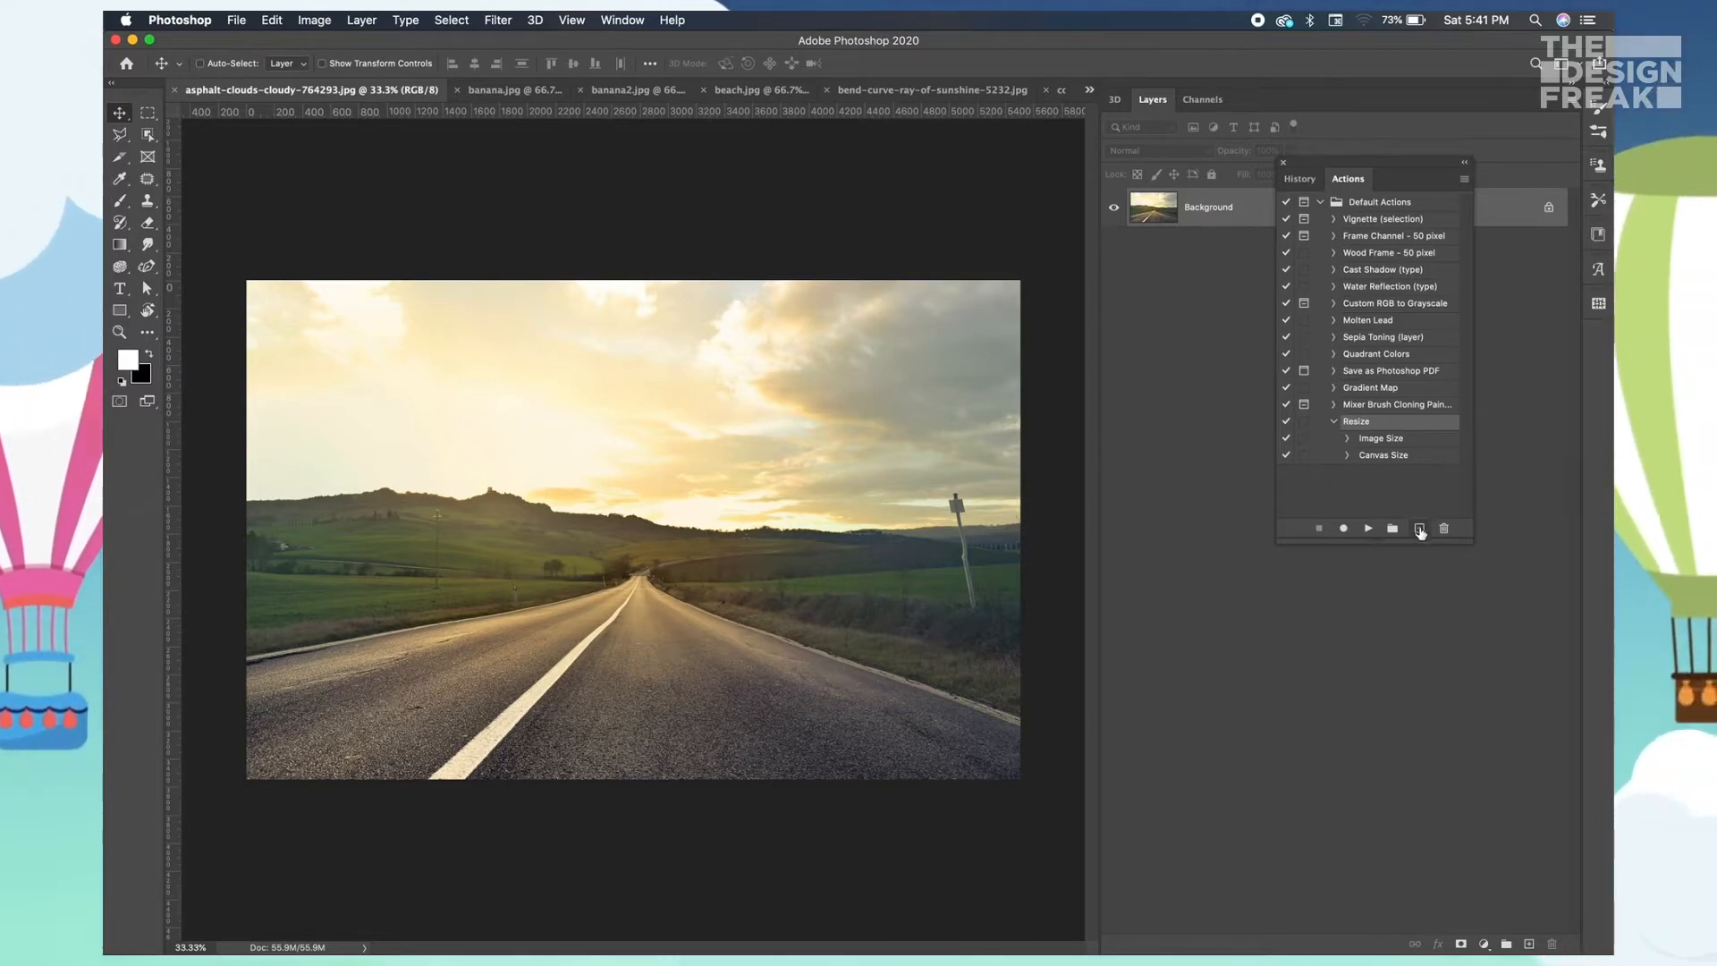
- Create an action named Black & White in Default Actions with function key Shift+F1 and color Red, and start recording
click(1420, 531)
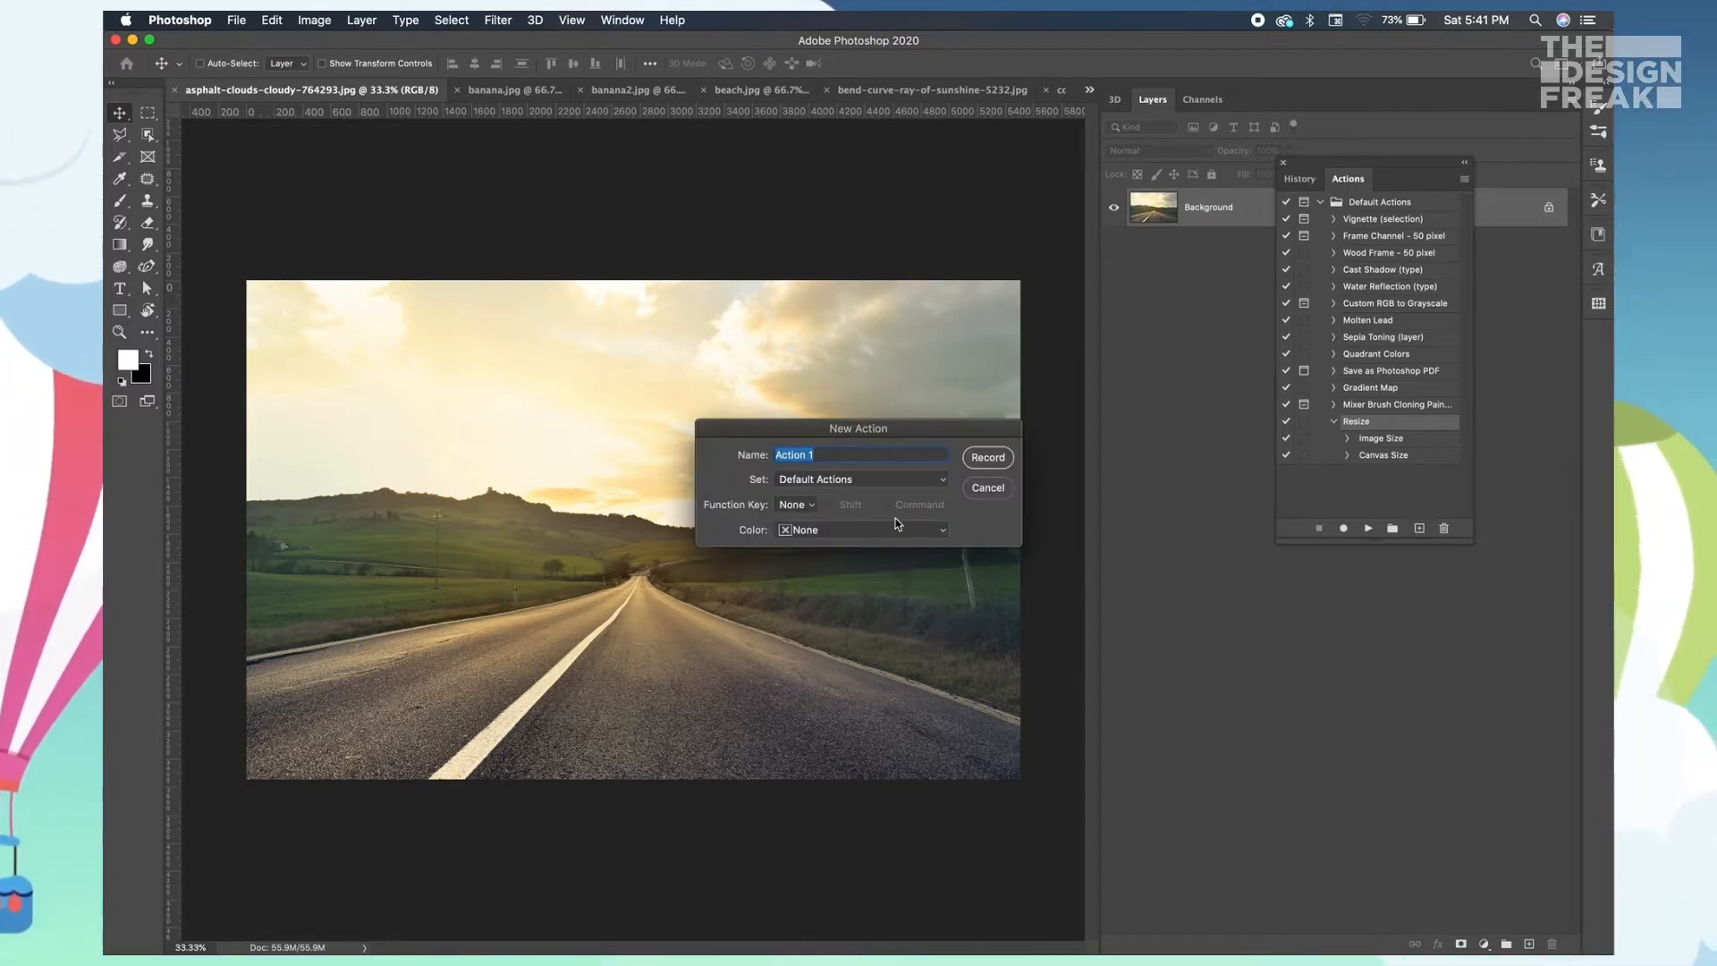
text(Blac)
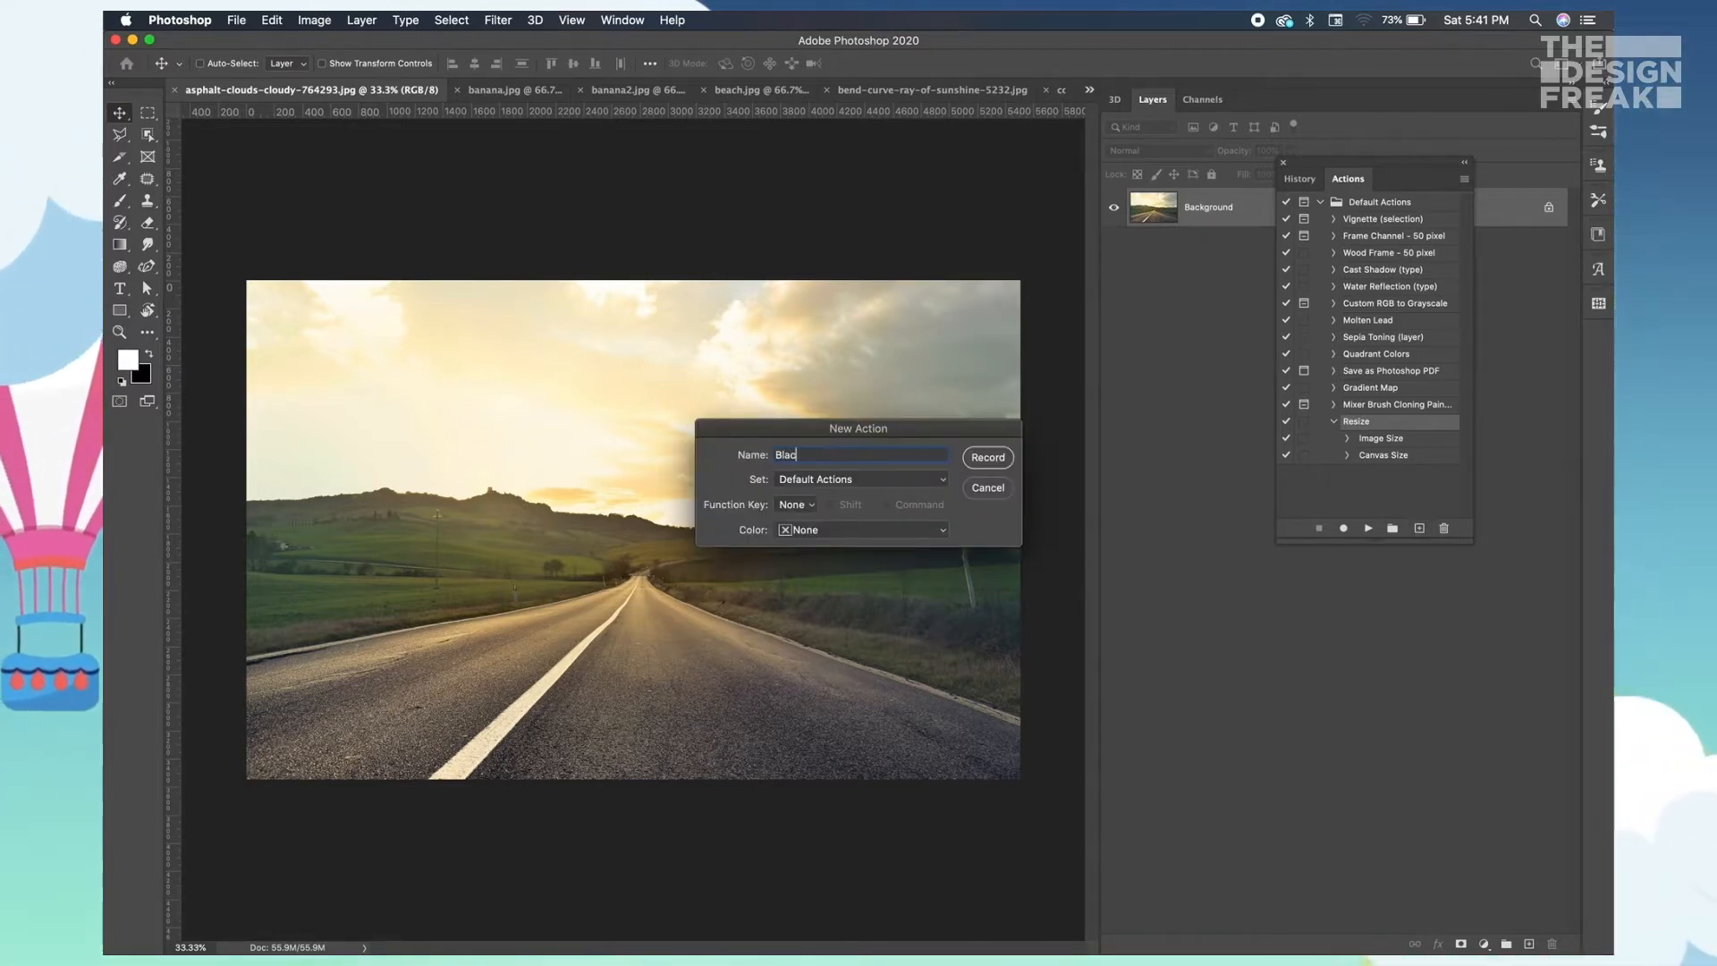
text(k & White)
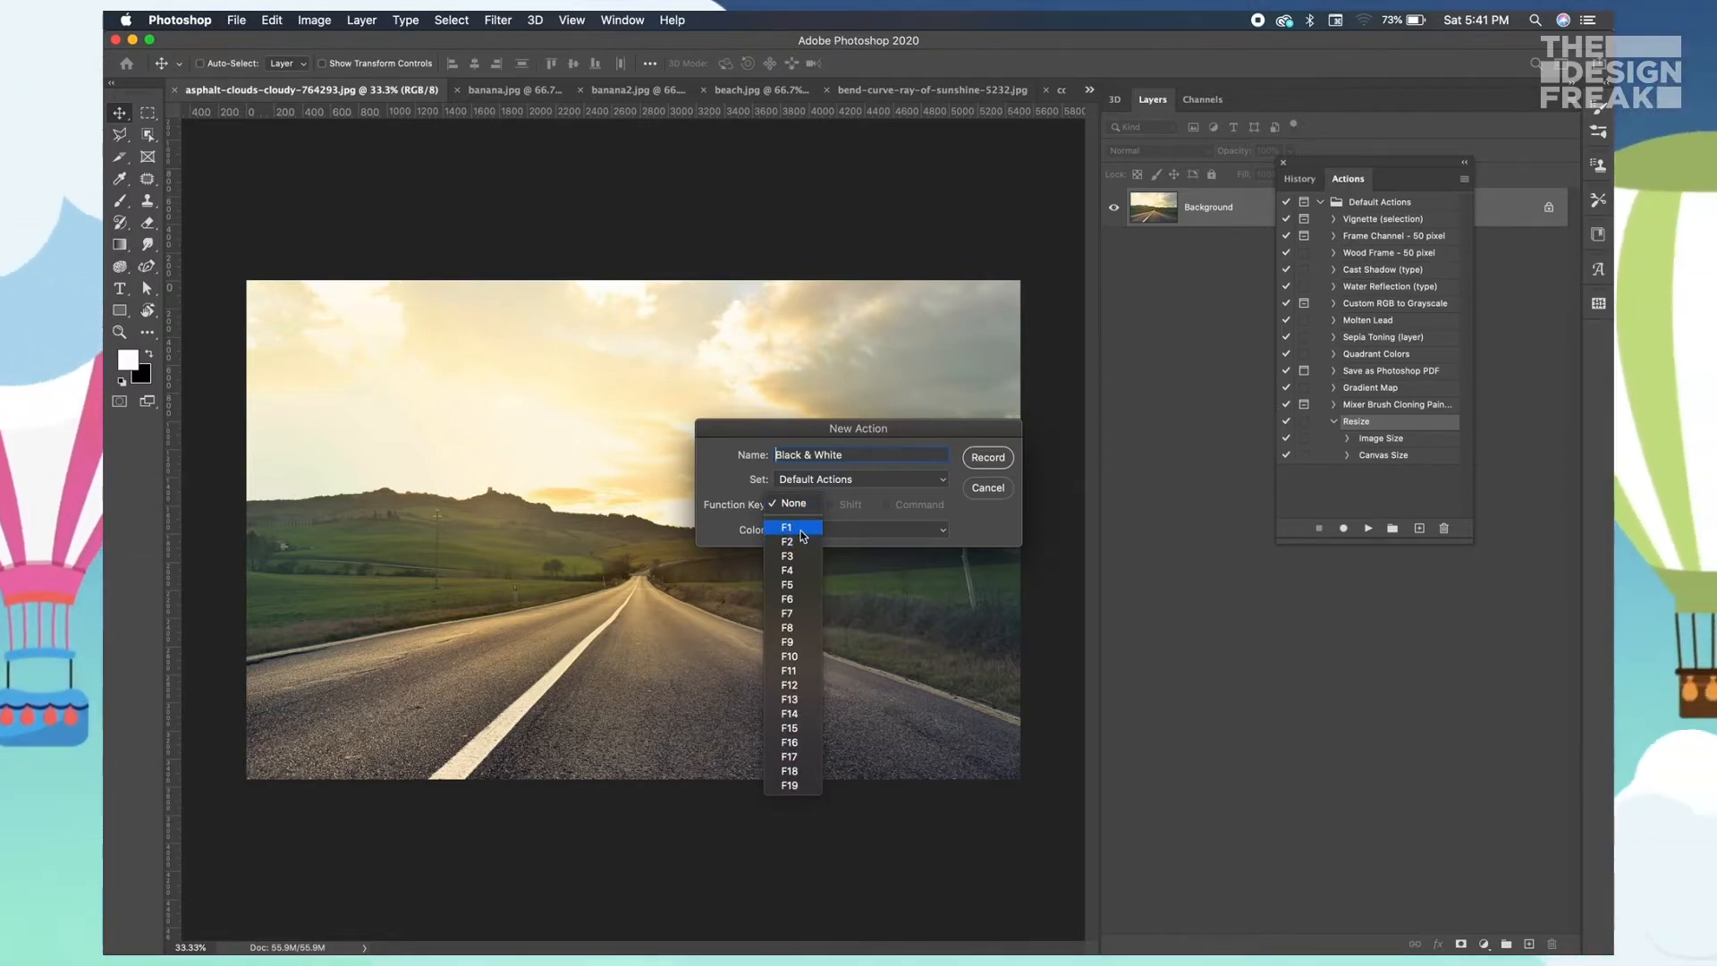
click(801, 528)
click(830, 505)
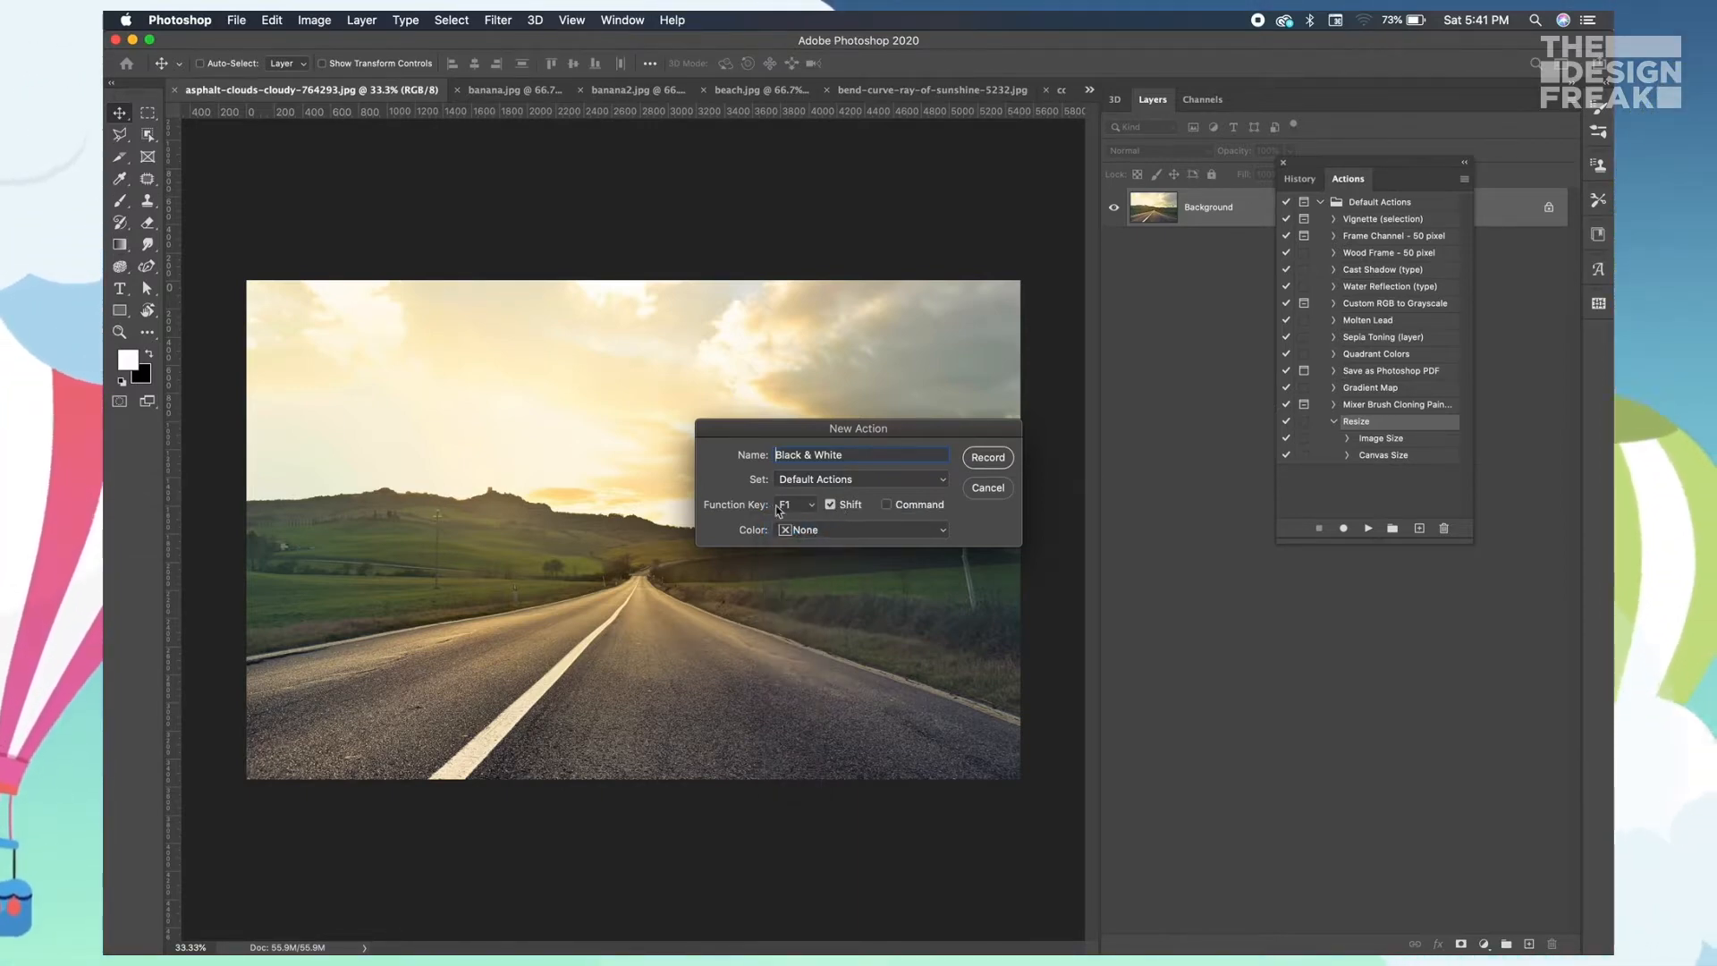
click(839, 531)
click(840, 555)
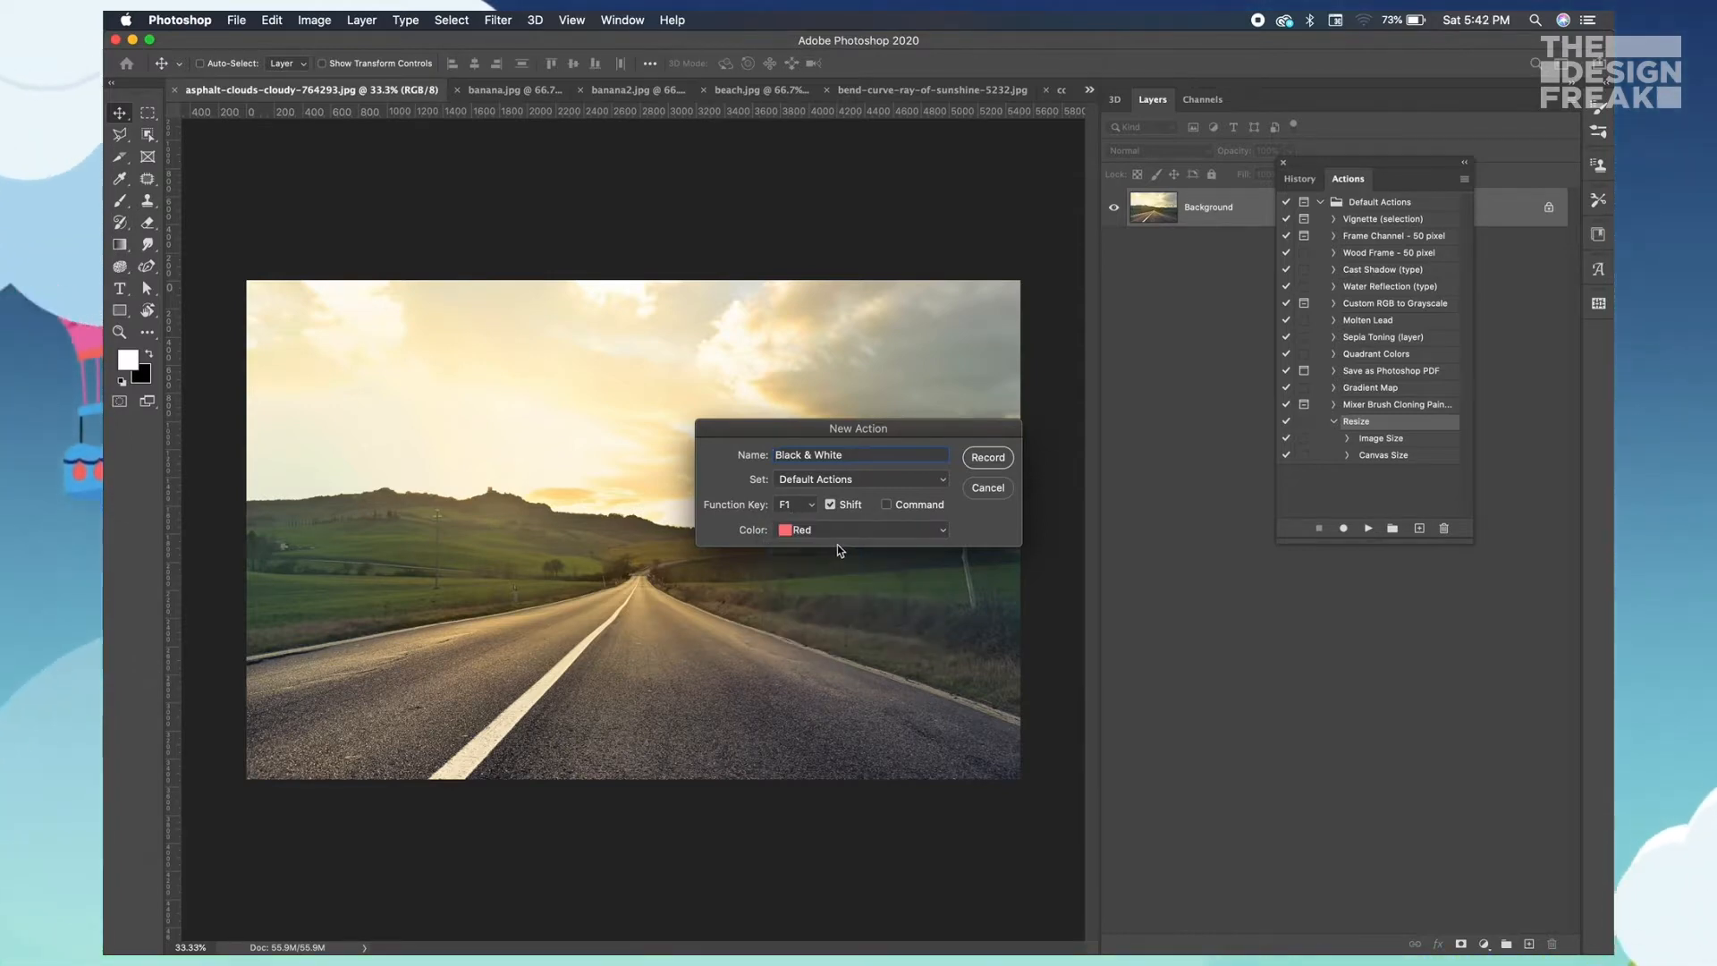
click(988, 458)
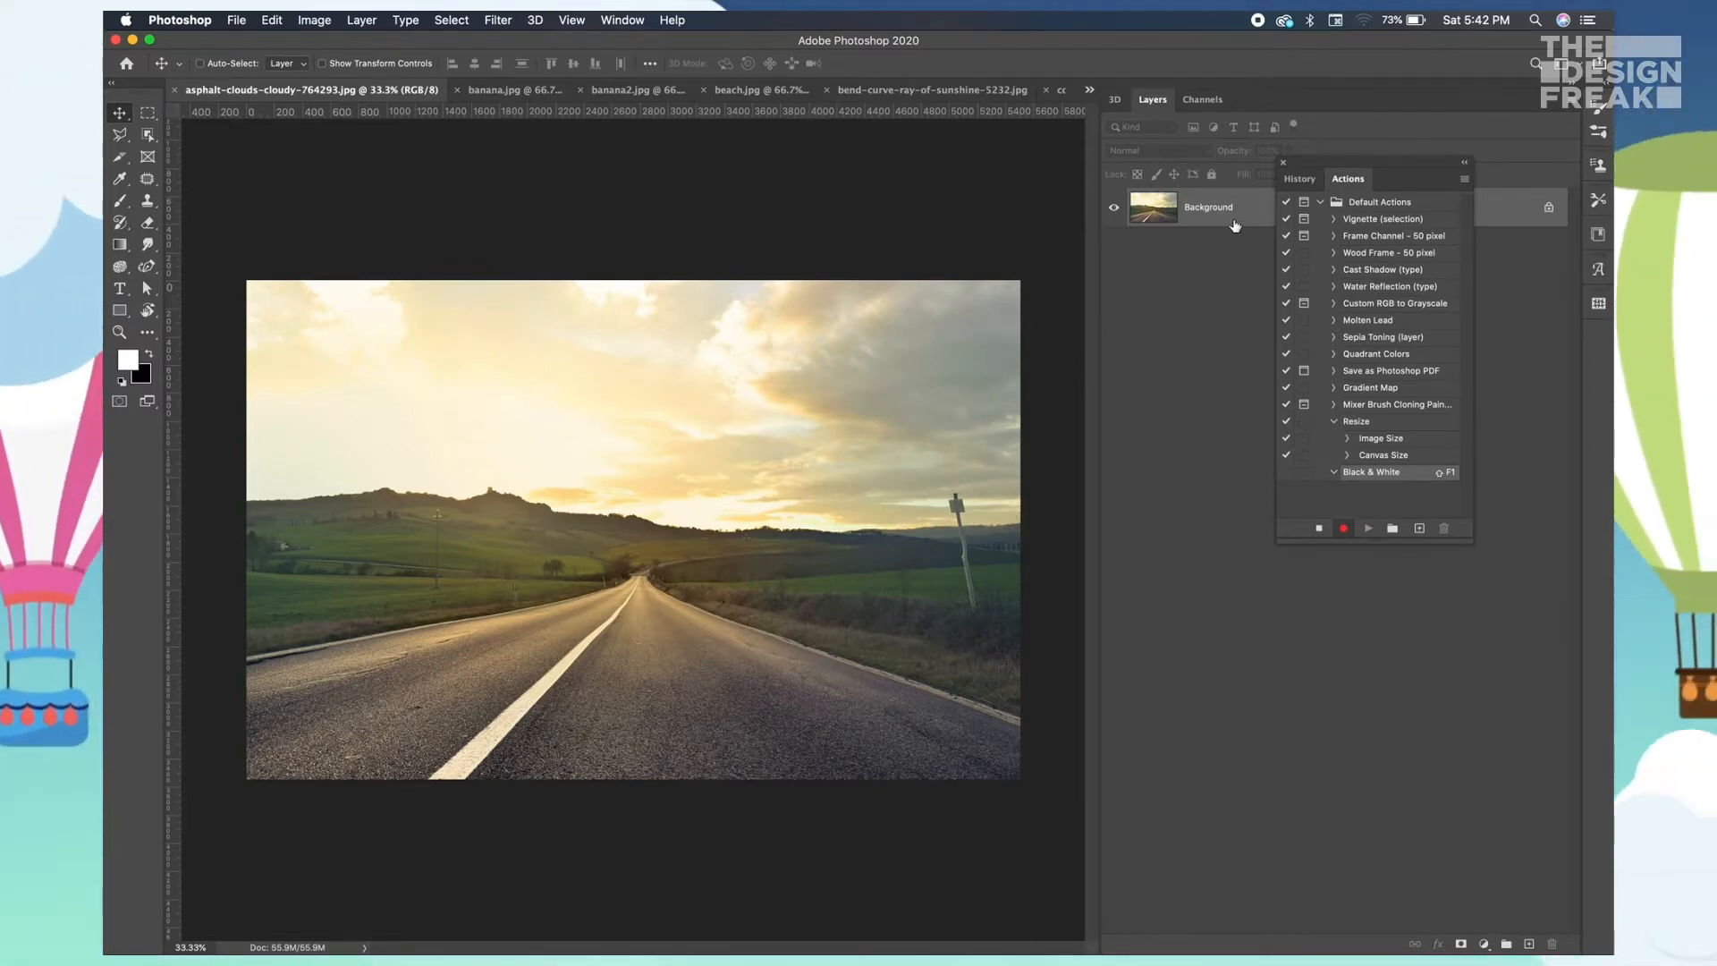
- Add a Black & White adjustment layer and save the road image as a quality 12 JPEG in the Desktop's TDF folder
click(1483, 943)
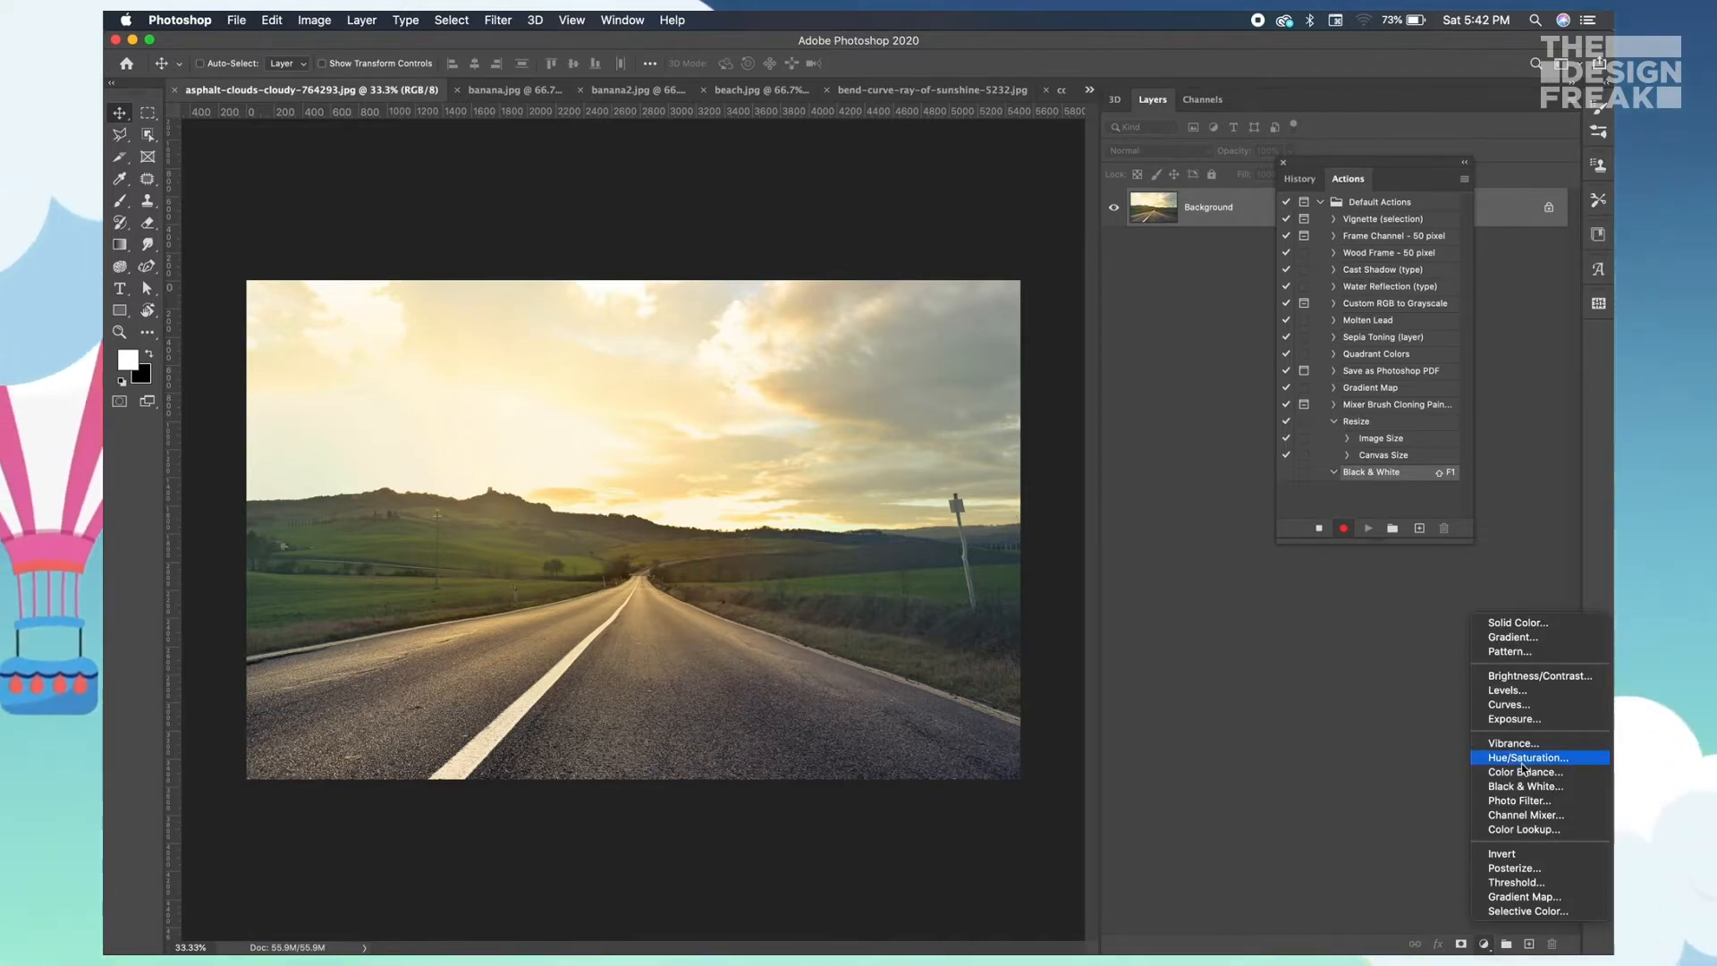
key(Return)
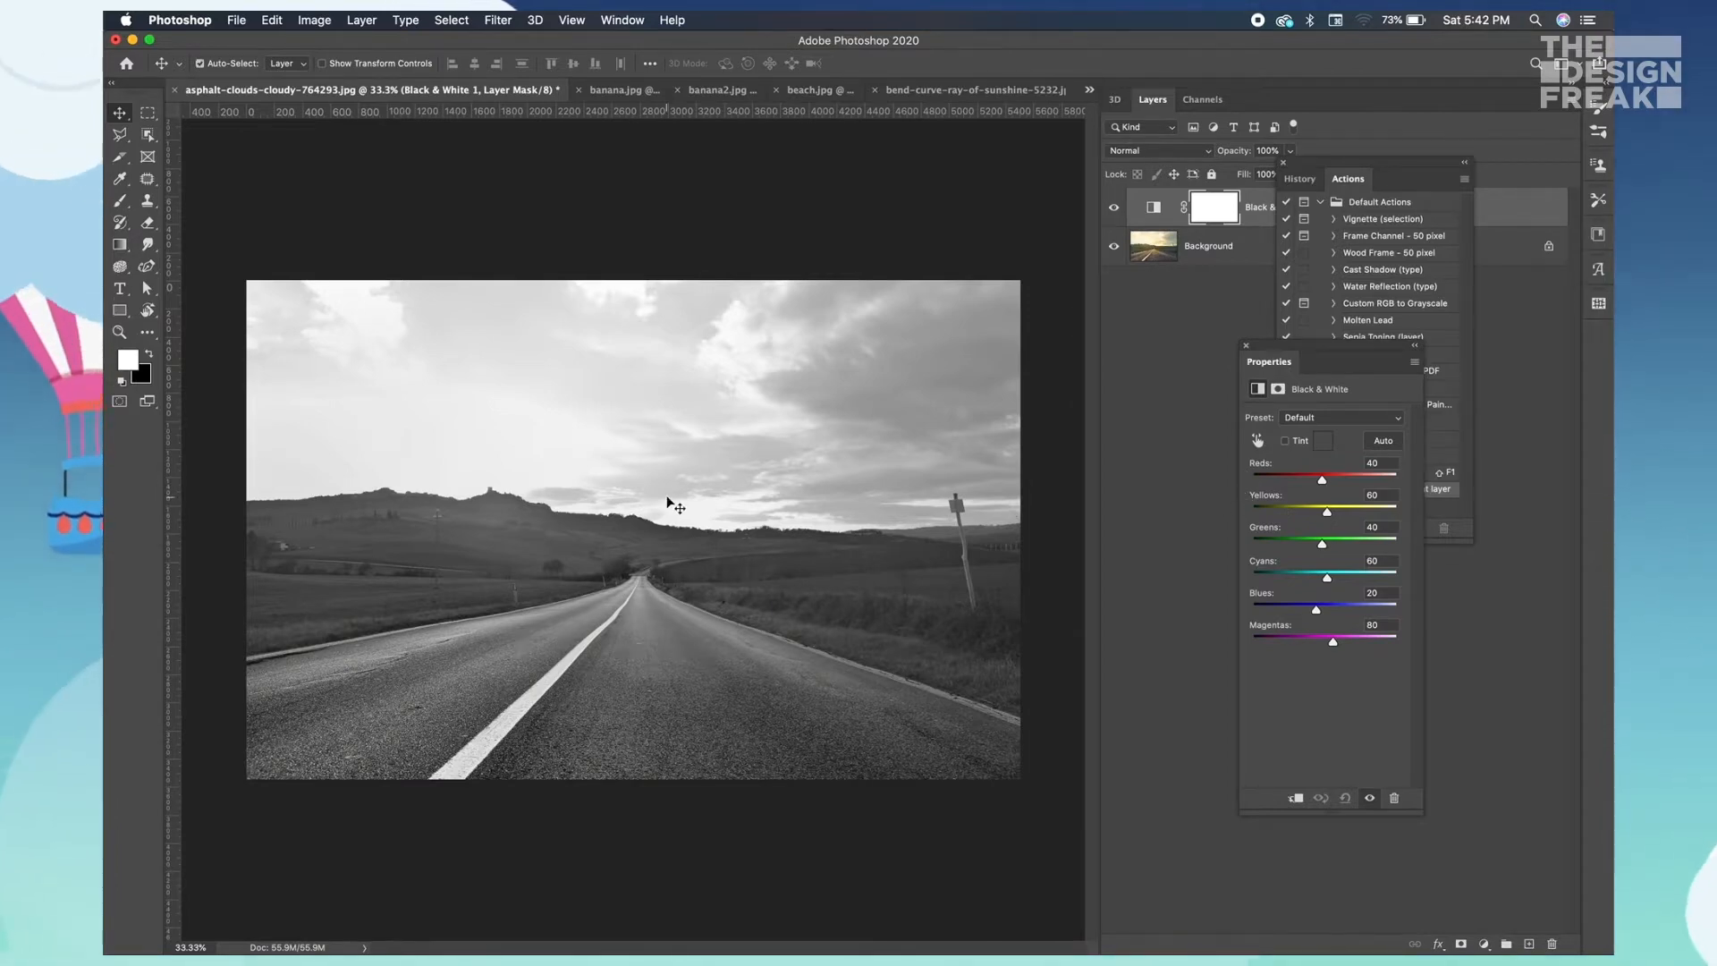
key(super+shift+s)
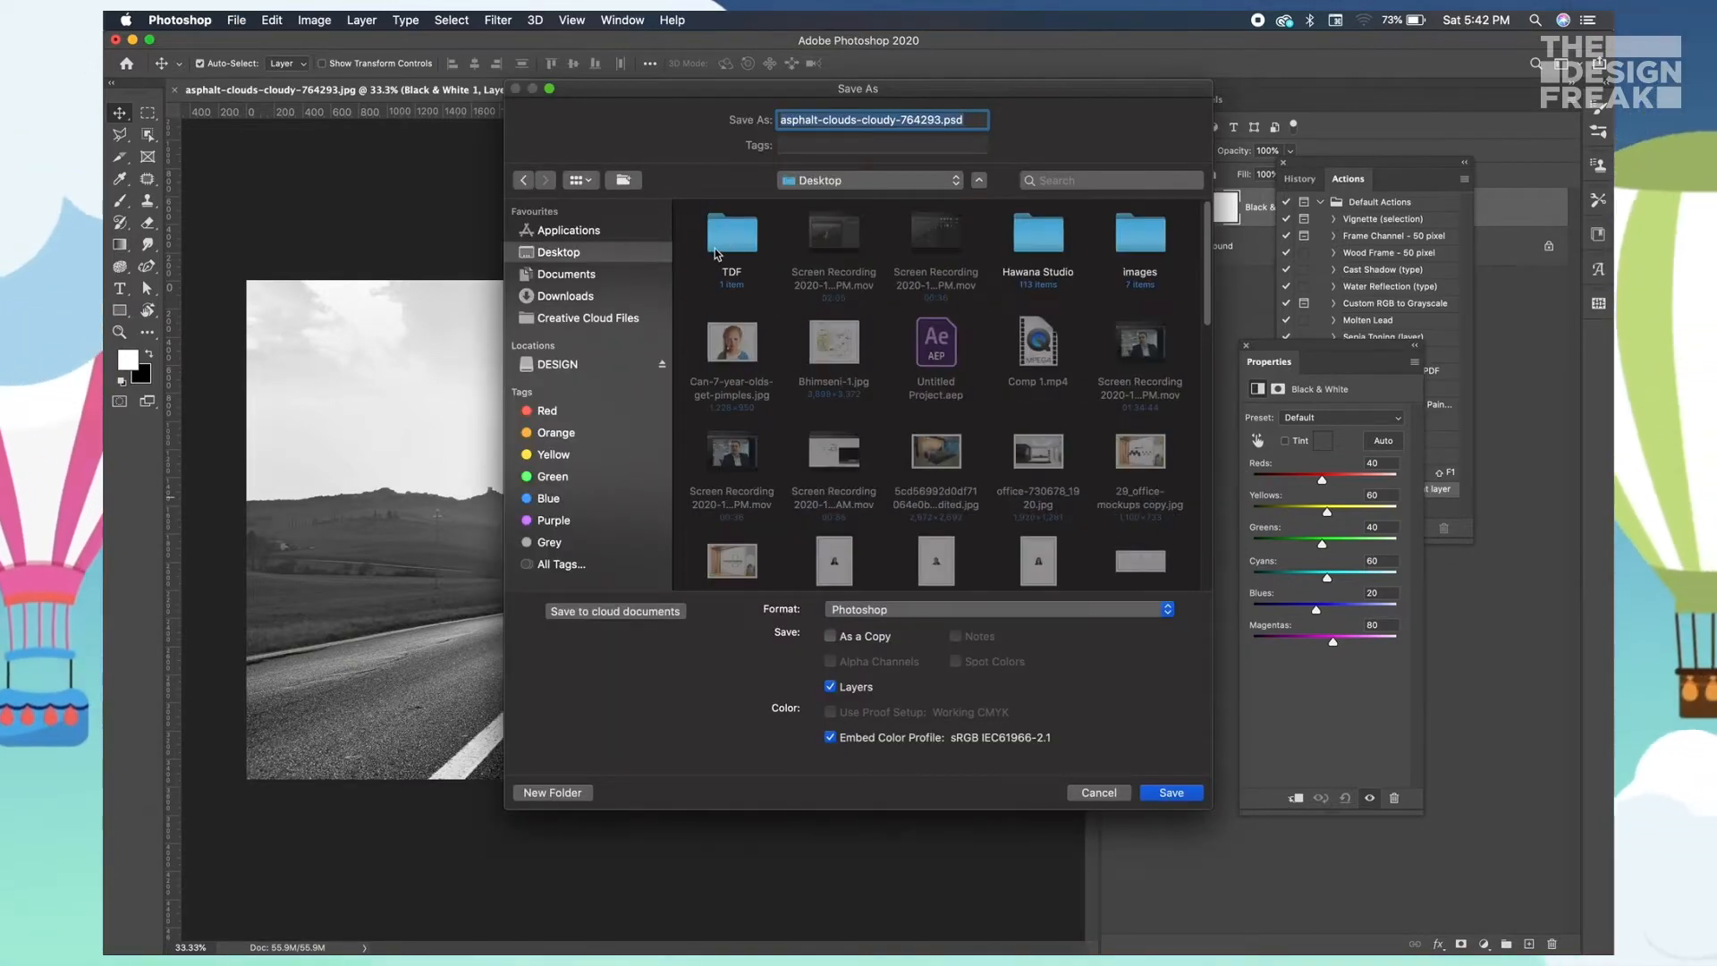
double_click(716, 256)
click(859, 609)
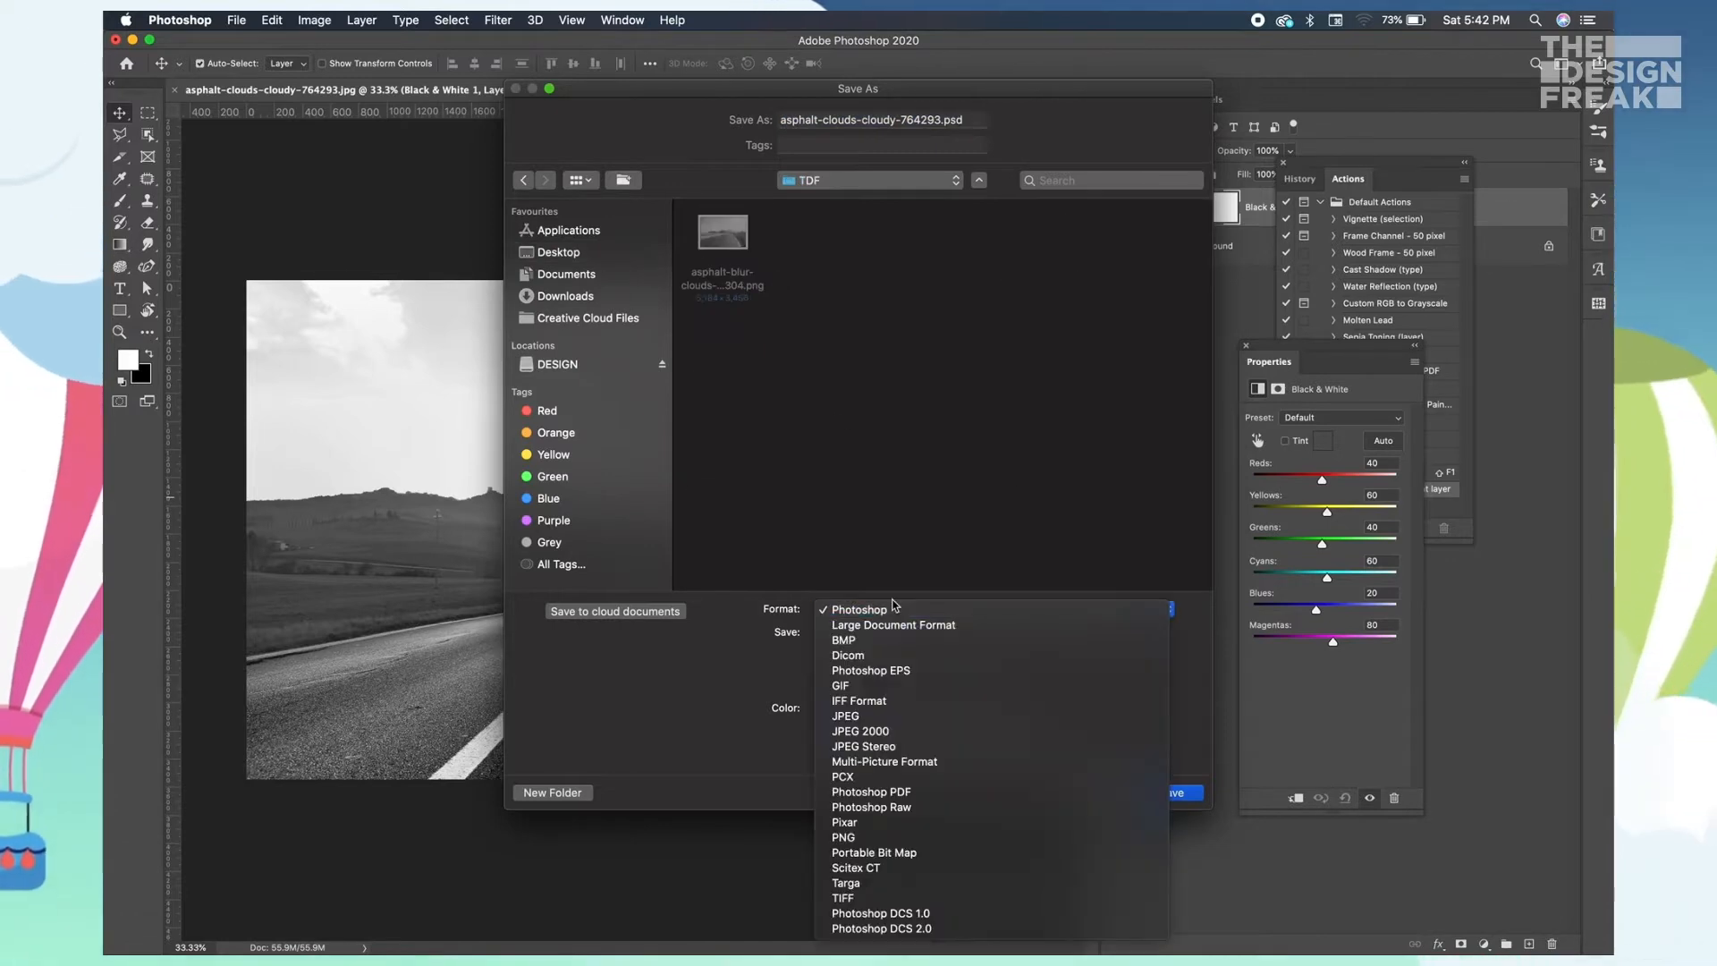
click(858, 716)
key(Return)
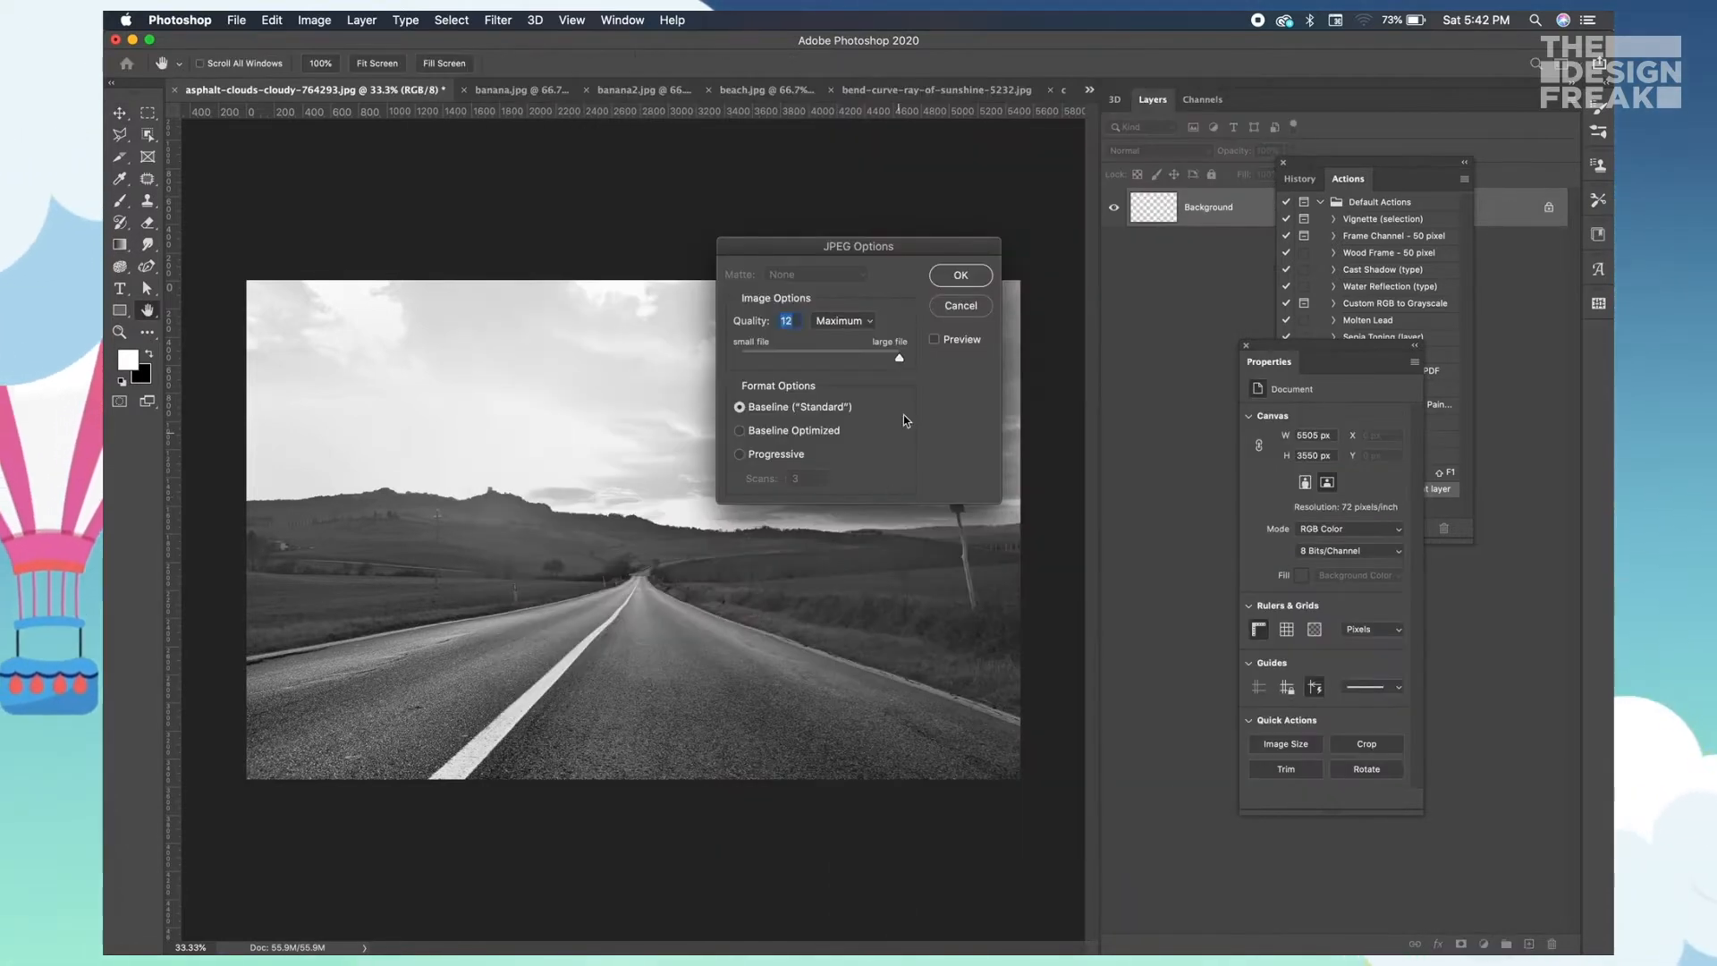
click(952, 276)
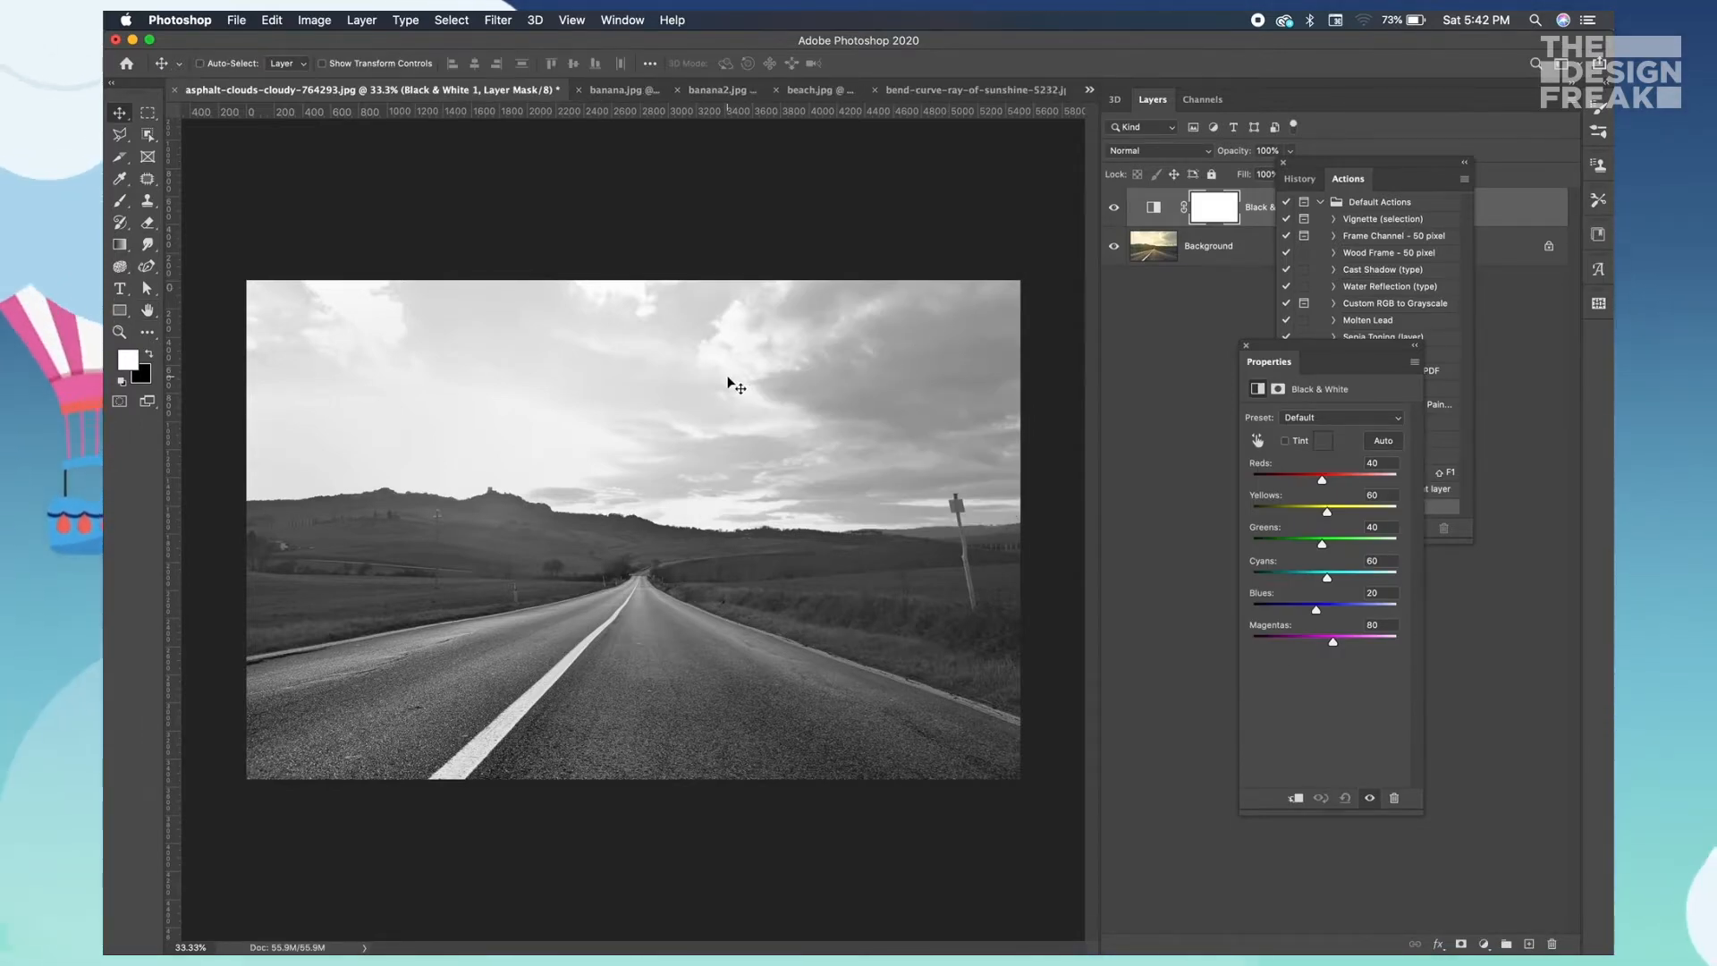
- Close the road image without saving its changes and stop recording the action
key(super)
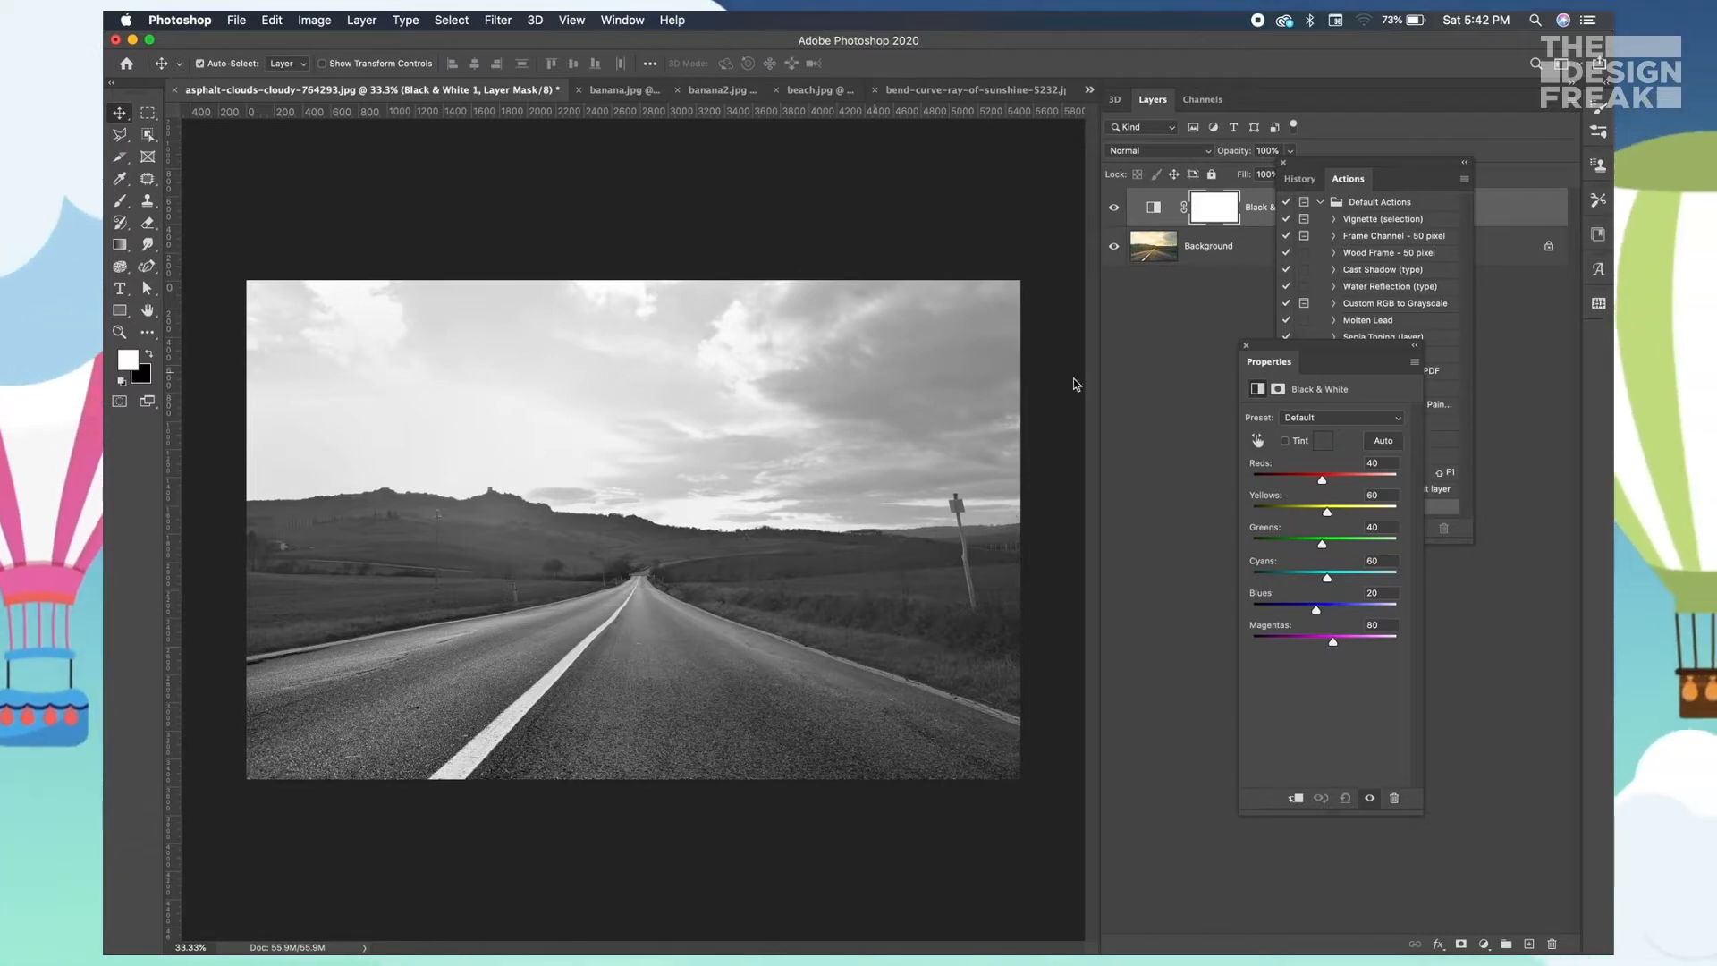
key(super+w)
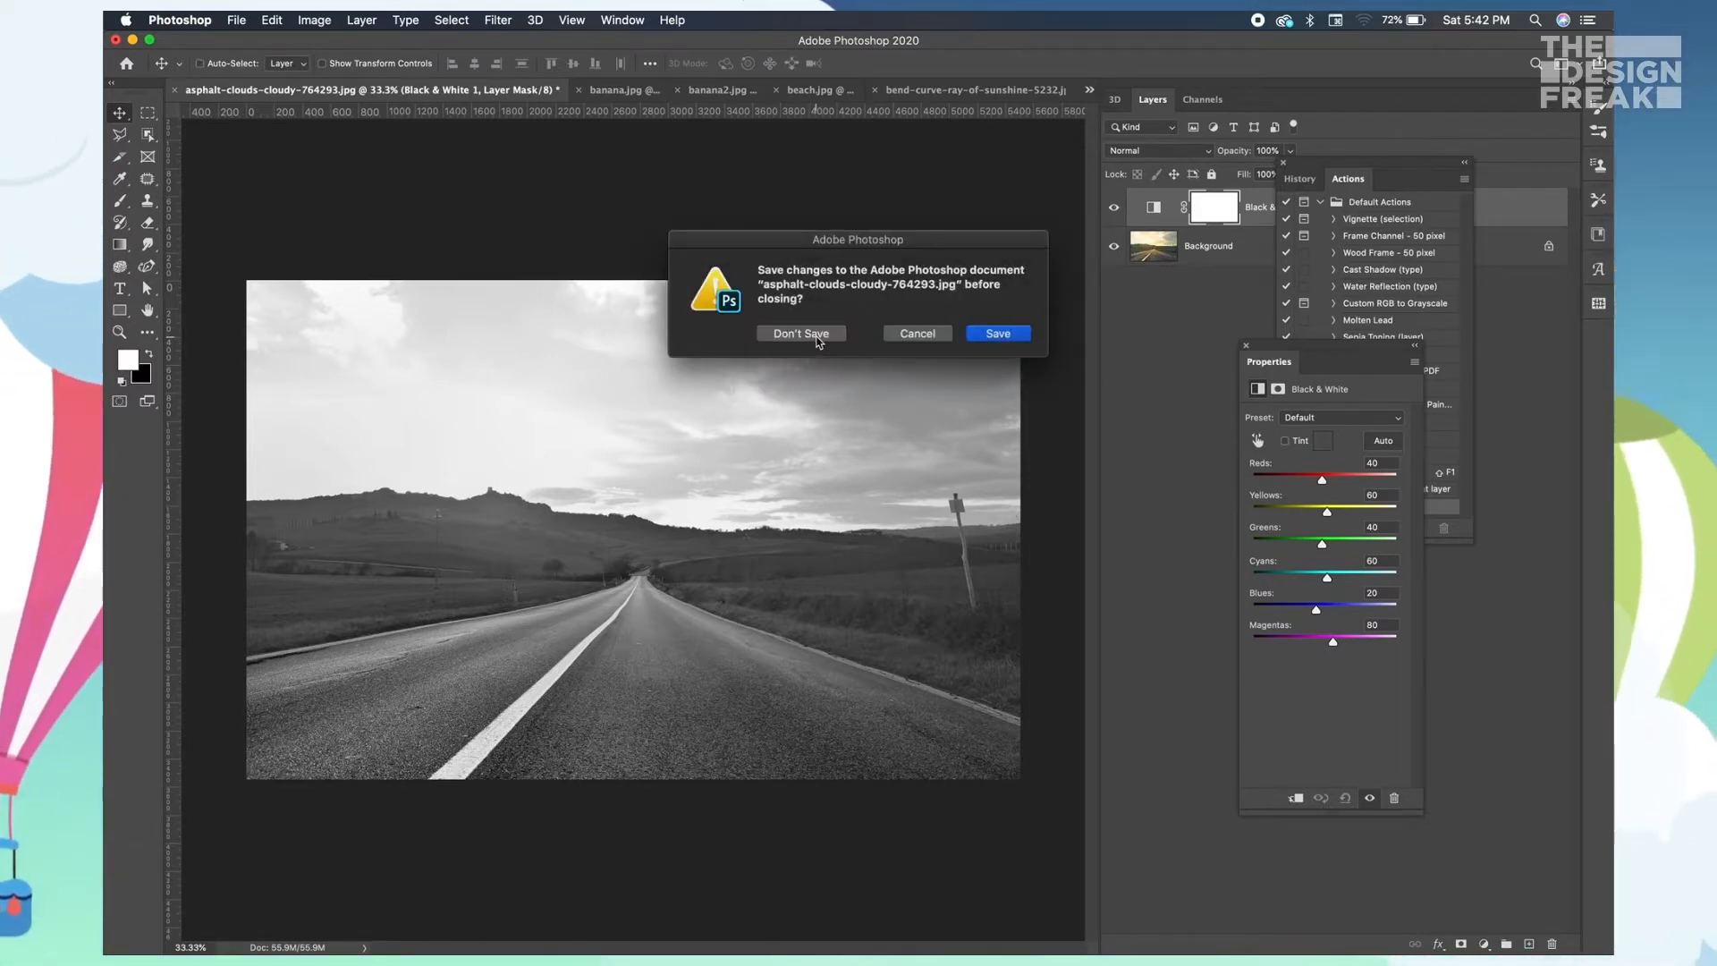
click(805, 334)
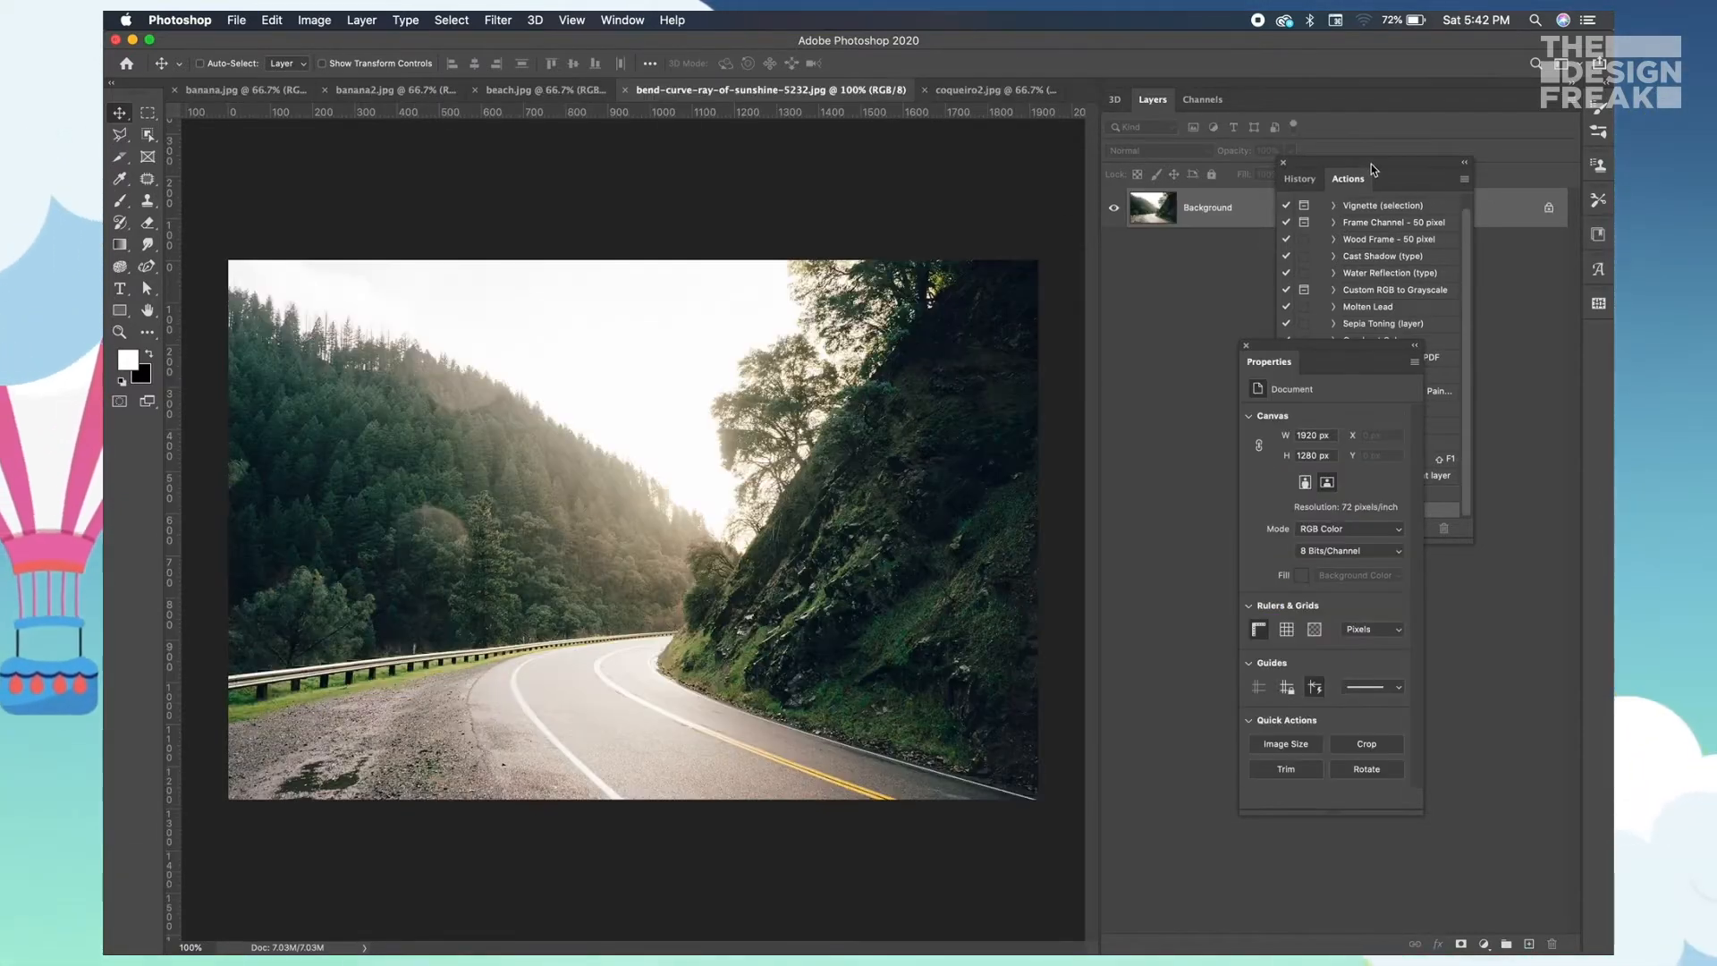
click(1374, 170)
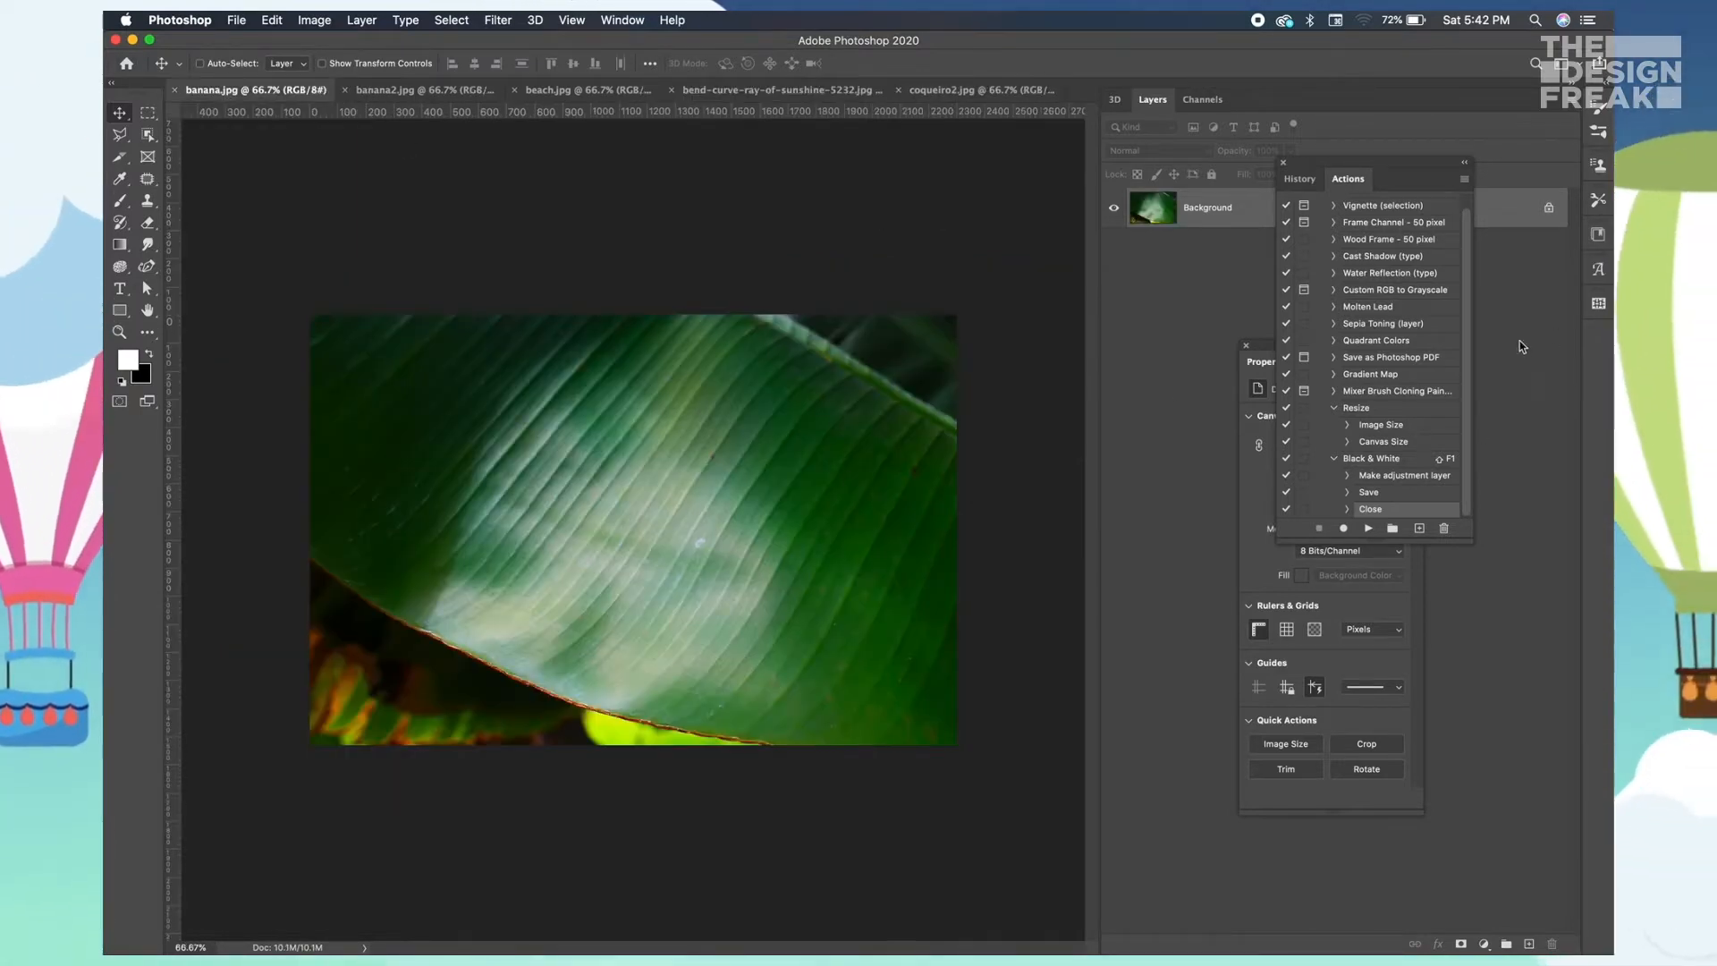
- Play the Black & White action on banana.jpg and on each of the four remaining open images
click(1347, 461)
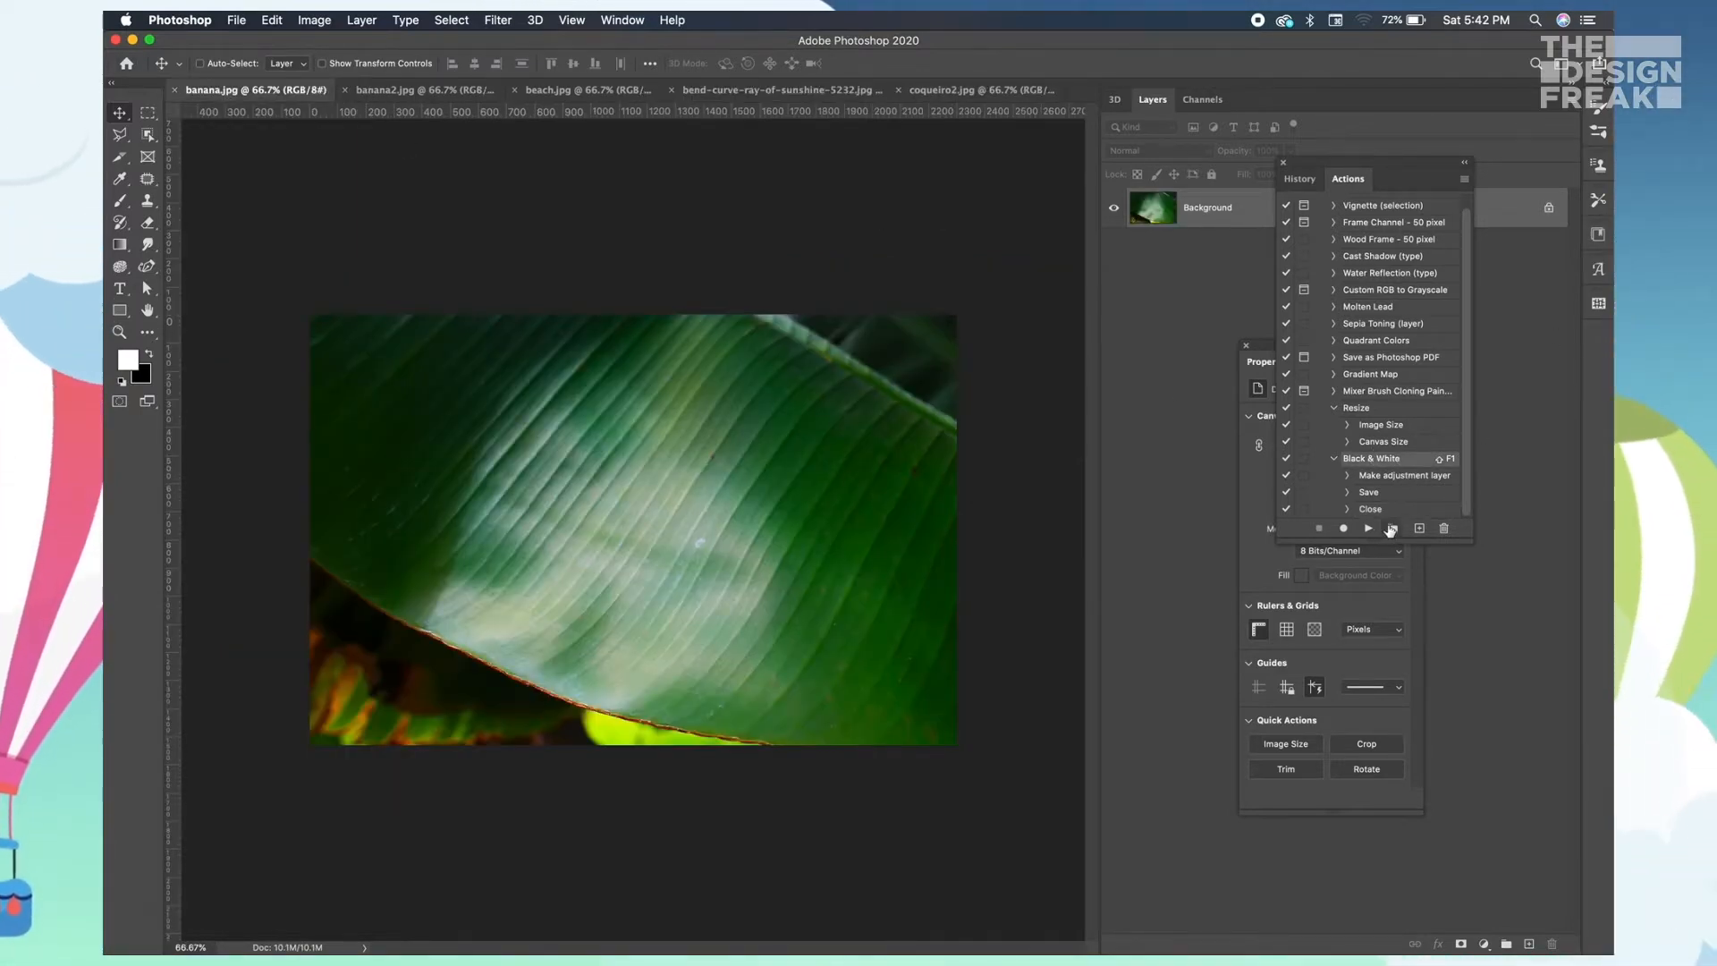
click(1367, 528)
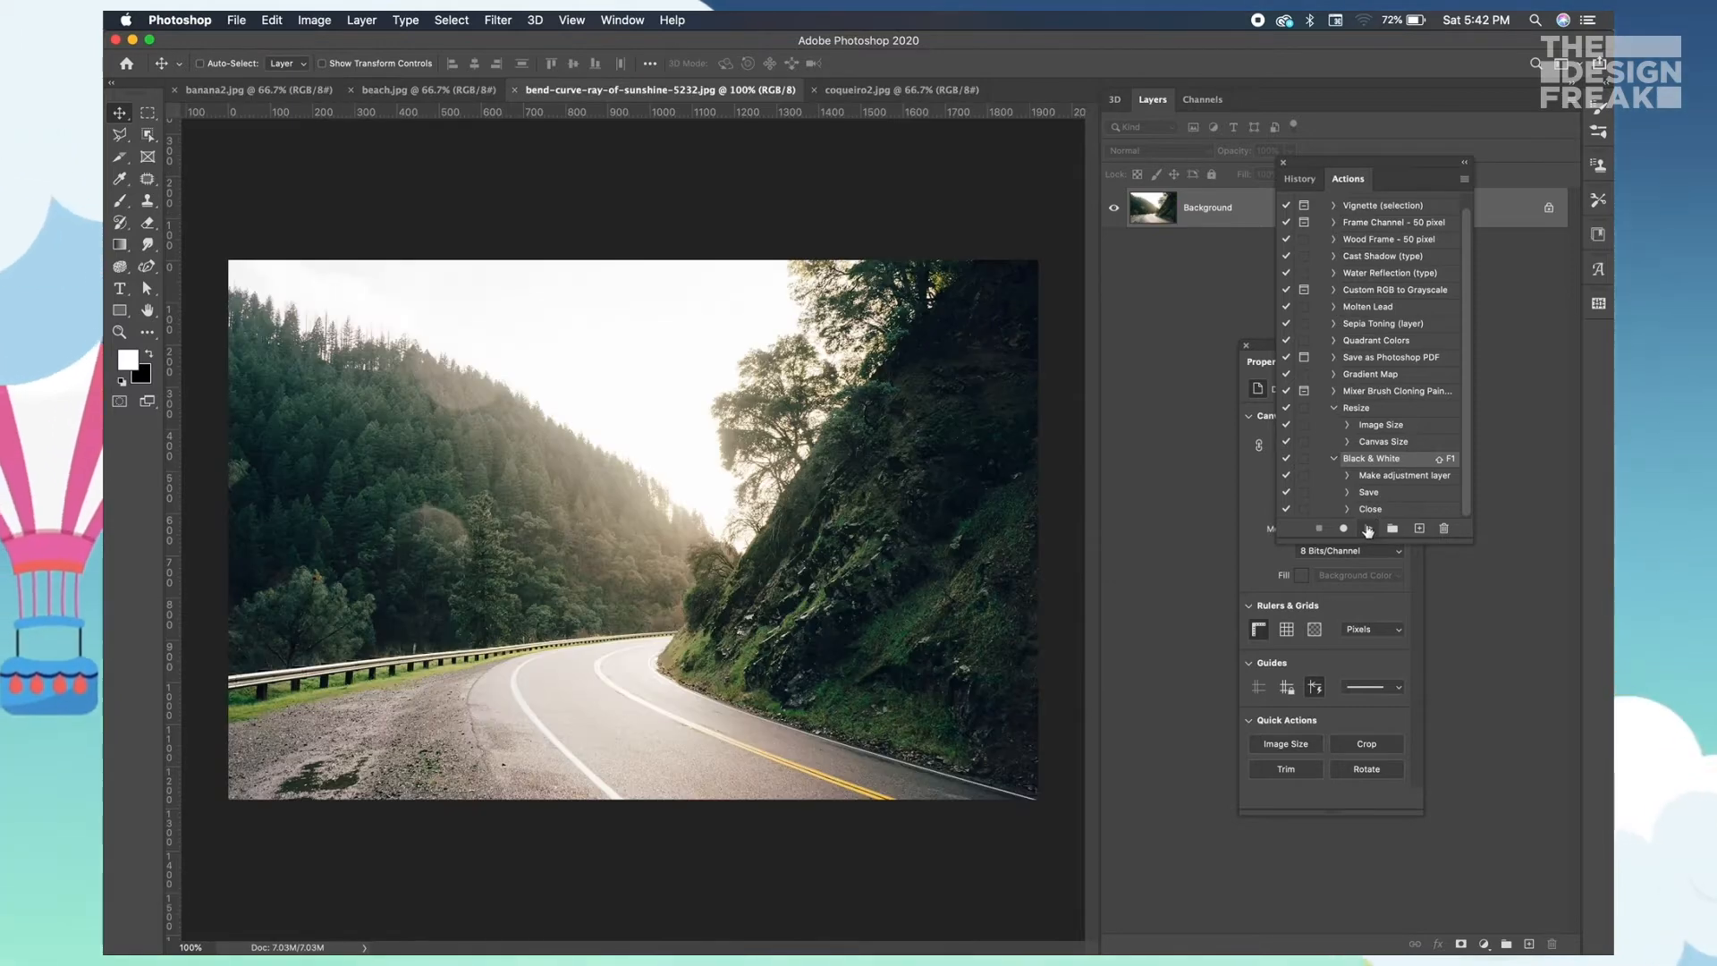
click(1369, 529)
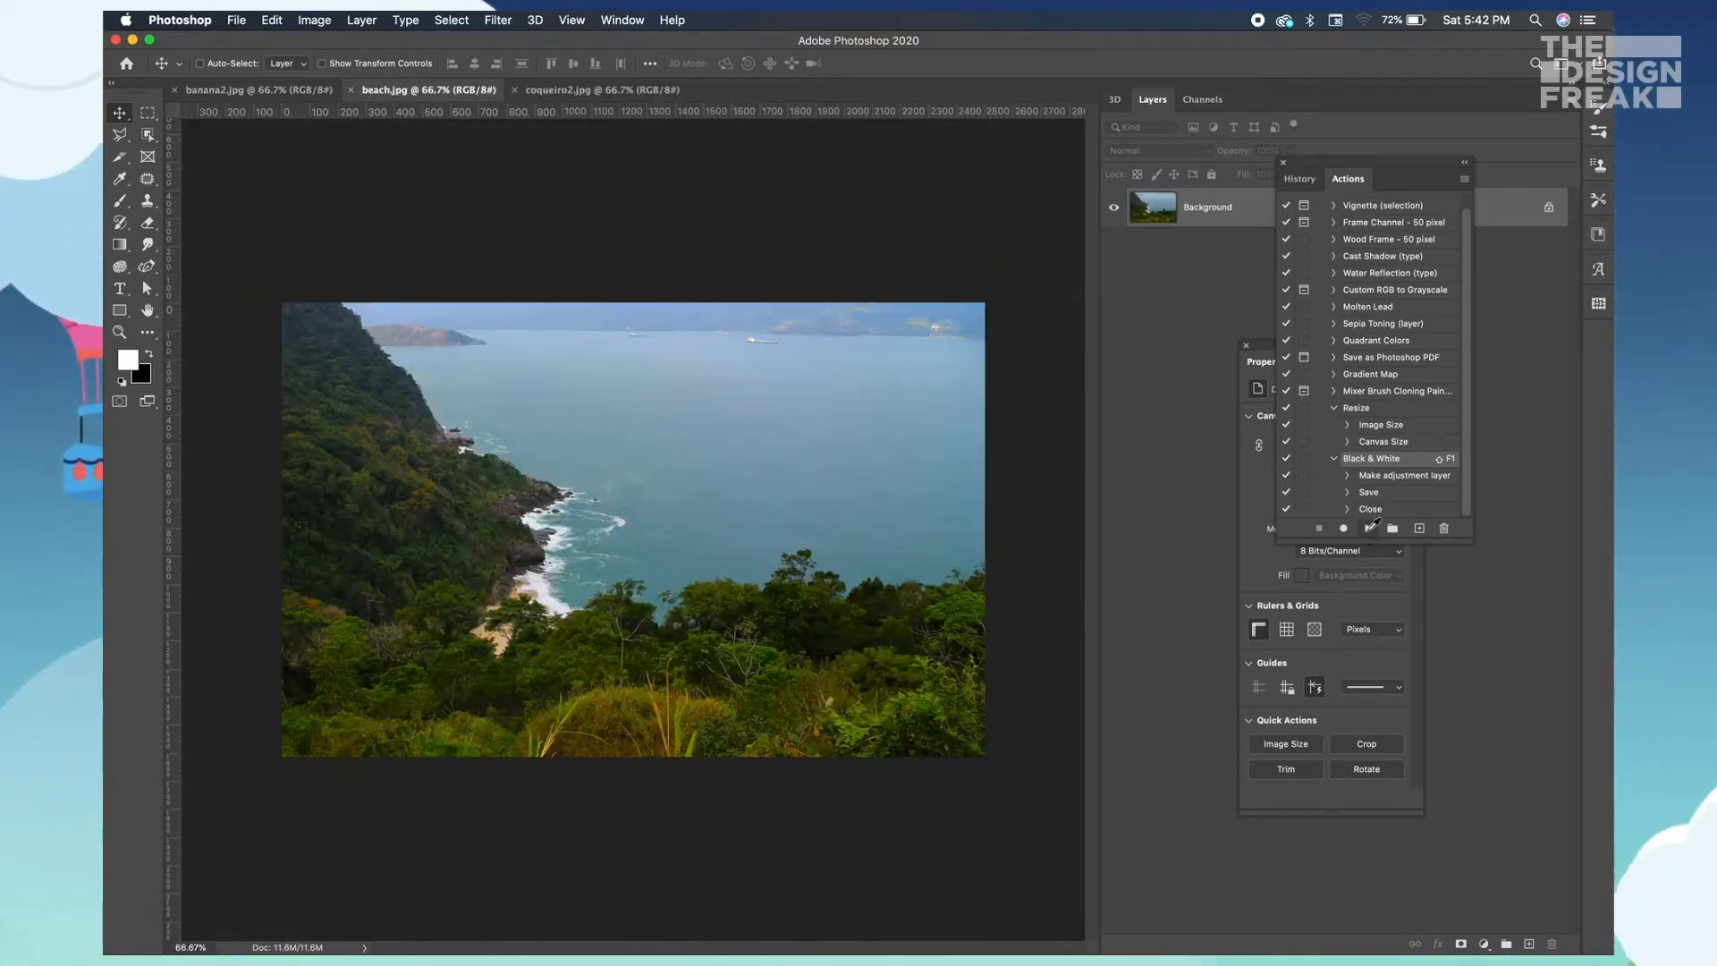
click(1369, 529)
click(1368, 528)
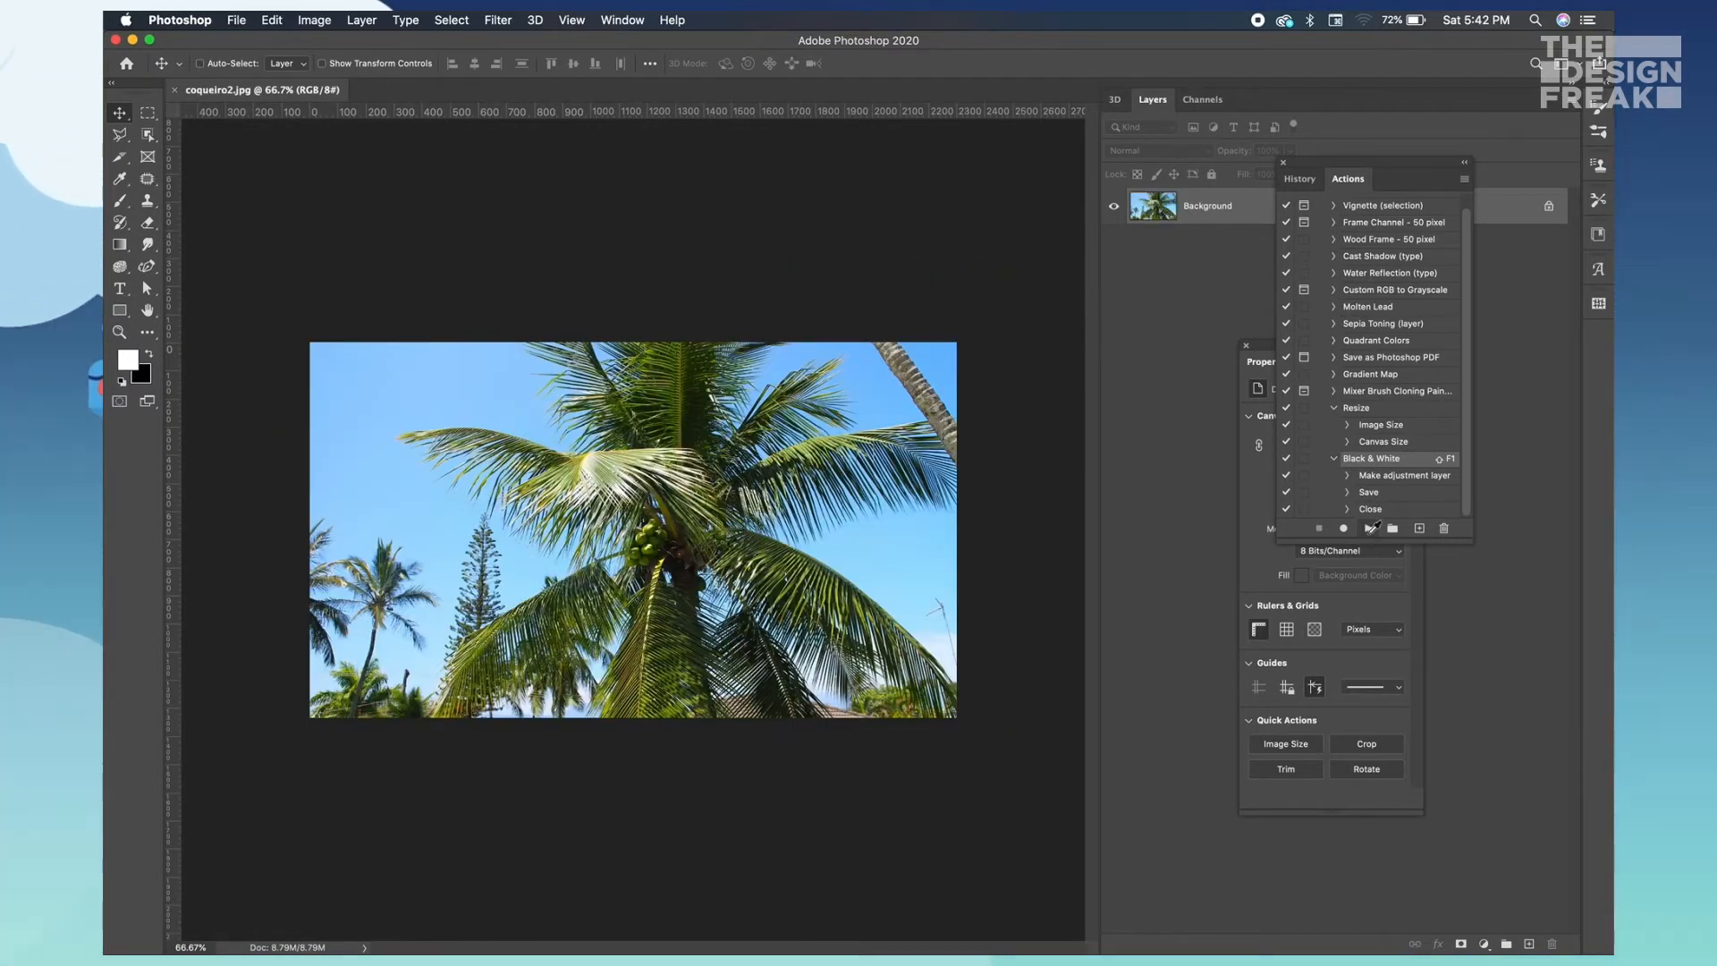
click(1368, 528)
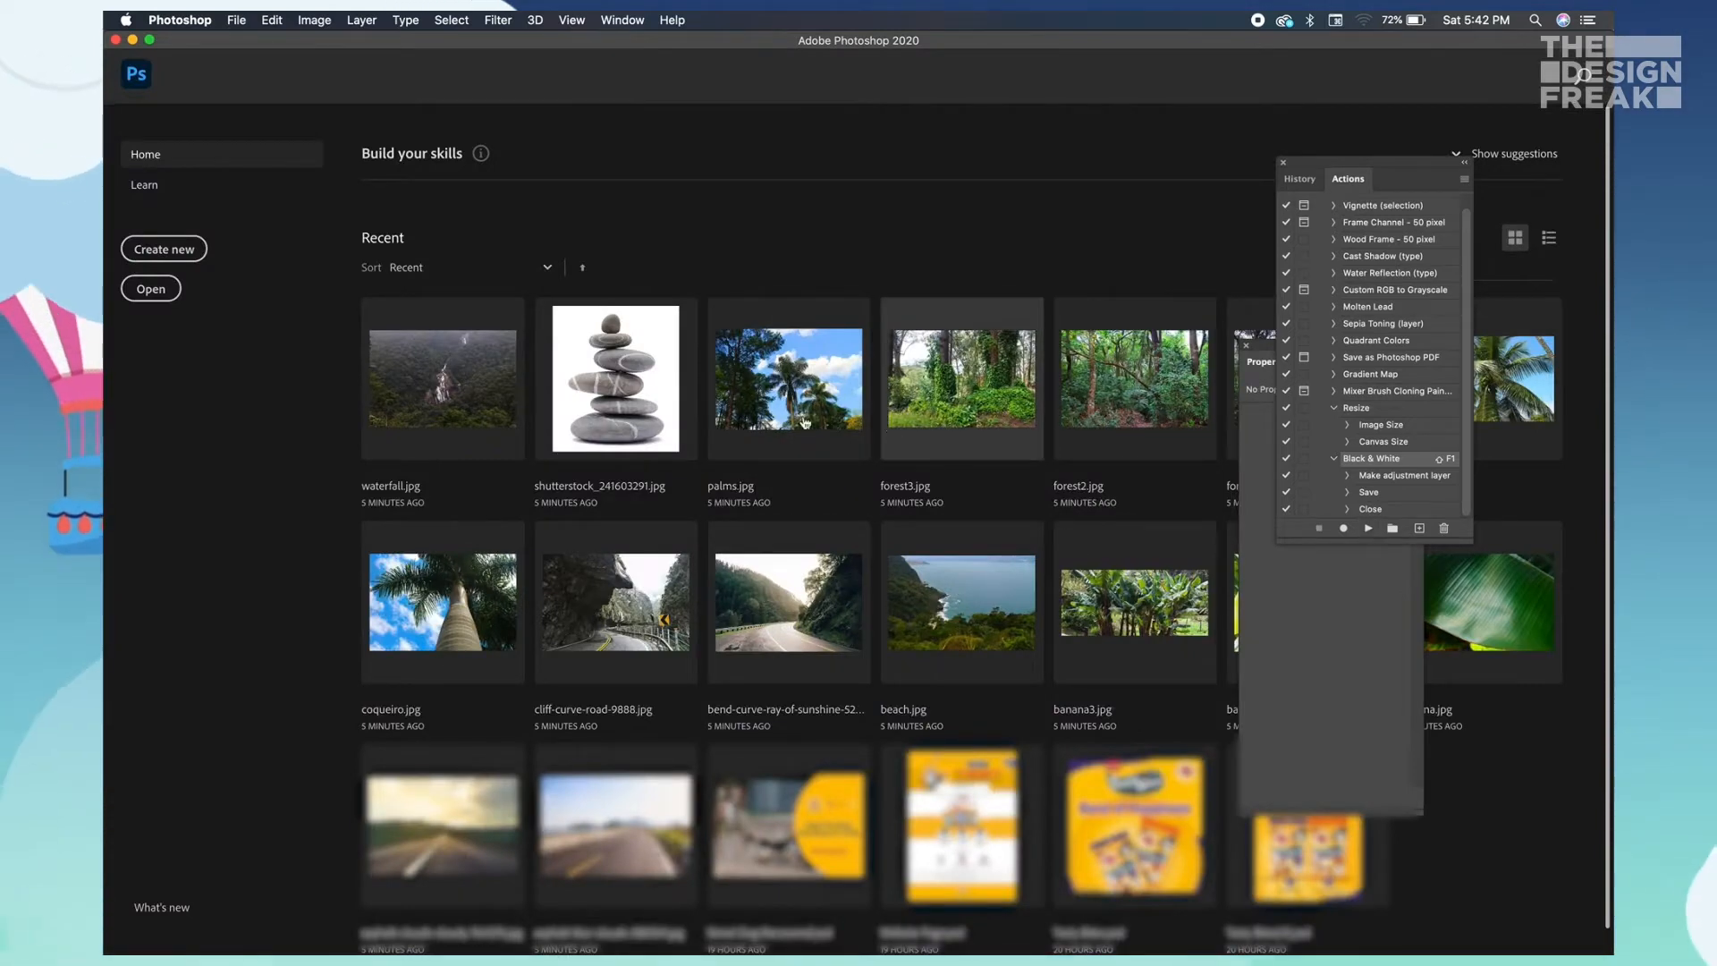
- Switch to Finder, open the TDF folder on the Desktop and select all the images in it
key(super+Tab)
click(949, 479)
click(873, 174)
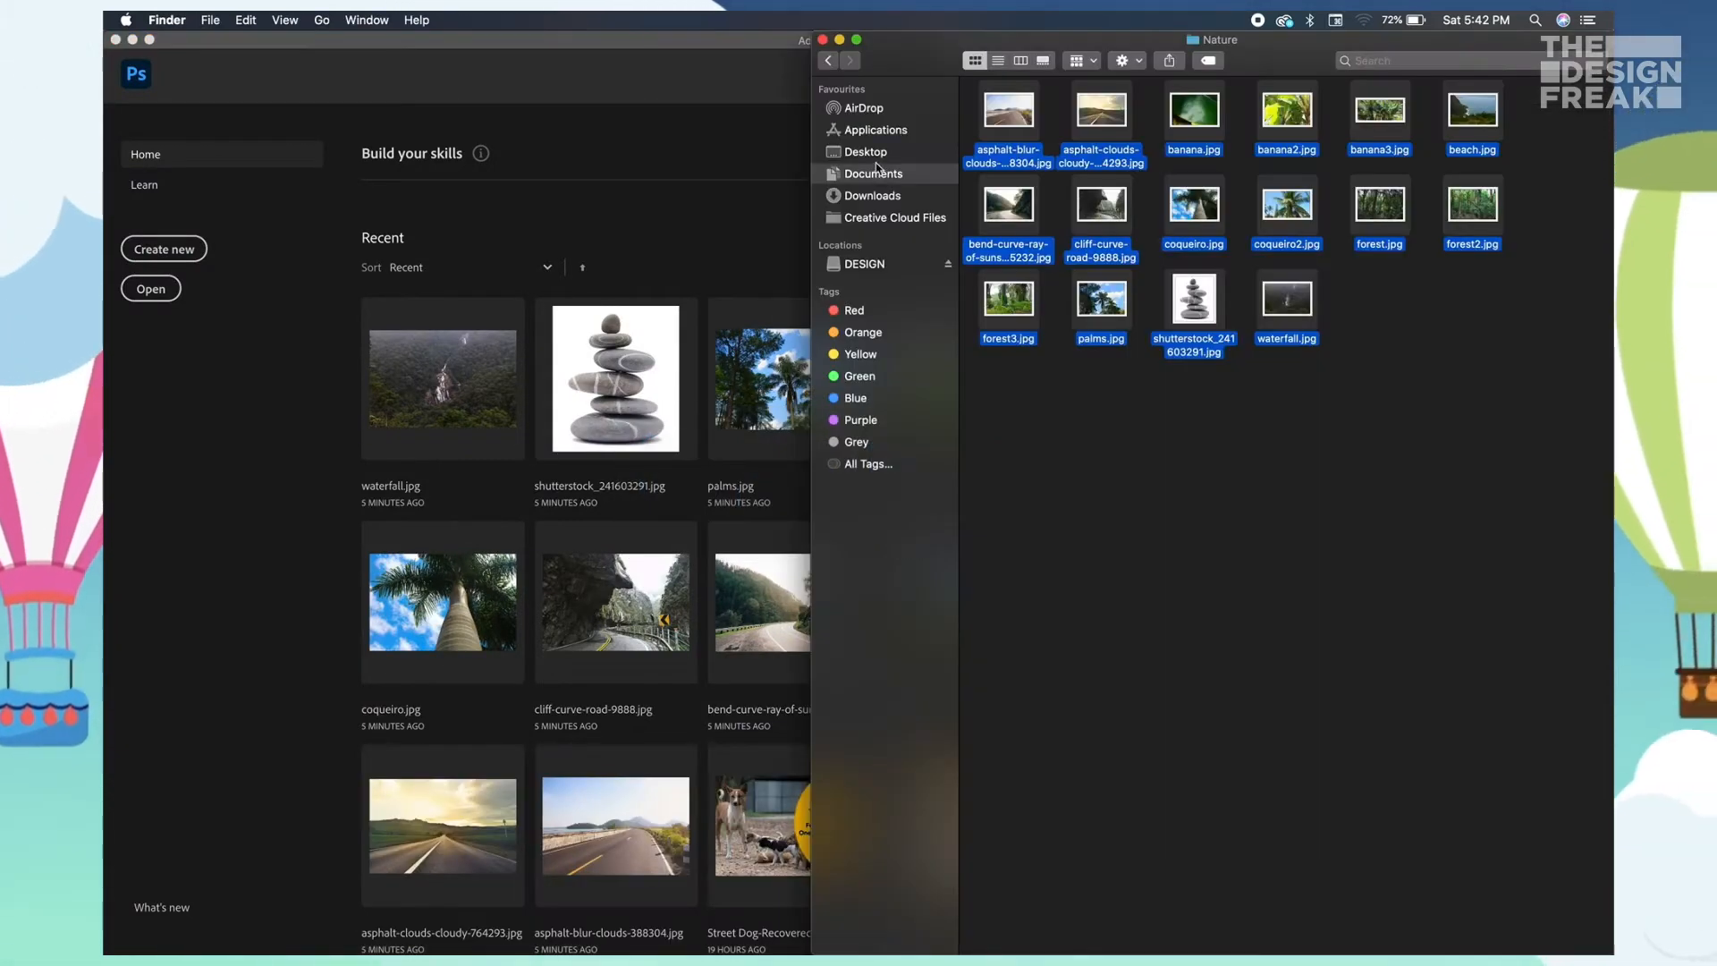
click(866, 151)
click(1097, 227)
double_click(1097, 227)
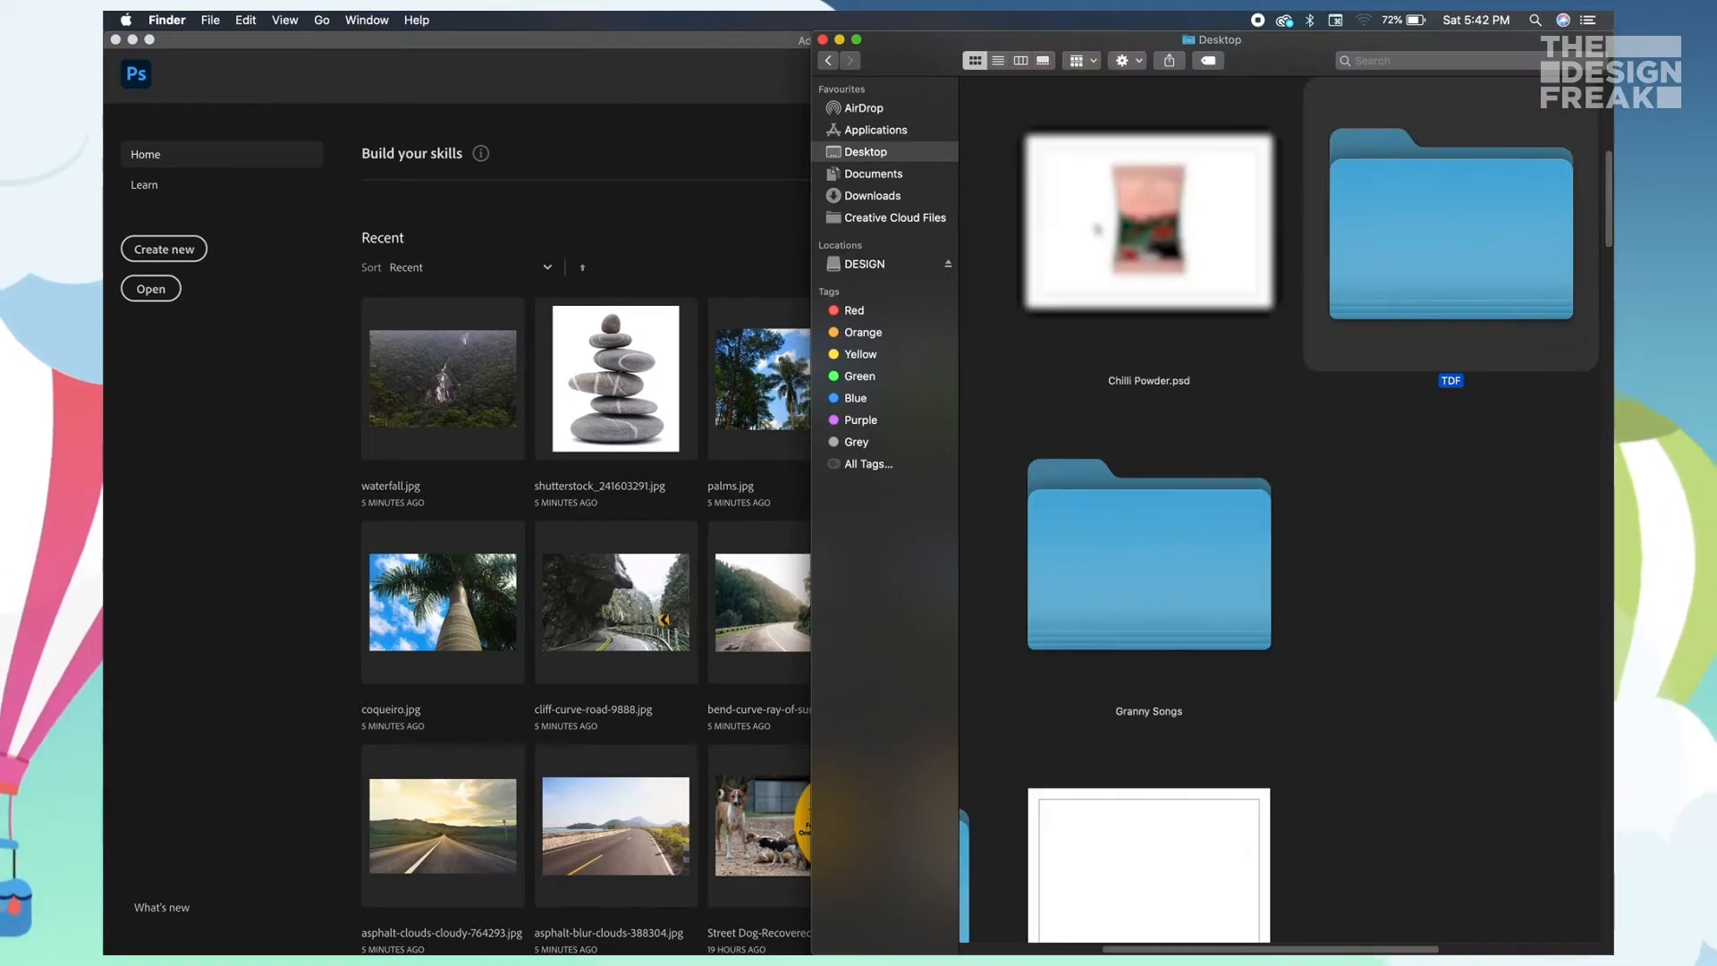
double_click(1486, 112)
key(super+a)
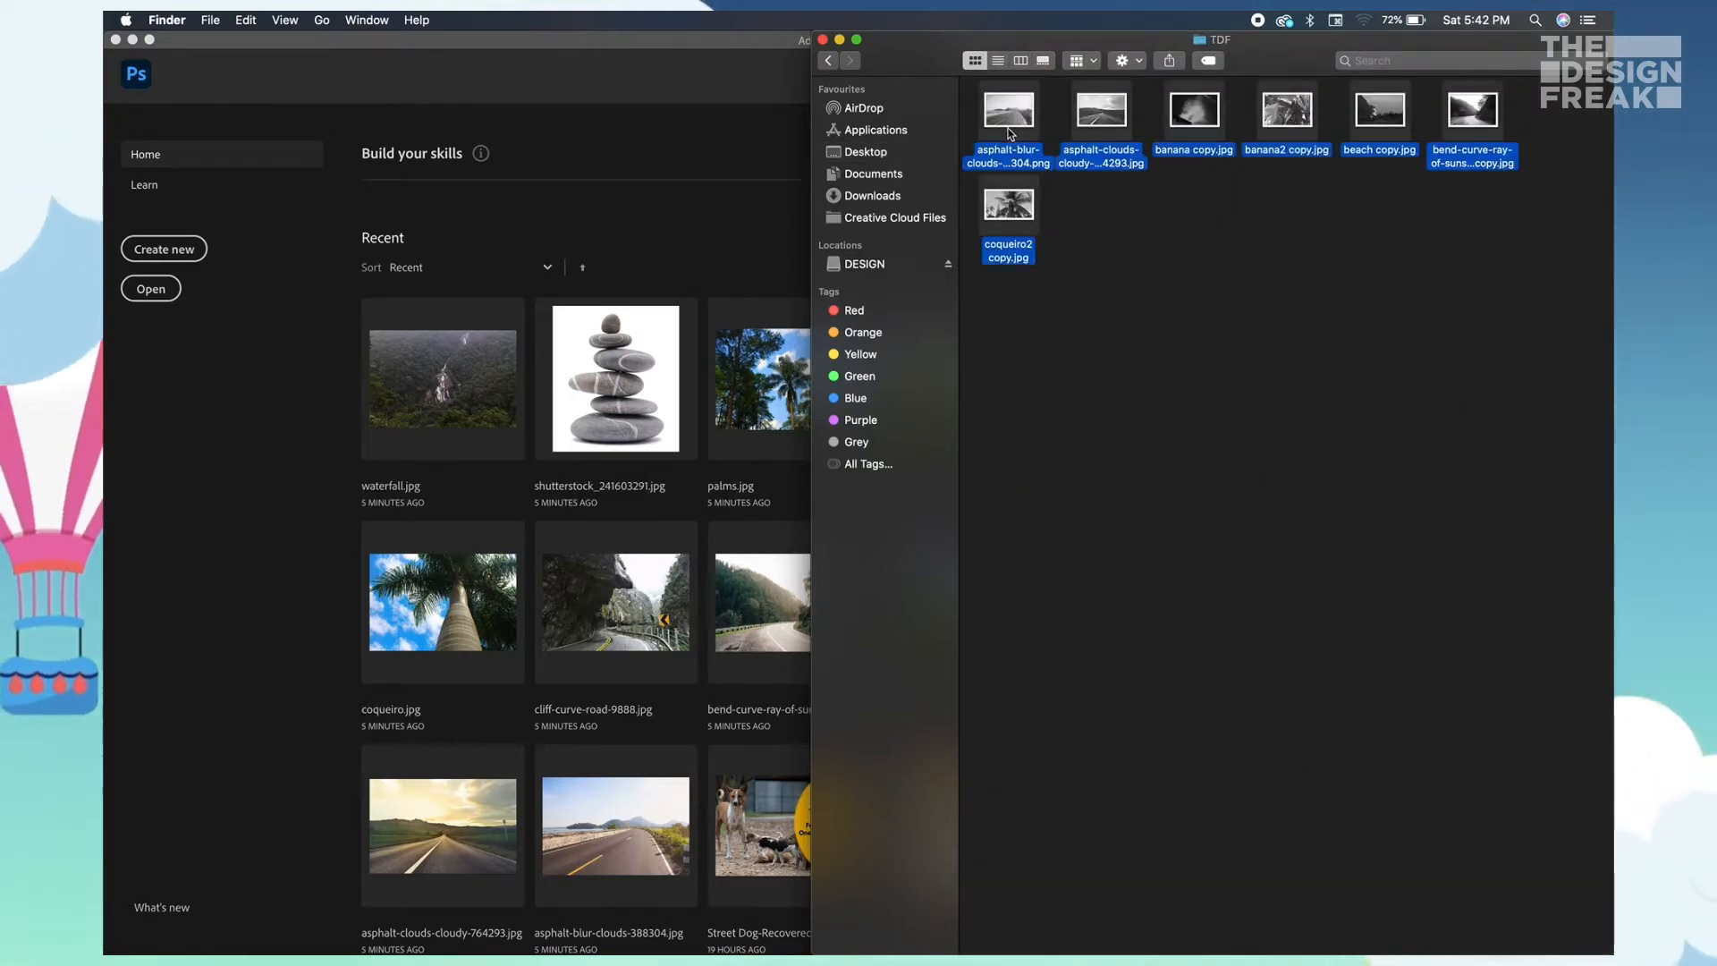
- Preview the images in the TDF folder one by one to check their black-and-white conversion
key(space)
key(Left)
key(Left)
key(Left)
key(Left)
key(Left)
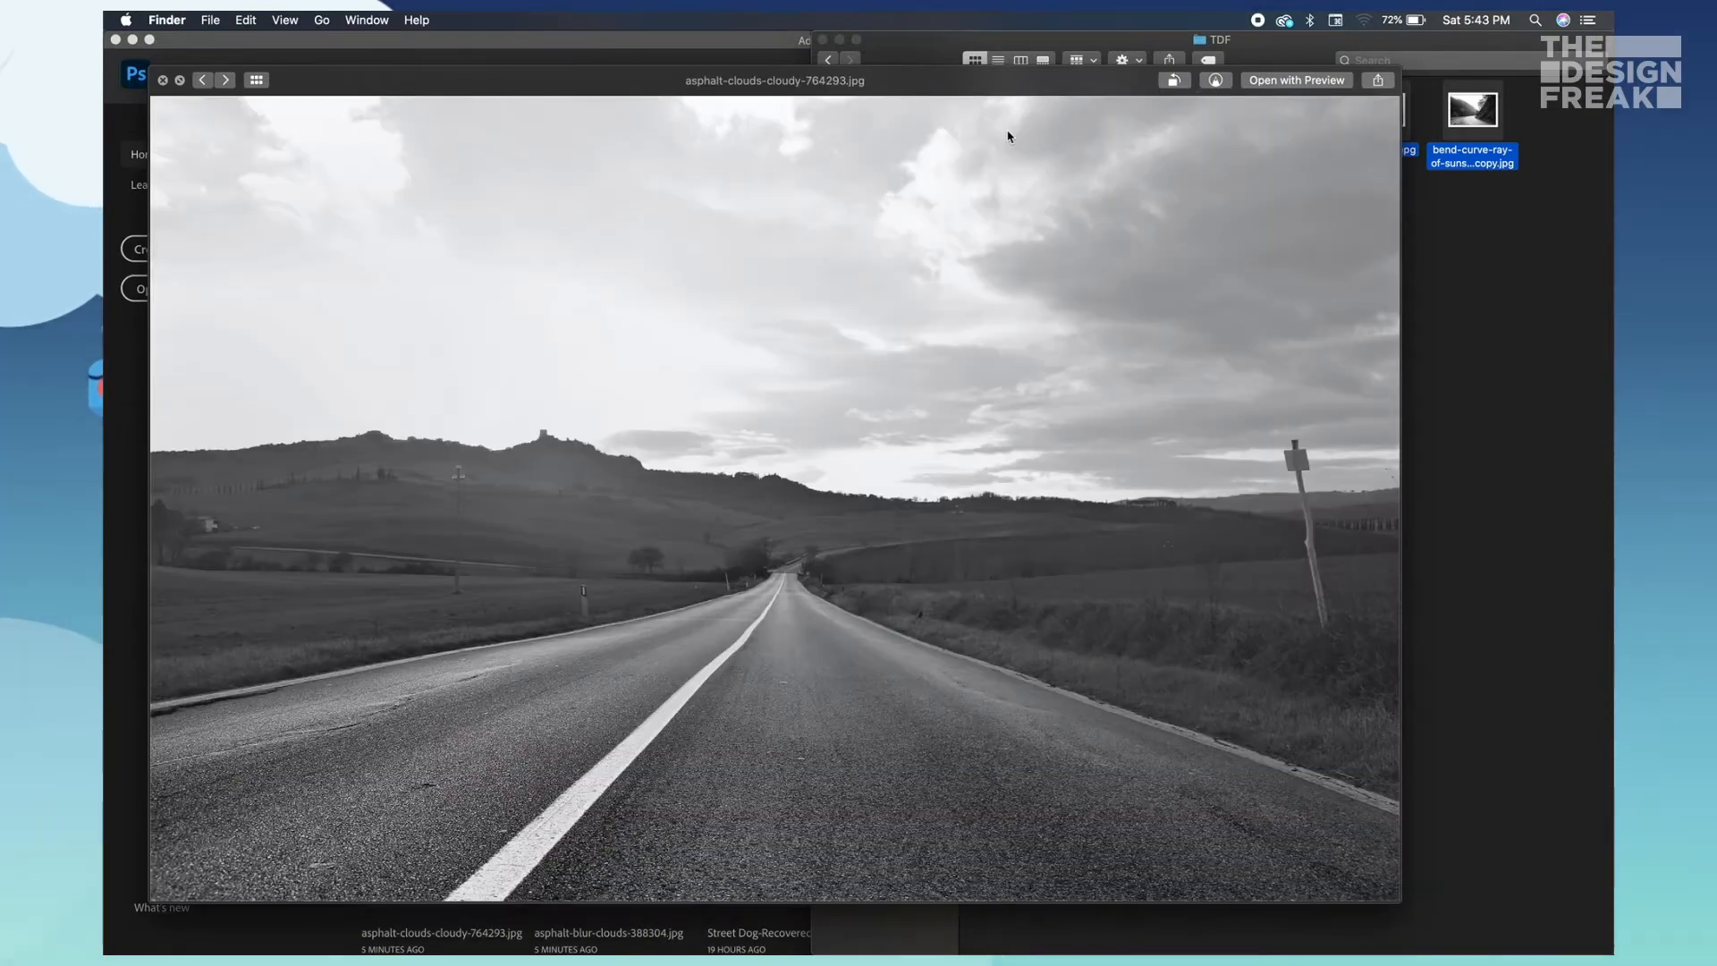
key(Left)
key(Left)
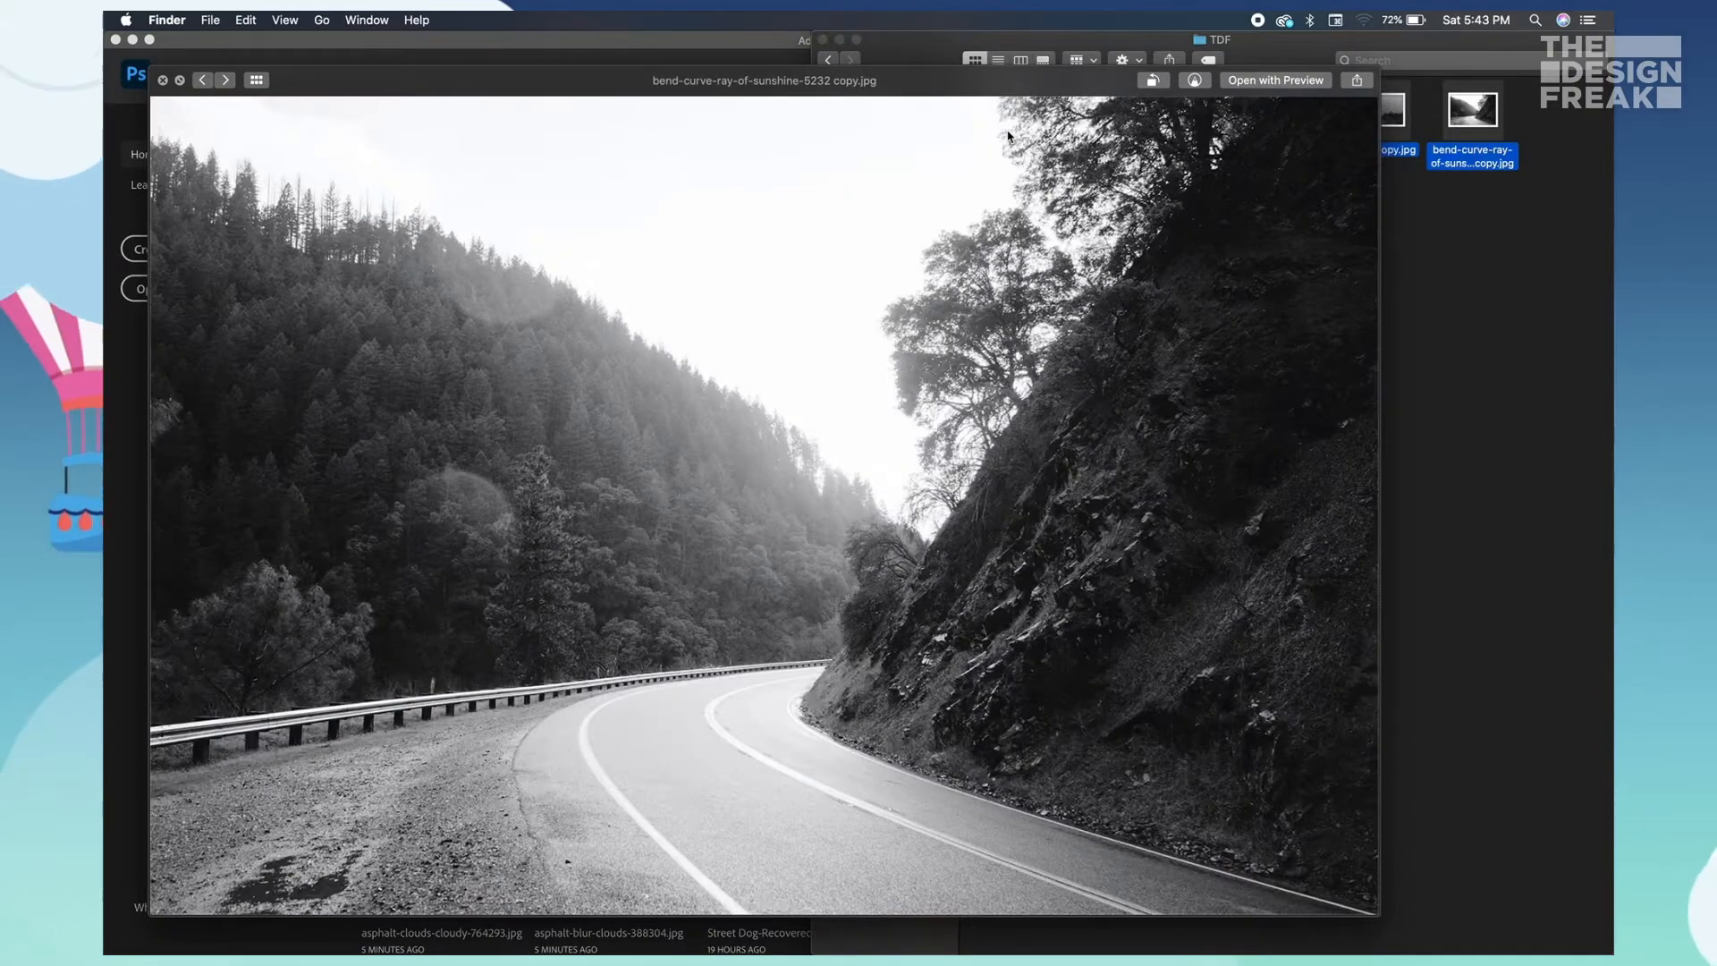
key(Left)
key(Left)
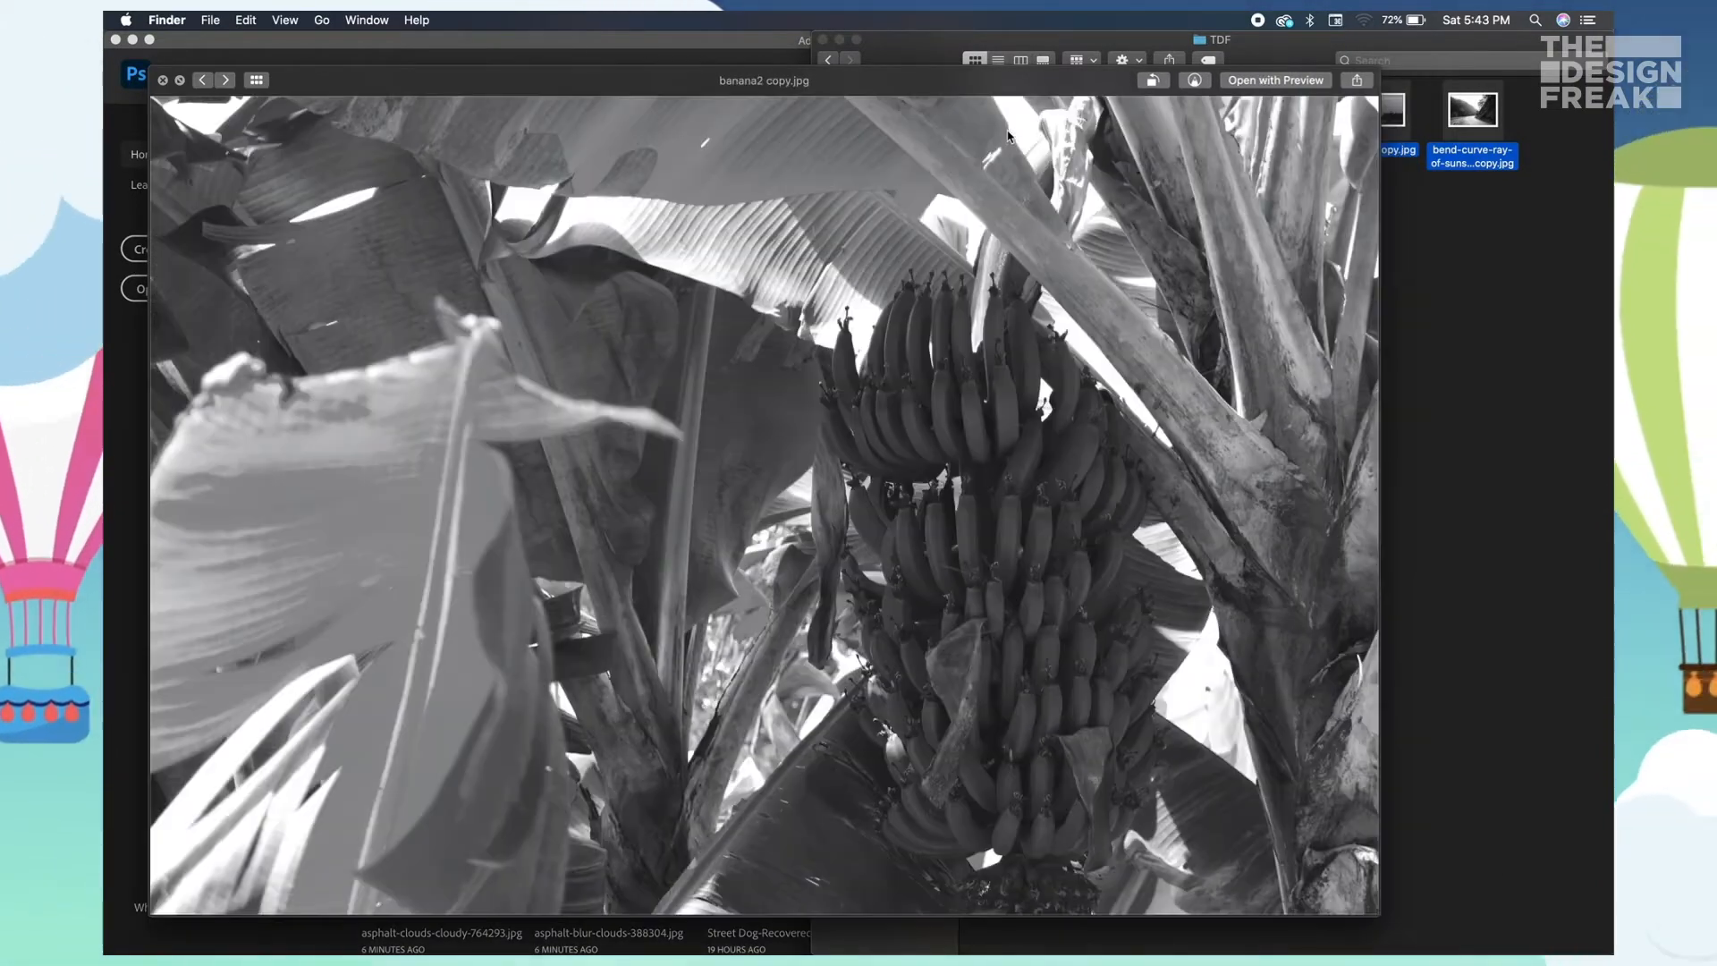
key(Left)
key(Left)
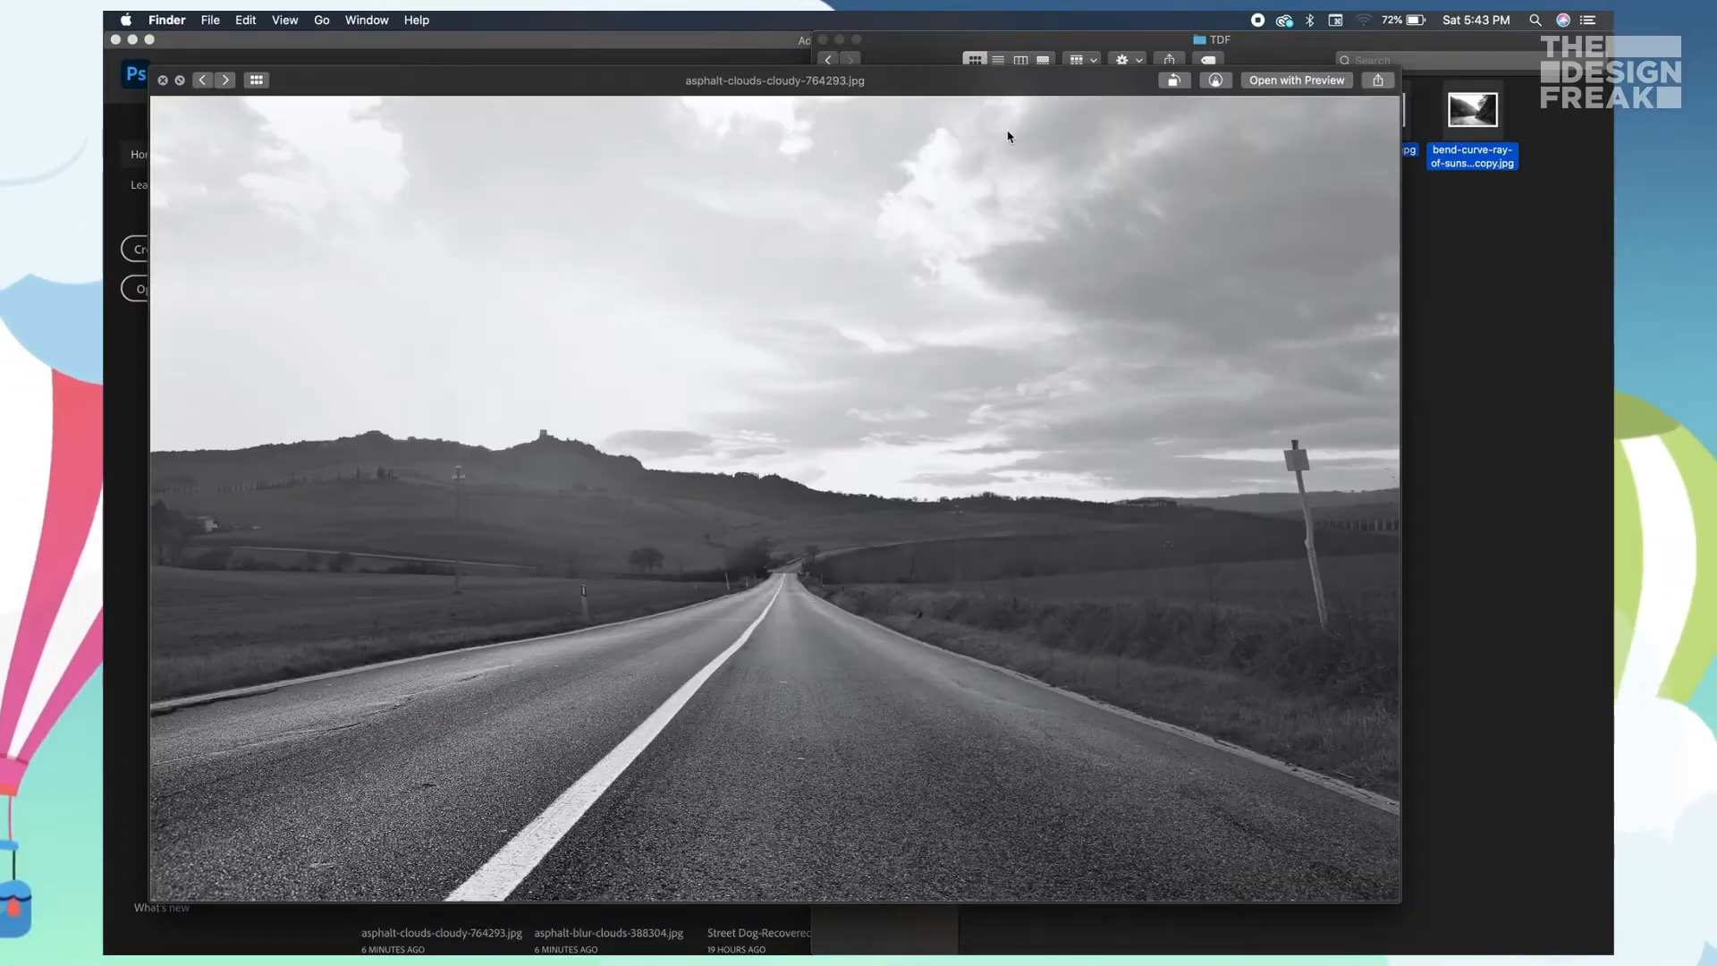
key(space)
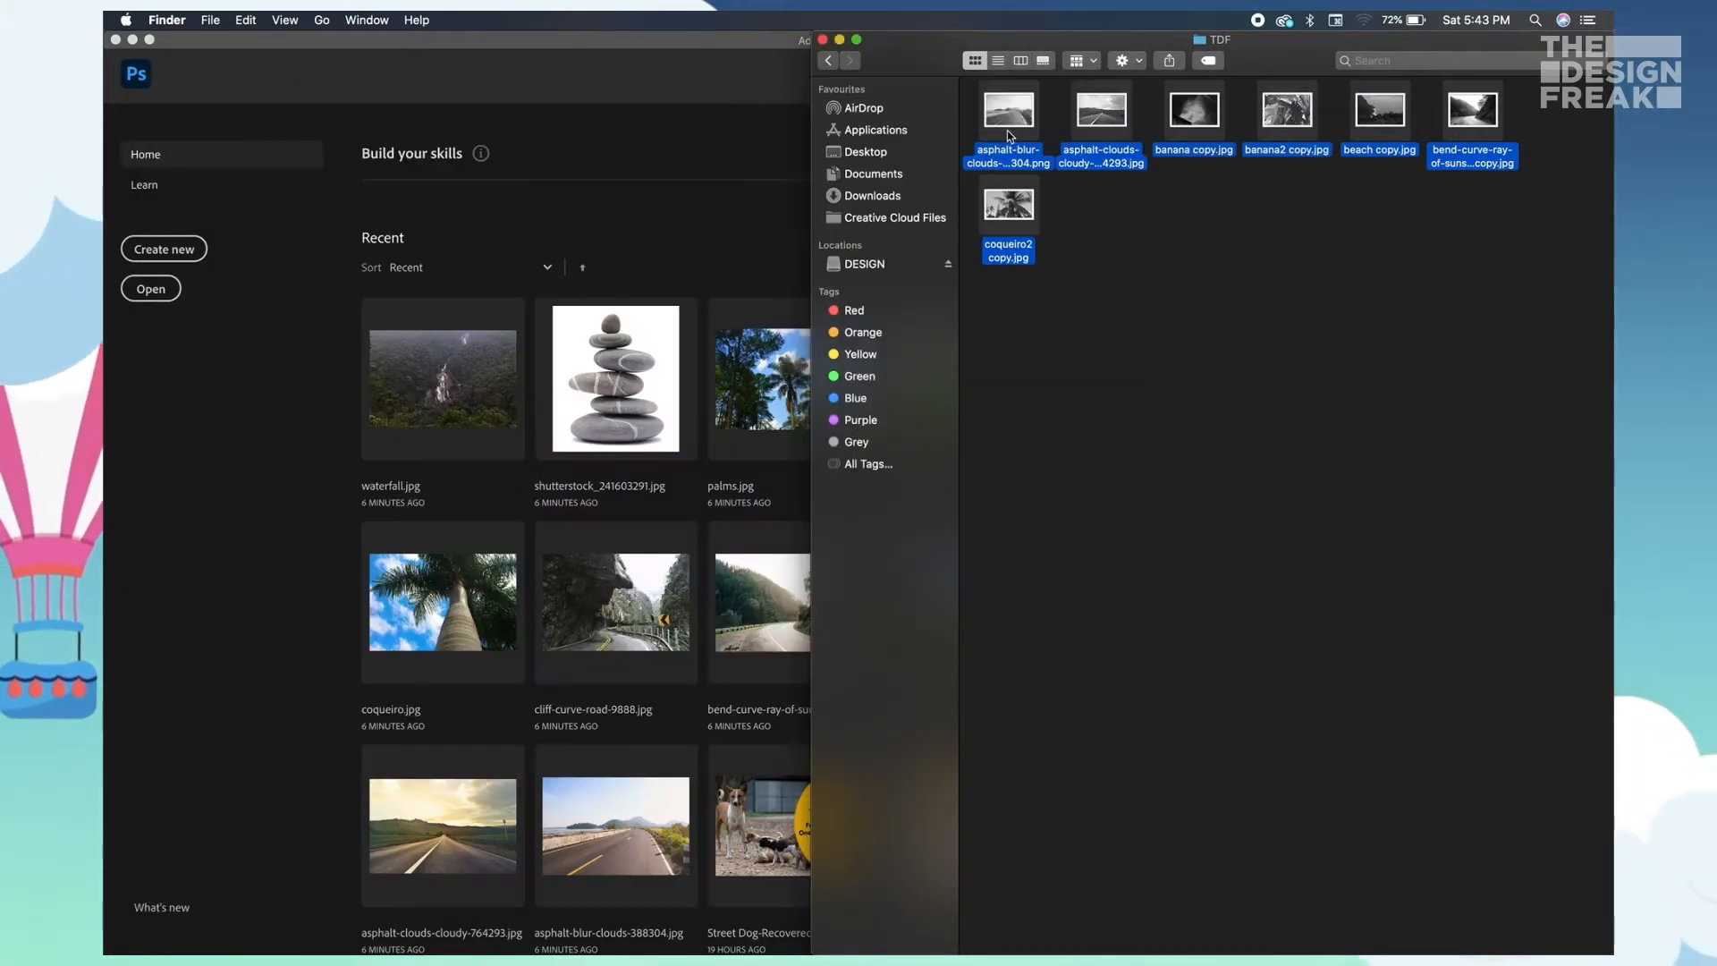
key(space)
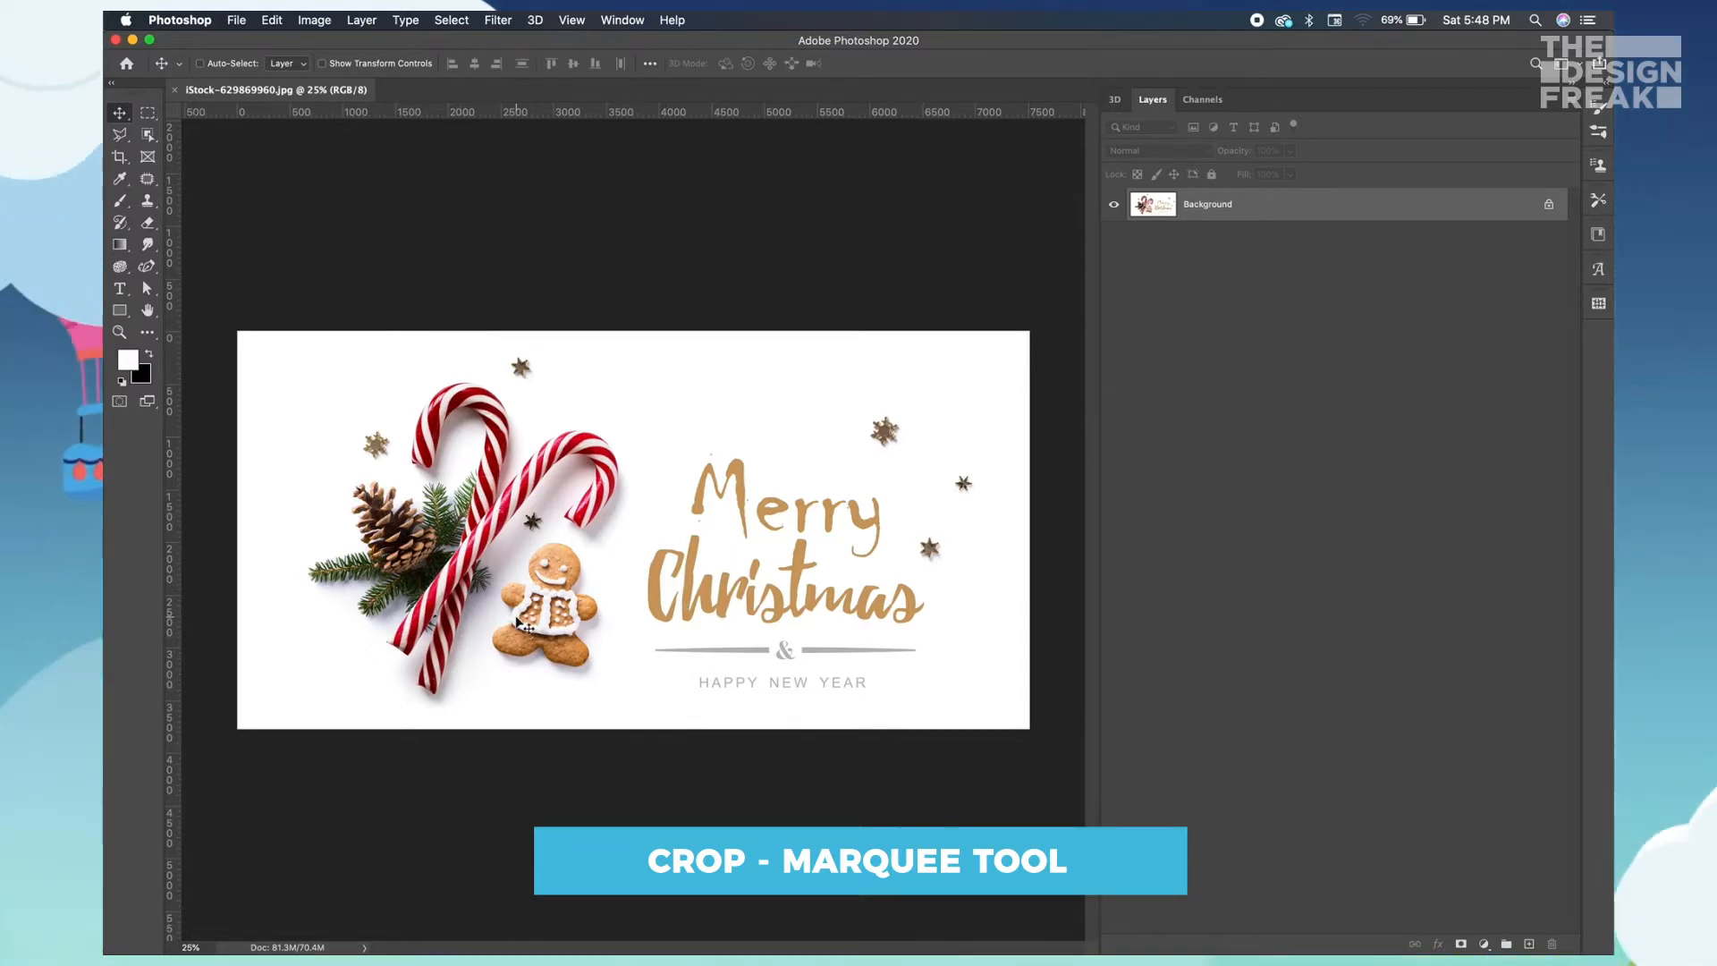
- Try cropping the Christmas image around the candy canes and gingerbread man with the Crop tool by adjusting all four edges
key(c)
drag(1023, 527, 838, 526)
drag(439, 542, 458, 529)
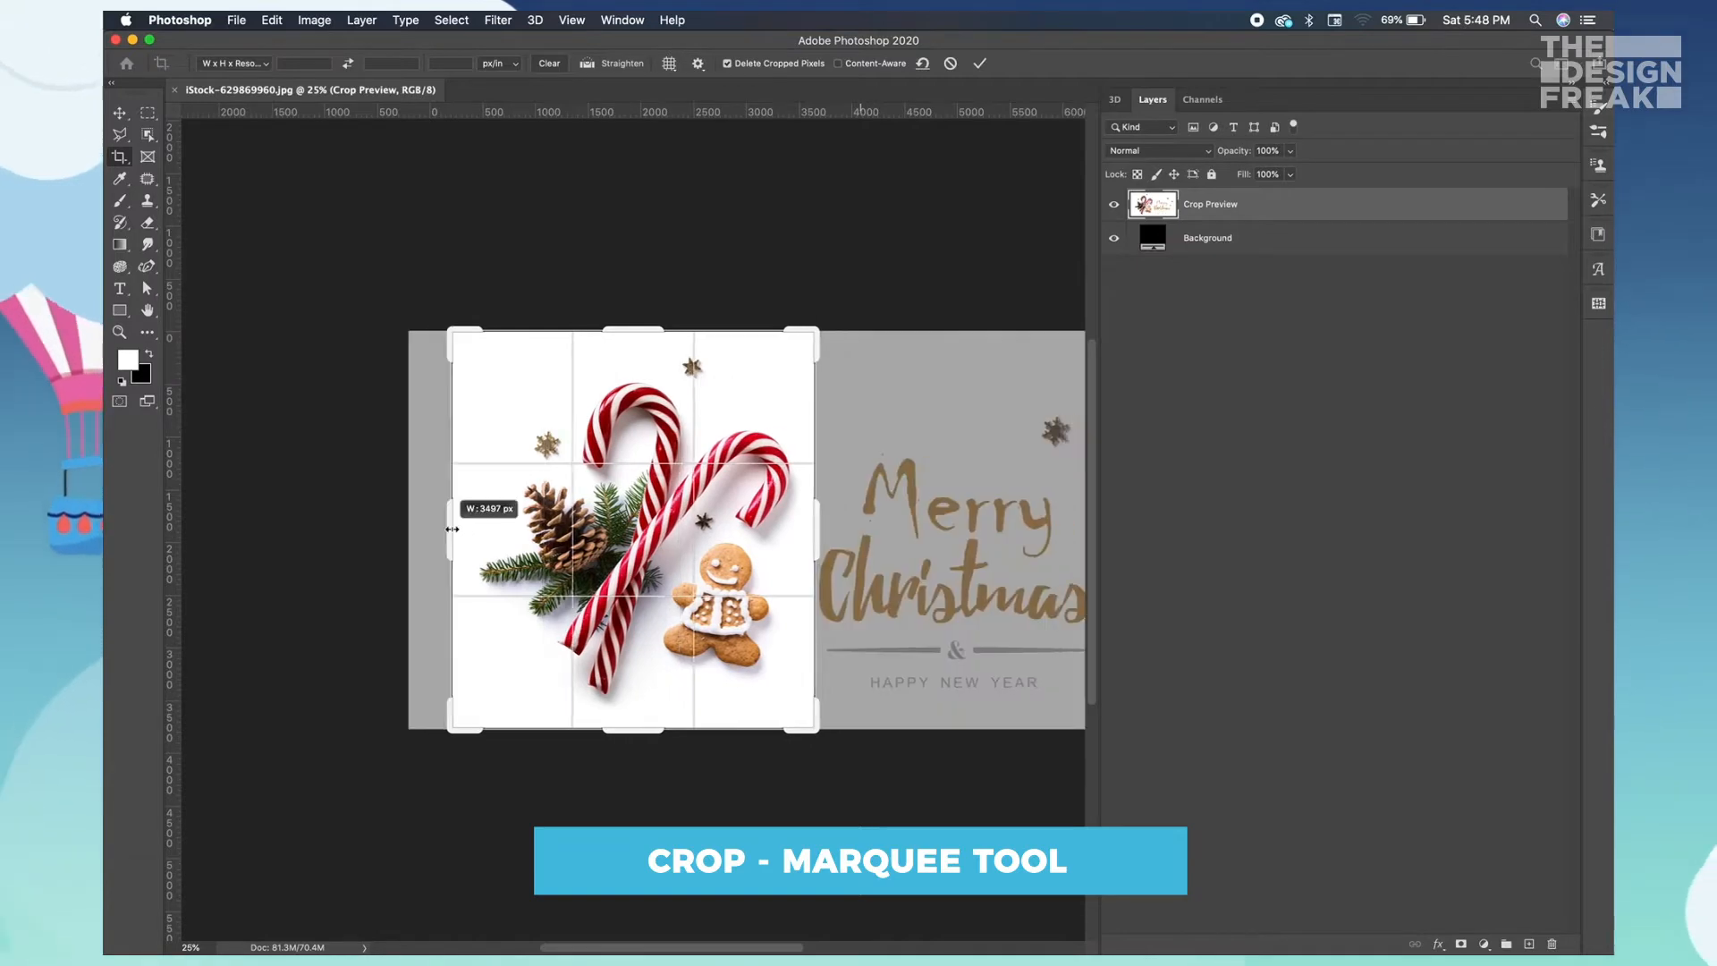
drag(625, 734, 630, 695)
drag(653, 348, 654, 366)
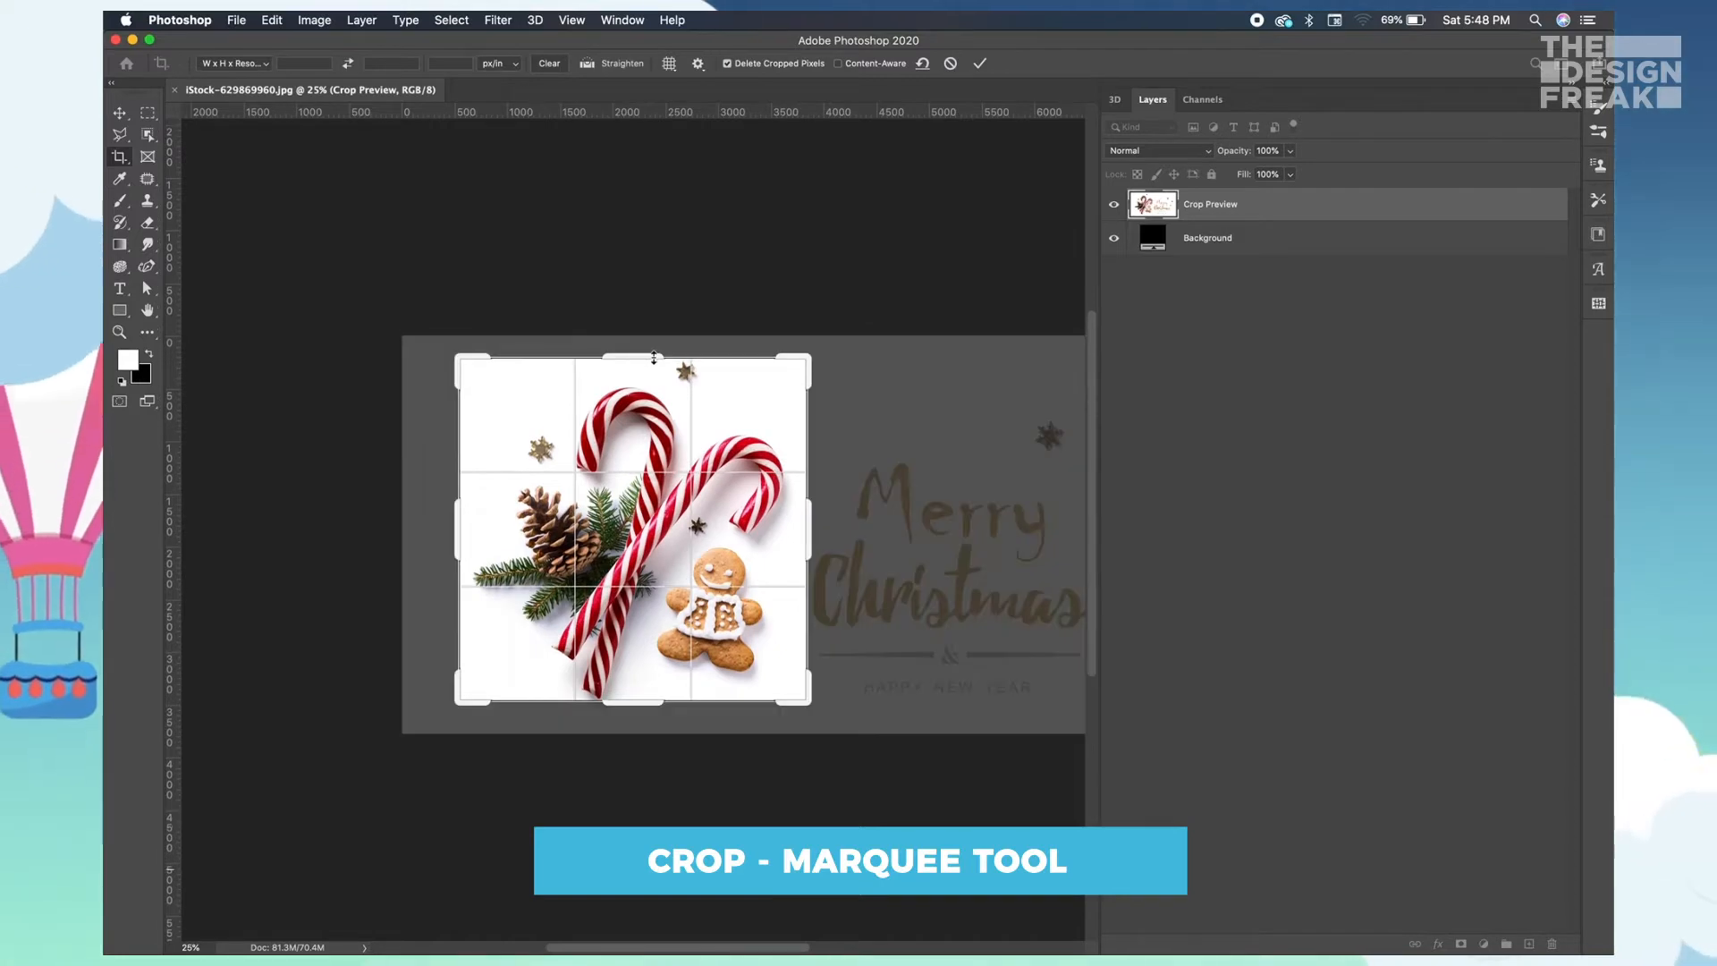
key(Return)
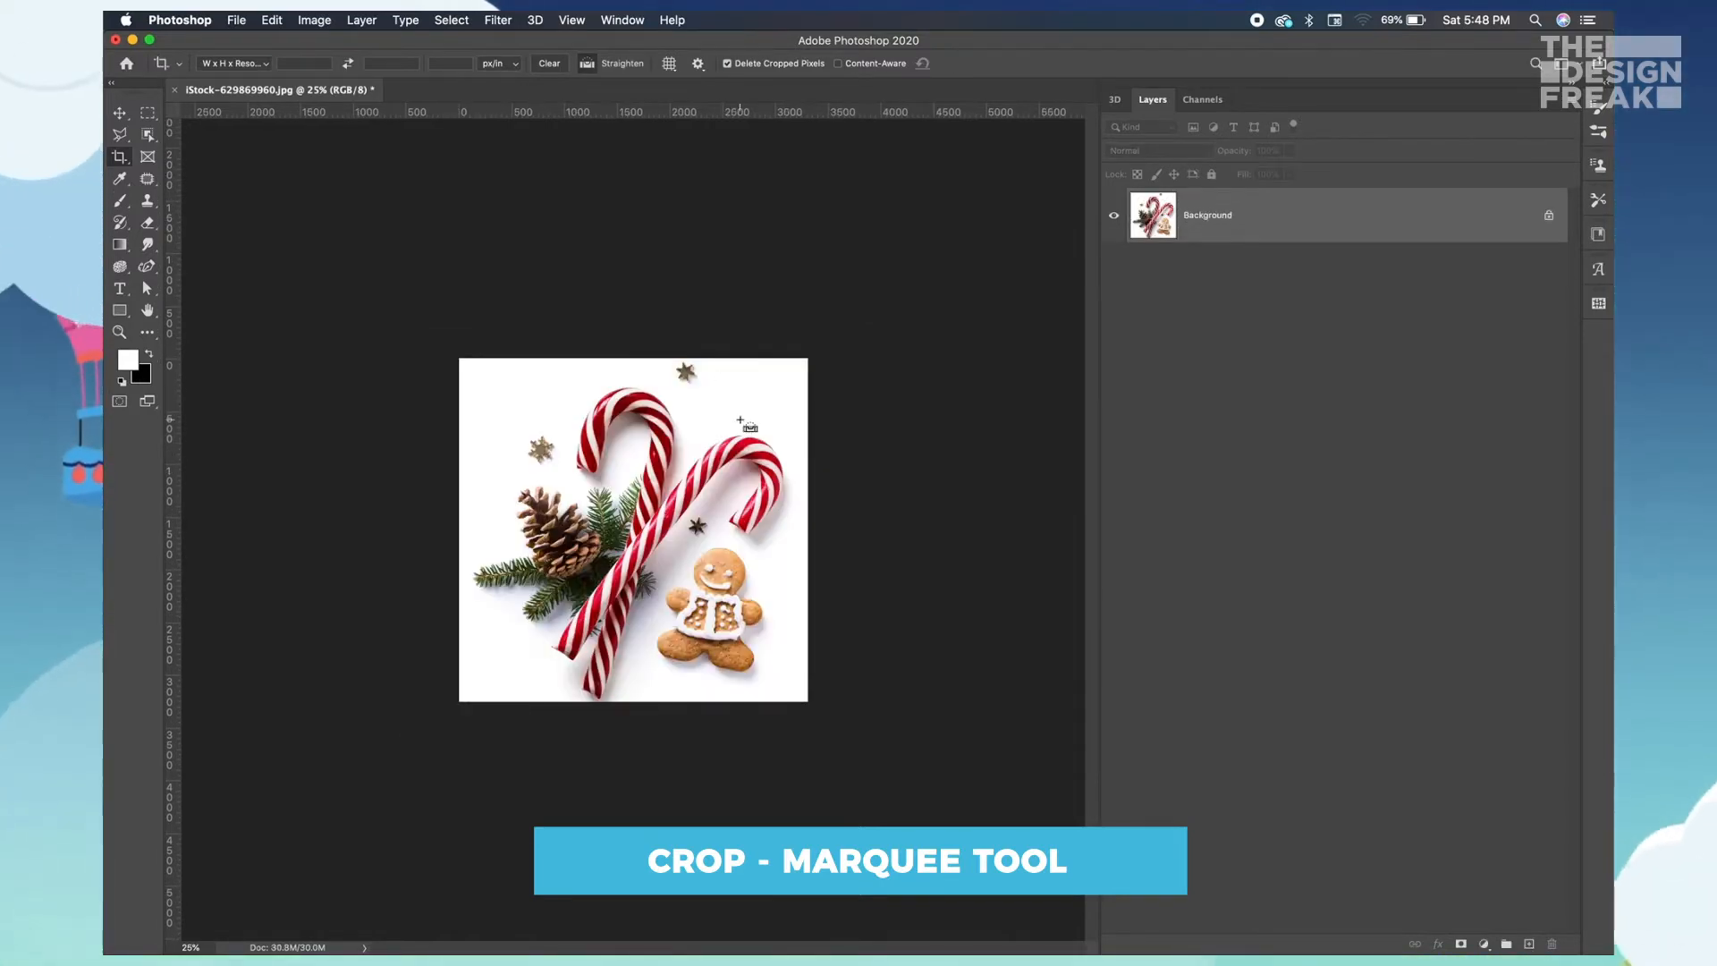
key(super+z)
- Select a rectangle around the candy canes and gingerbread man with the Rectangular Marquee and crop the Christmas image to that selection
key(m)
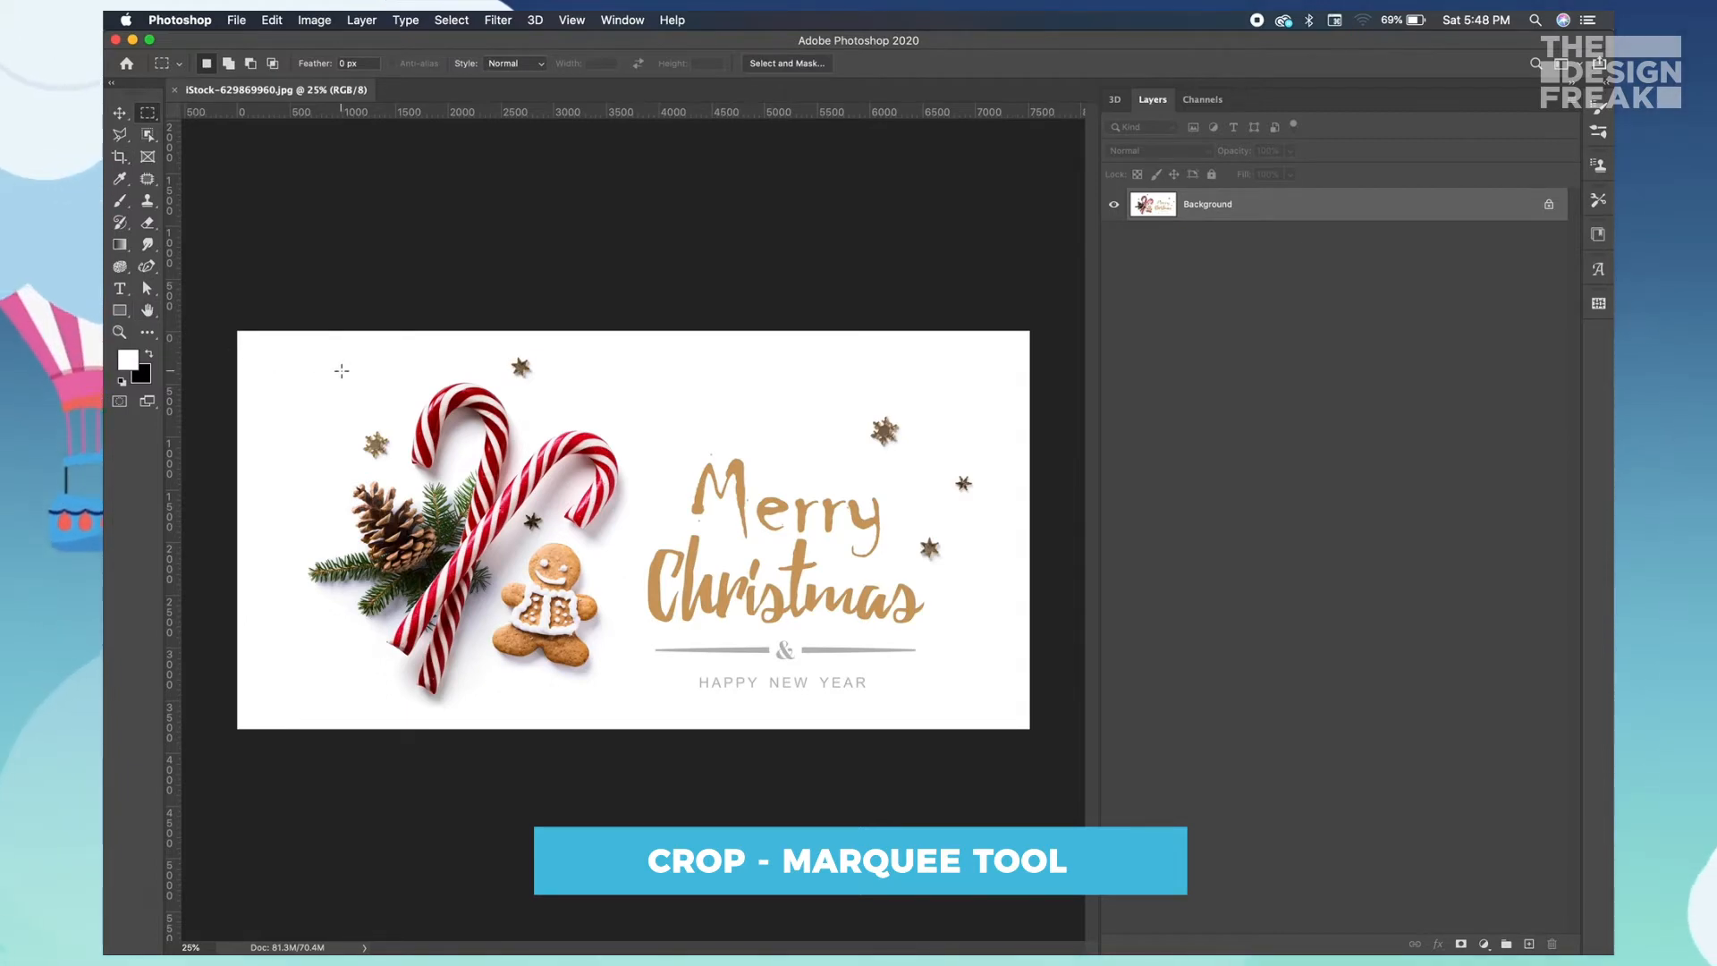
drag(320, 353, 640, 692)
key(c)
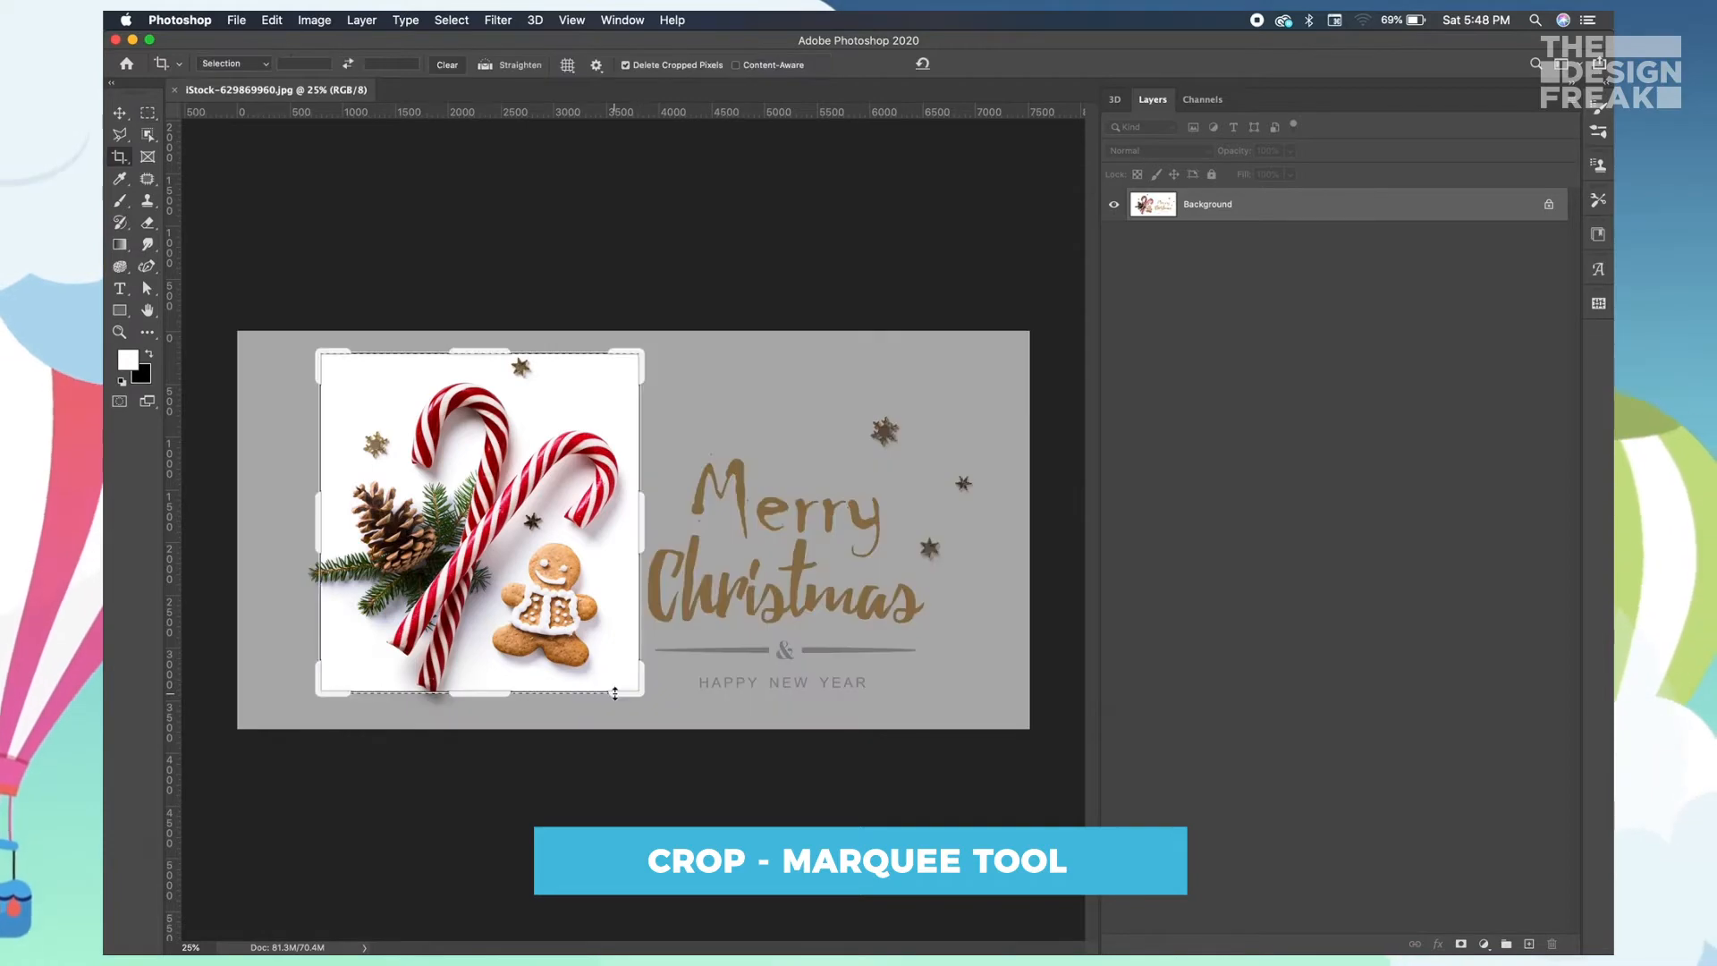
click(652, 513)
key(Return)
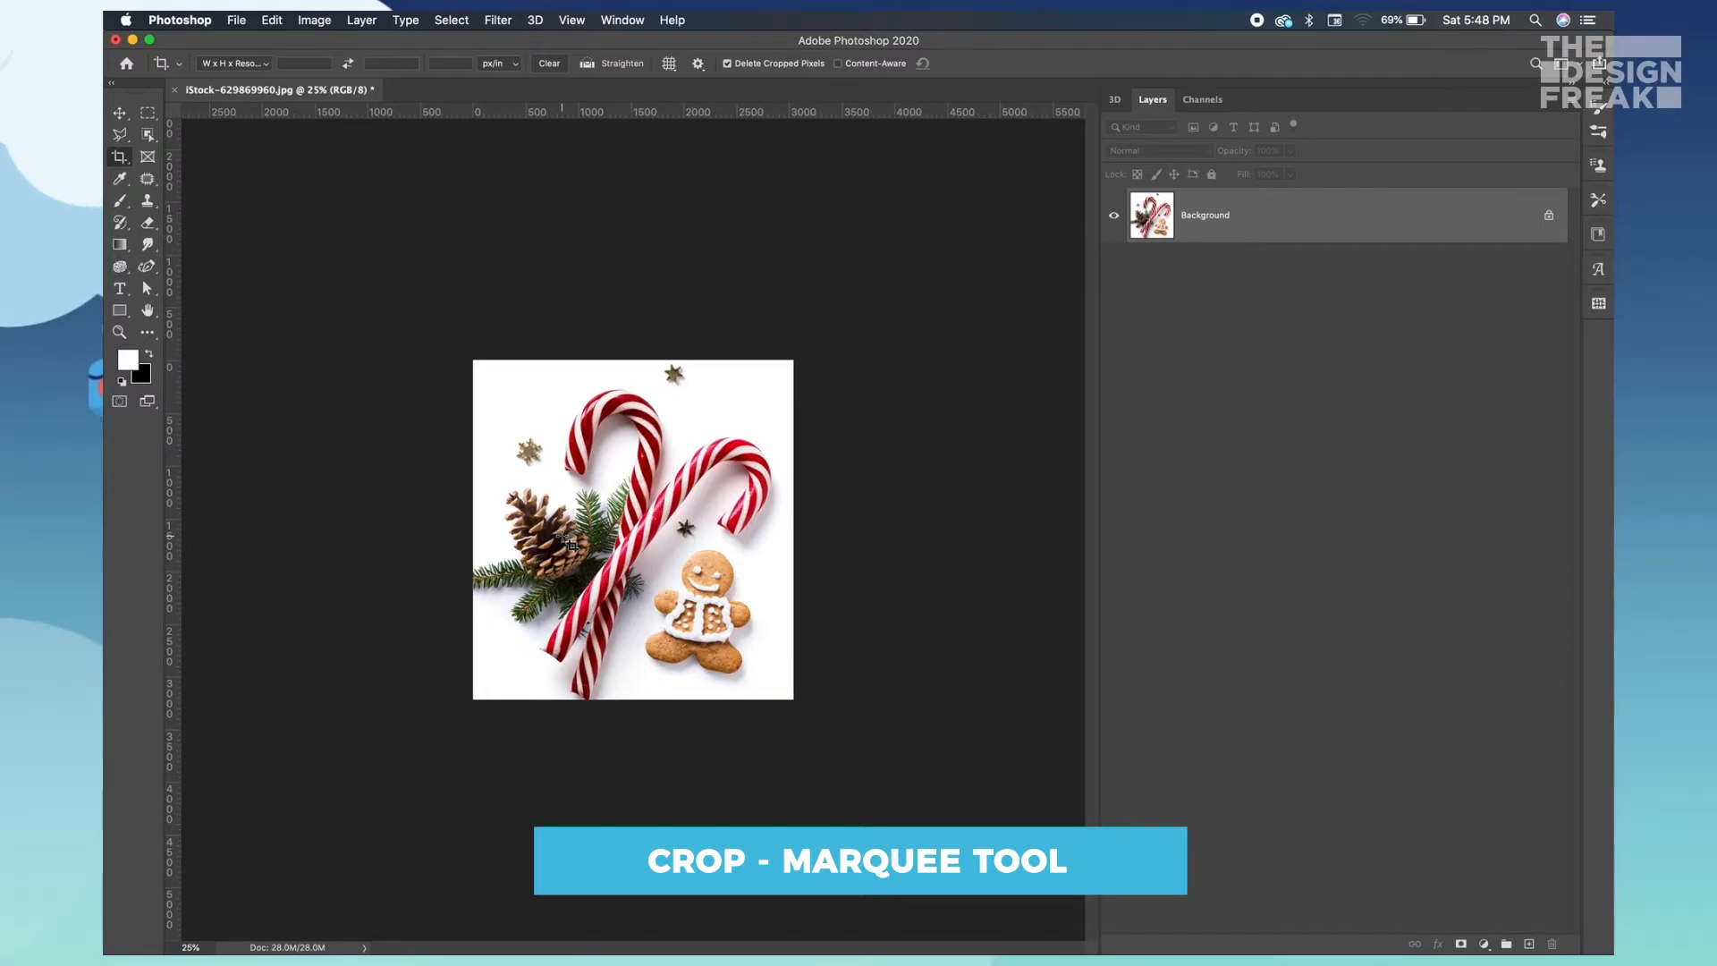
- Undo the rectangular crop and clear the selection around the candy canes
key(super+z)
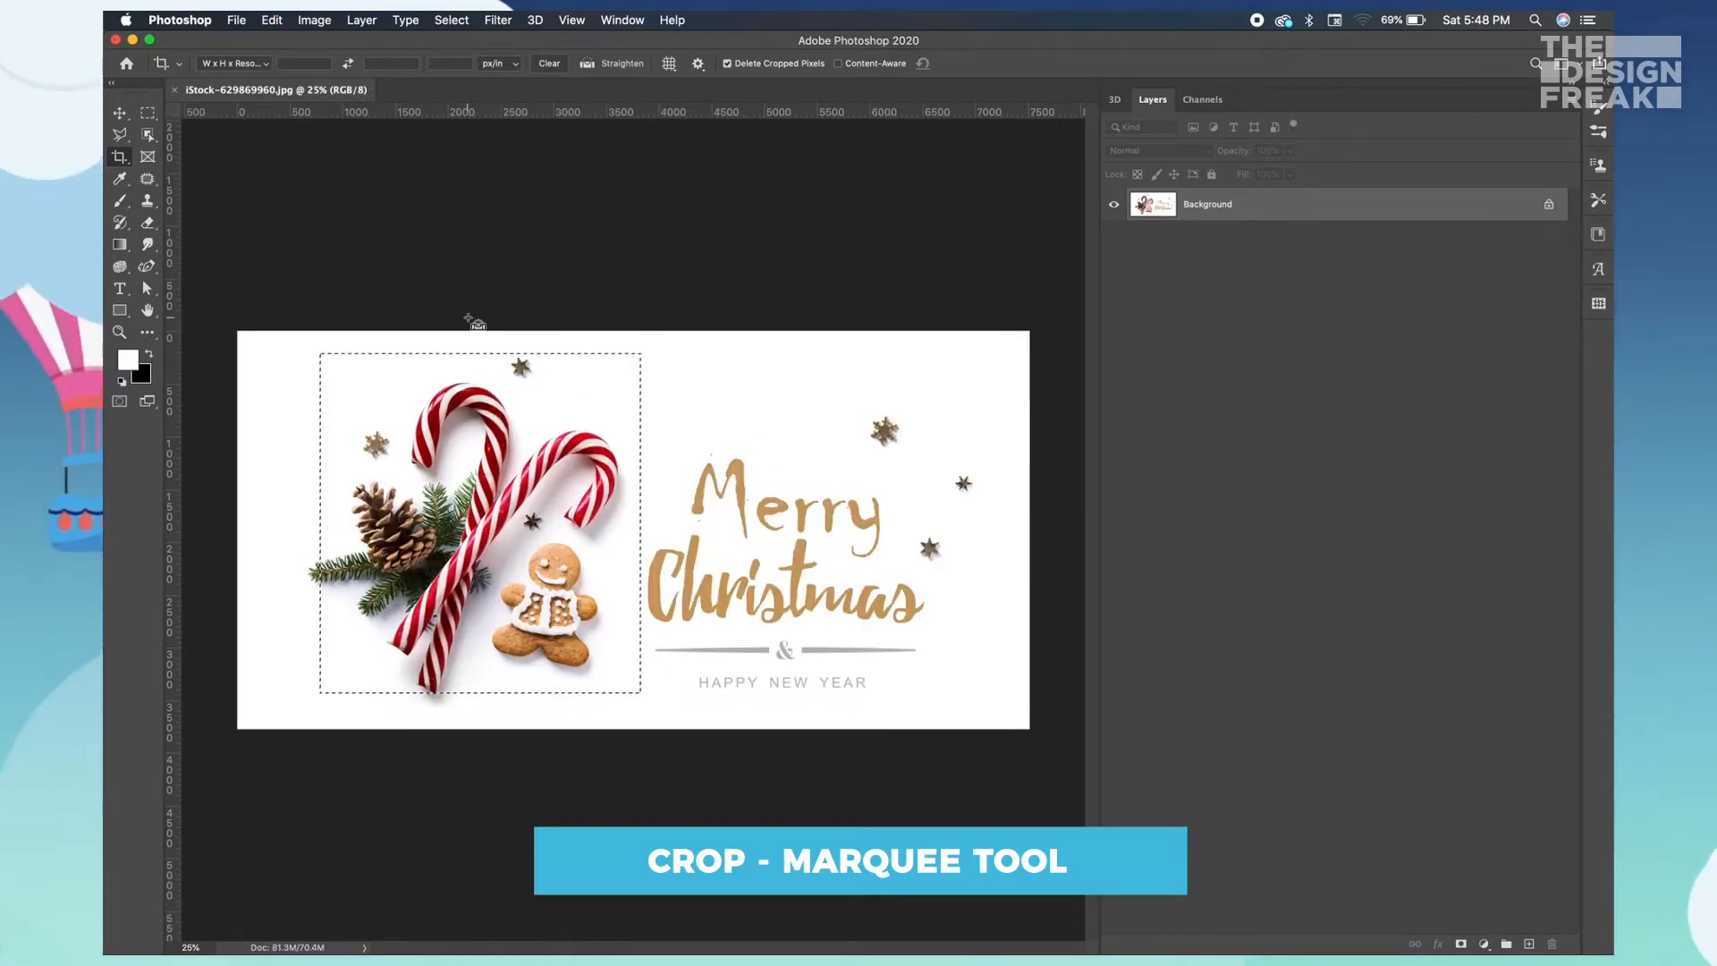
key(m)
click(321, 292)
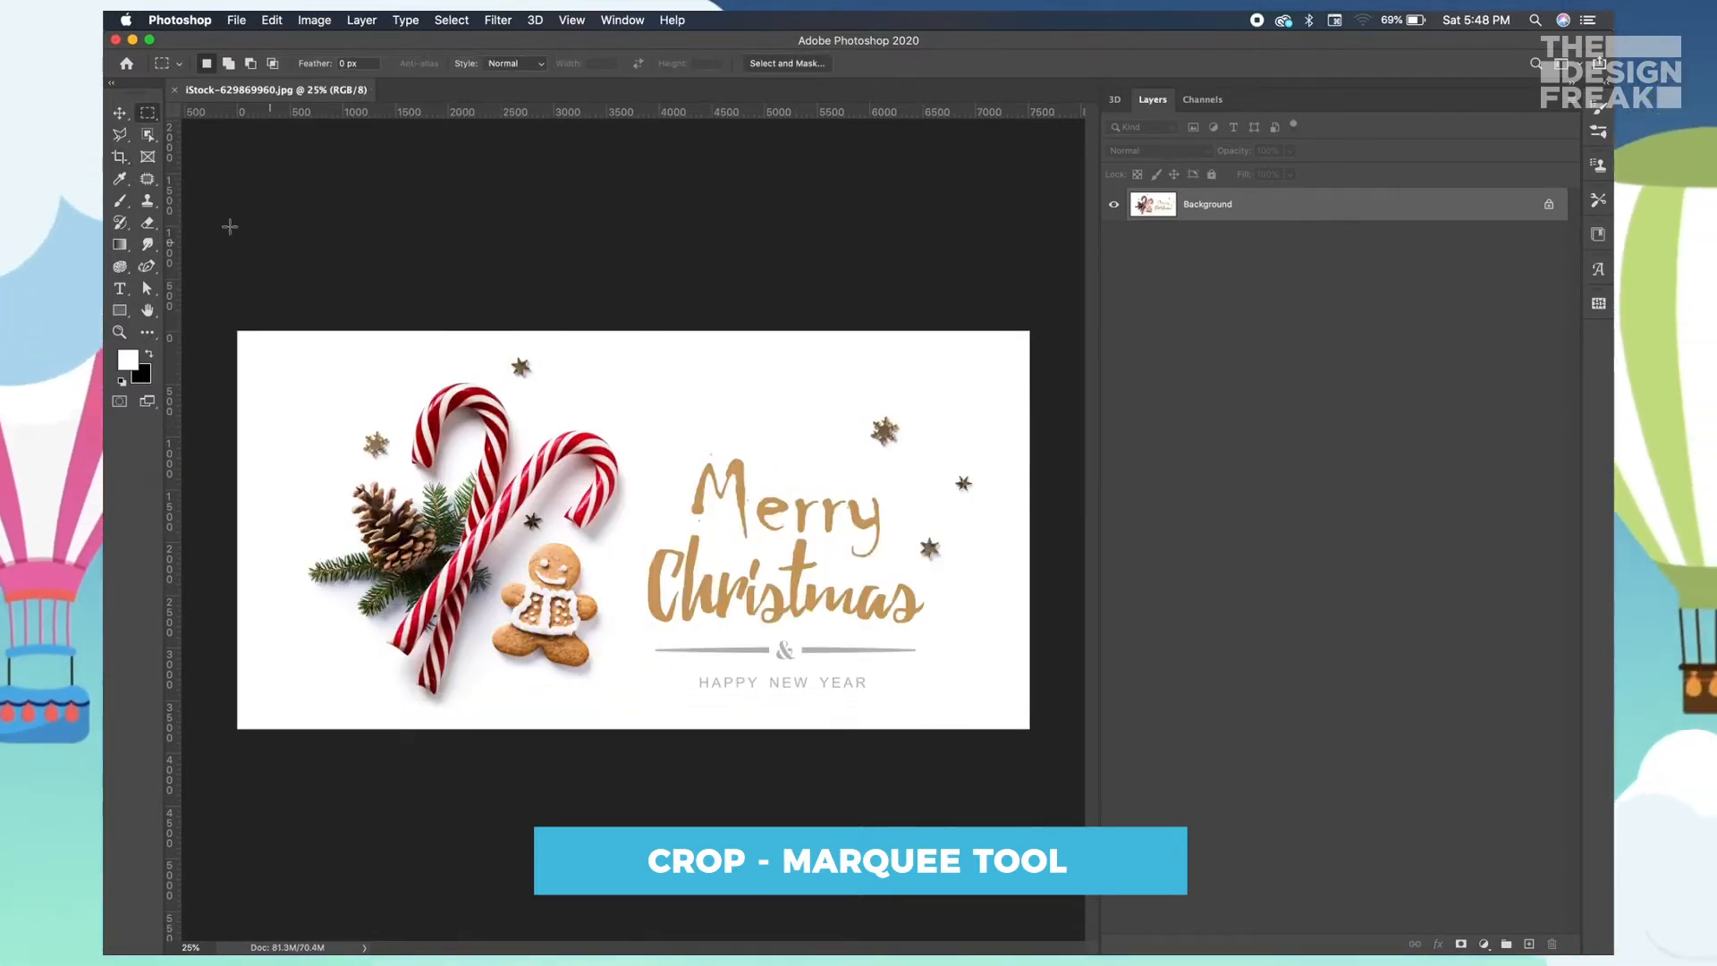
- Select a circle around the candy canes with the Elliptical Marquee and crop the image to the selection's bounds
right_click(148, 113)
click(224, 126)
drag(481, 528, 713, 683)
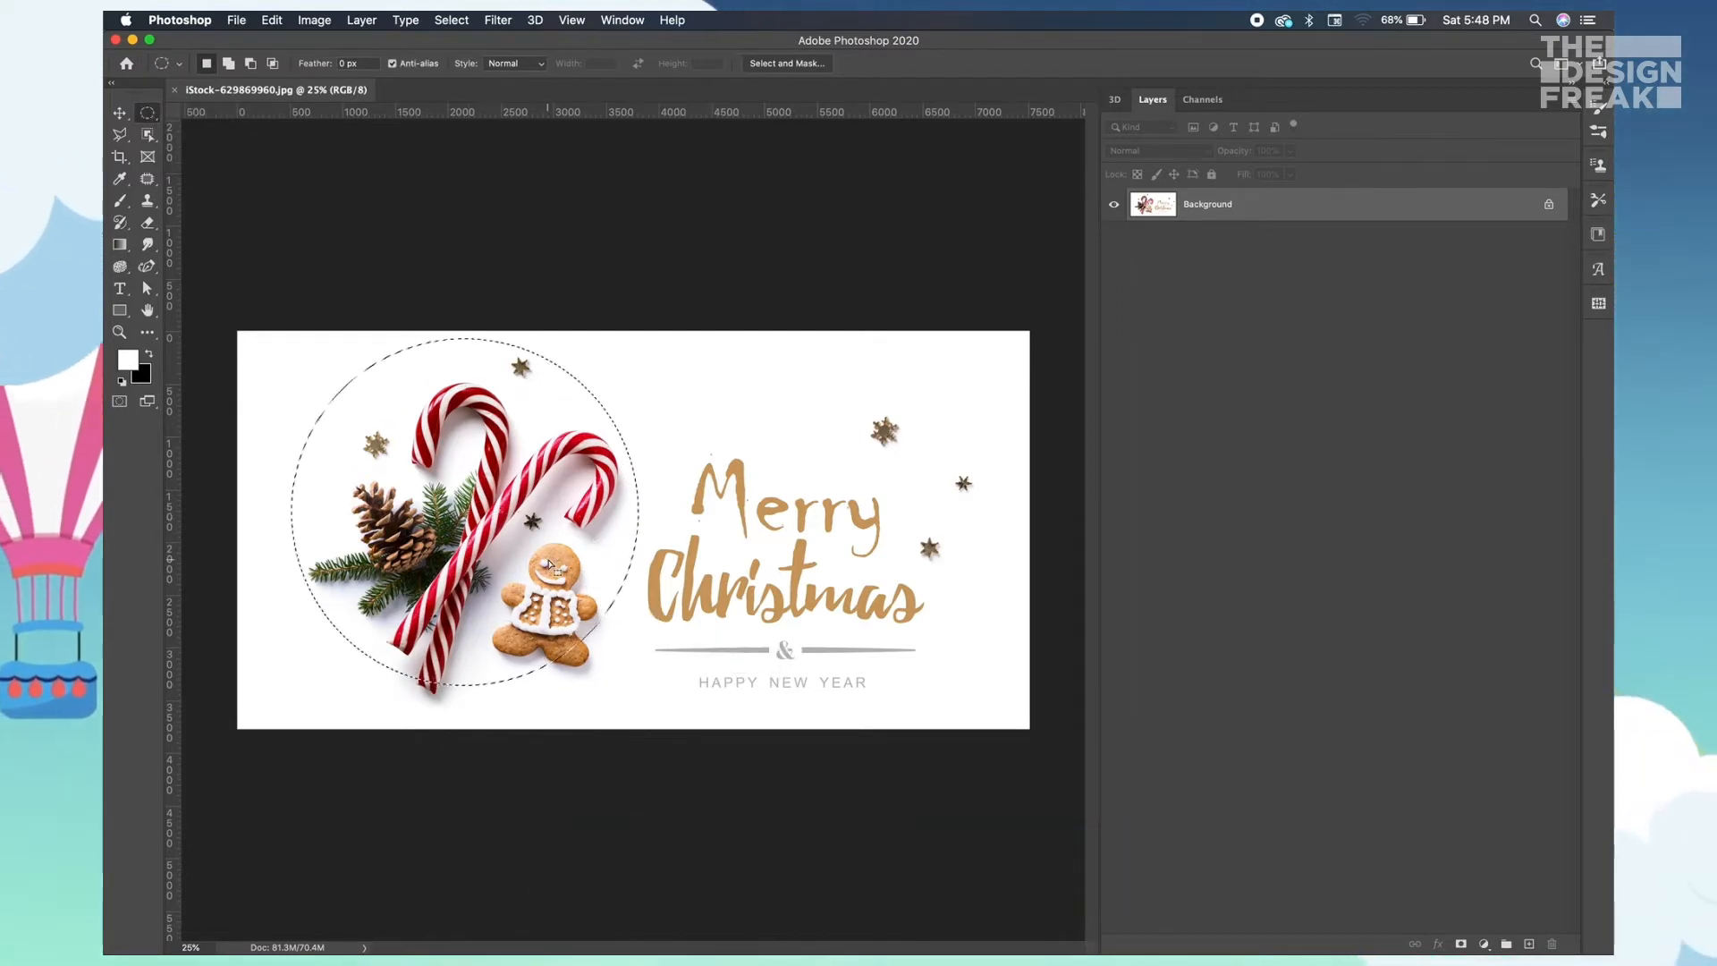
key(c)
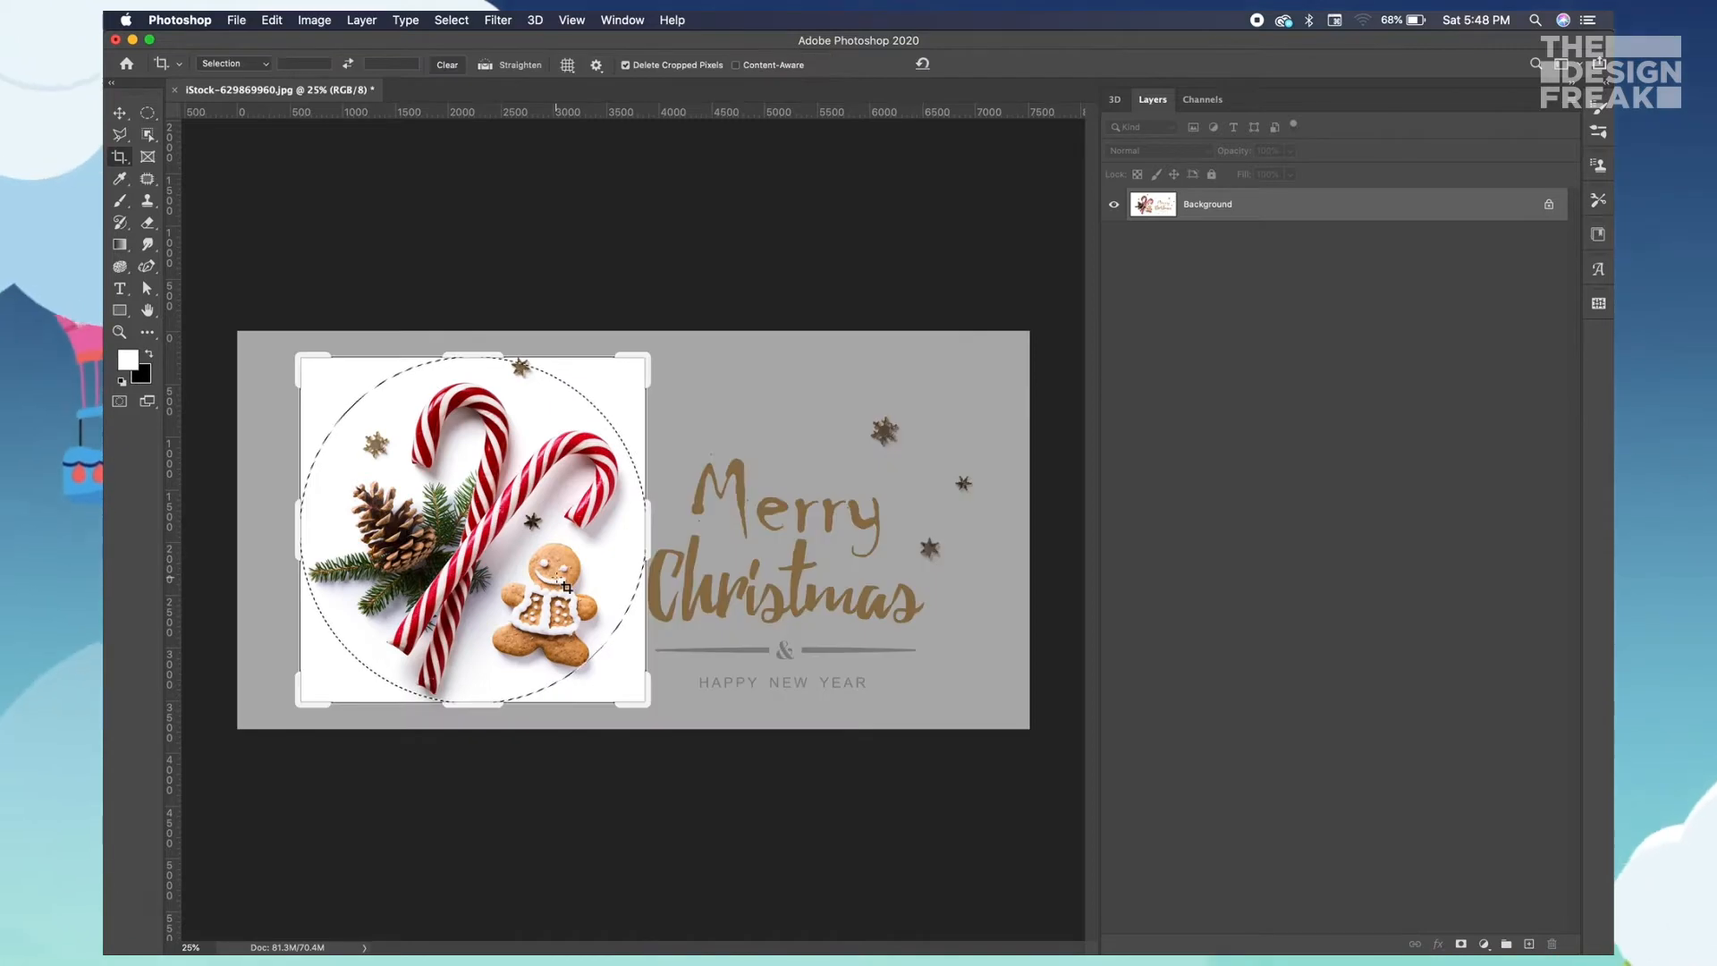
key(Return)
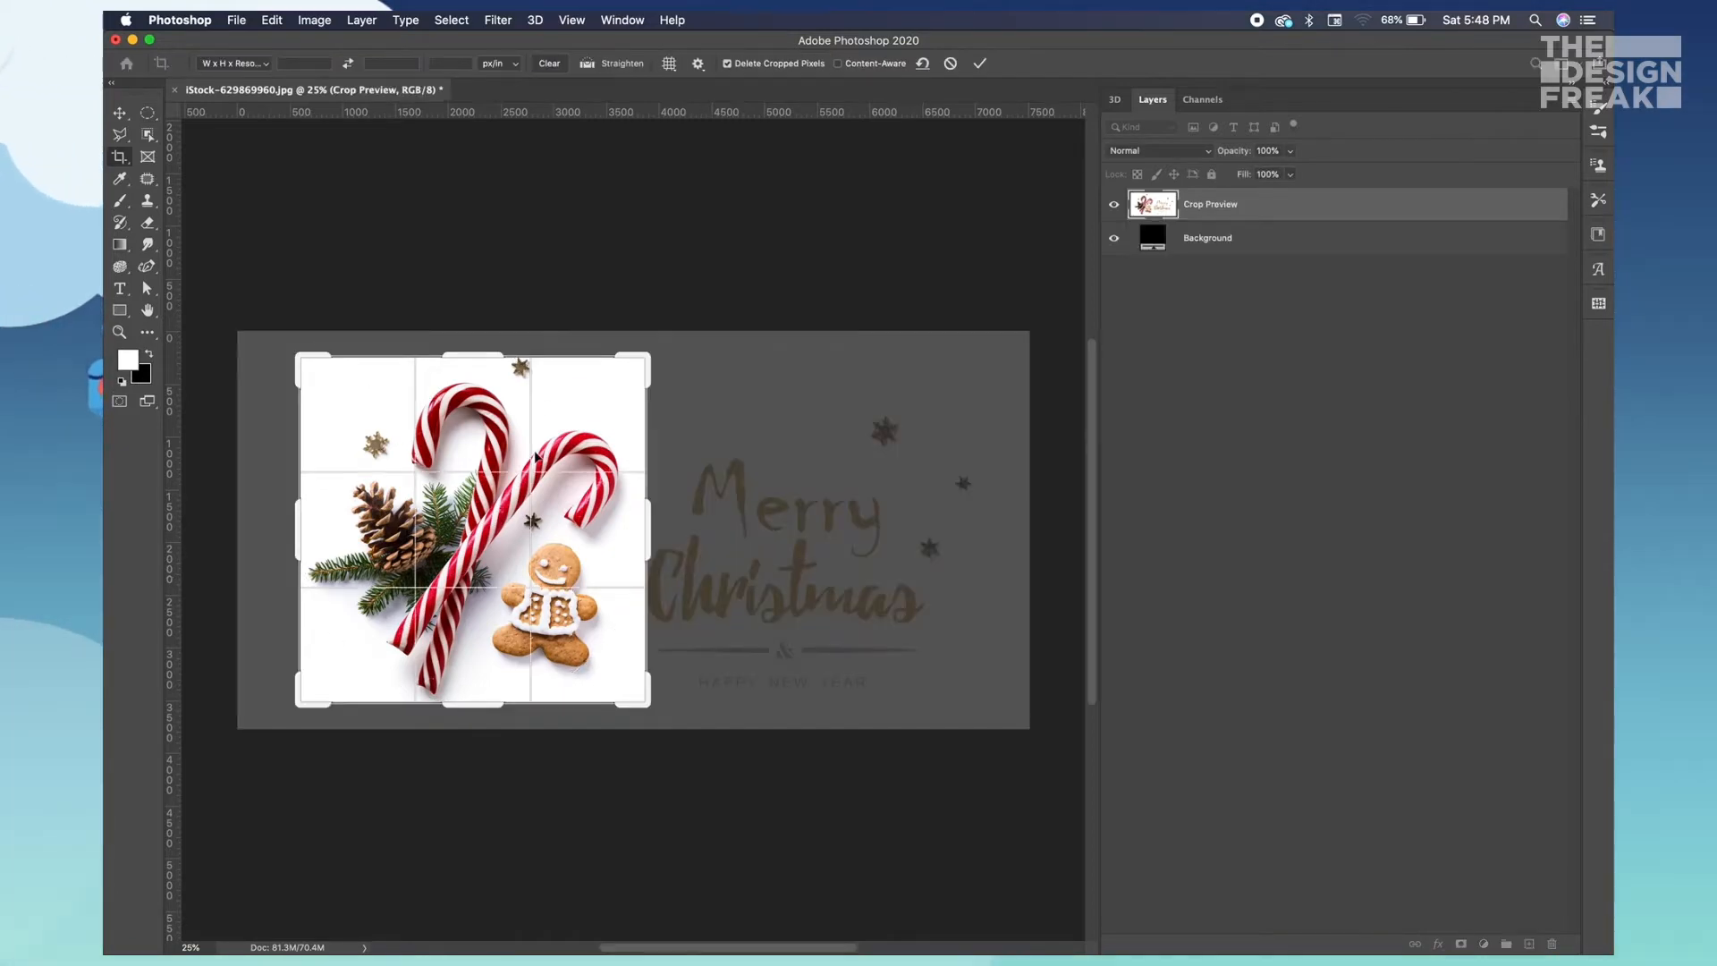
- Undo the crop made from the circular selection and leave the full Christmas image uncropped
key(super+z)
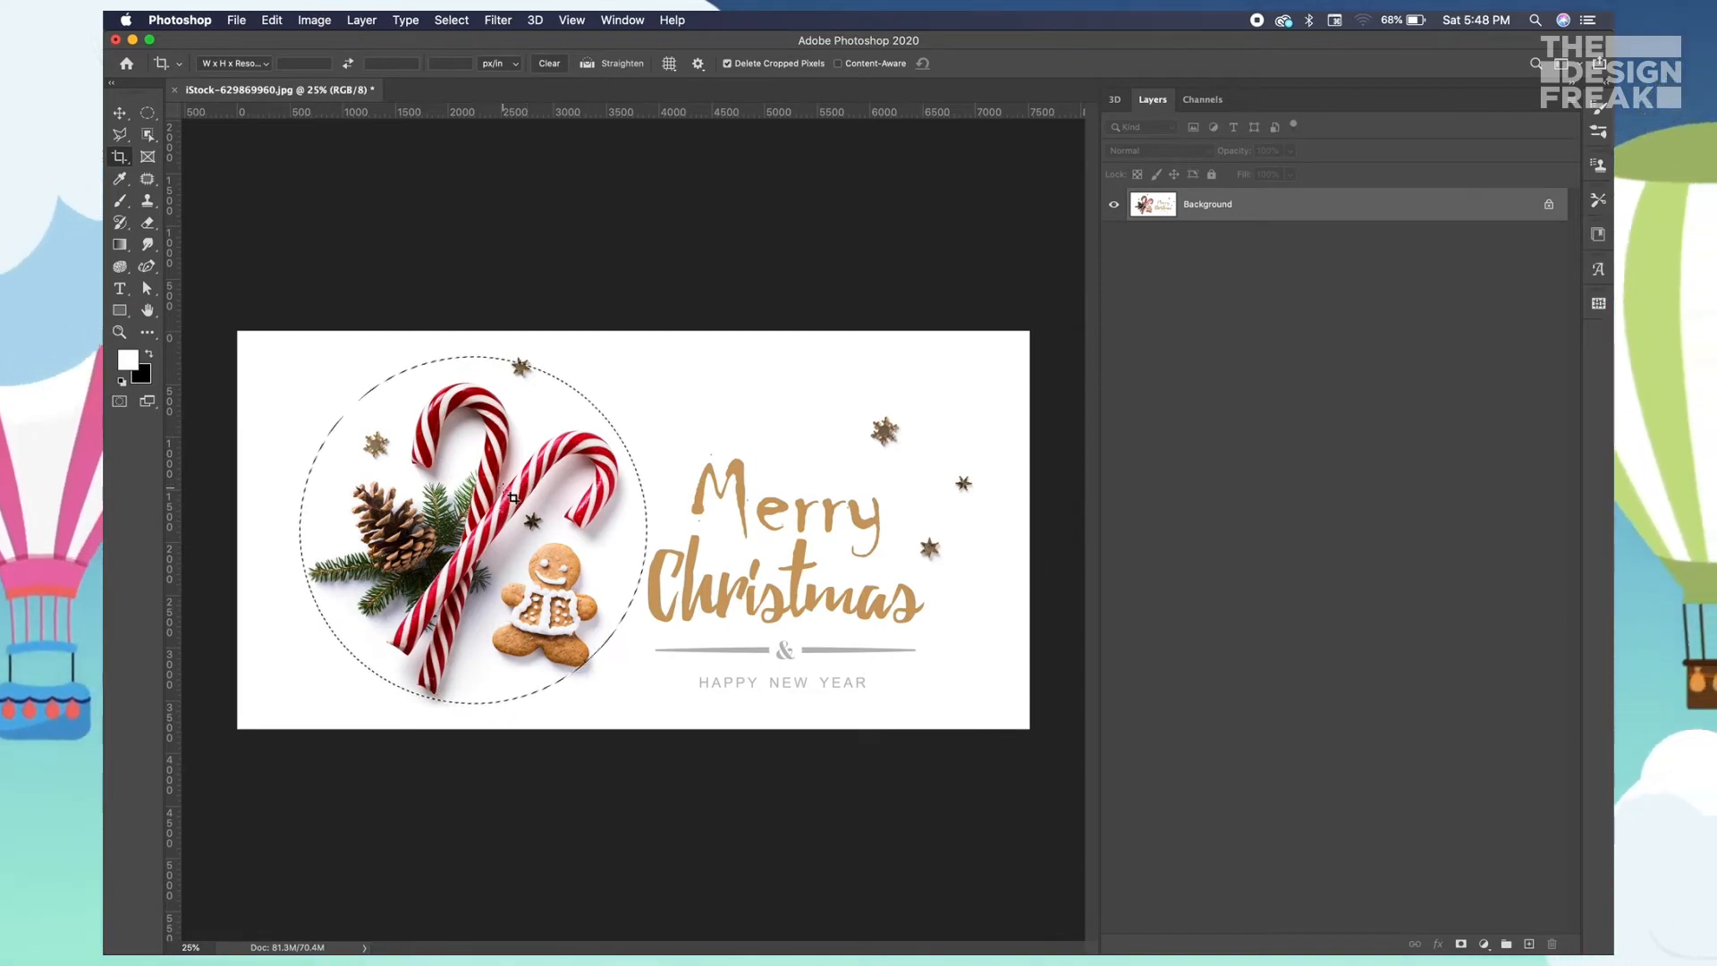
key(c)
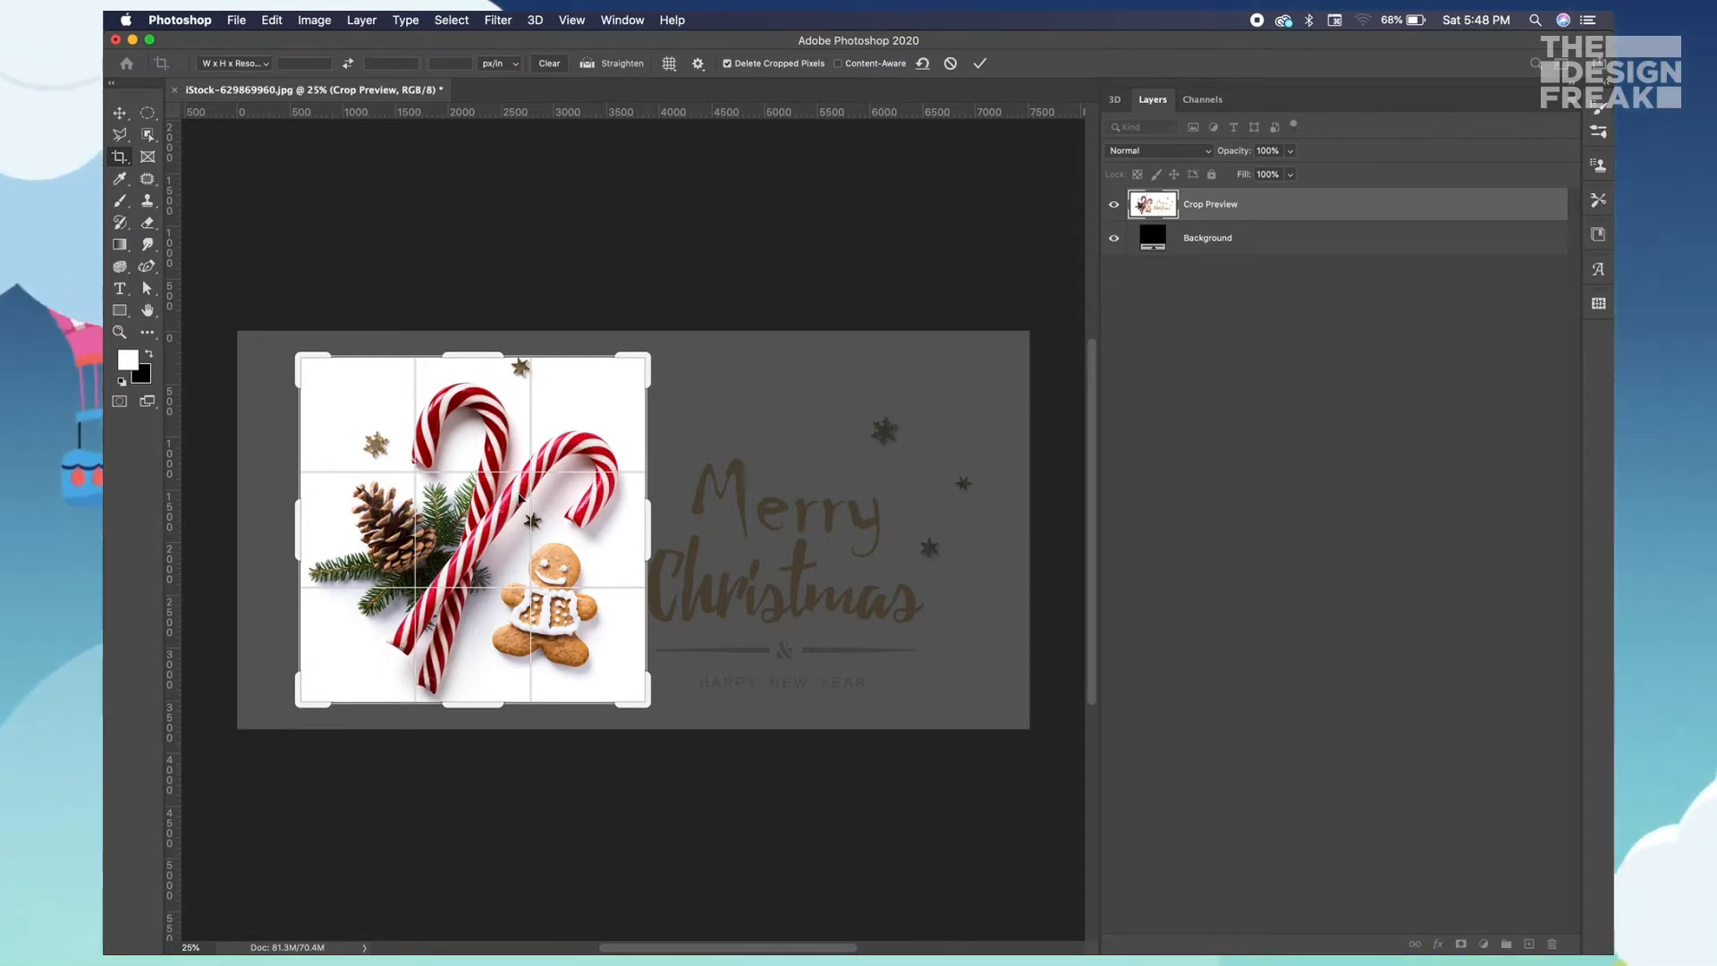
key(Escape)
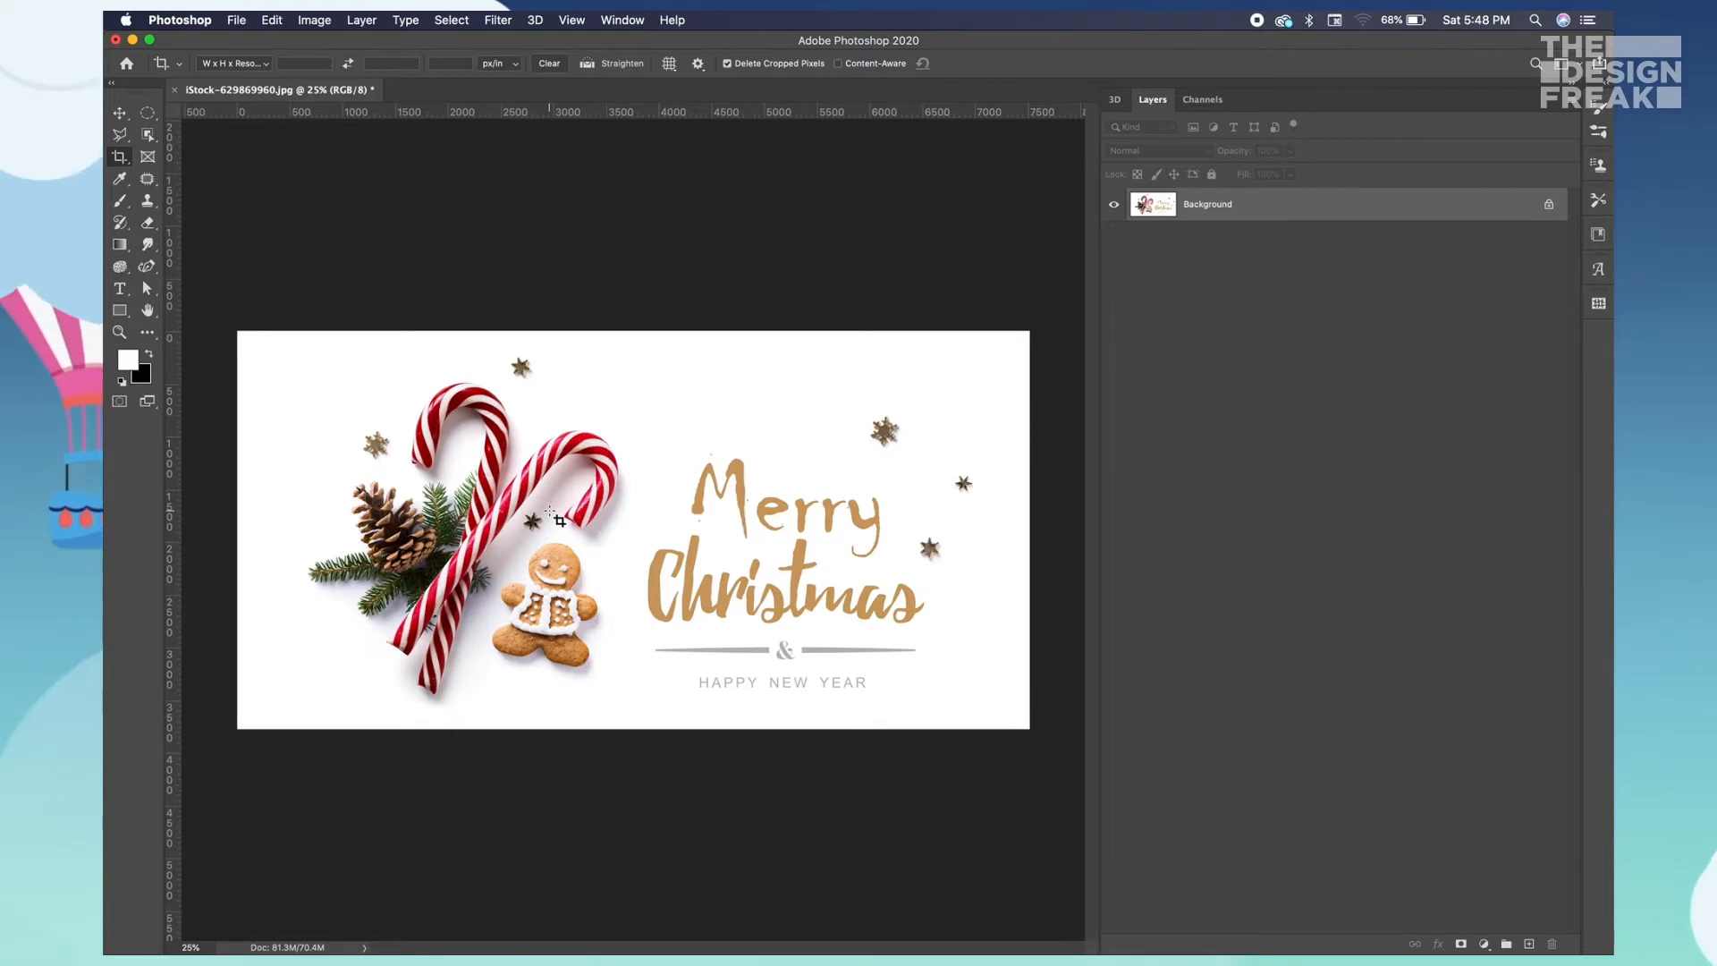
- Create a new document 3000 px wide and 1000 px high
key(super+n)
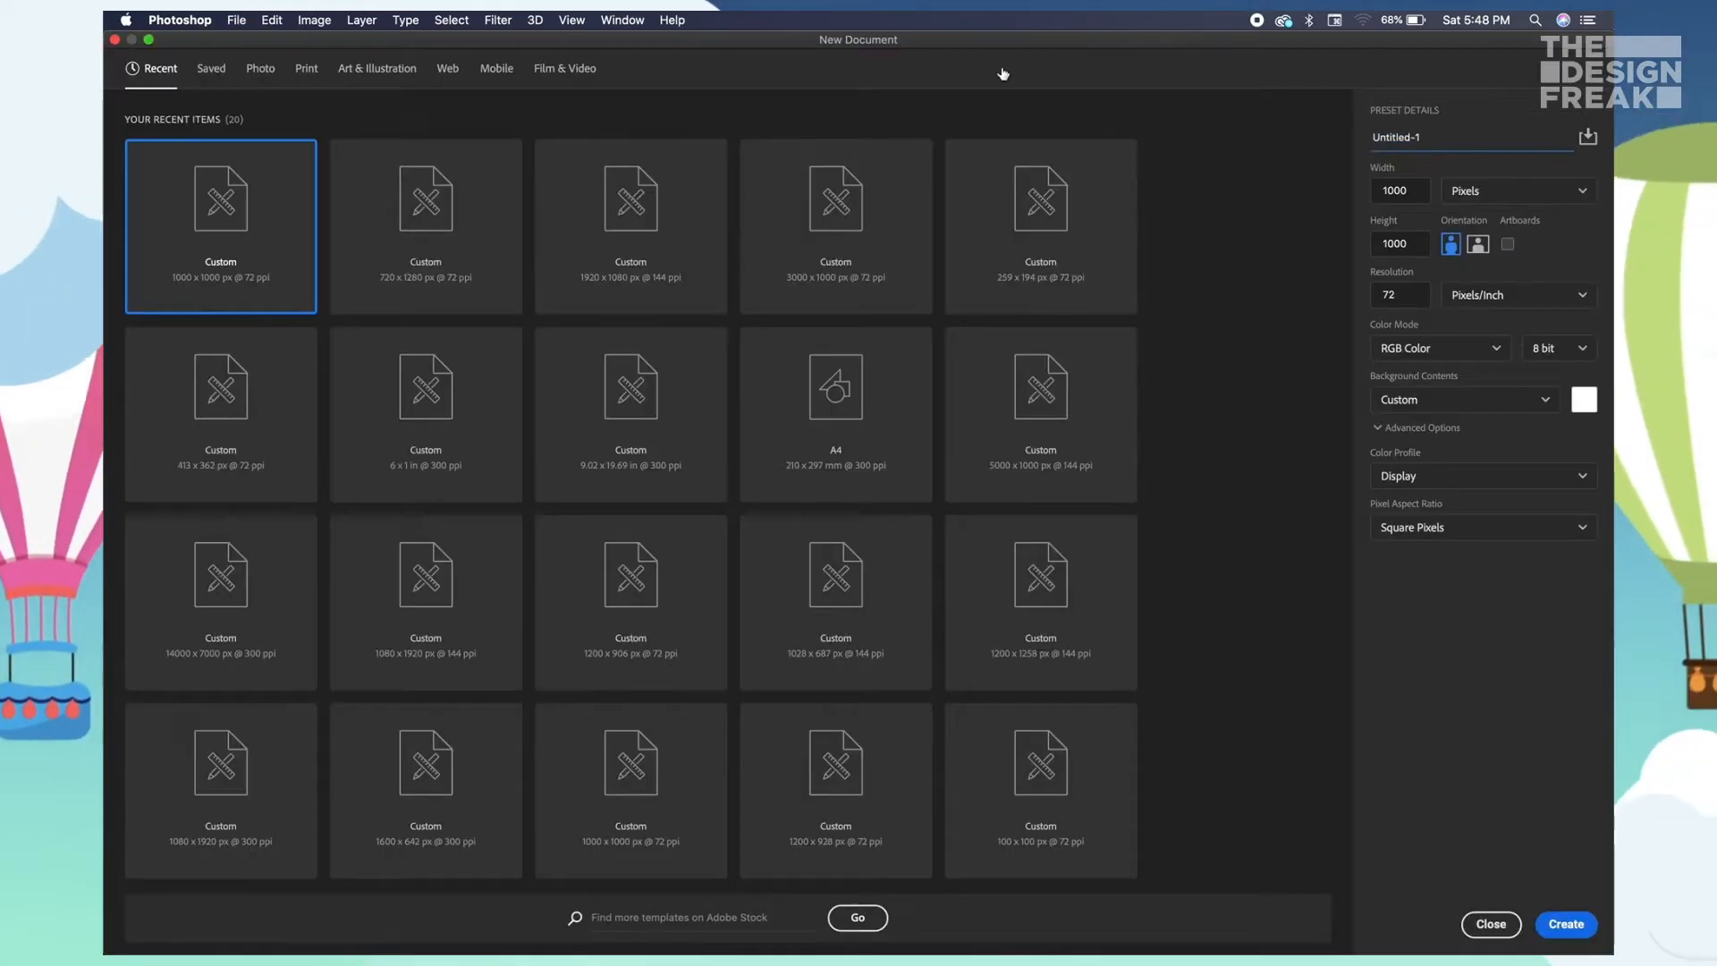
key(Tab)
text(30)
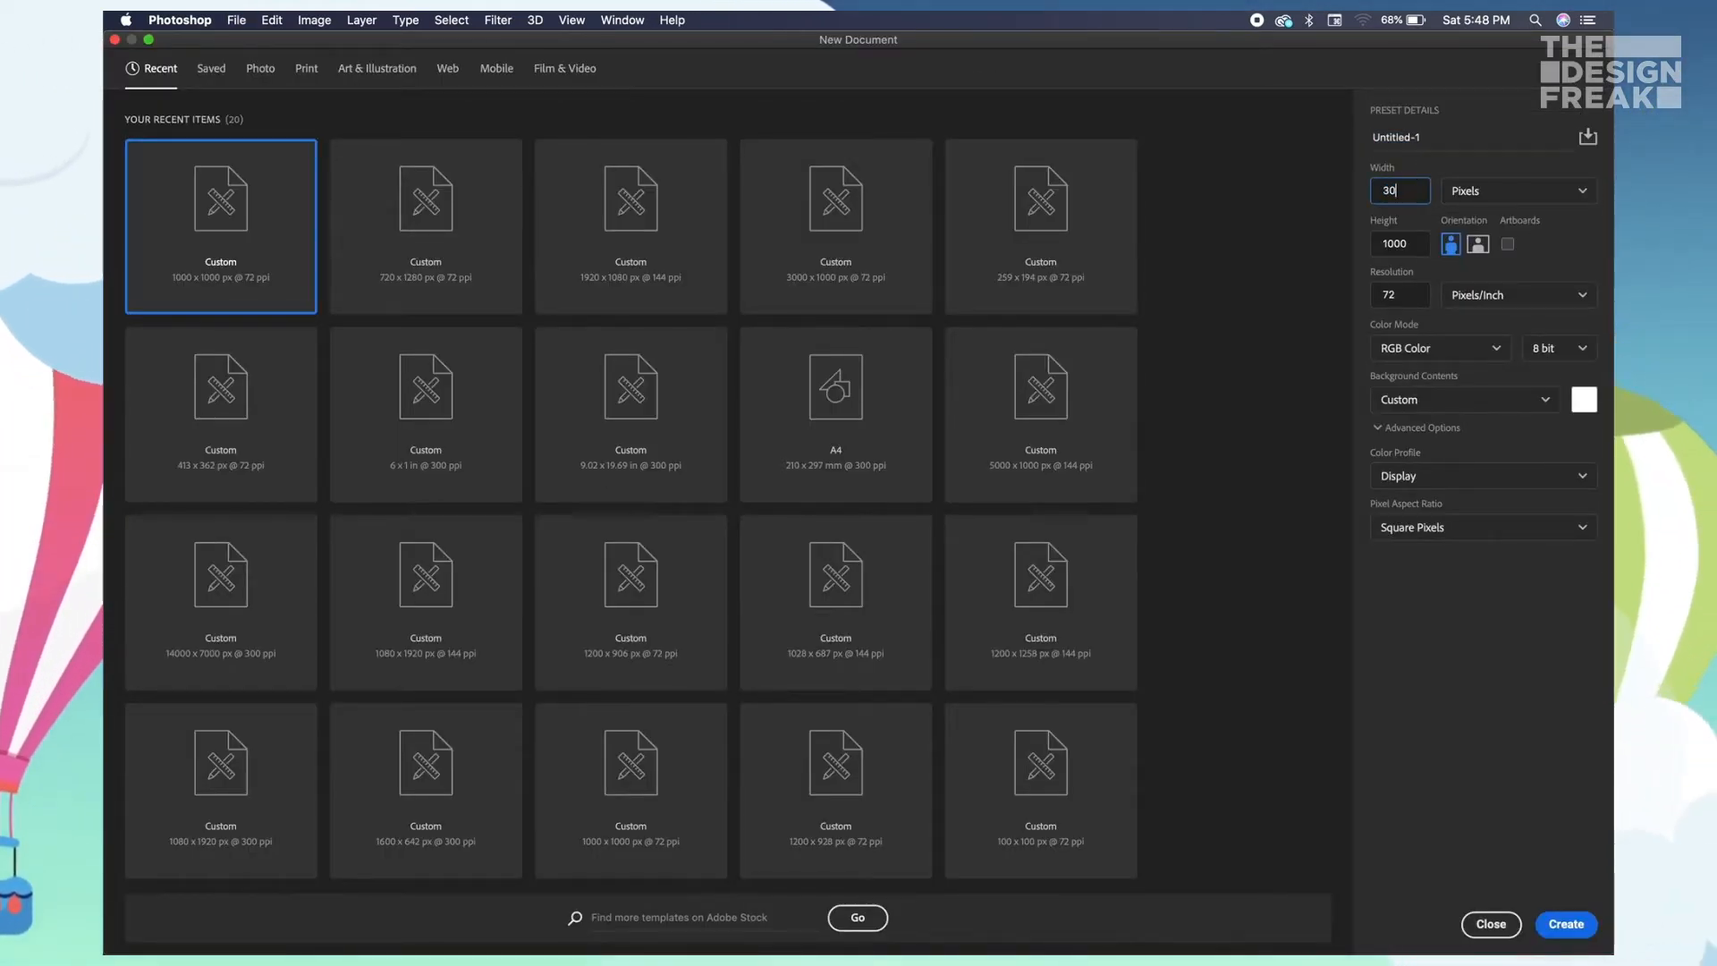
text(00)
key(Tab)
key(Return)
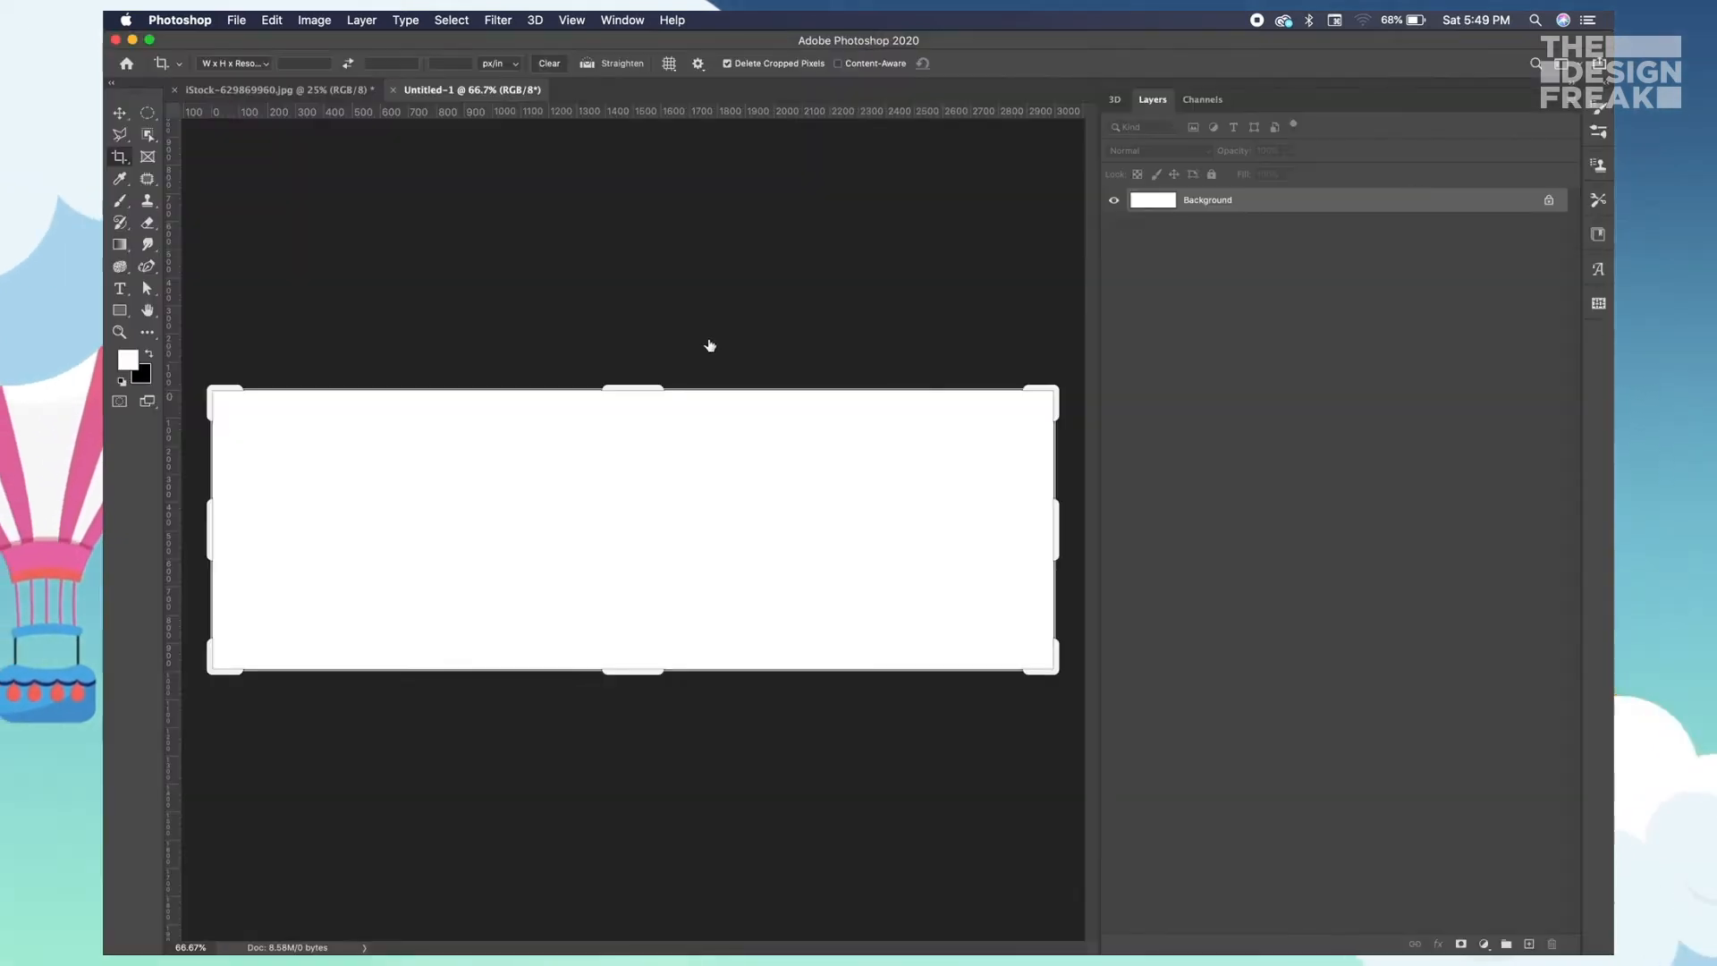
- Place iStock-629869960.jpg from Finder into the blank document and scale it to about 136% so it covers the canvas
key(v)
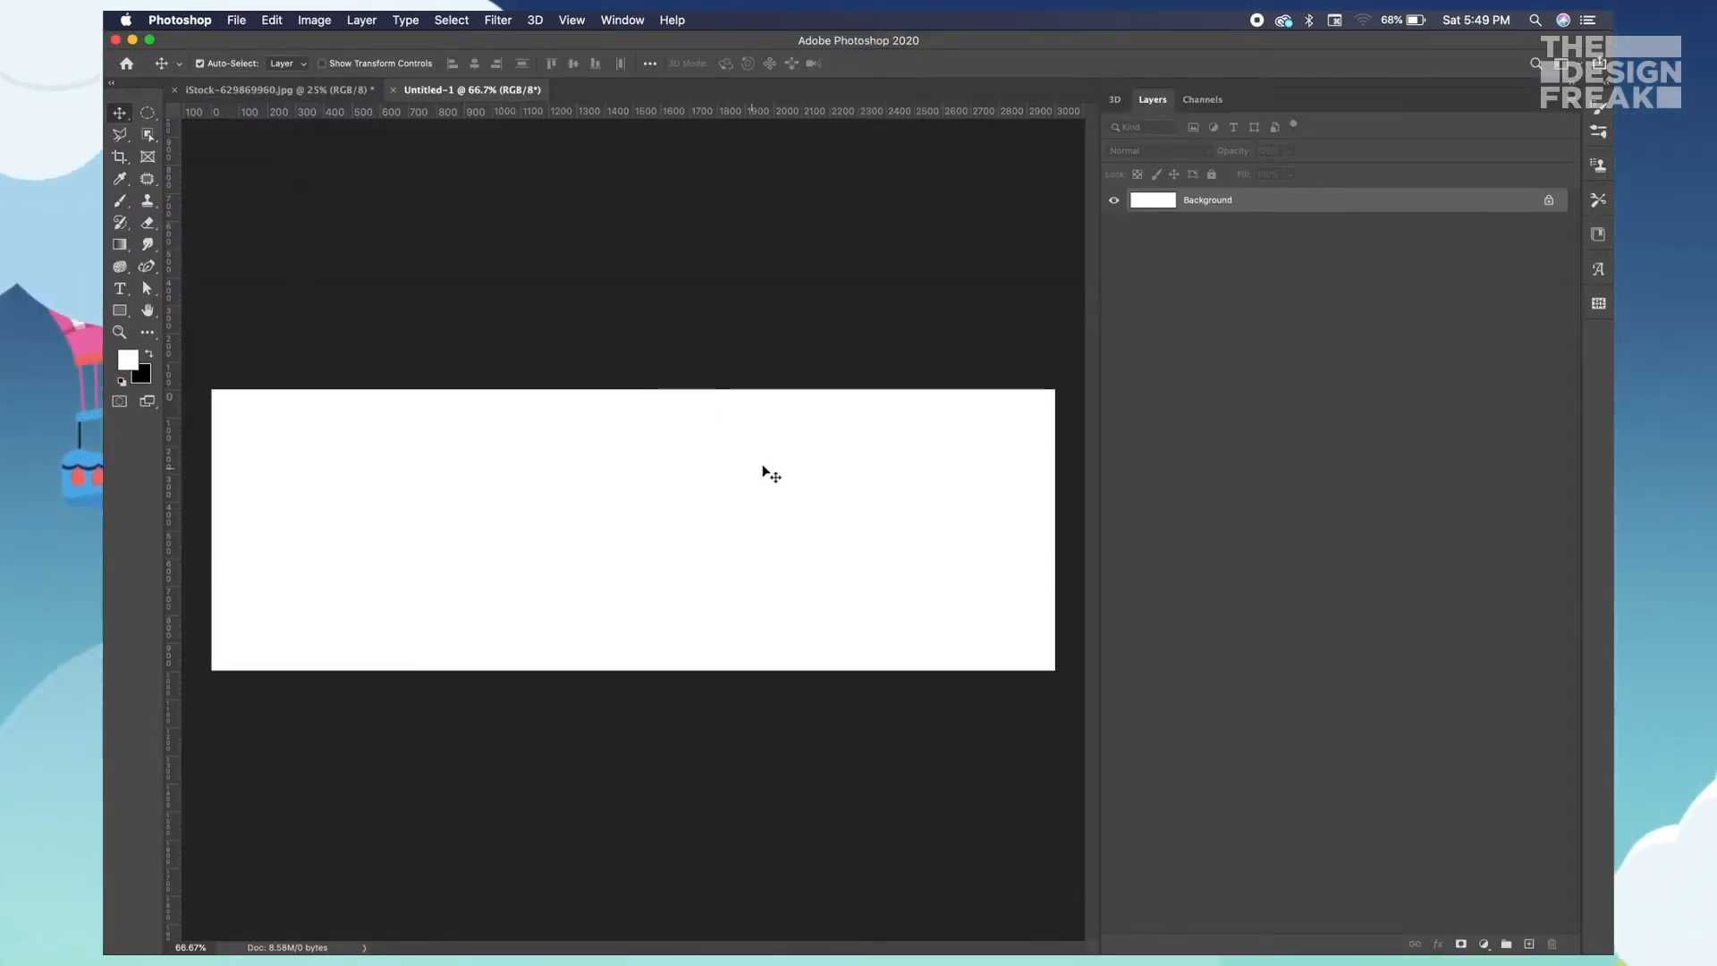
key(super+Tab)
key(super+Tab)
drag(1142, 483, 570, 552)
drag(921, 393, 1049, 294)
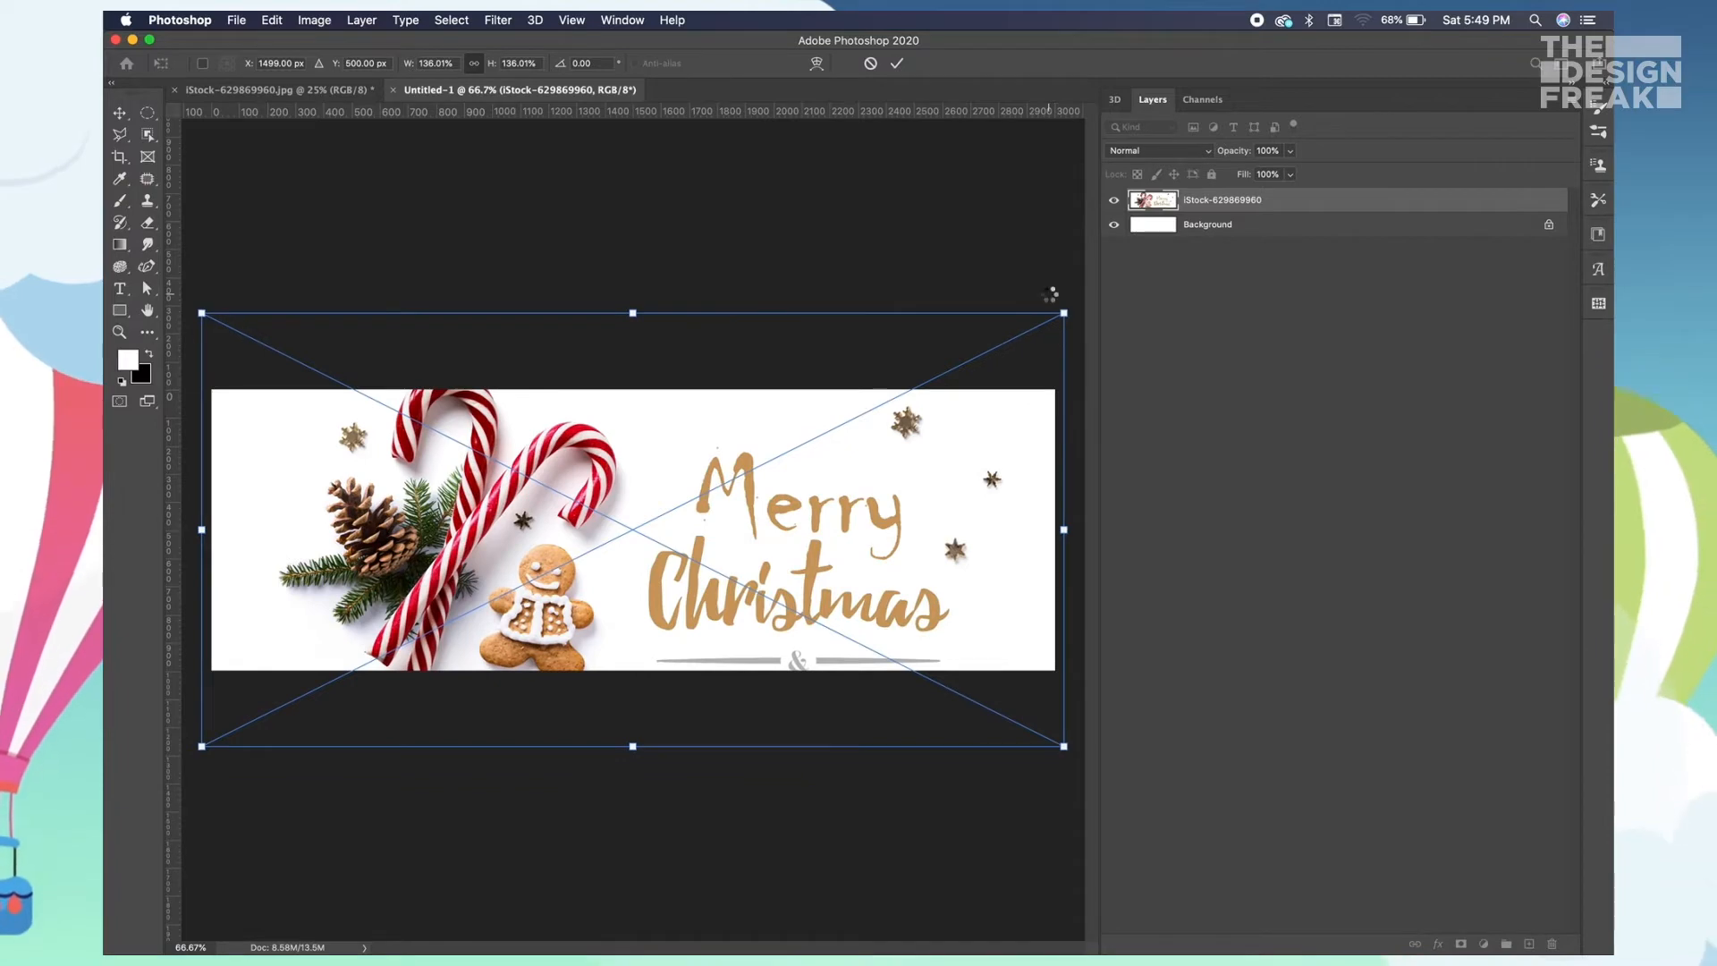
key(Return)
click(535, 20)
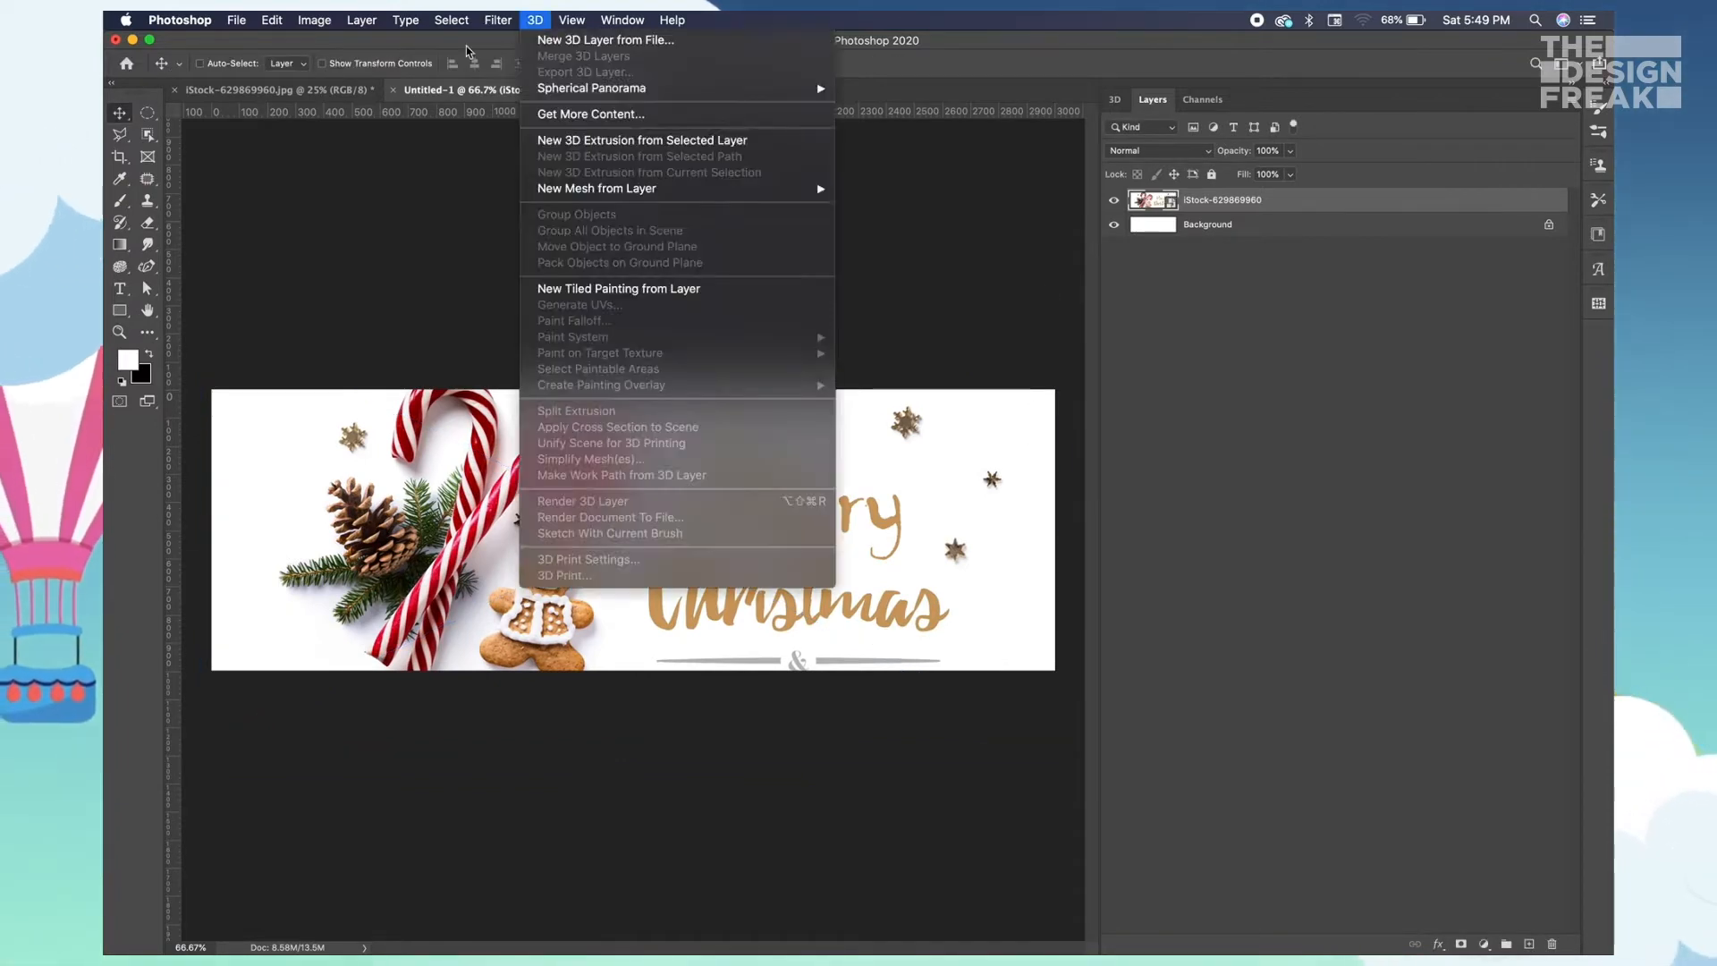
key(c)
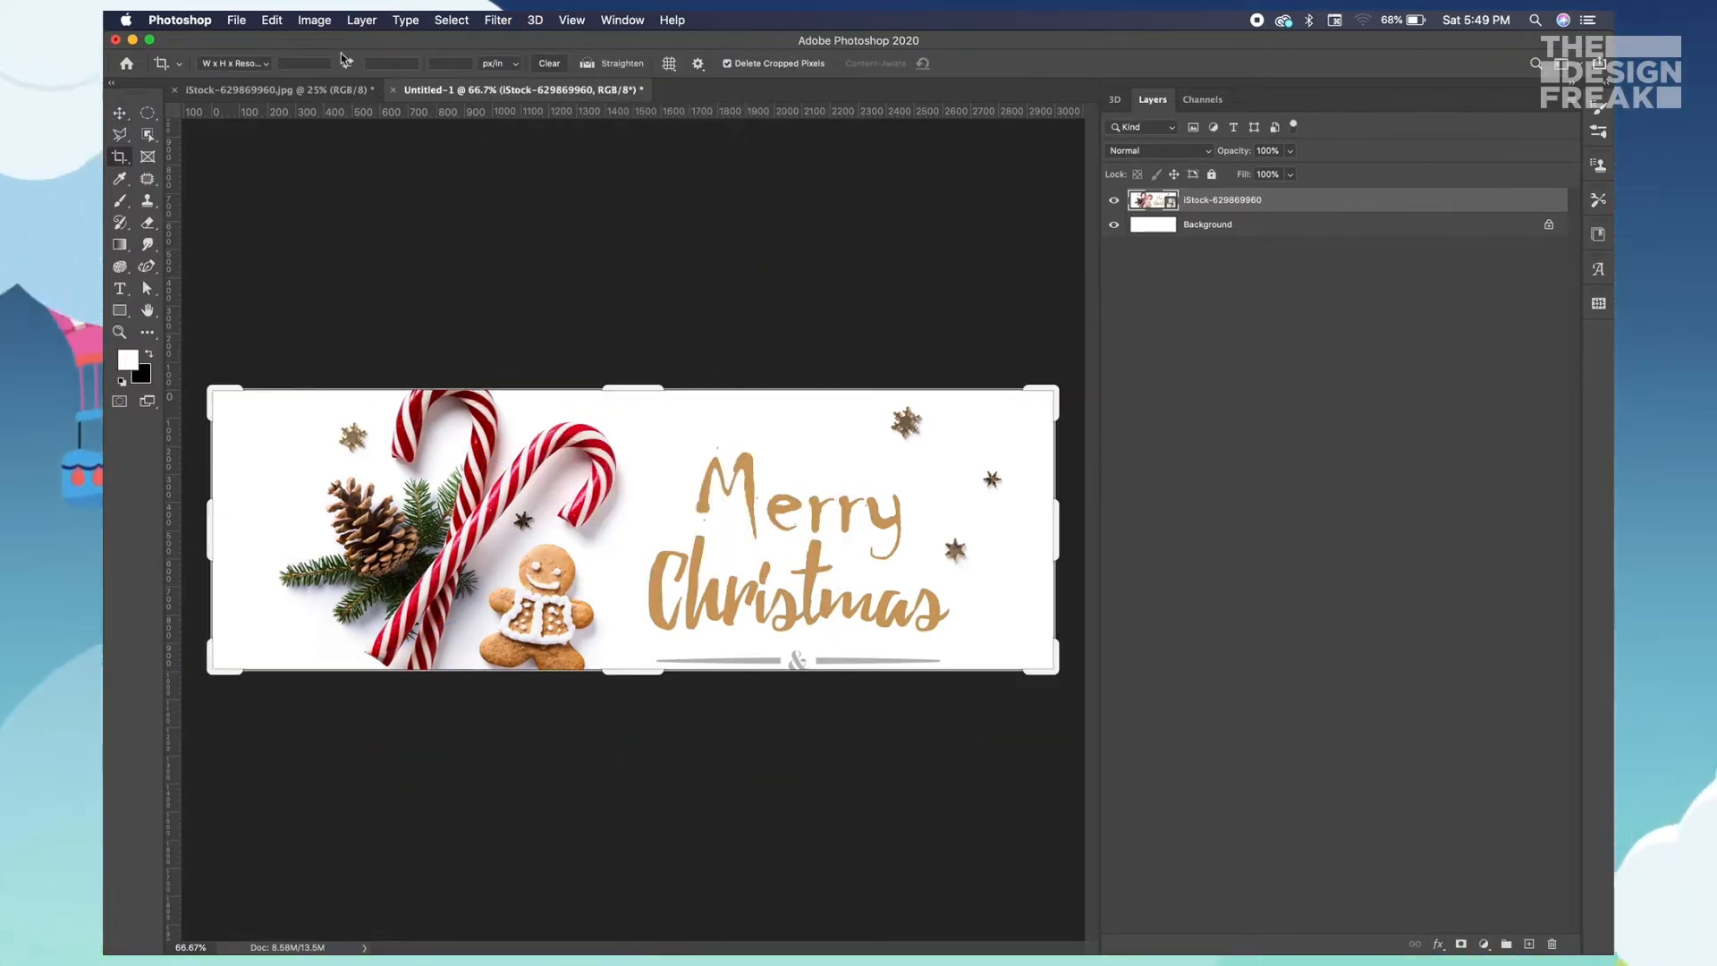
text(1000)
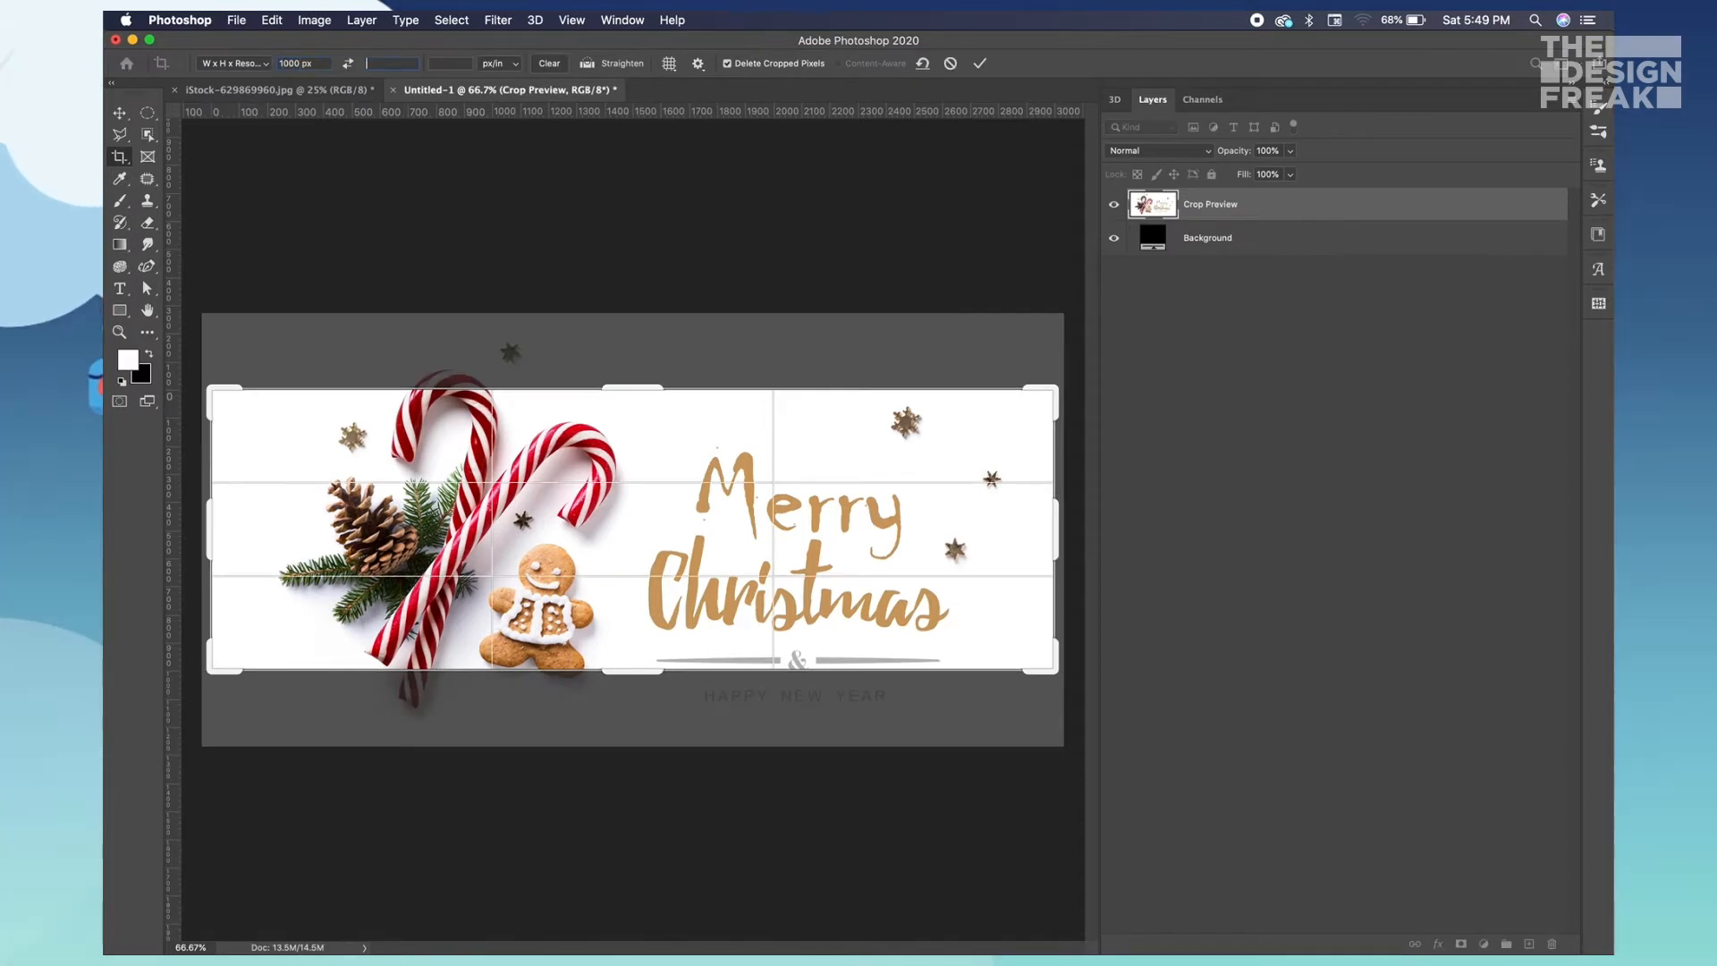
key(Tab)
text(1000)
drag(694, 436, 948, 443)
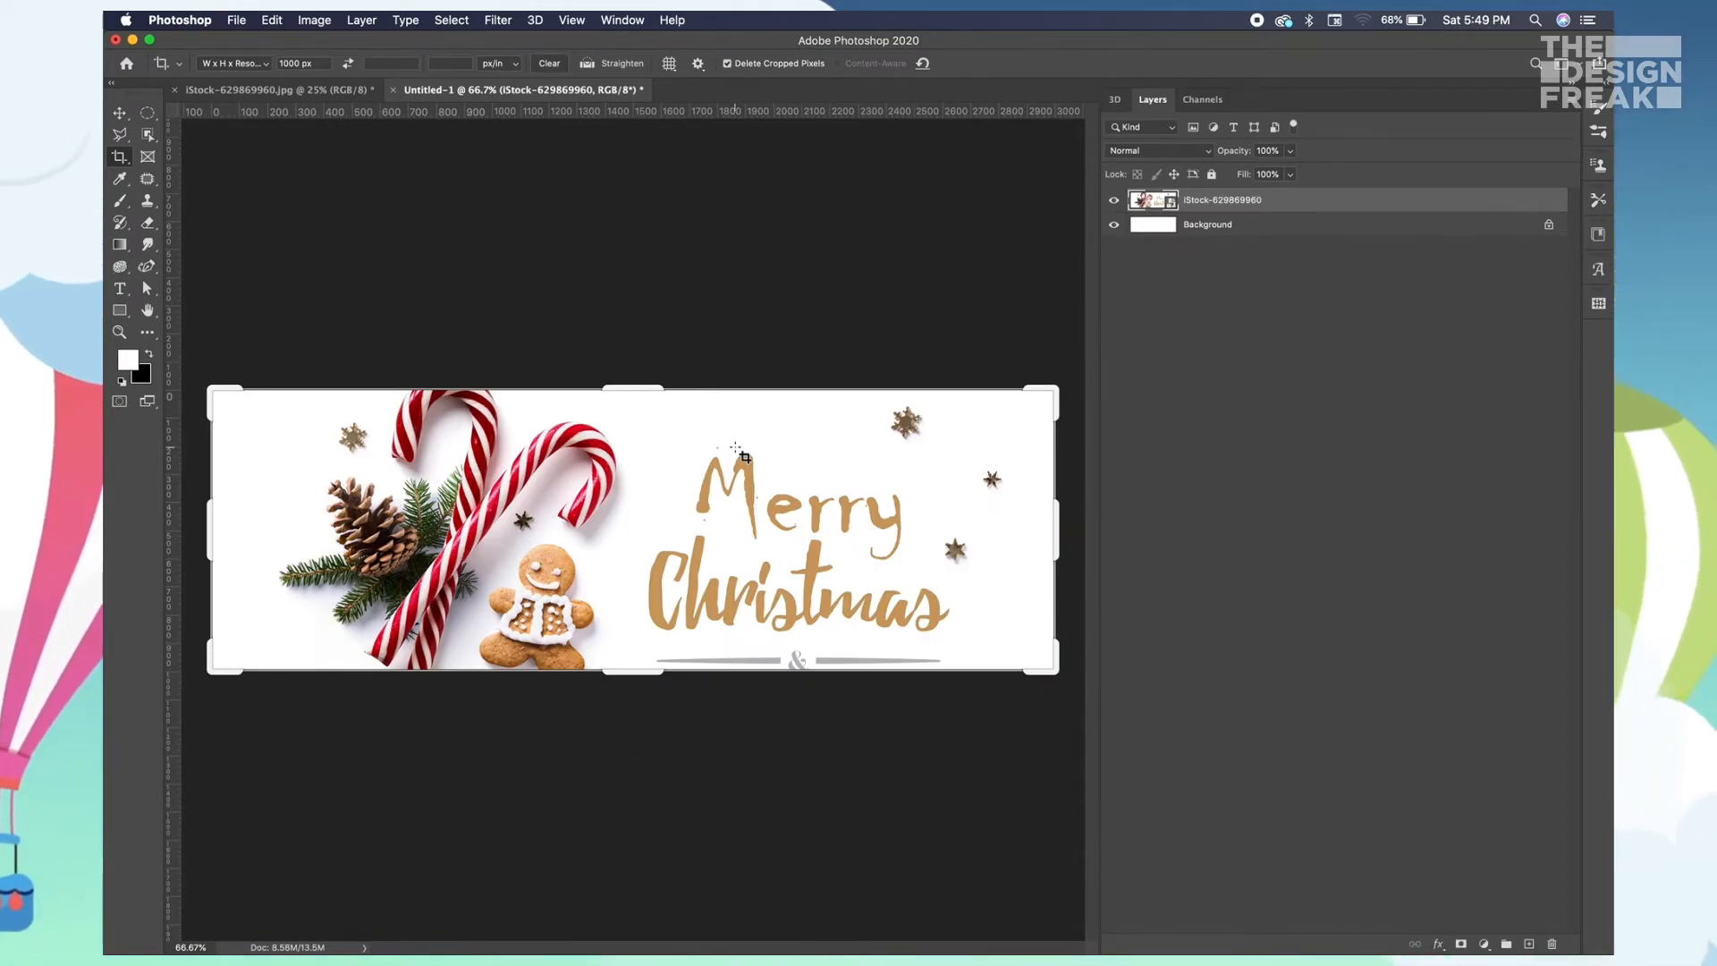
key(Return)
key(v)
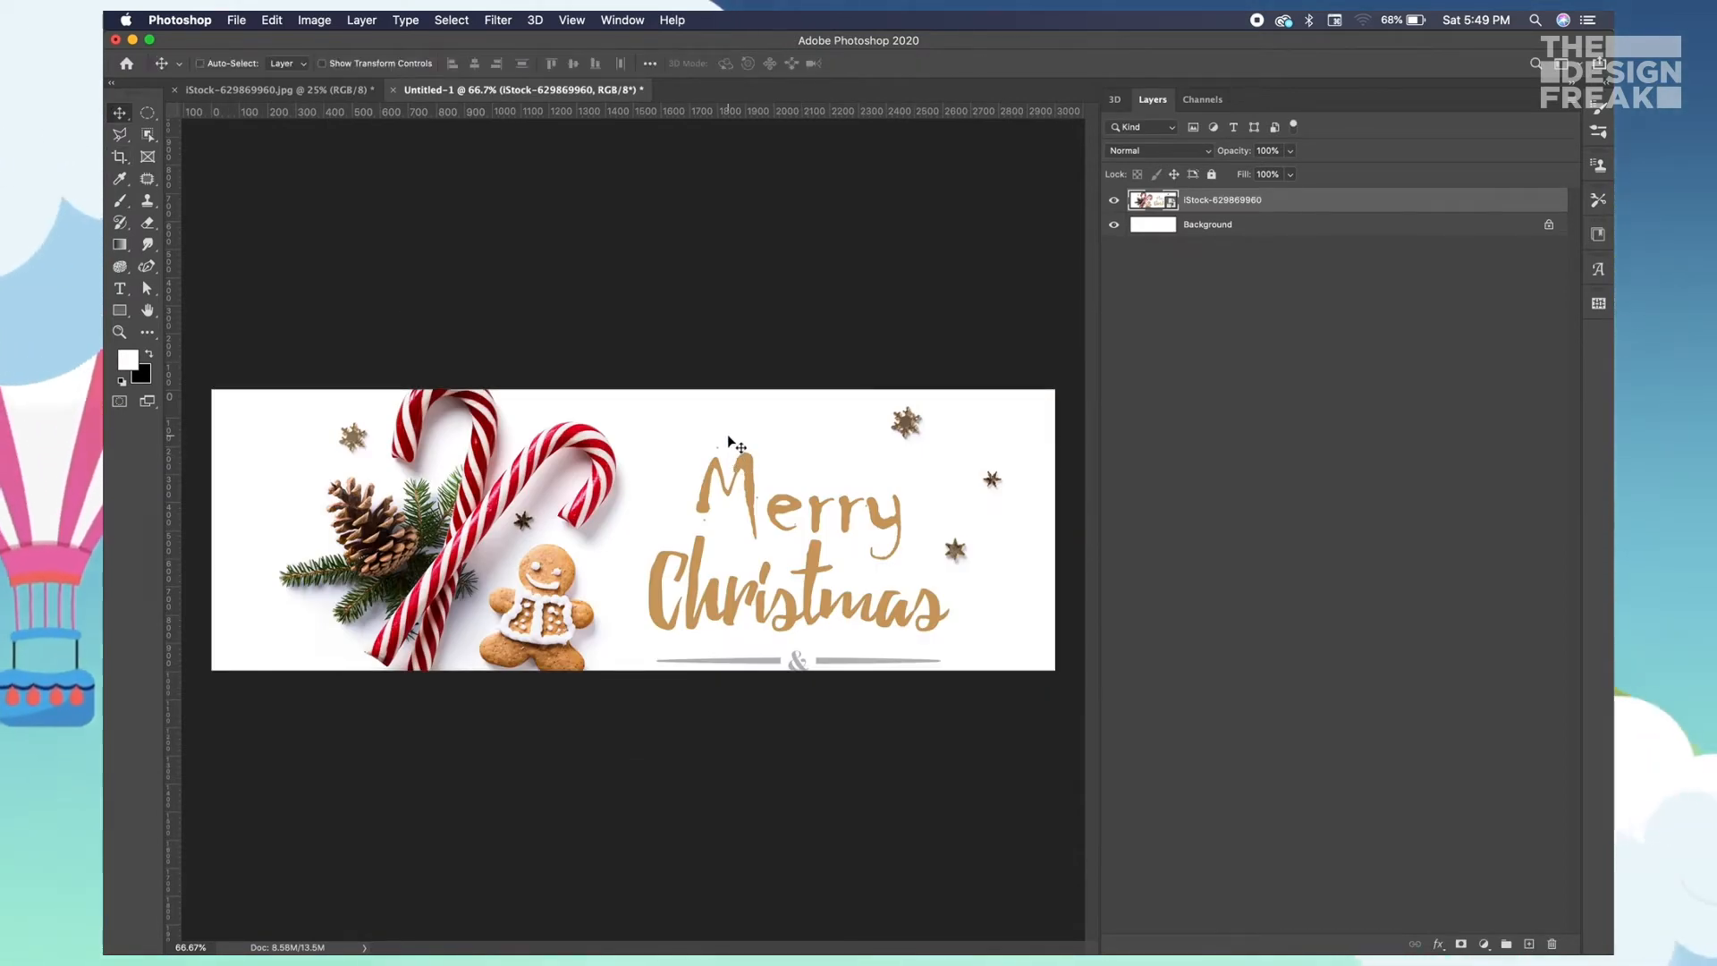
- Add a guide layout with 3 columns and 1 row to the Christmas banner
click(623, 20)
mouse_move(577, 18)
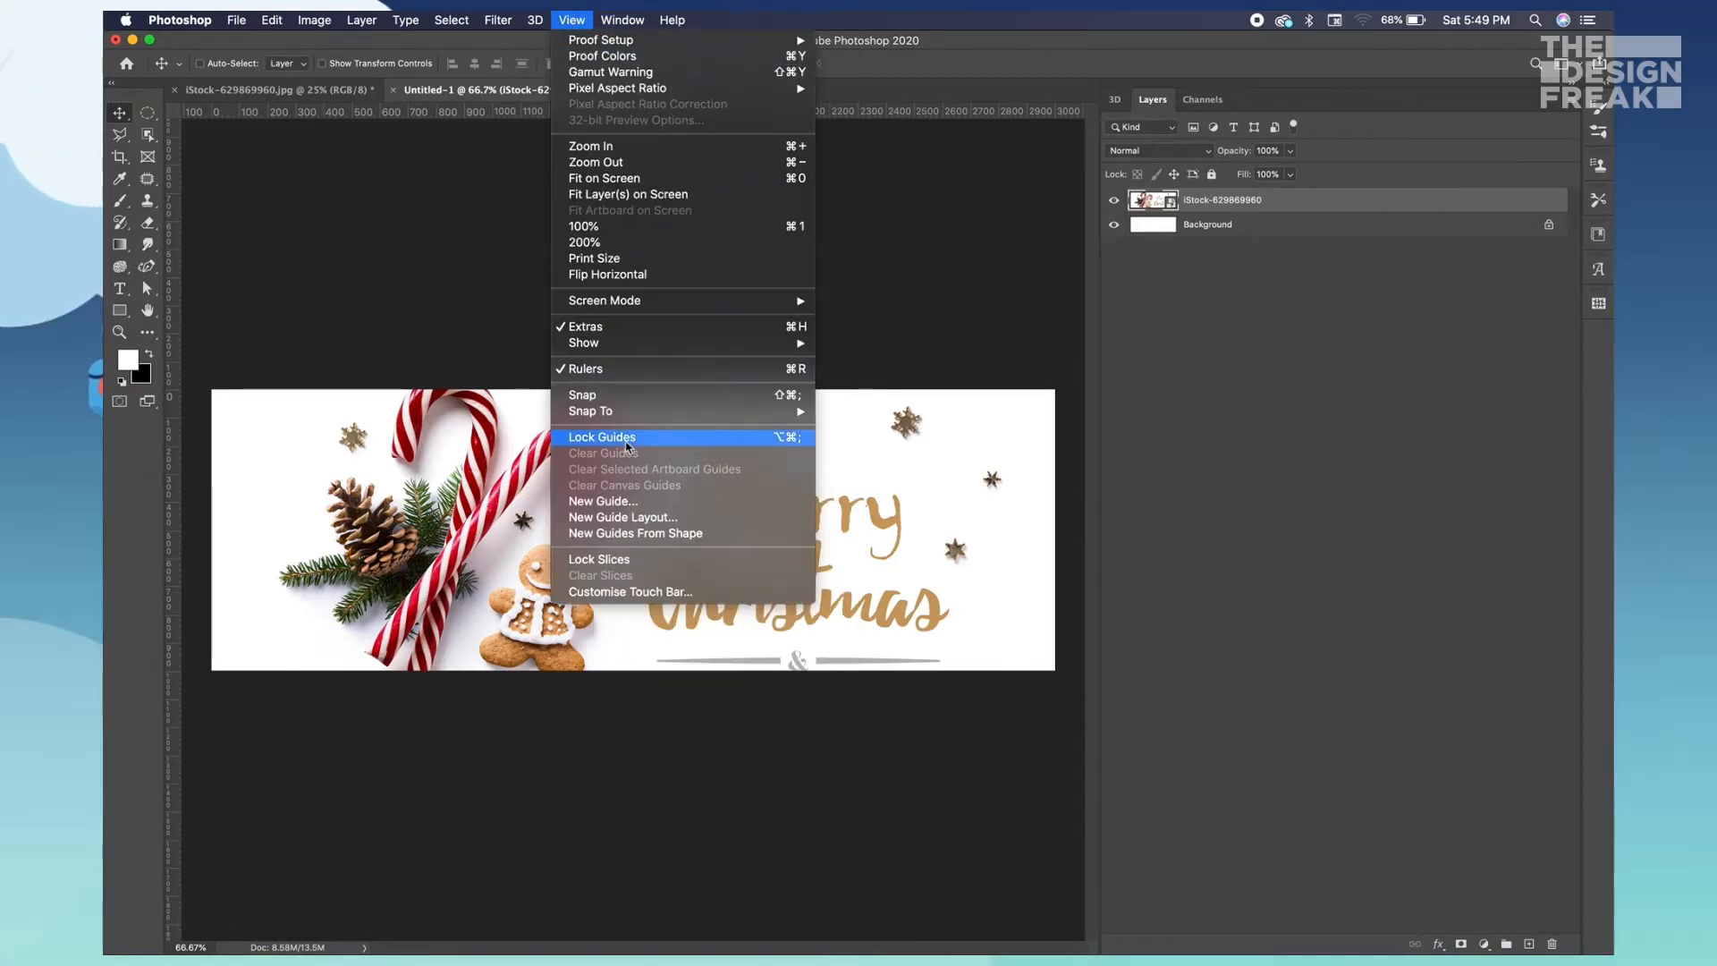
click(661, 516)
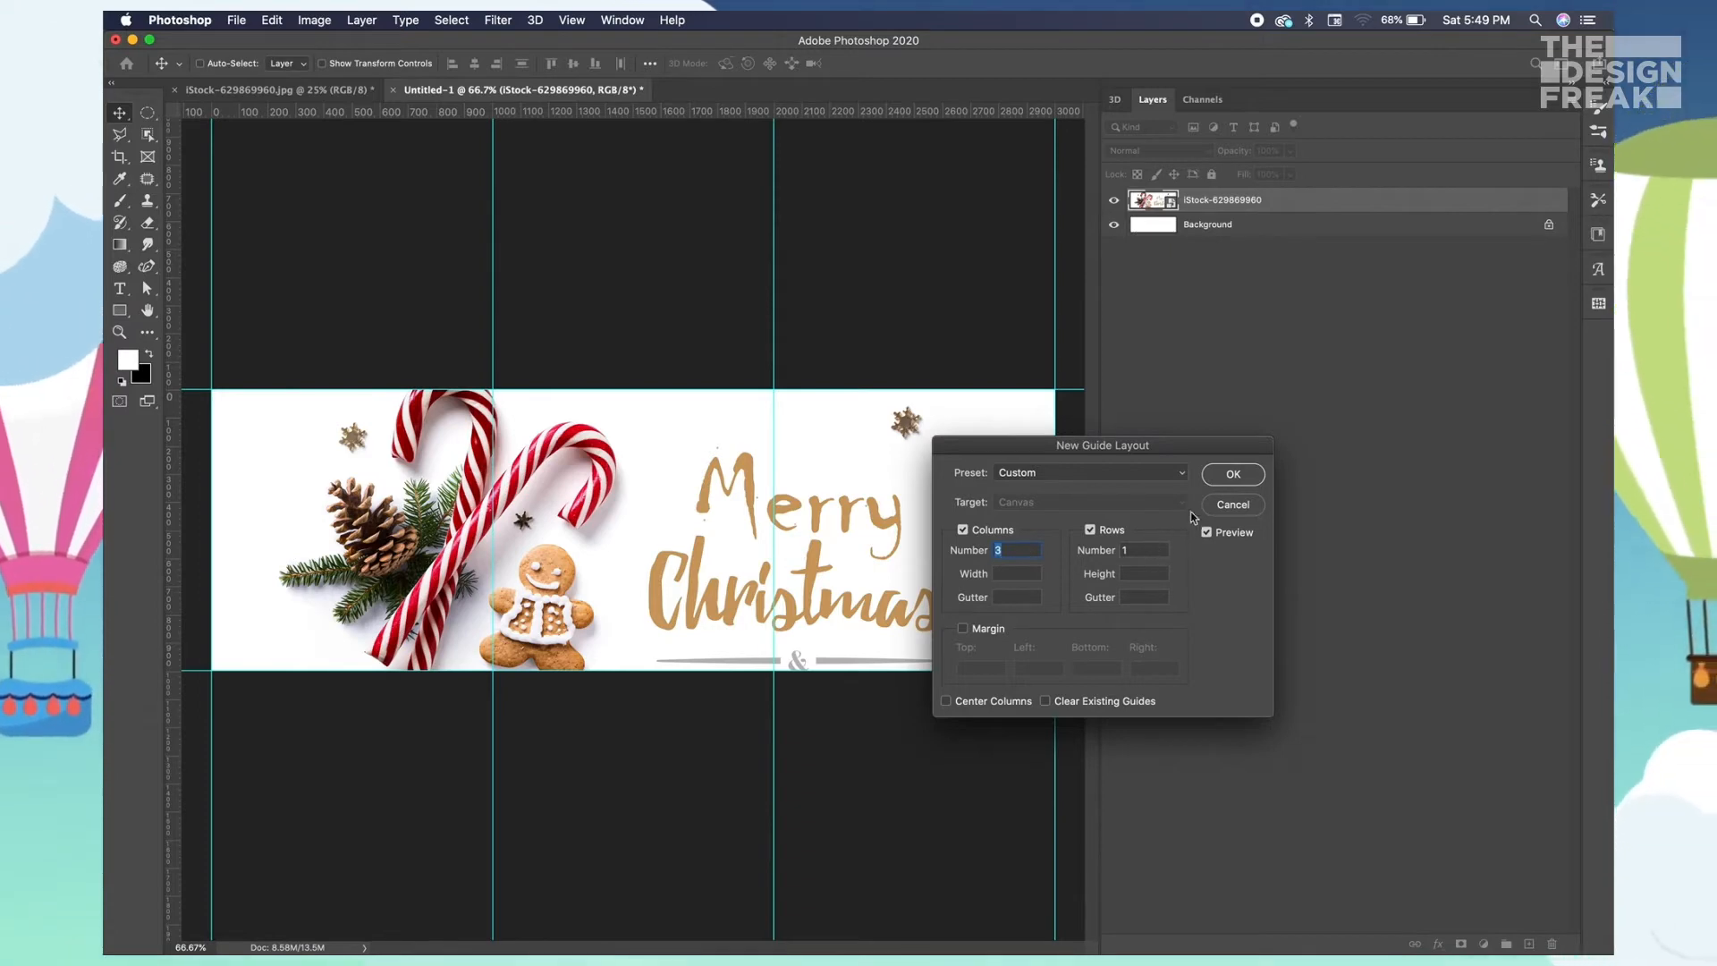
click(1243, 475)
key(Return)
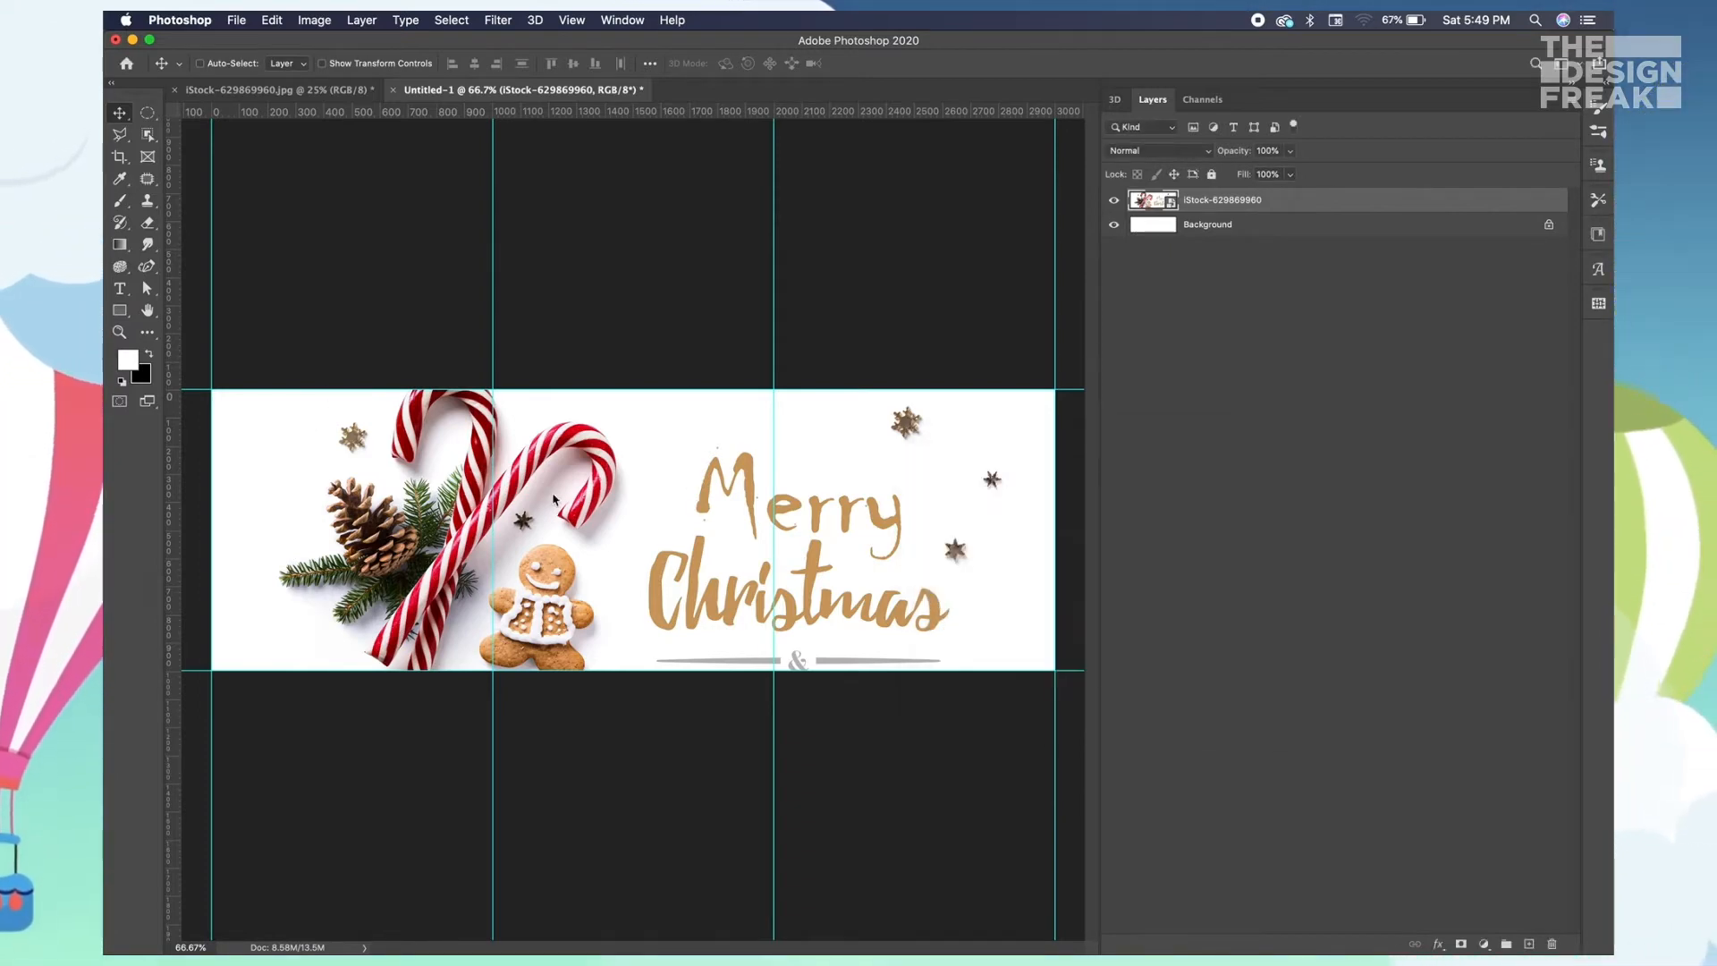
- Split the banner into slices from the guides with the Slice tool
click(120, 166)
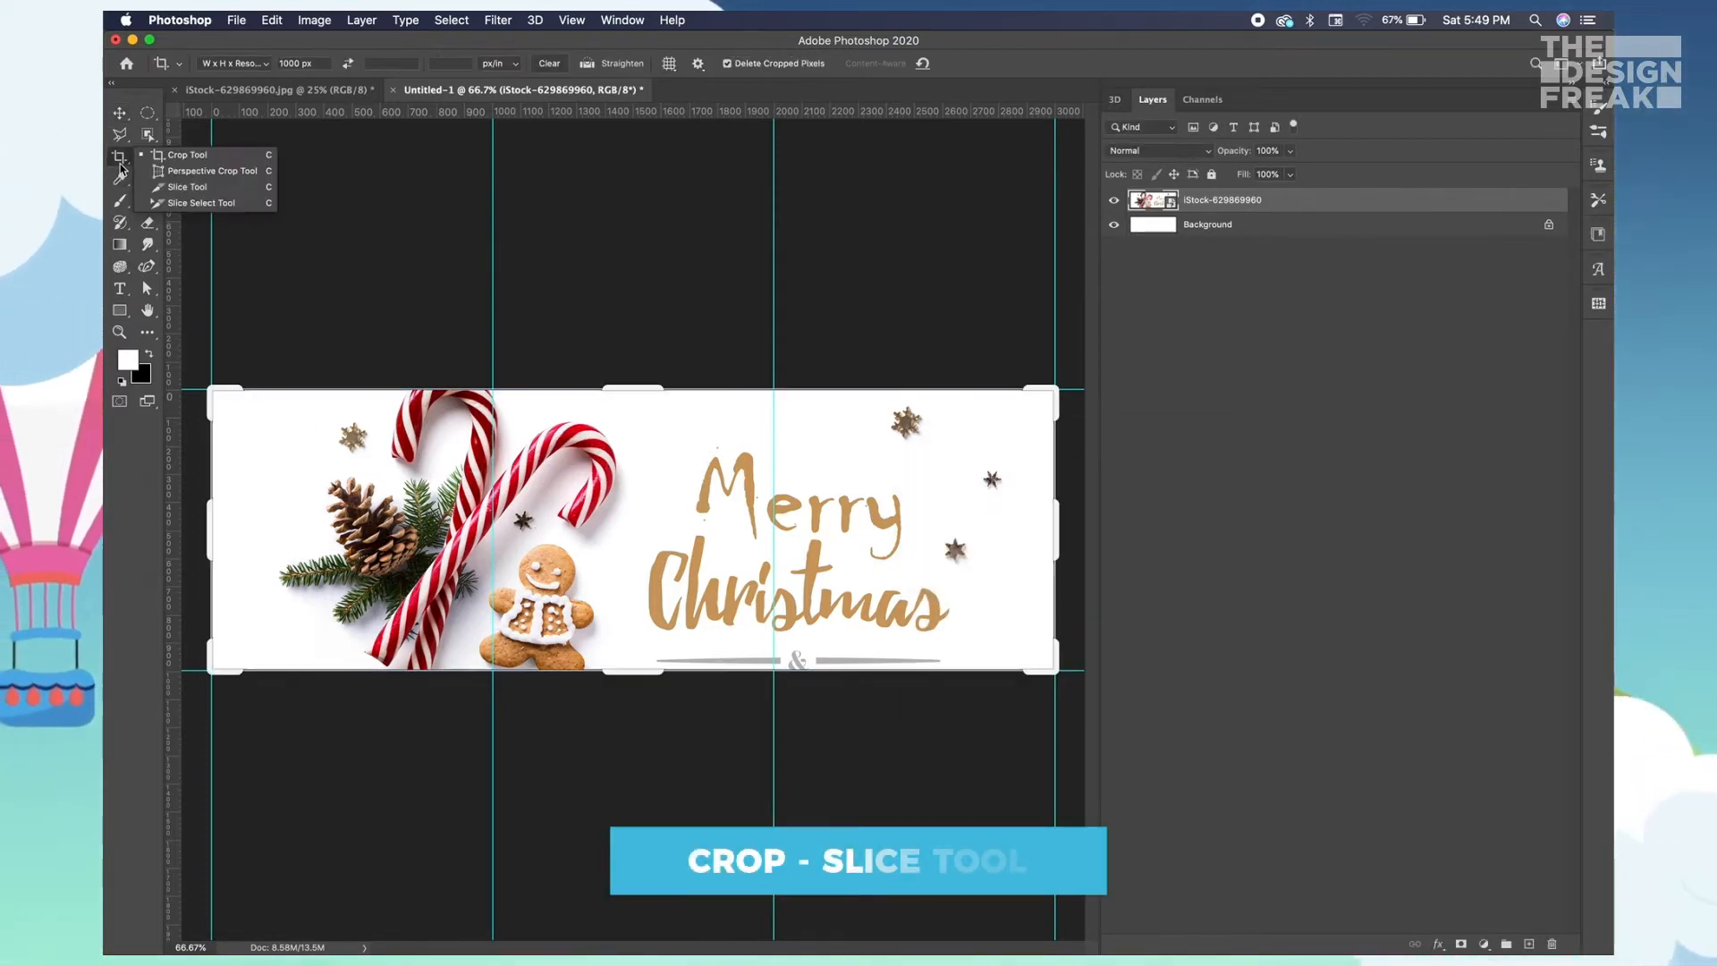
click(202, 203)
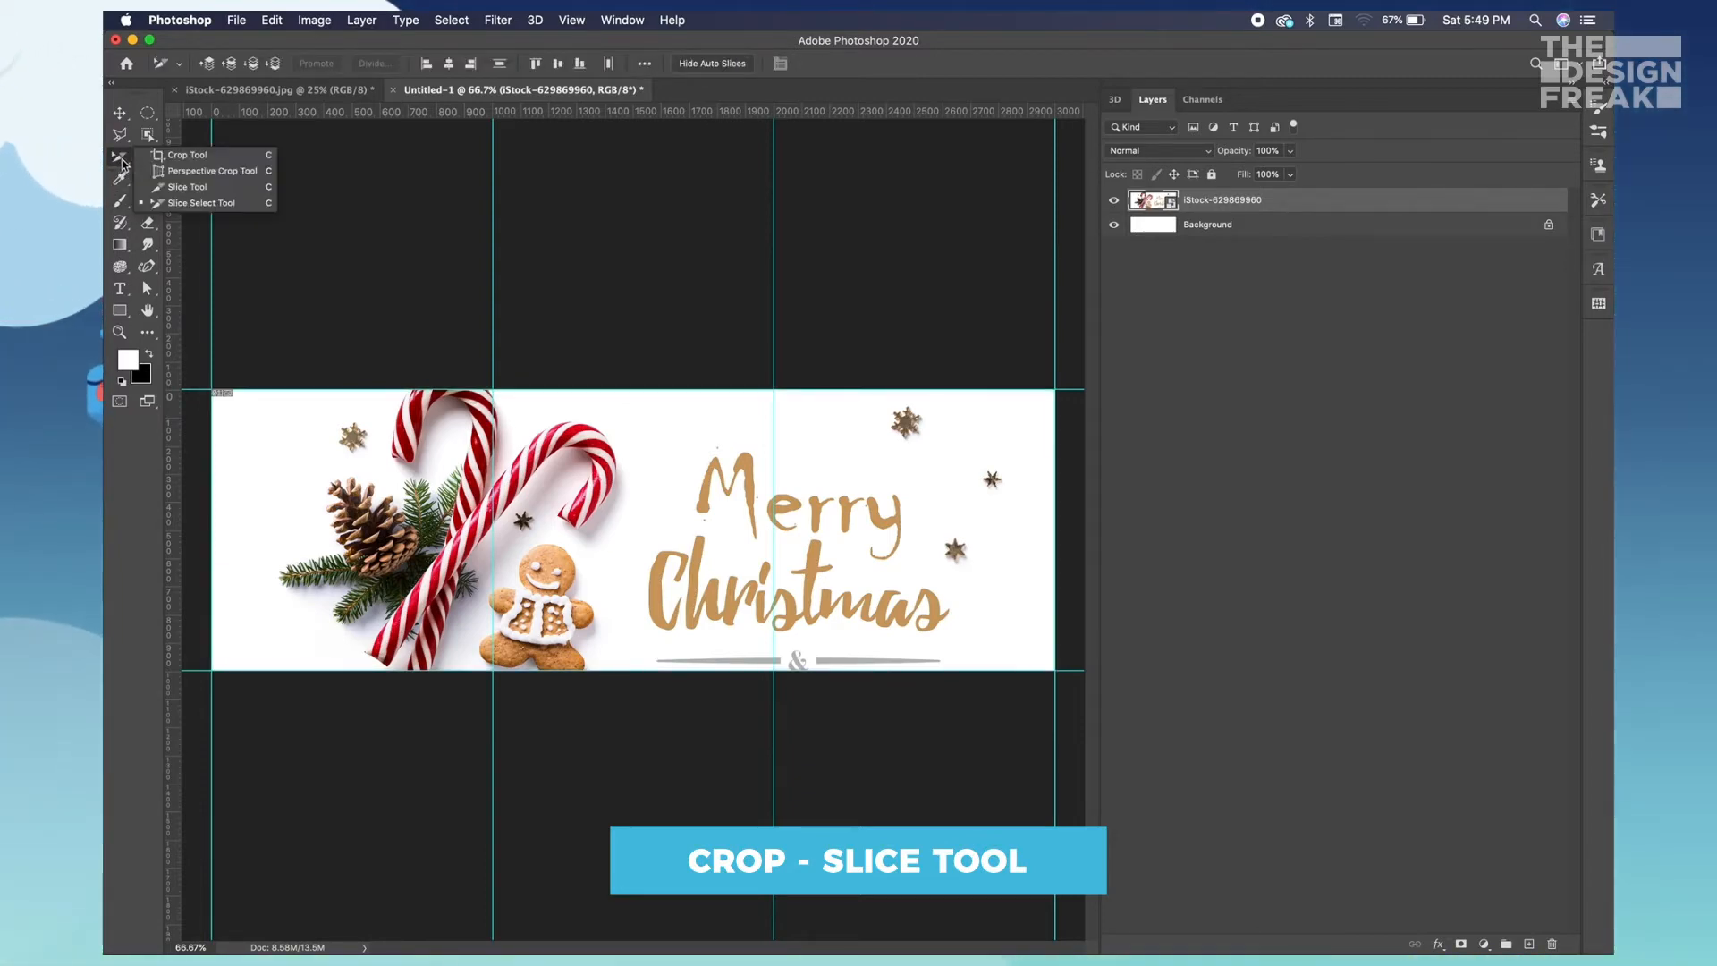
click(188, 186)
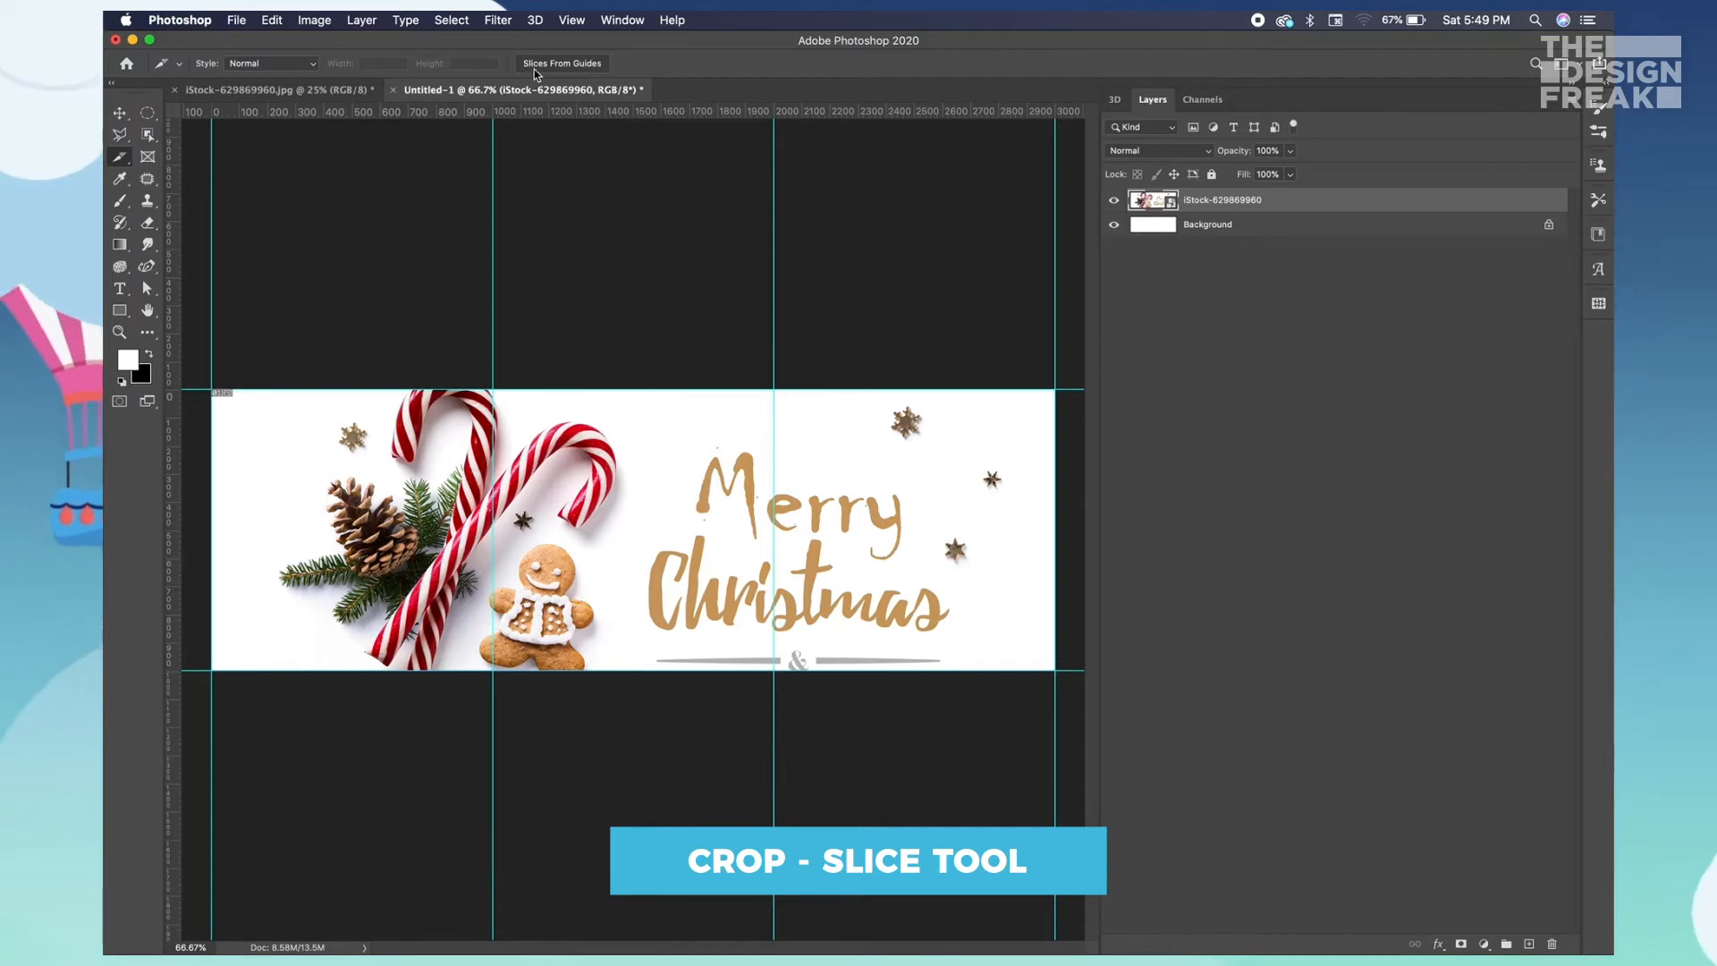
click(587, 65)
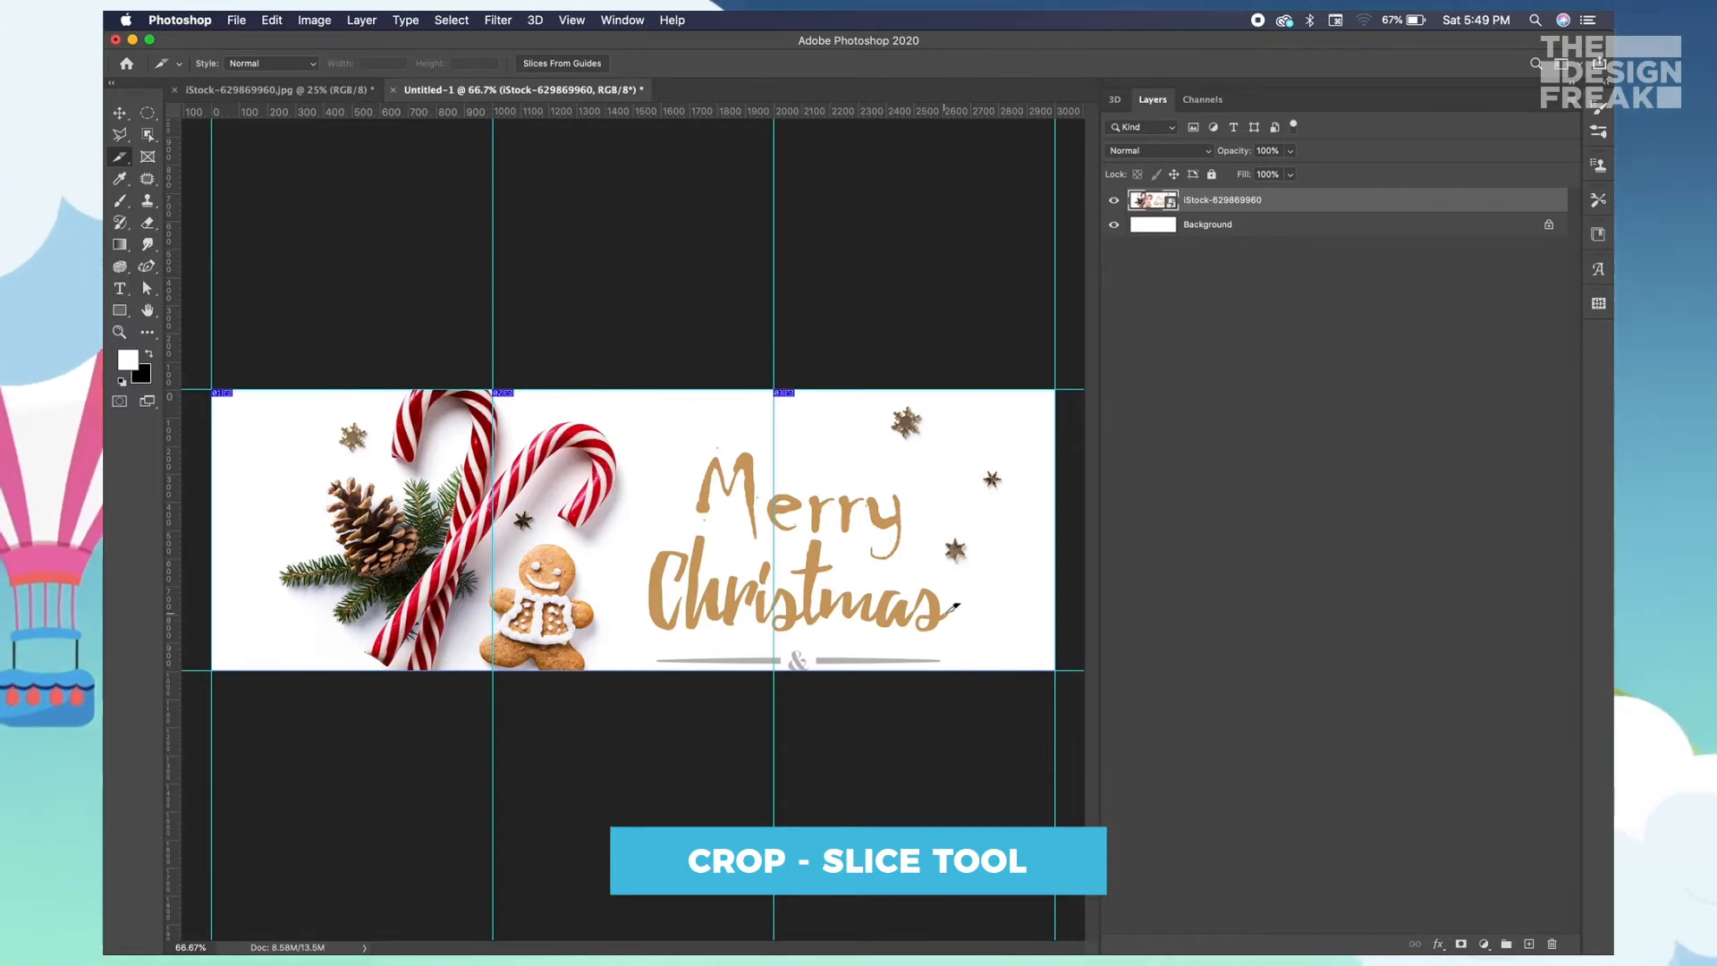
- Export all slices with Save for Web as PNG-24 images into the TDF folder, using the file name Untitled-1.png
click(234, 20)
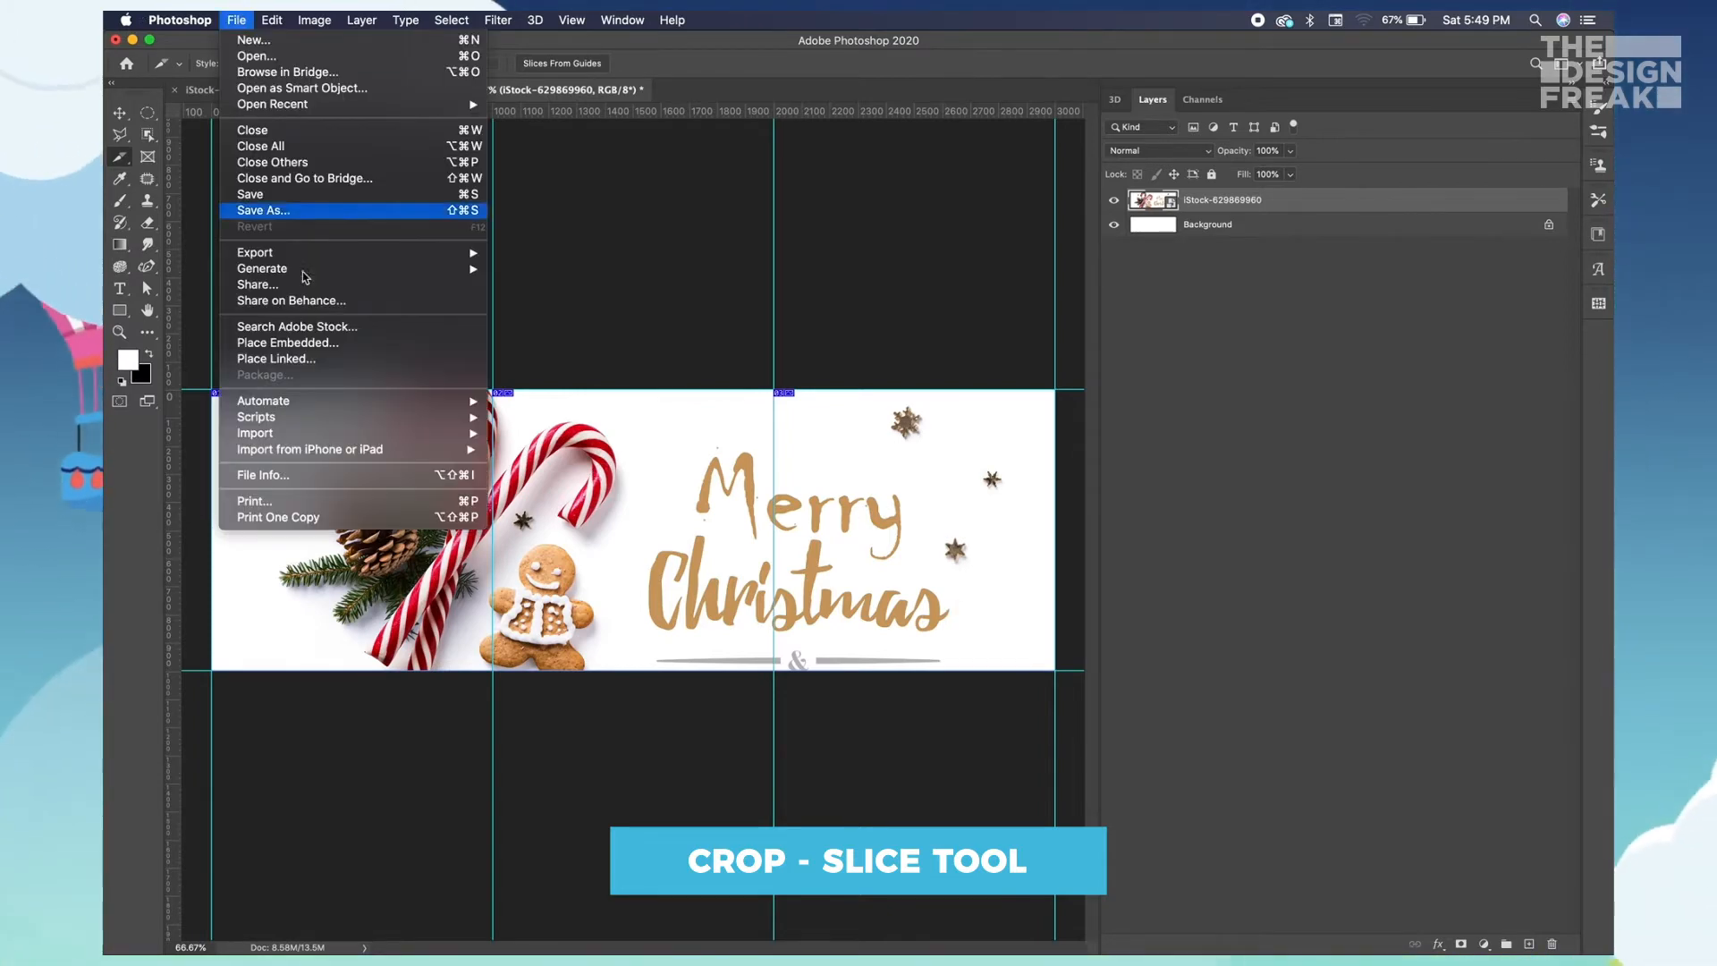
mouse_move(367, 253)
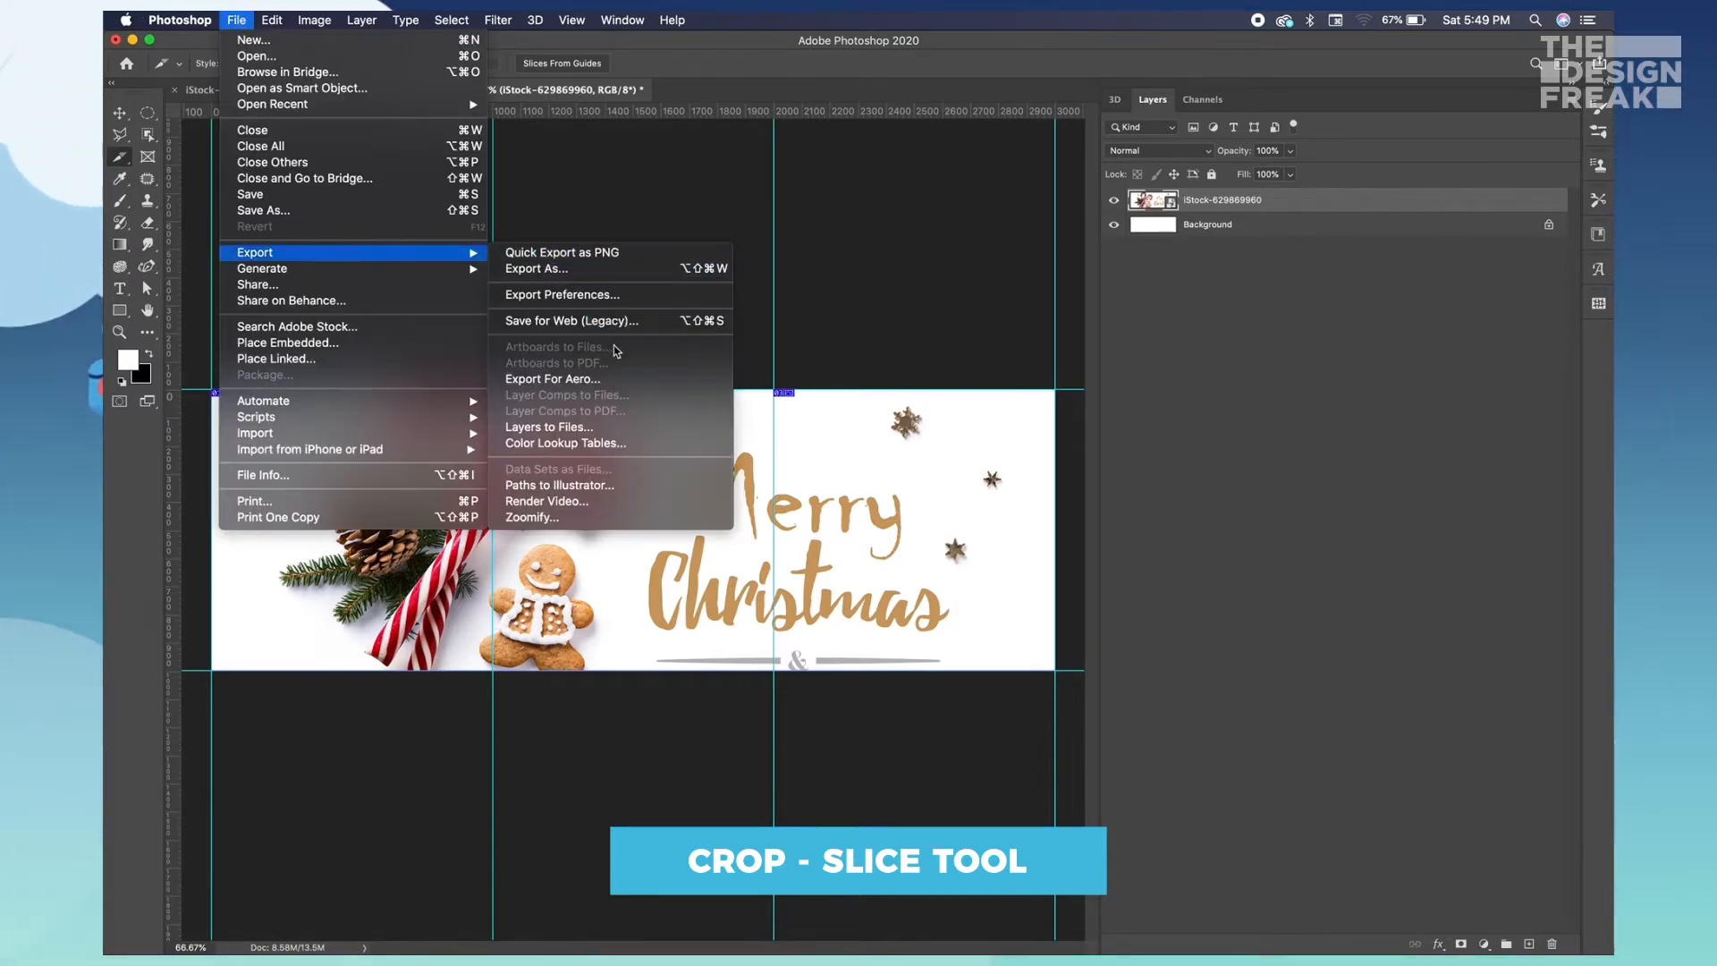
click(625, 321)
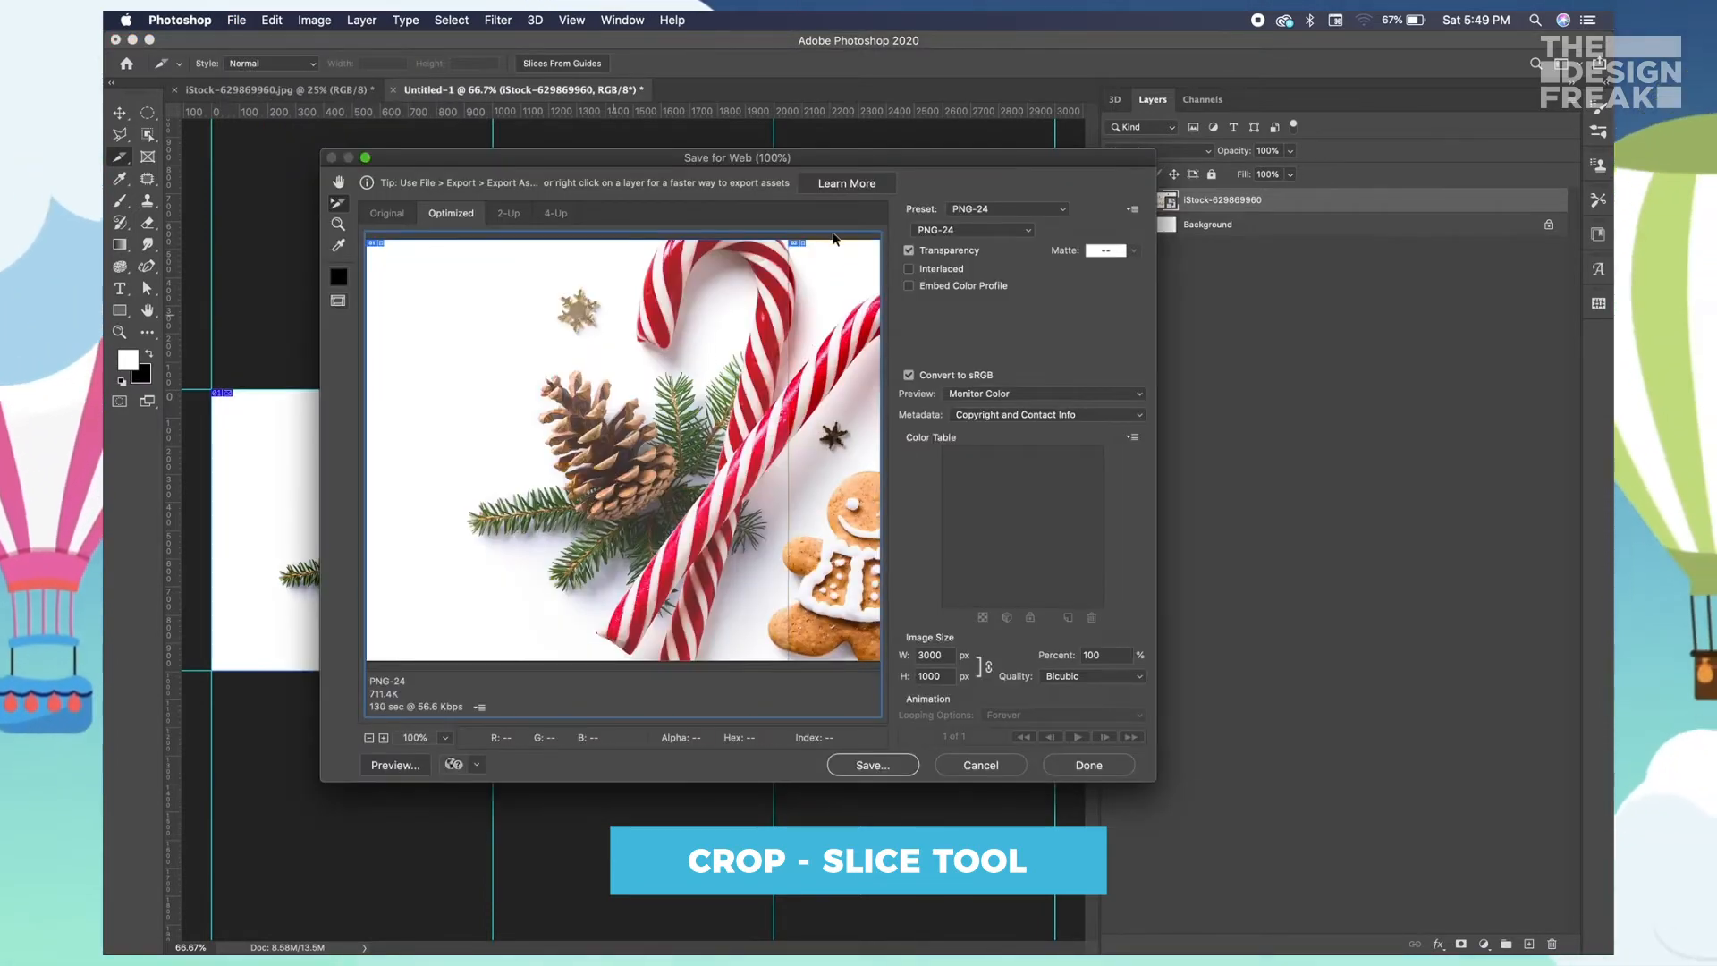
click(865, 763)
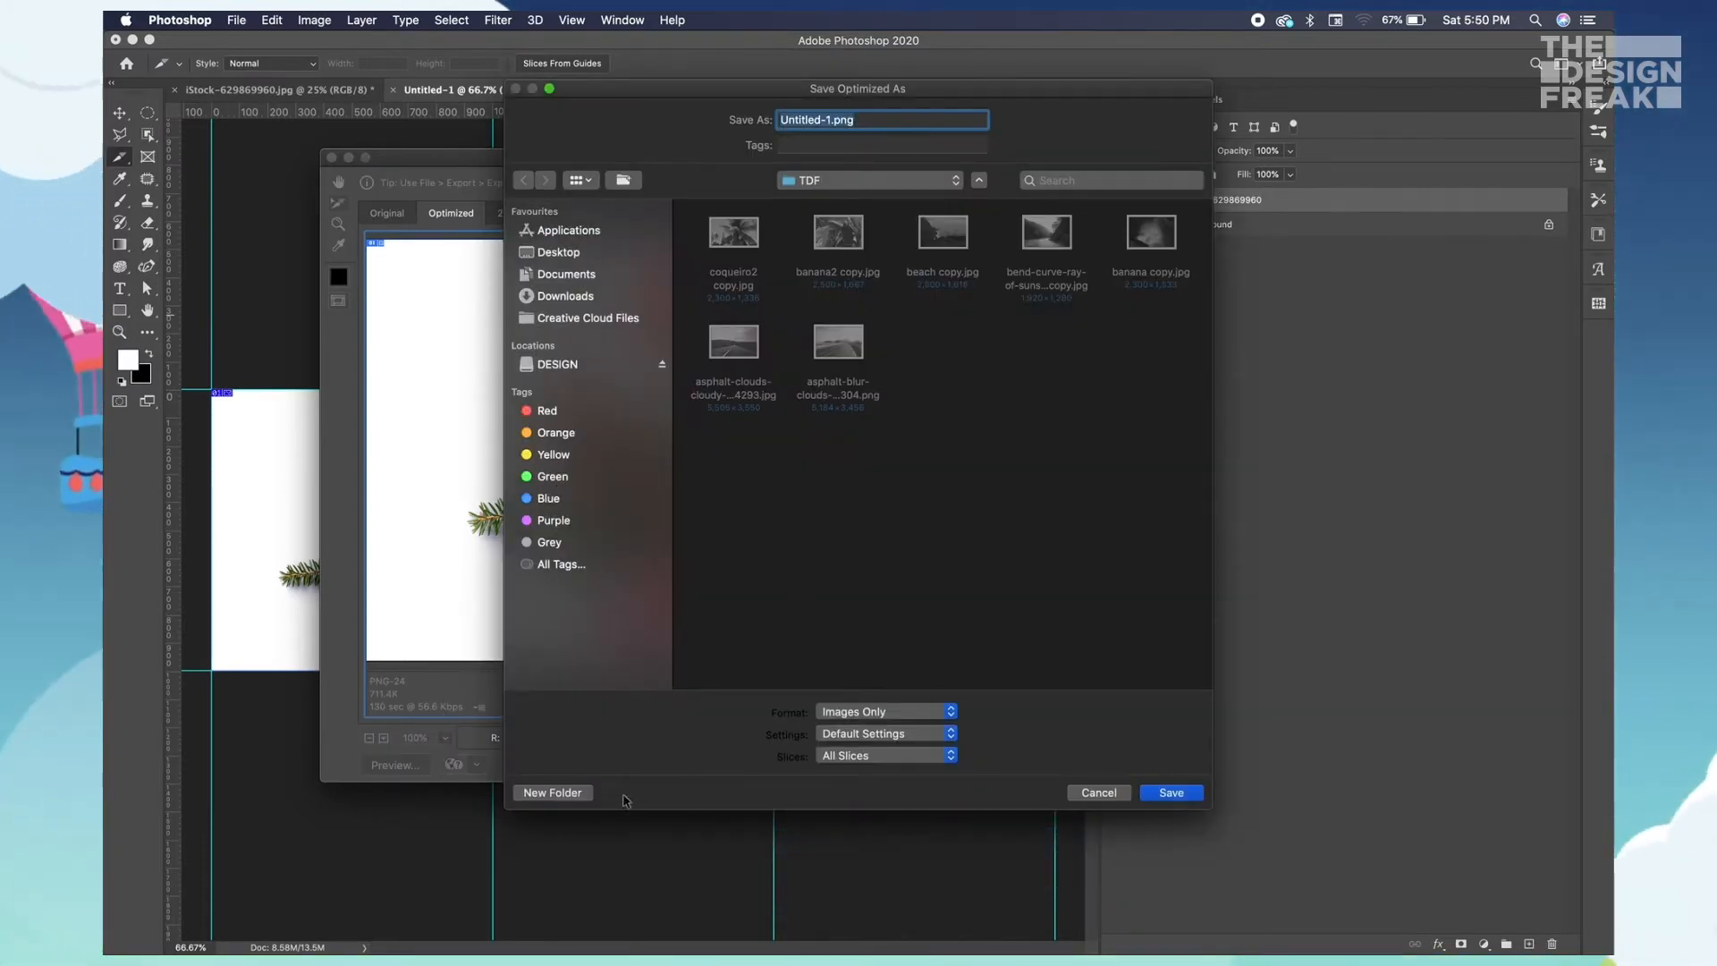
click(1182, 793)
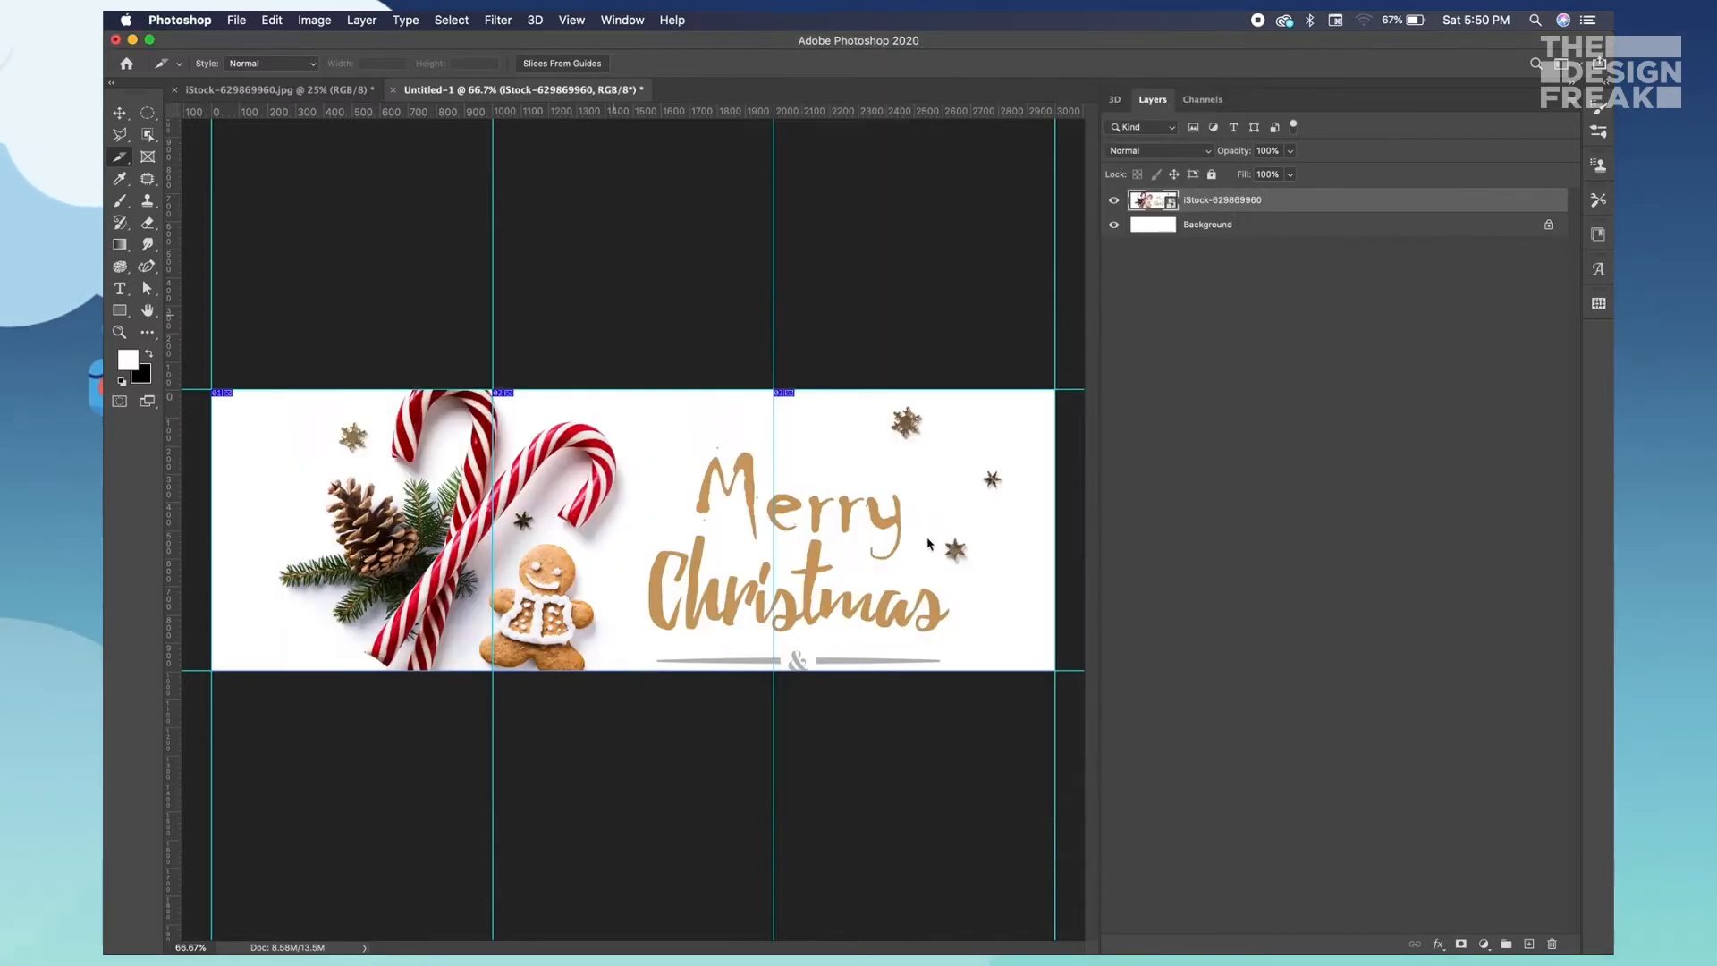
- Switch to Finder and open the images folder inside the TDF folder on the Desktop
key(super+Tab)
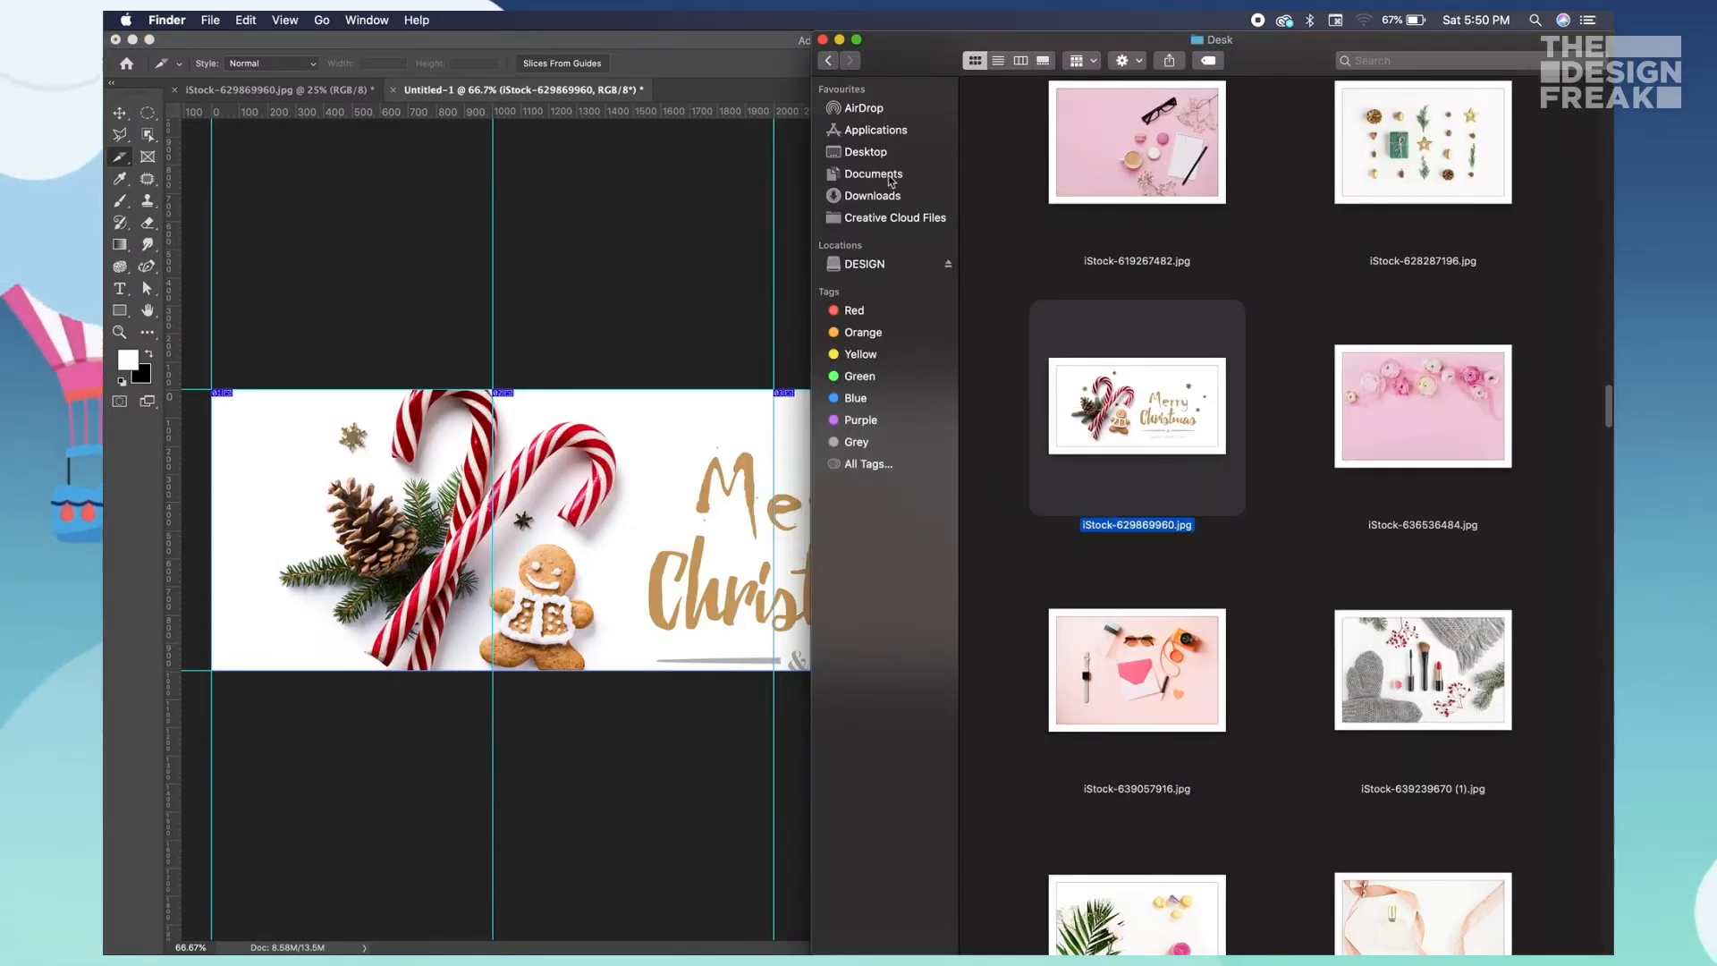
click(865, 151)
key(Right)
key(Right)
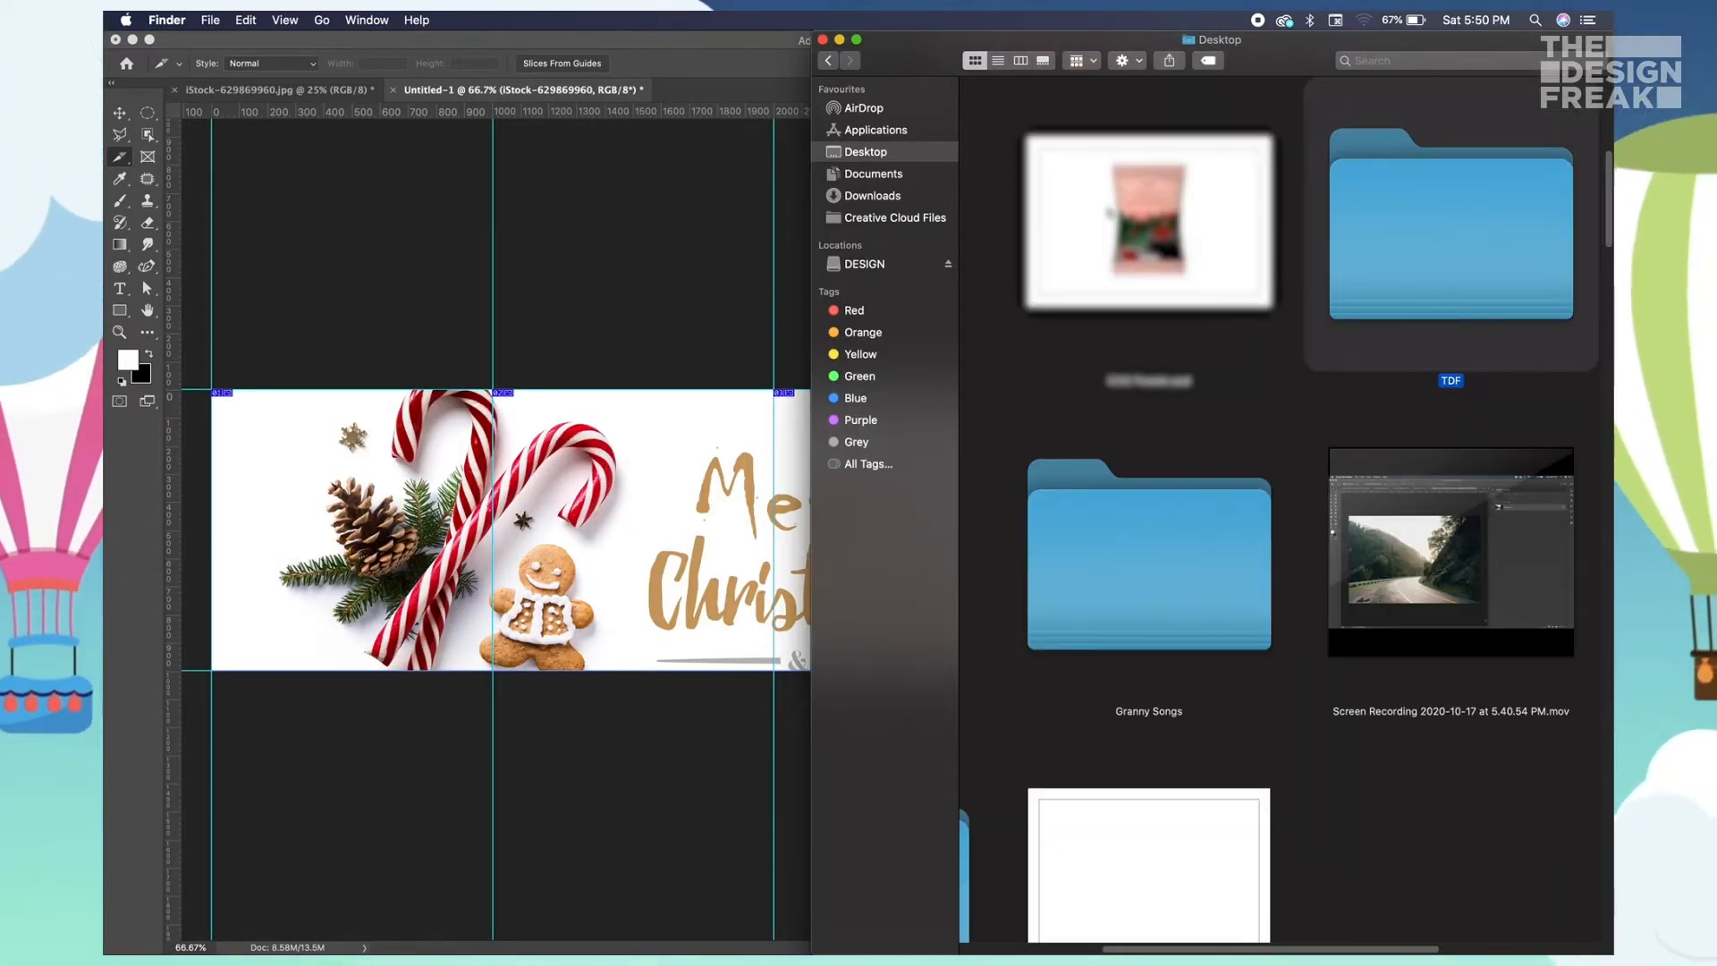
double_click(1479, 215)
click(1109, 226)
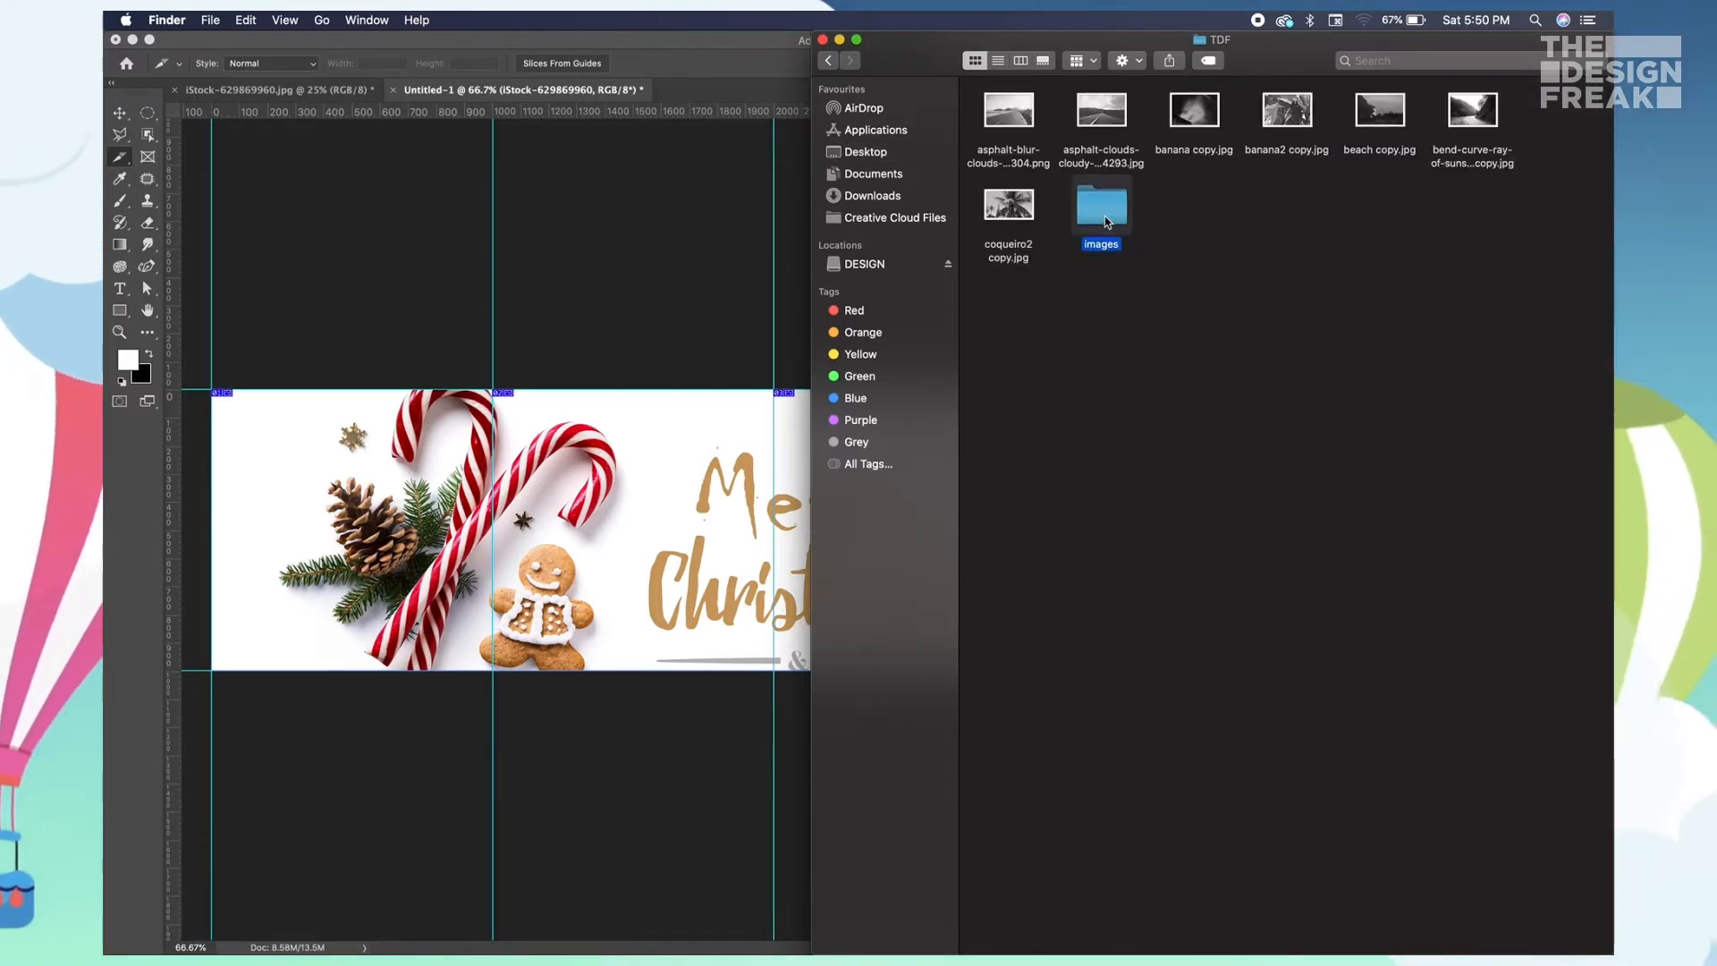
double_click(1109, 215)
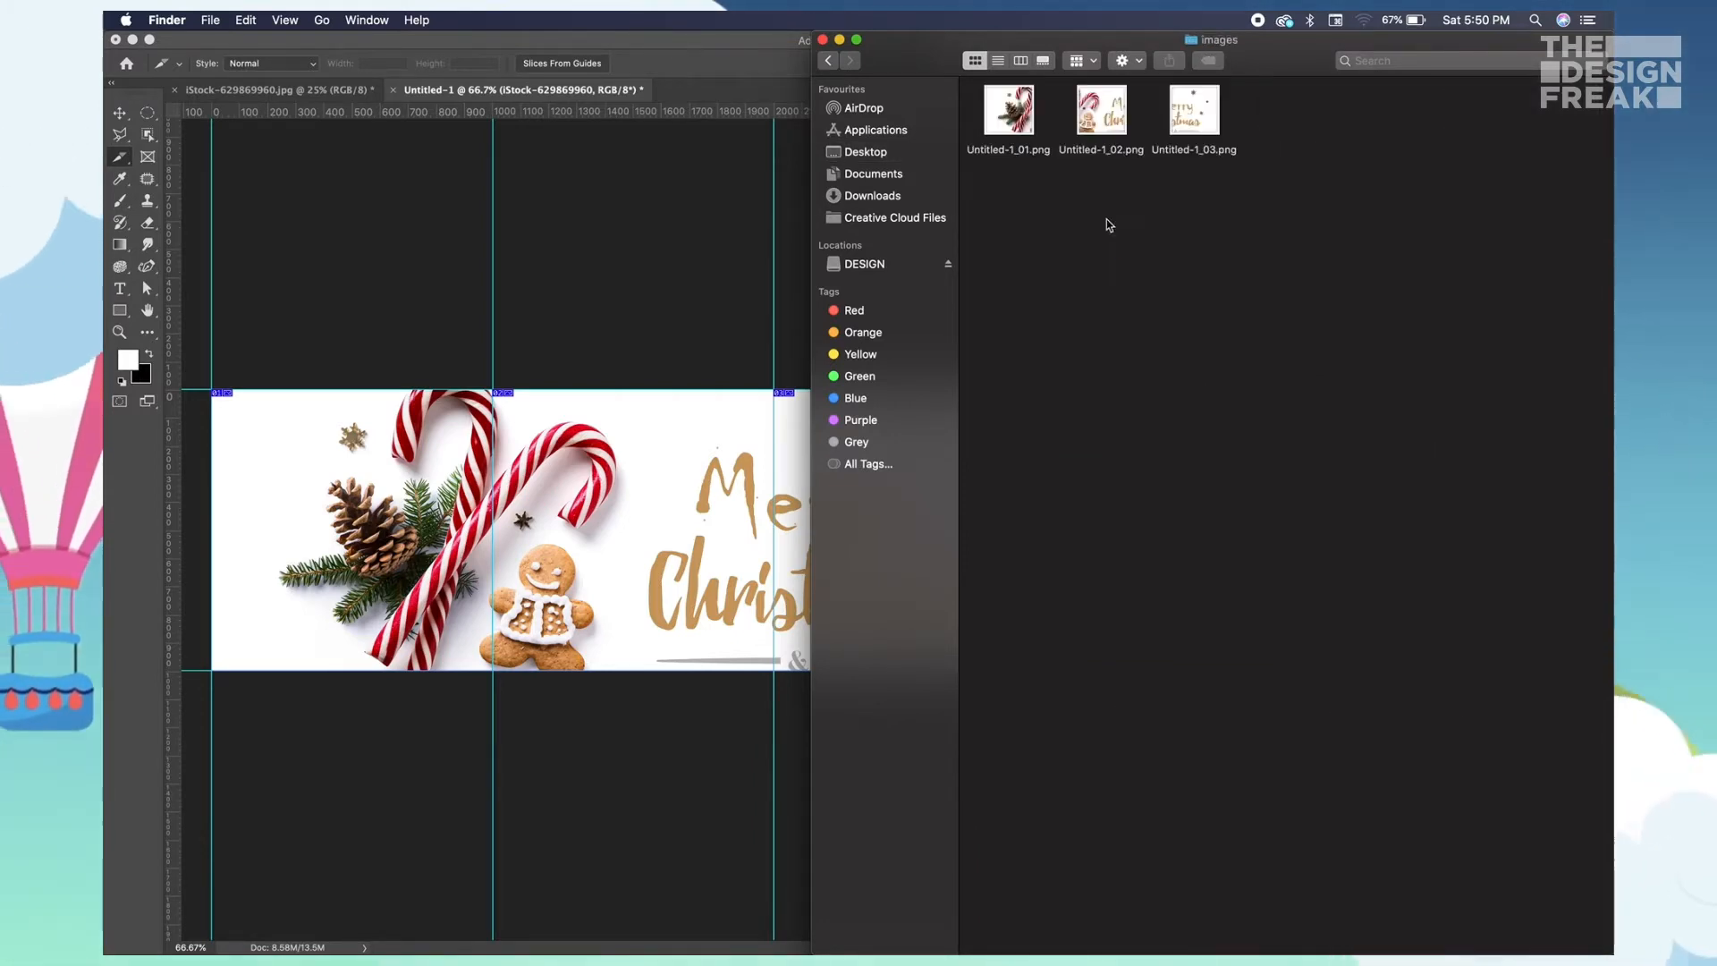
- Preview the exported slice images Untitled-1_01.png to Untitled-1_03.png one after another with Quick Look
key(space)
key(Right)
key(Right)
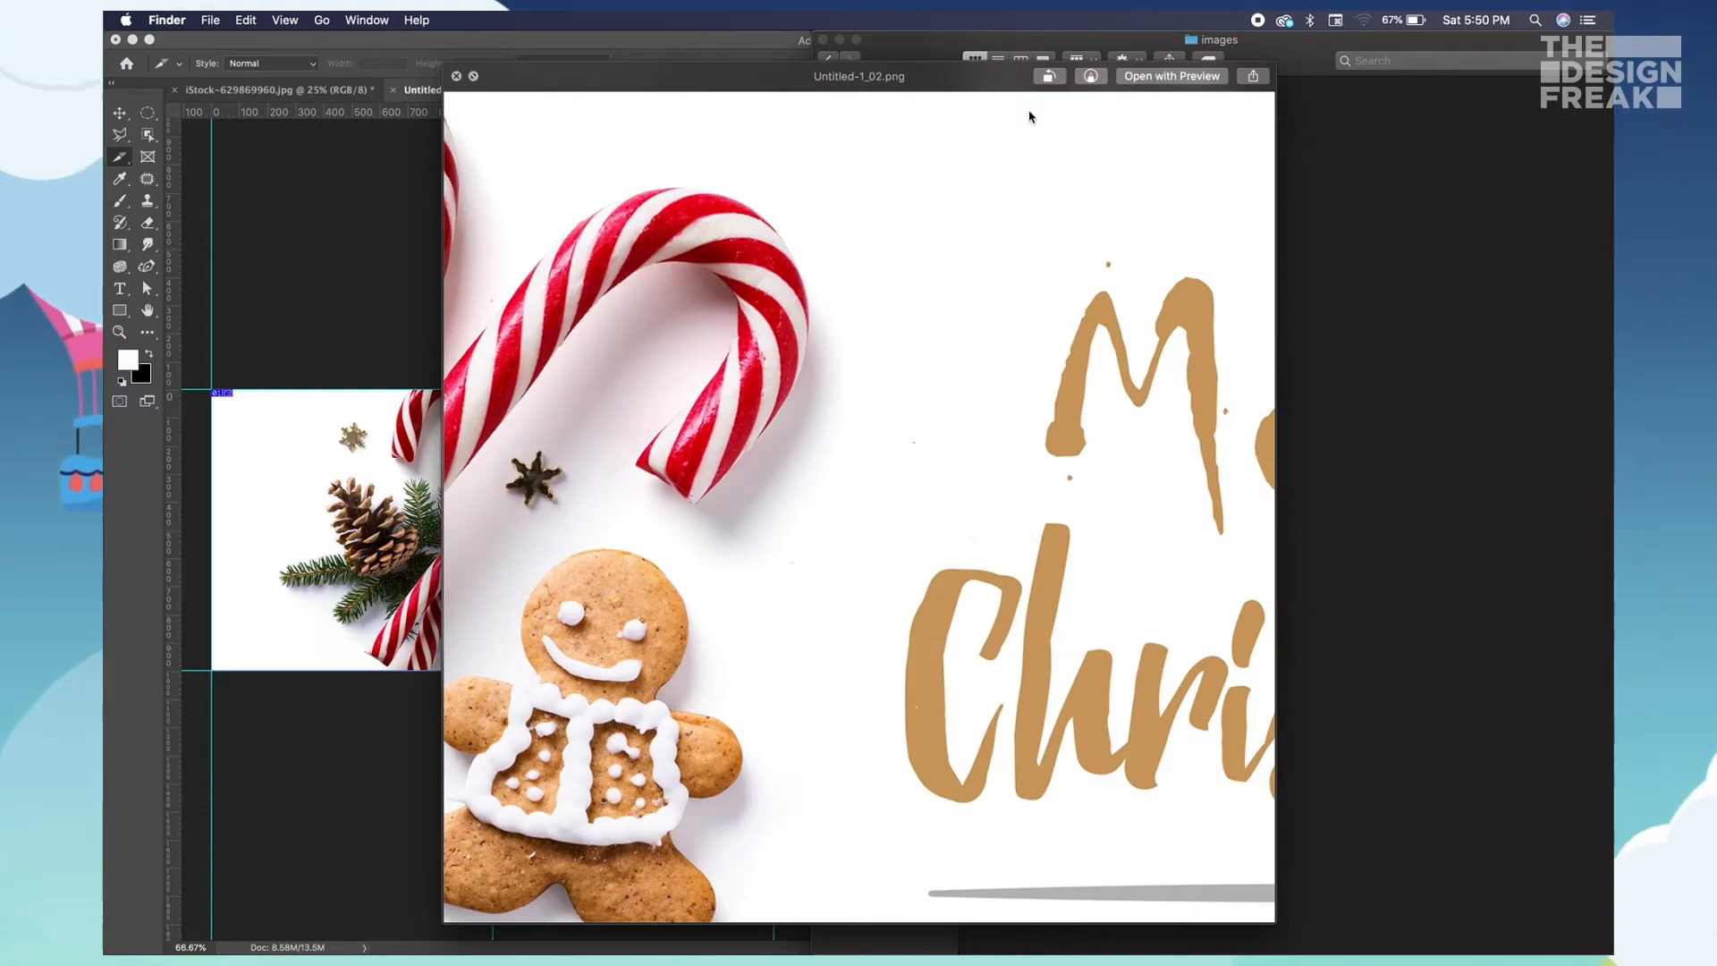
key(space)
key(cmd+a)
key(space)
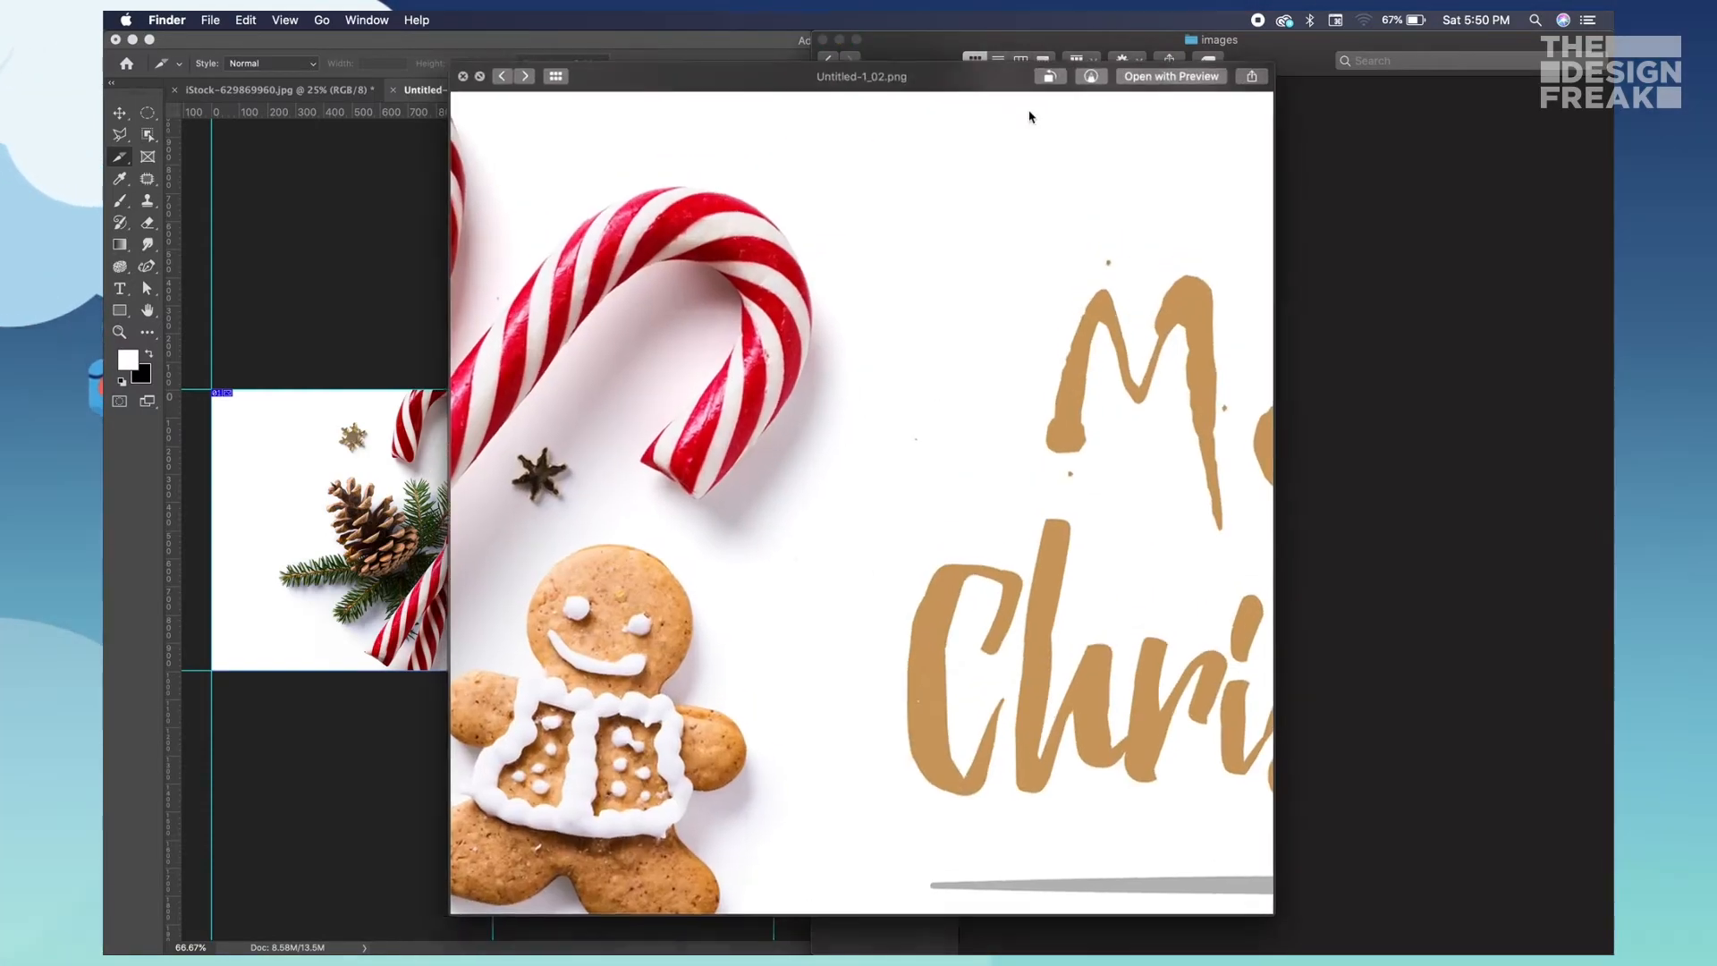
key(Left)
key(Left)
key(Left)
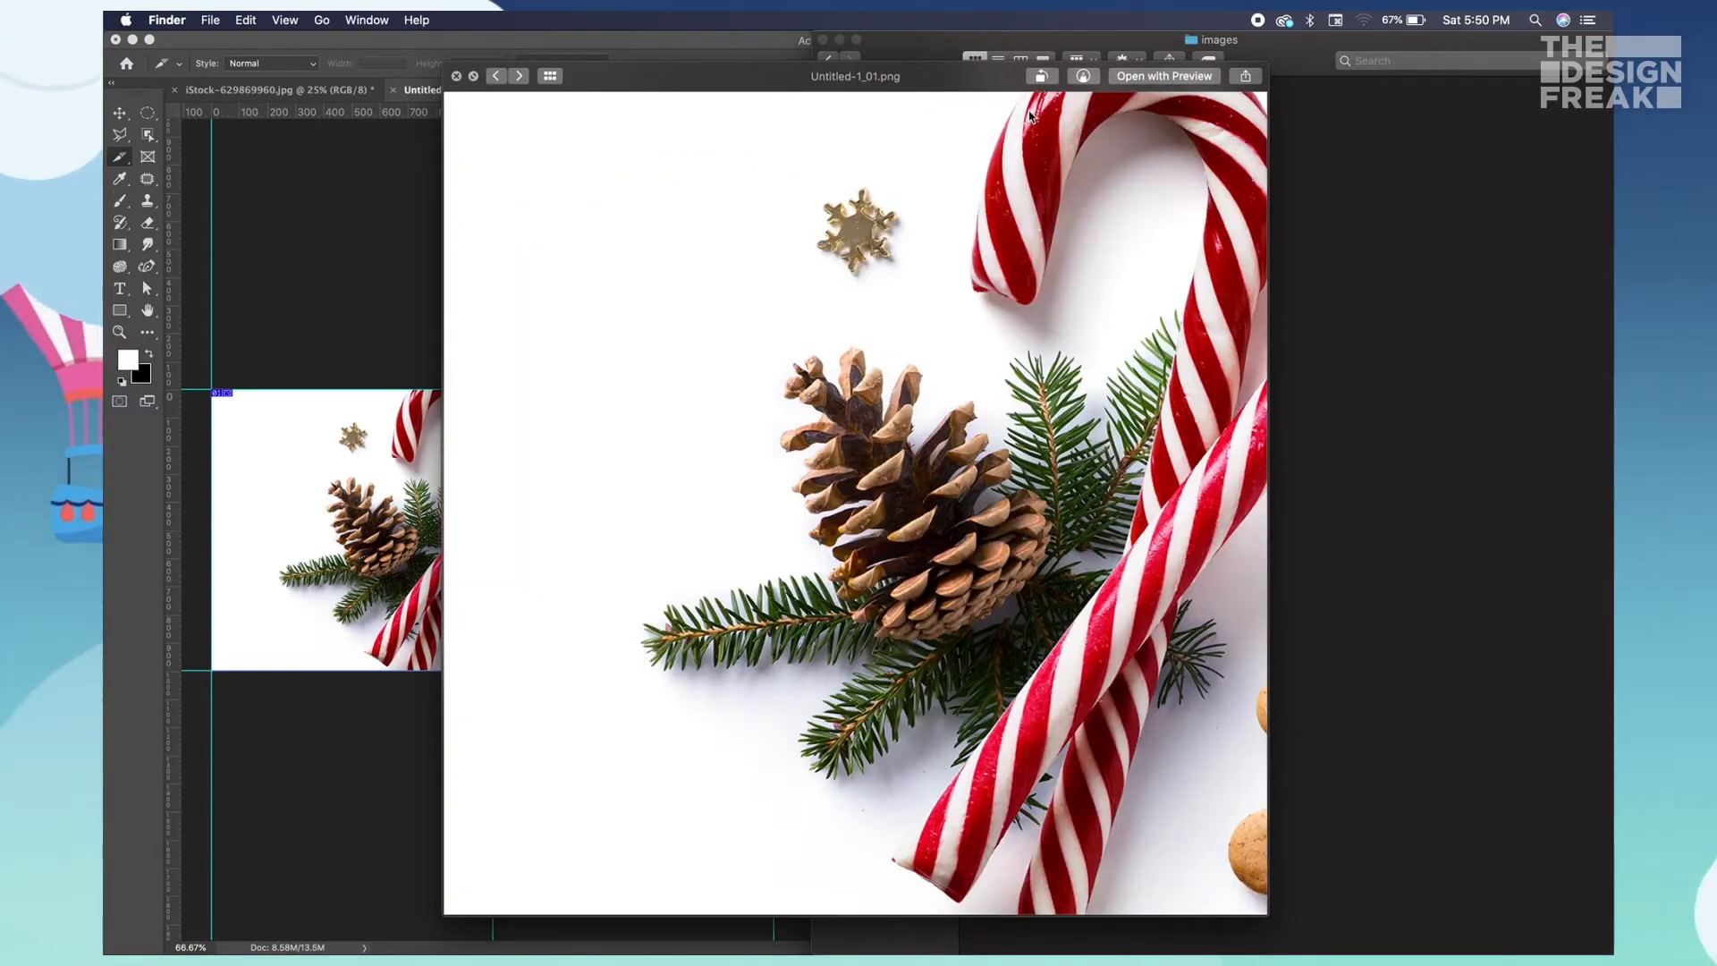
key(space)
- Switch back to Photoshop and check the banner's dimensions in the Canvas Size dialog without changing them
click(357, 649)
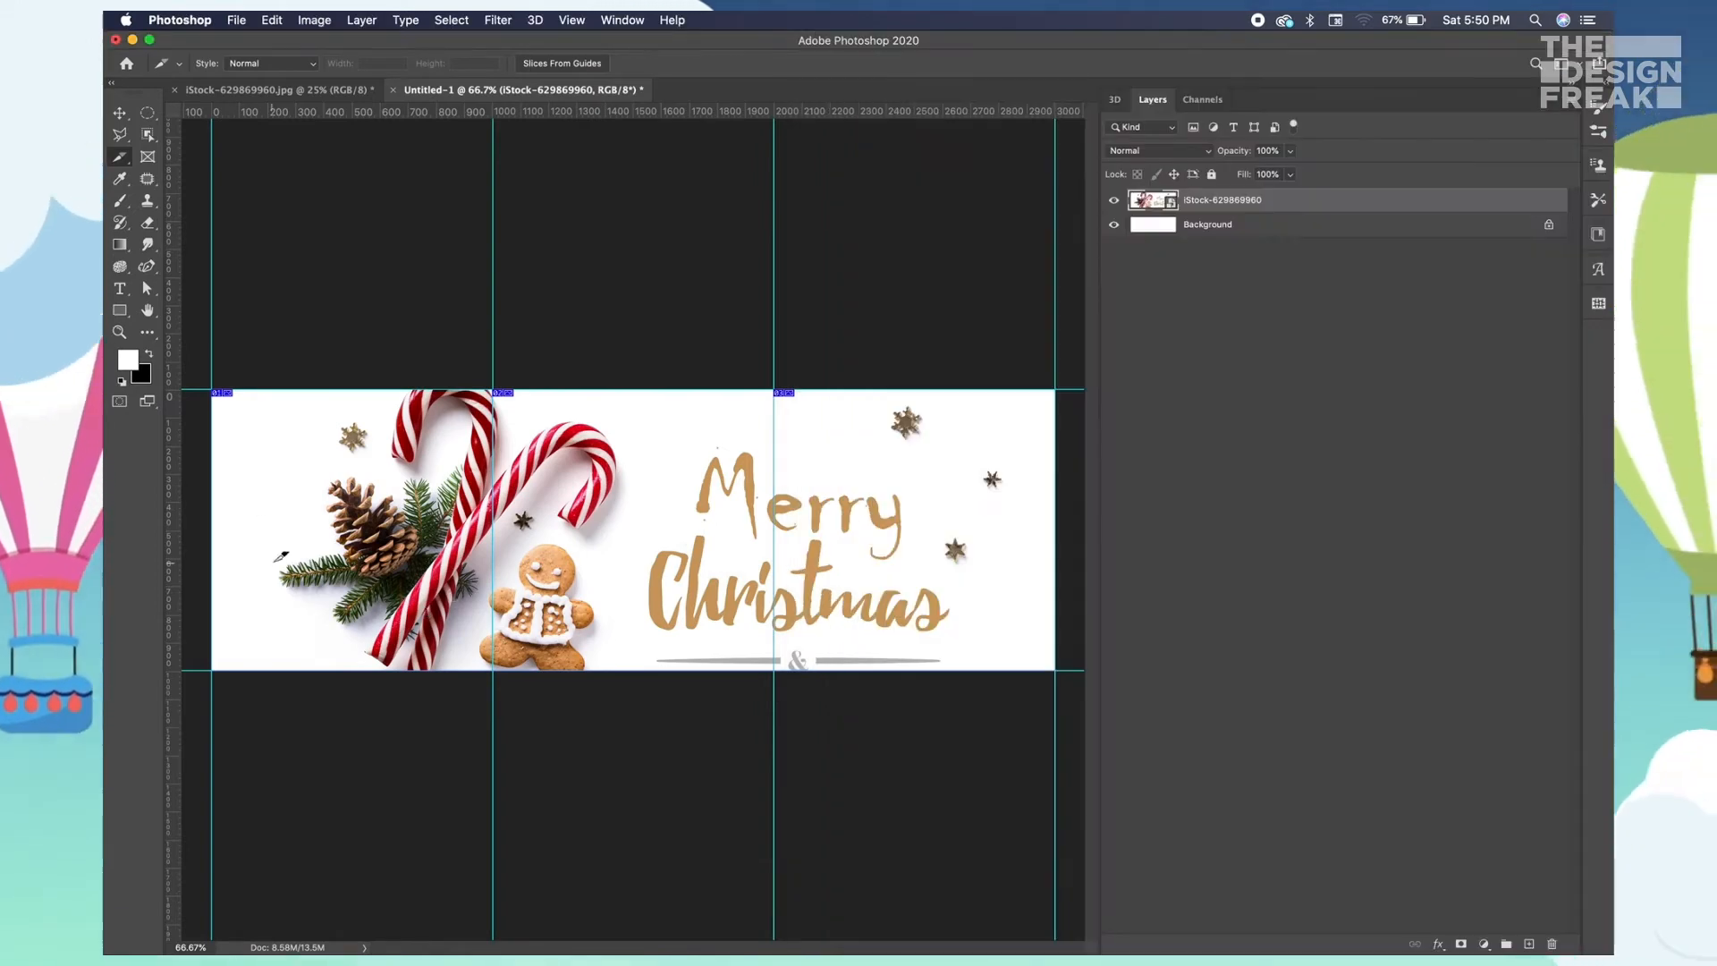
click(328, 19)
click(345, 166)
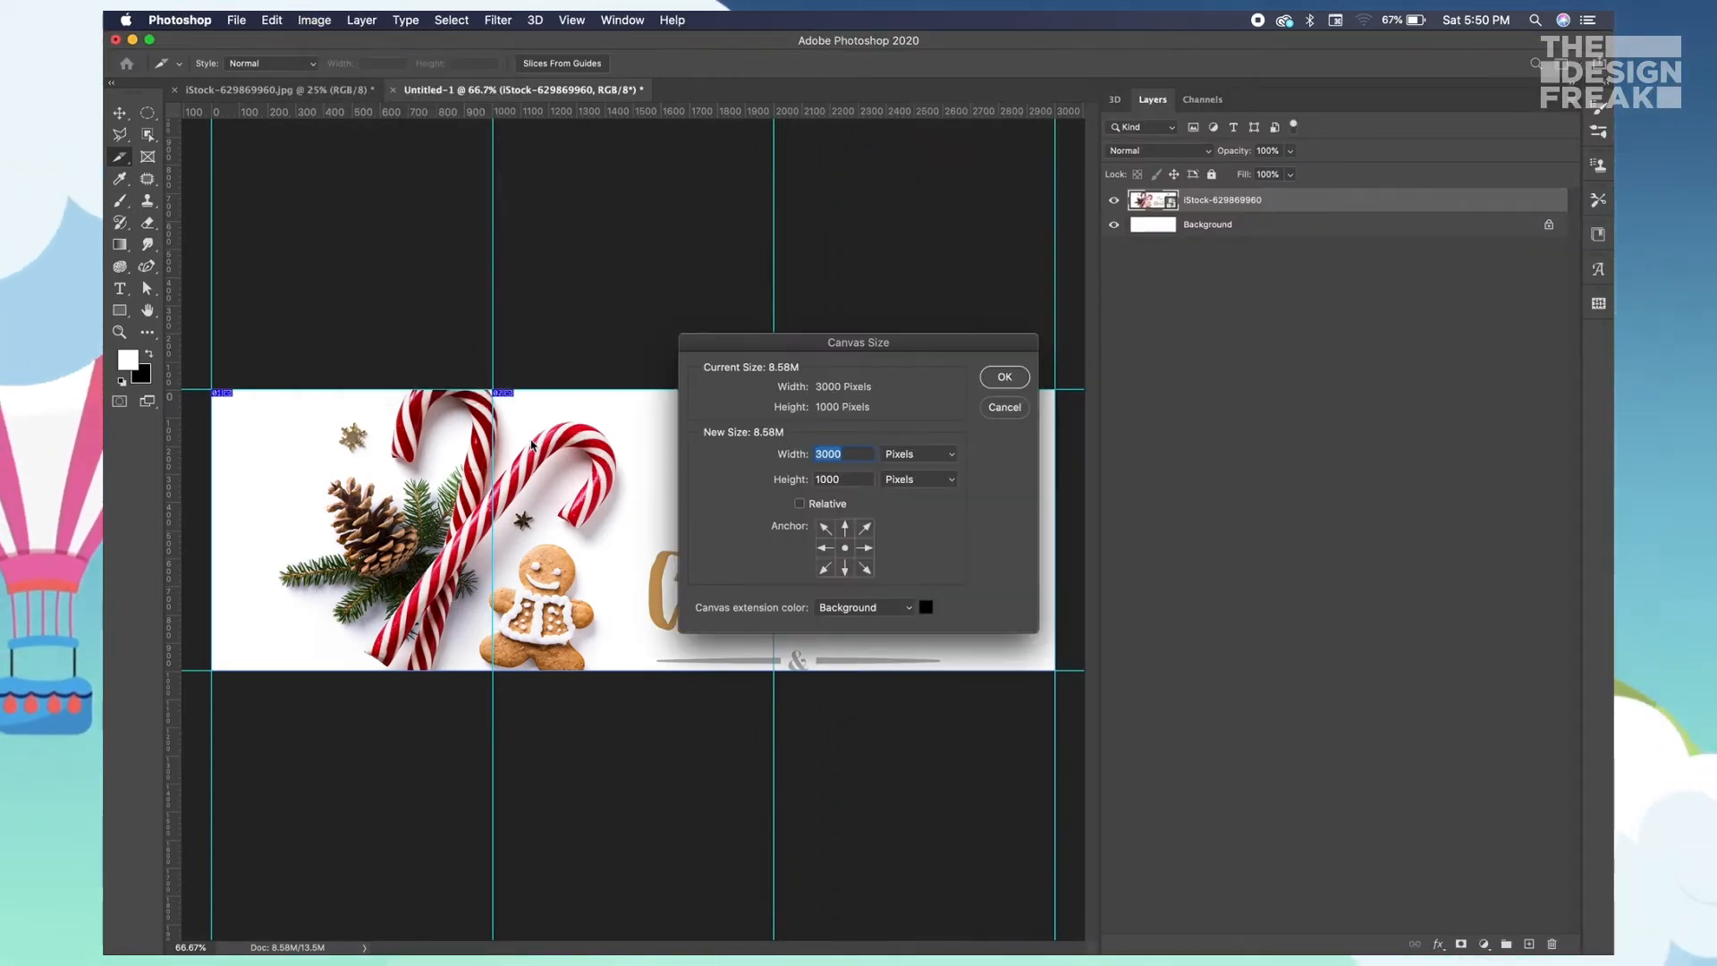
click(1004, 407)
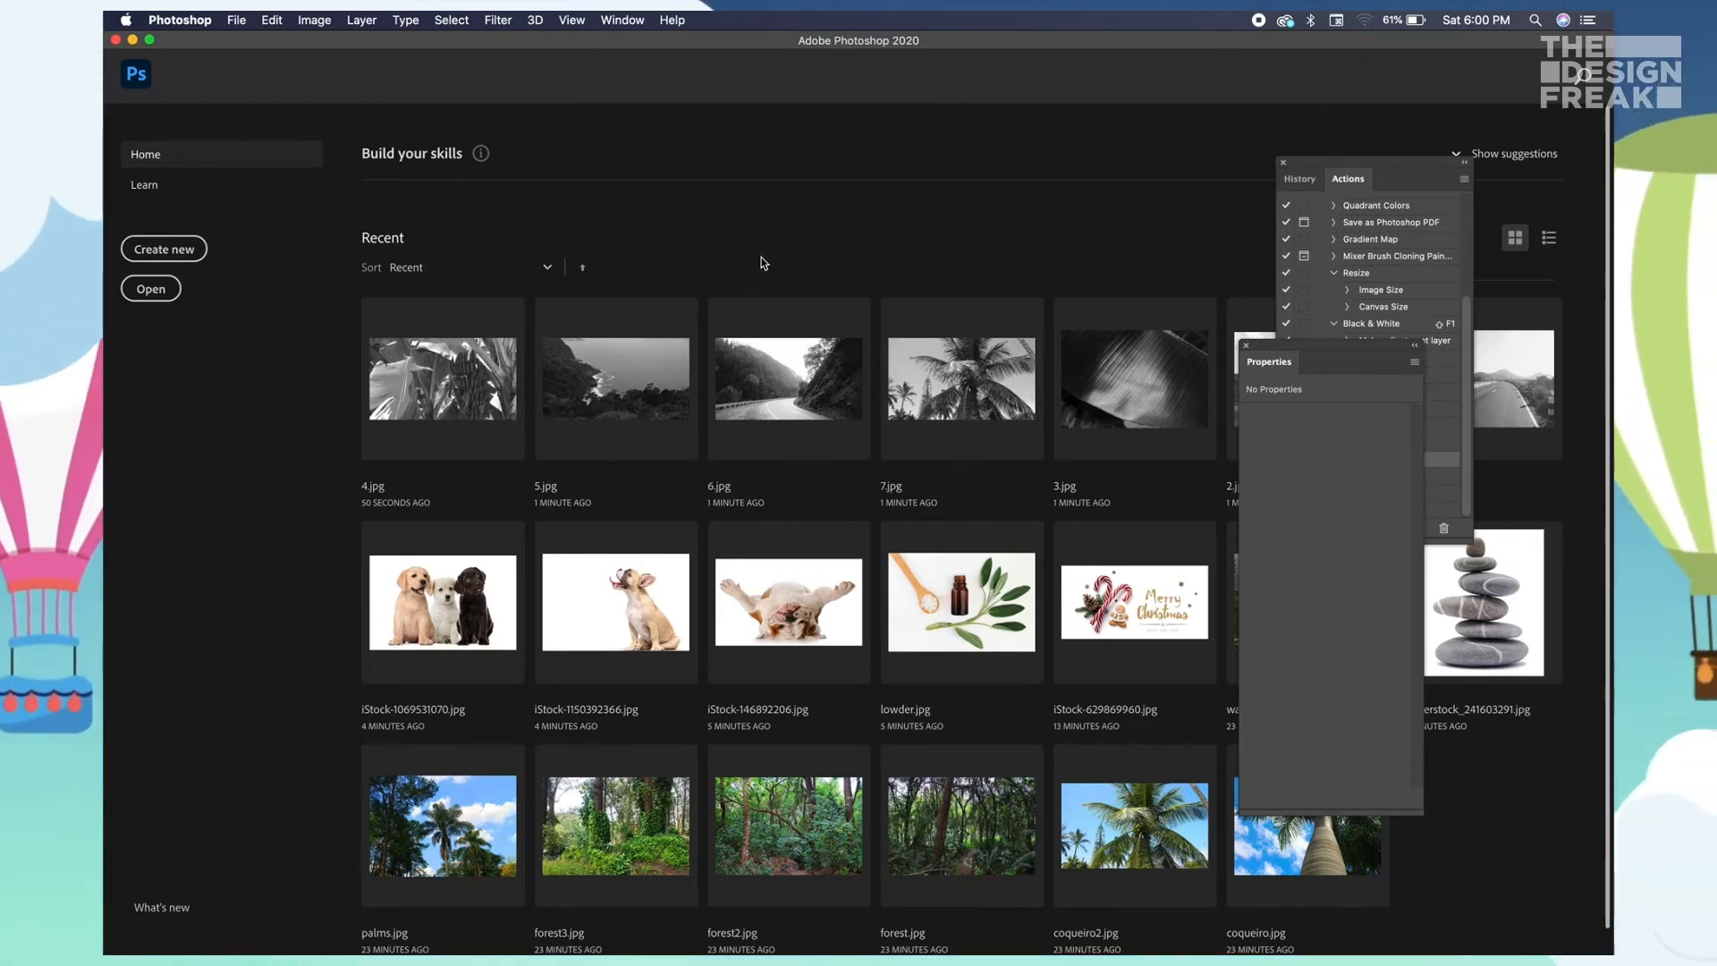
- Switch to Finder and preview the black-and-white images in the TDF folder with Quick Look
key(super+Tab)
key(super+Tab)
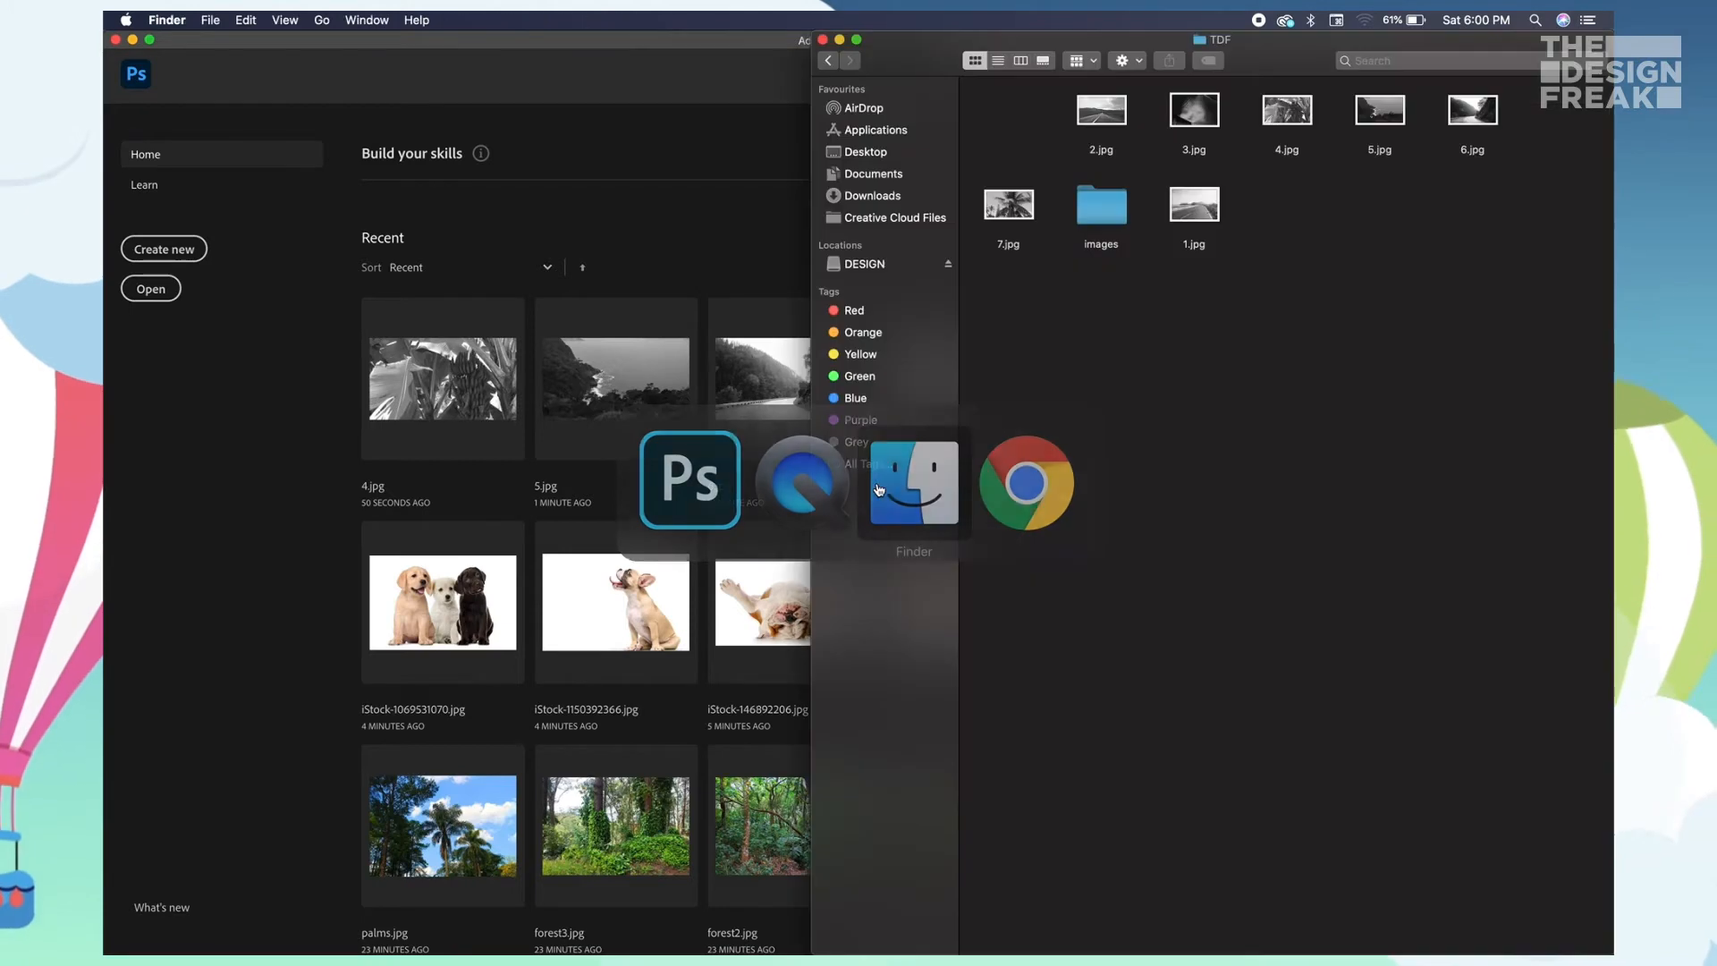
key(super+a)
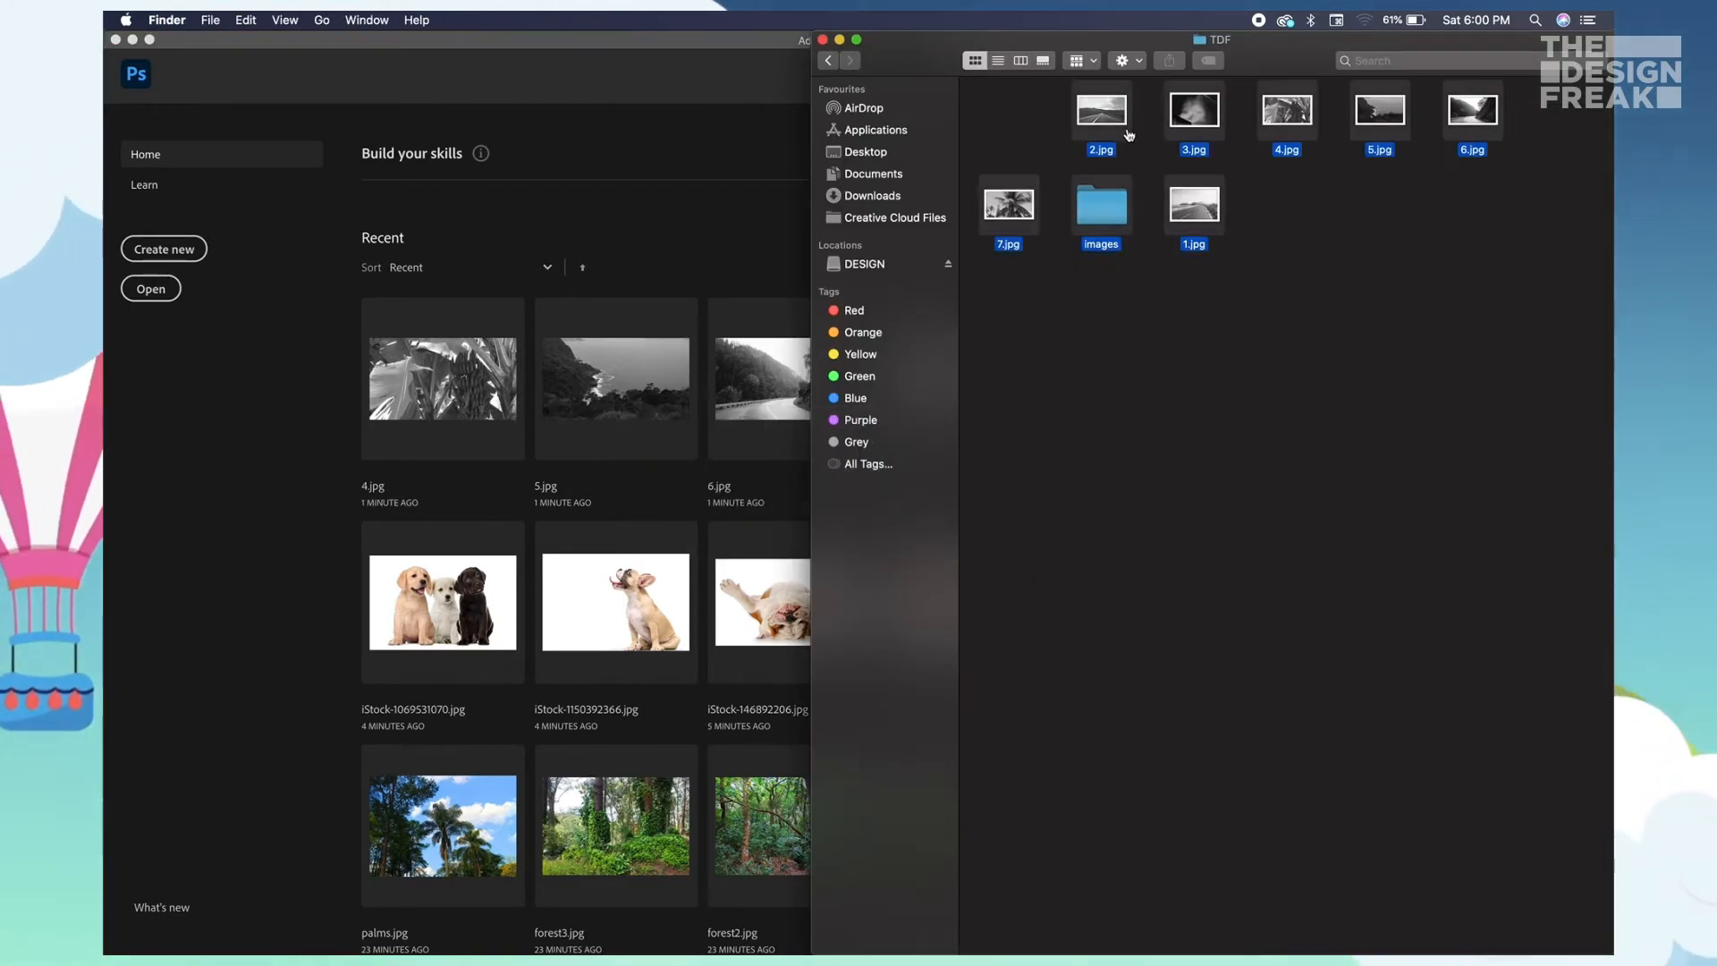
key(space)
key(Left)
key(Left)
key(Left)
key(Left)
key(Left)
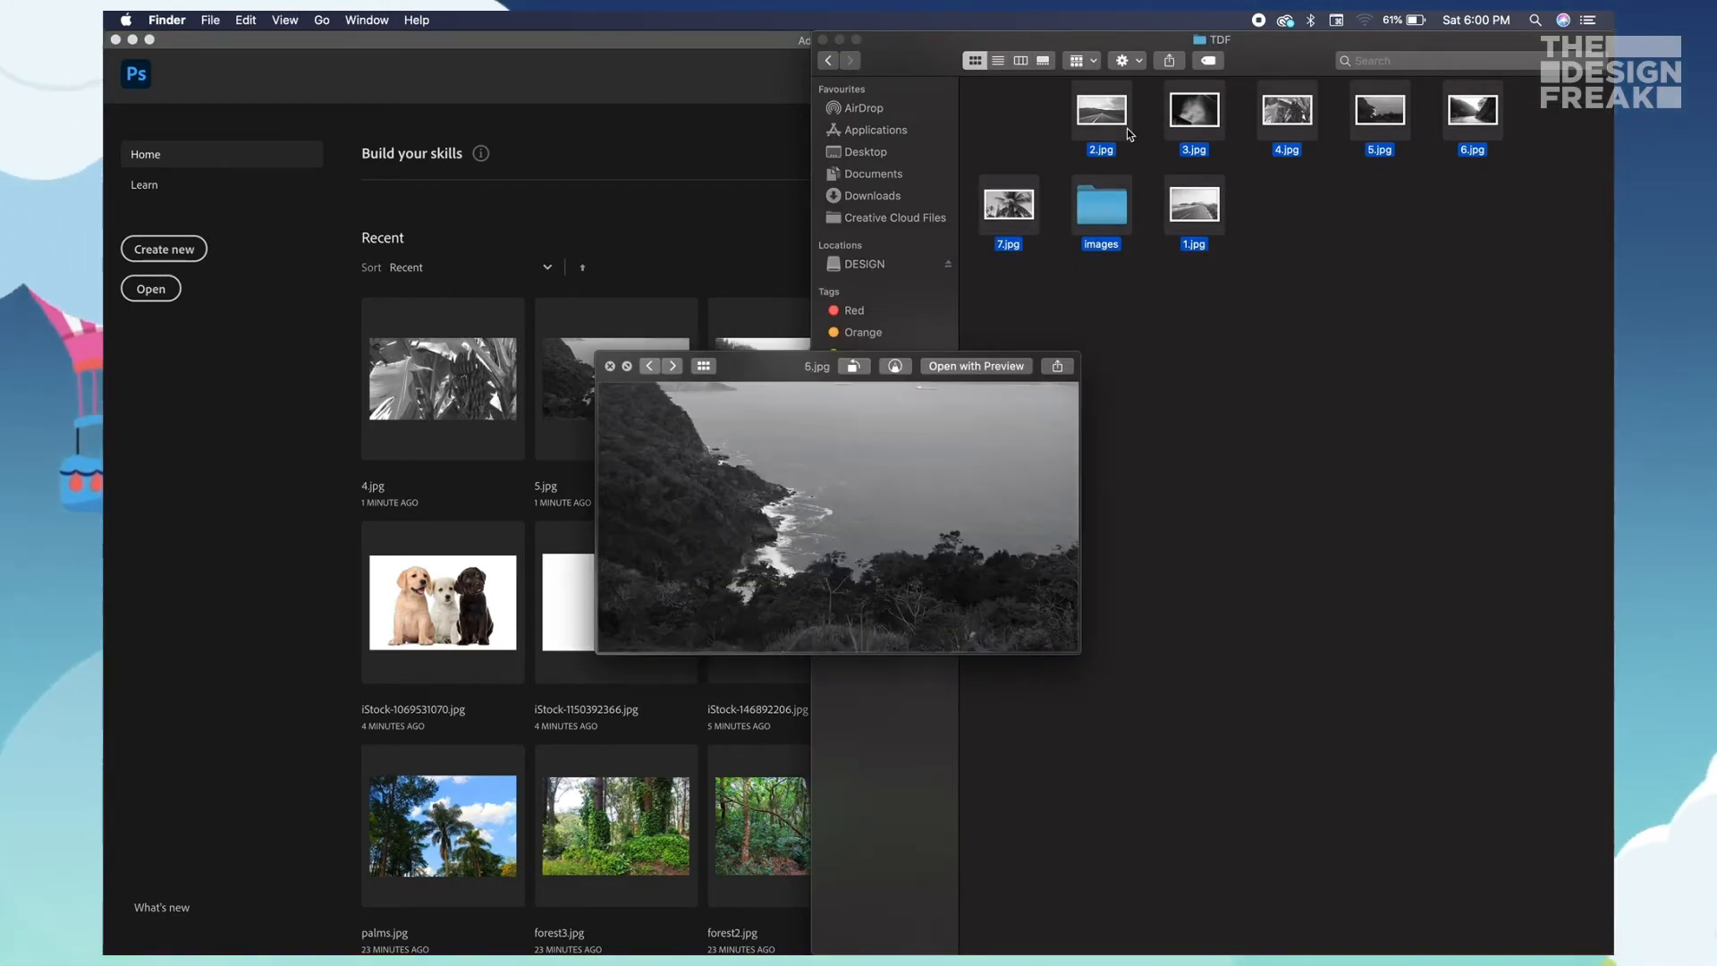
- Switch to Photoshop, start an automated PDF Presentation and add 1.jpg to 7.jpg from the TDF folder as source files
click(515, 48)
click(235, 19)
click(235, 20)
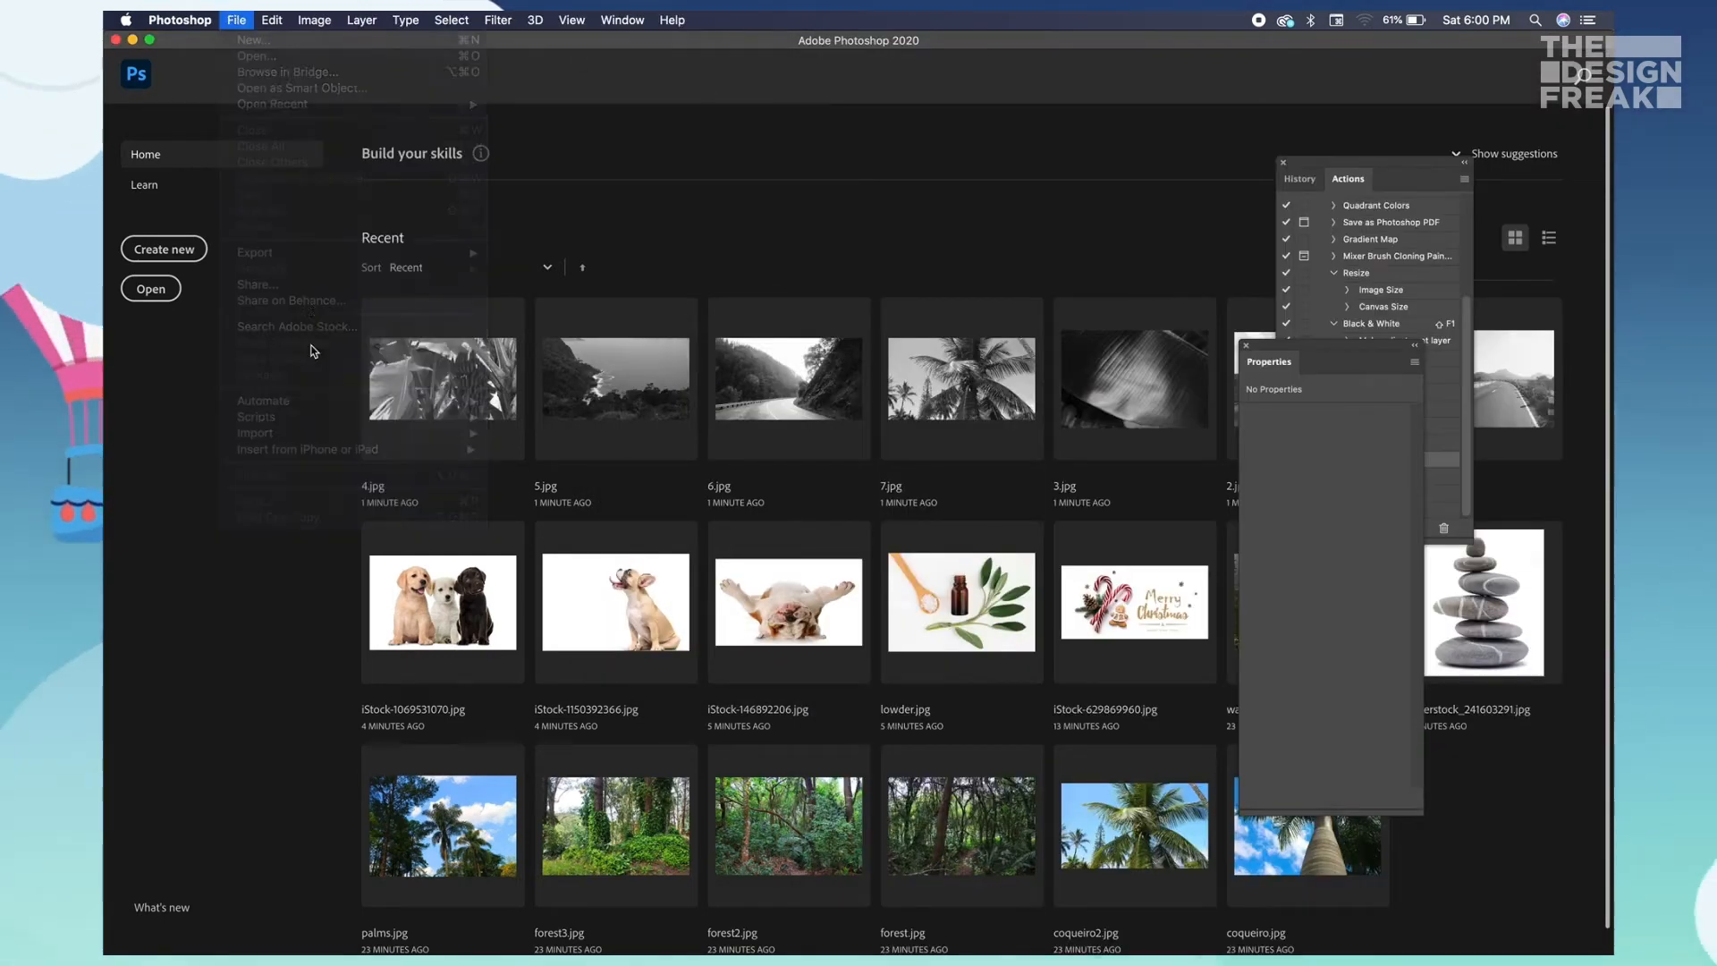
click(231, 19)
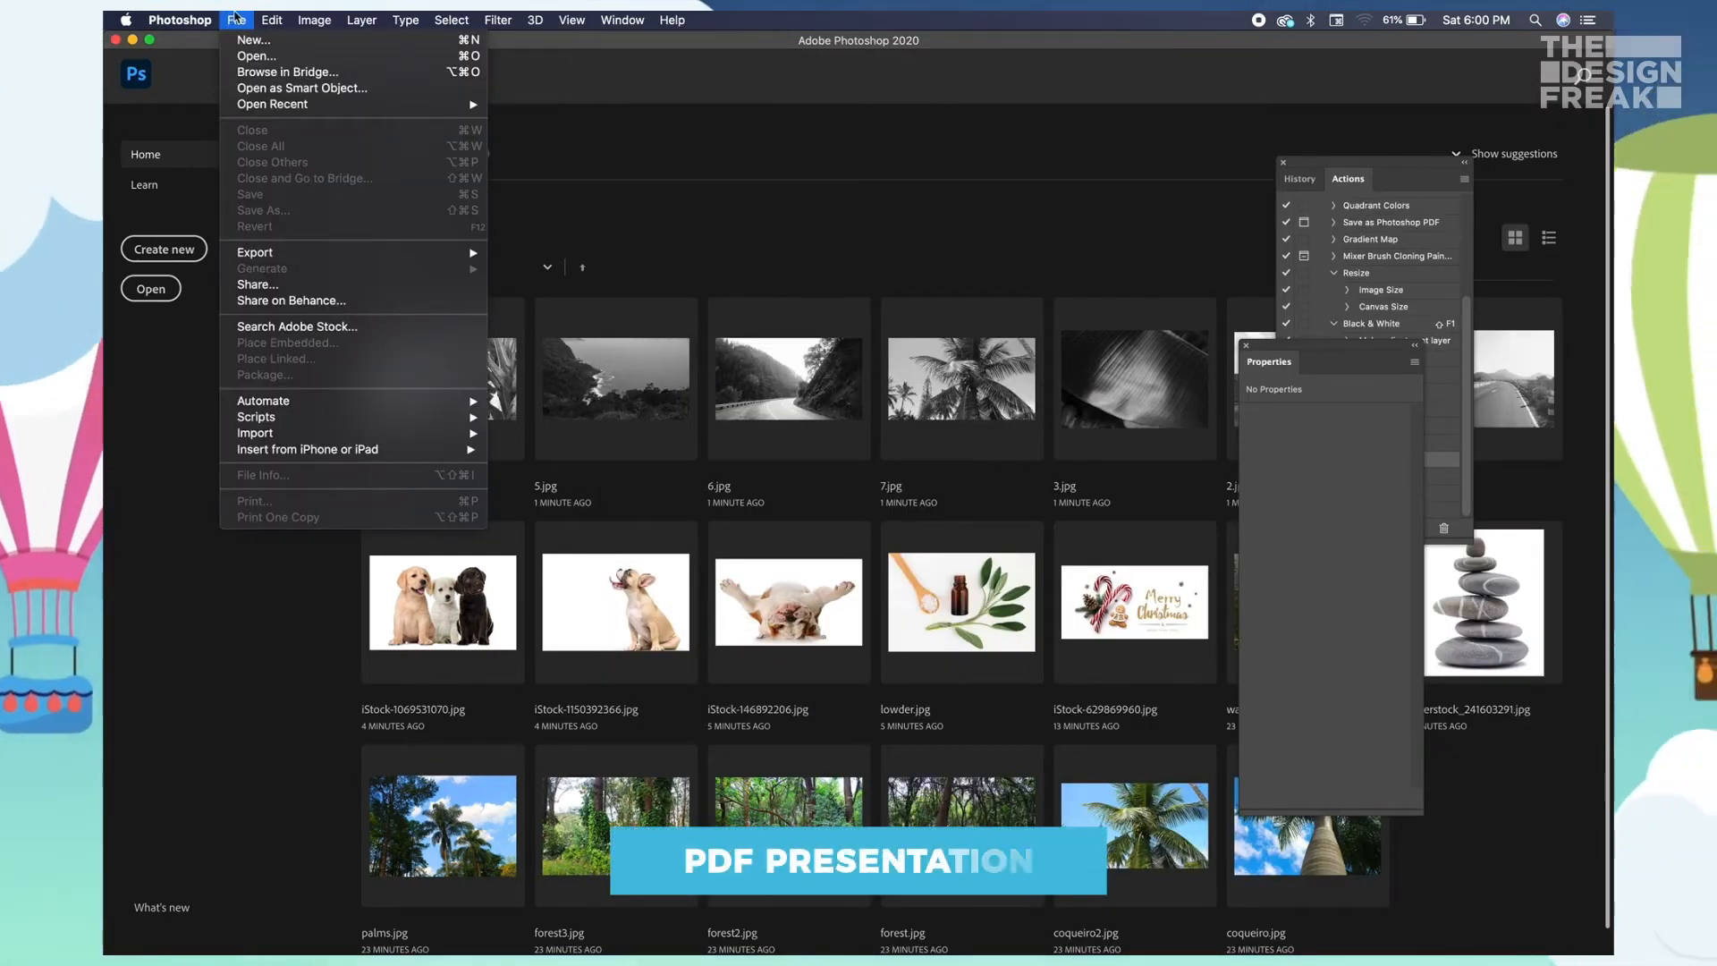
mouse_move(304, 403)
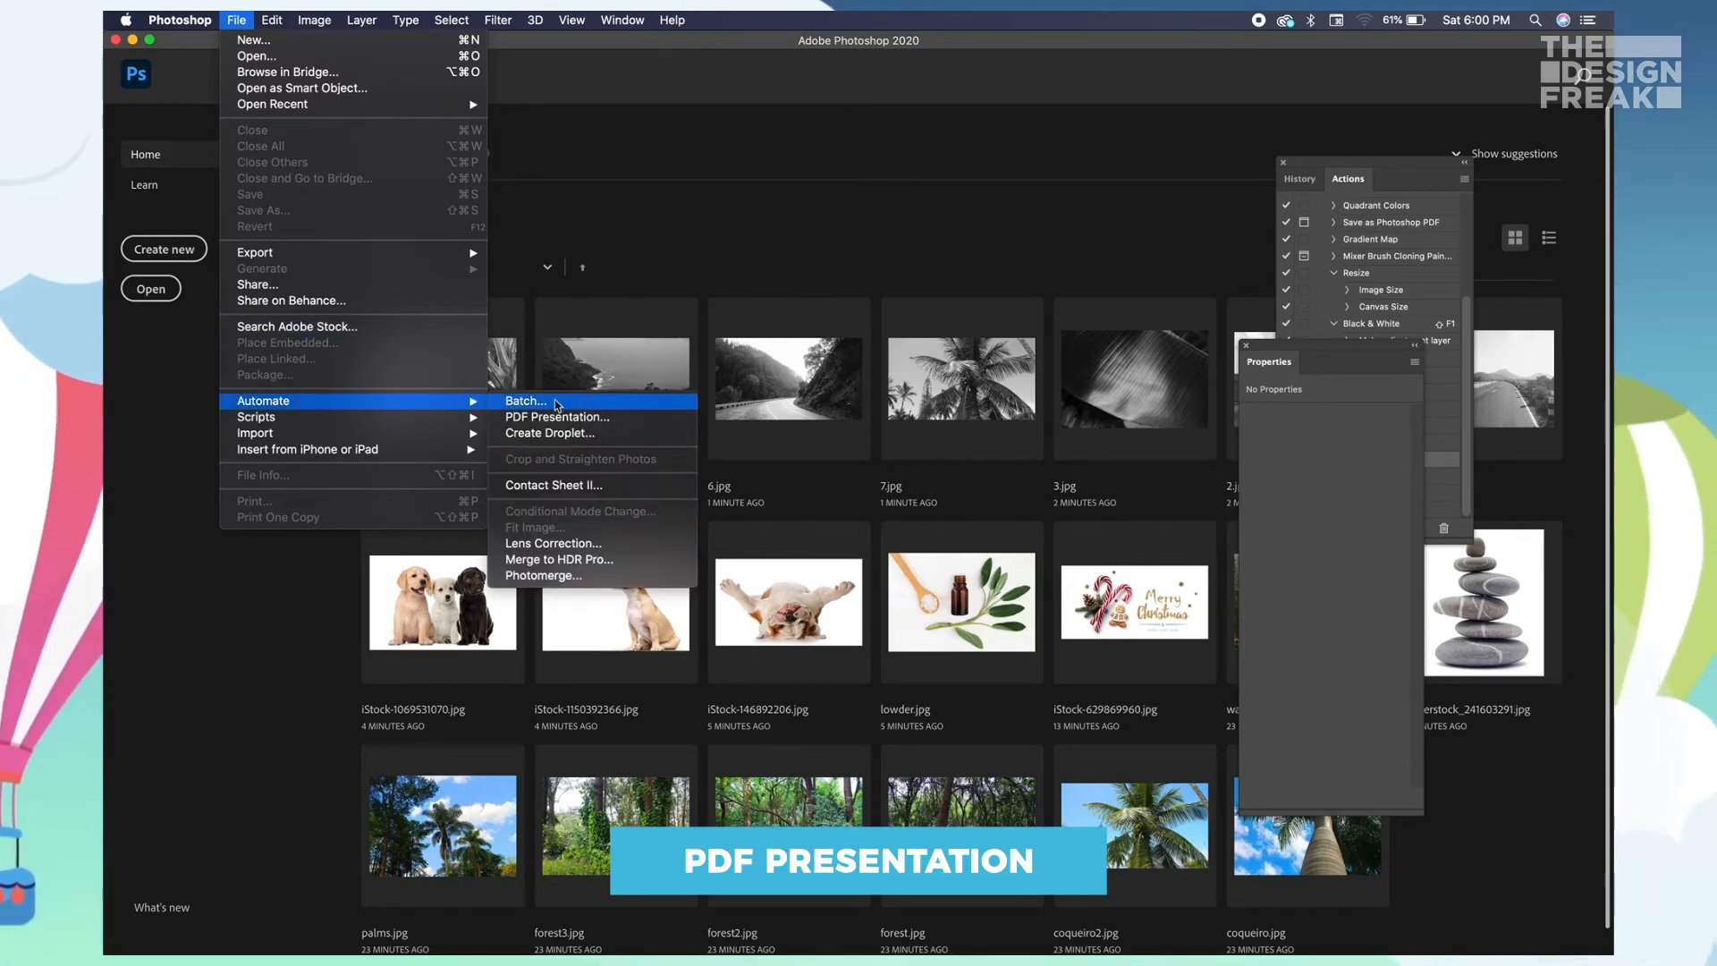
click(579, 418)
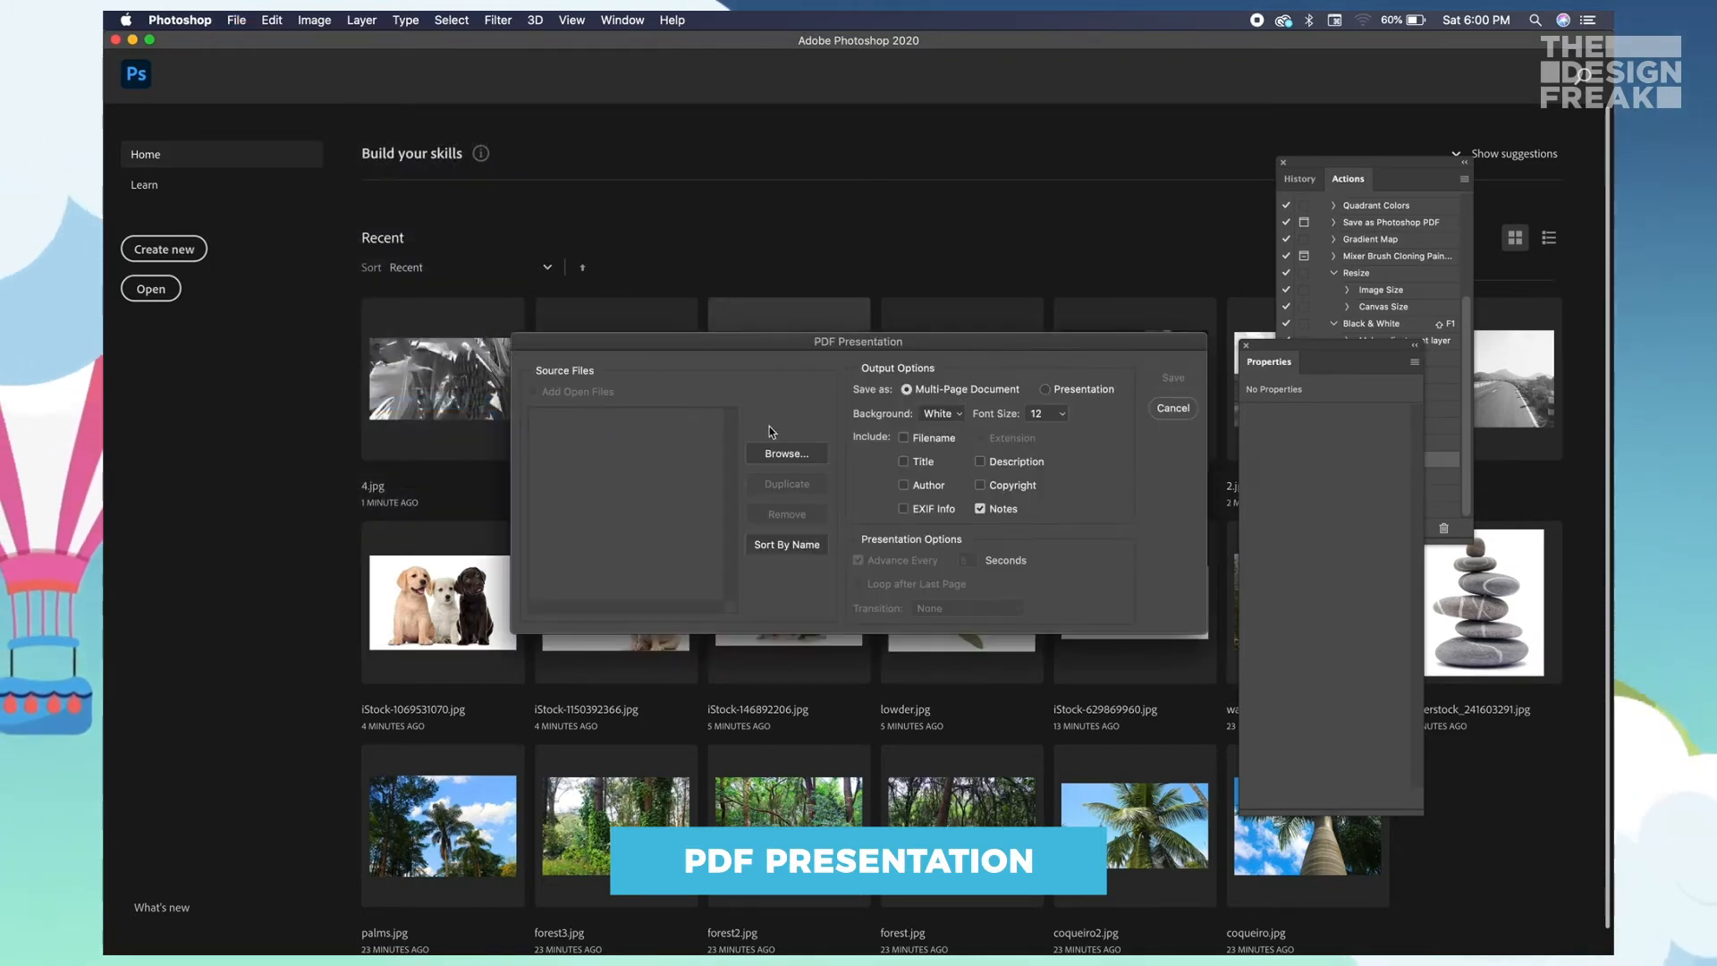
click(783, 453)
click(785, 143)
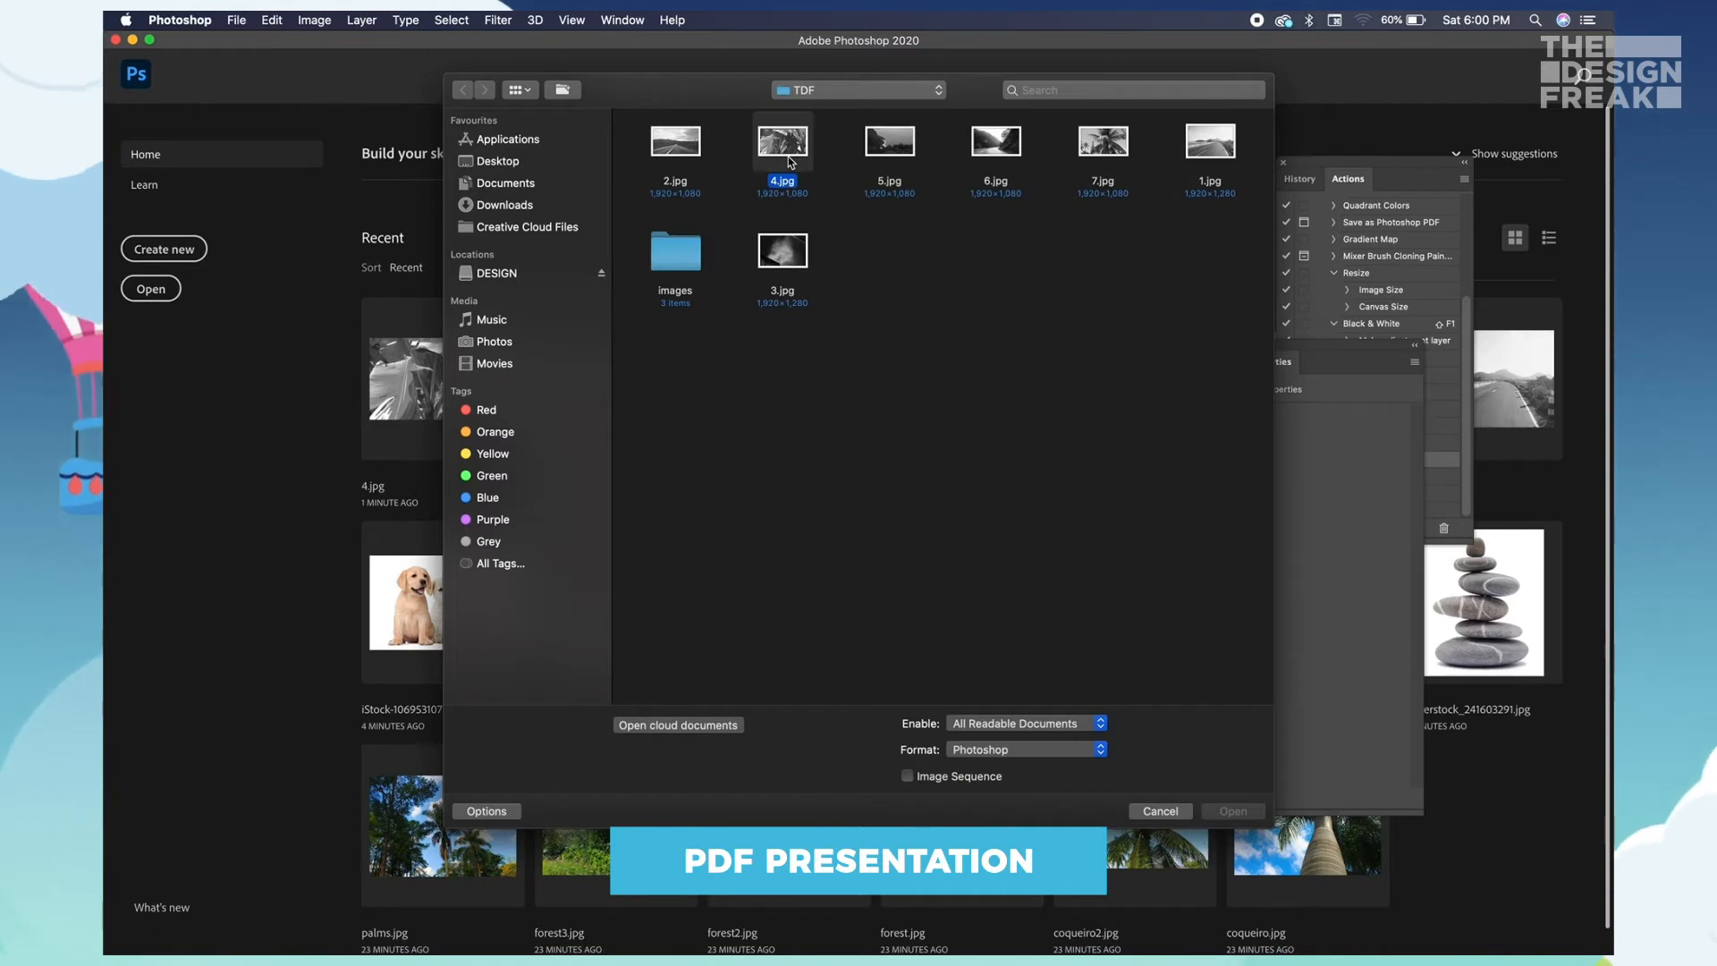
key(super+a)
key(Return)
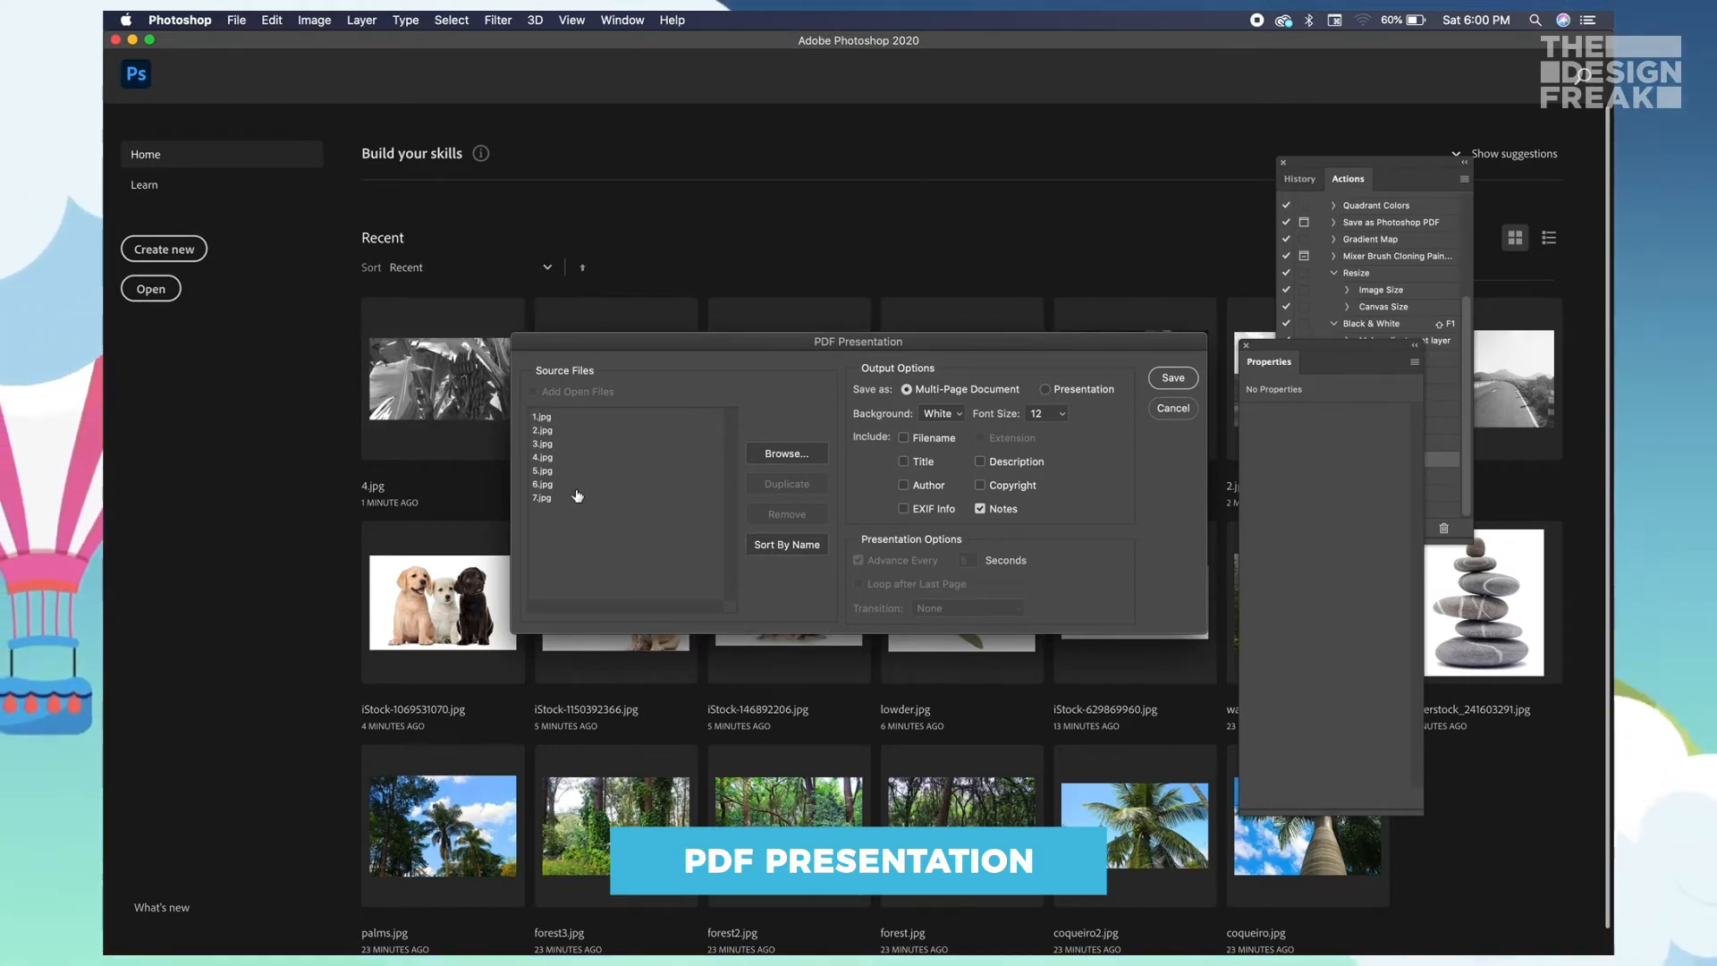
- Save the multi-page document into the TDF folder on the Desktop under the name new PDF.pdf
click(1172, 379)
click(558, 252)
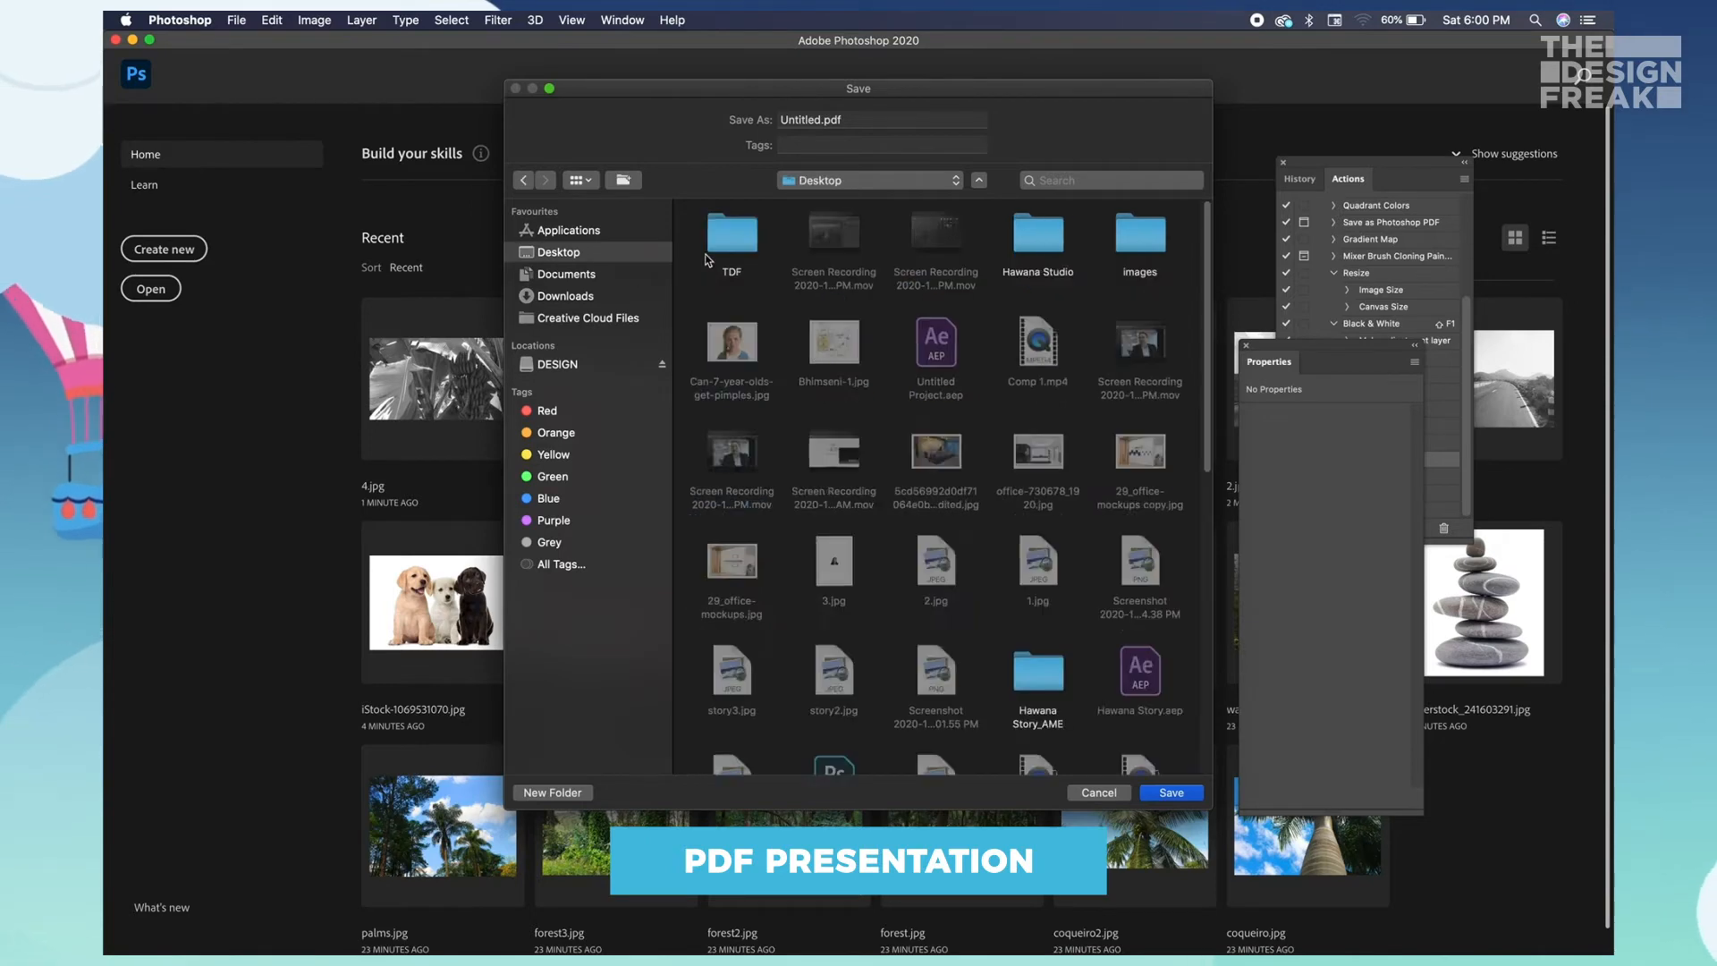
double_click(942, 340)
double_click(822, 119)
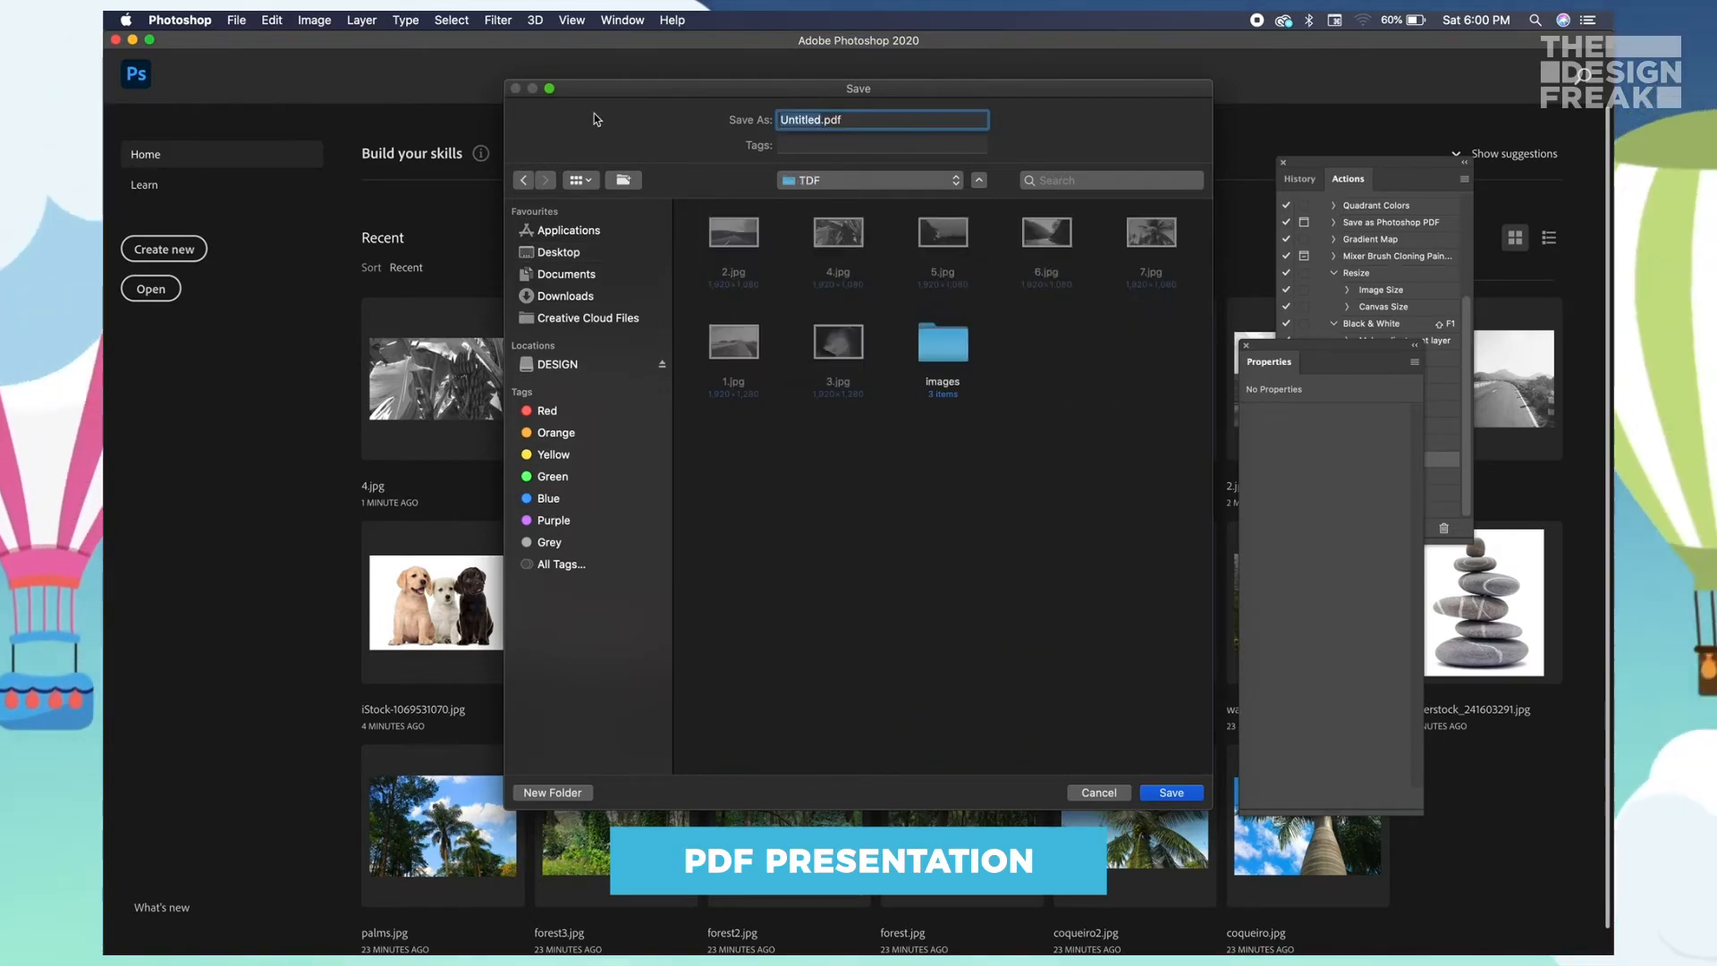
text(new PDF)
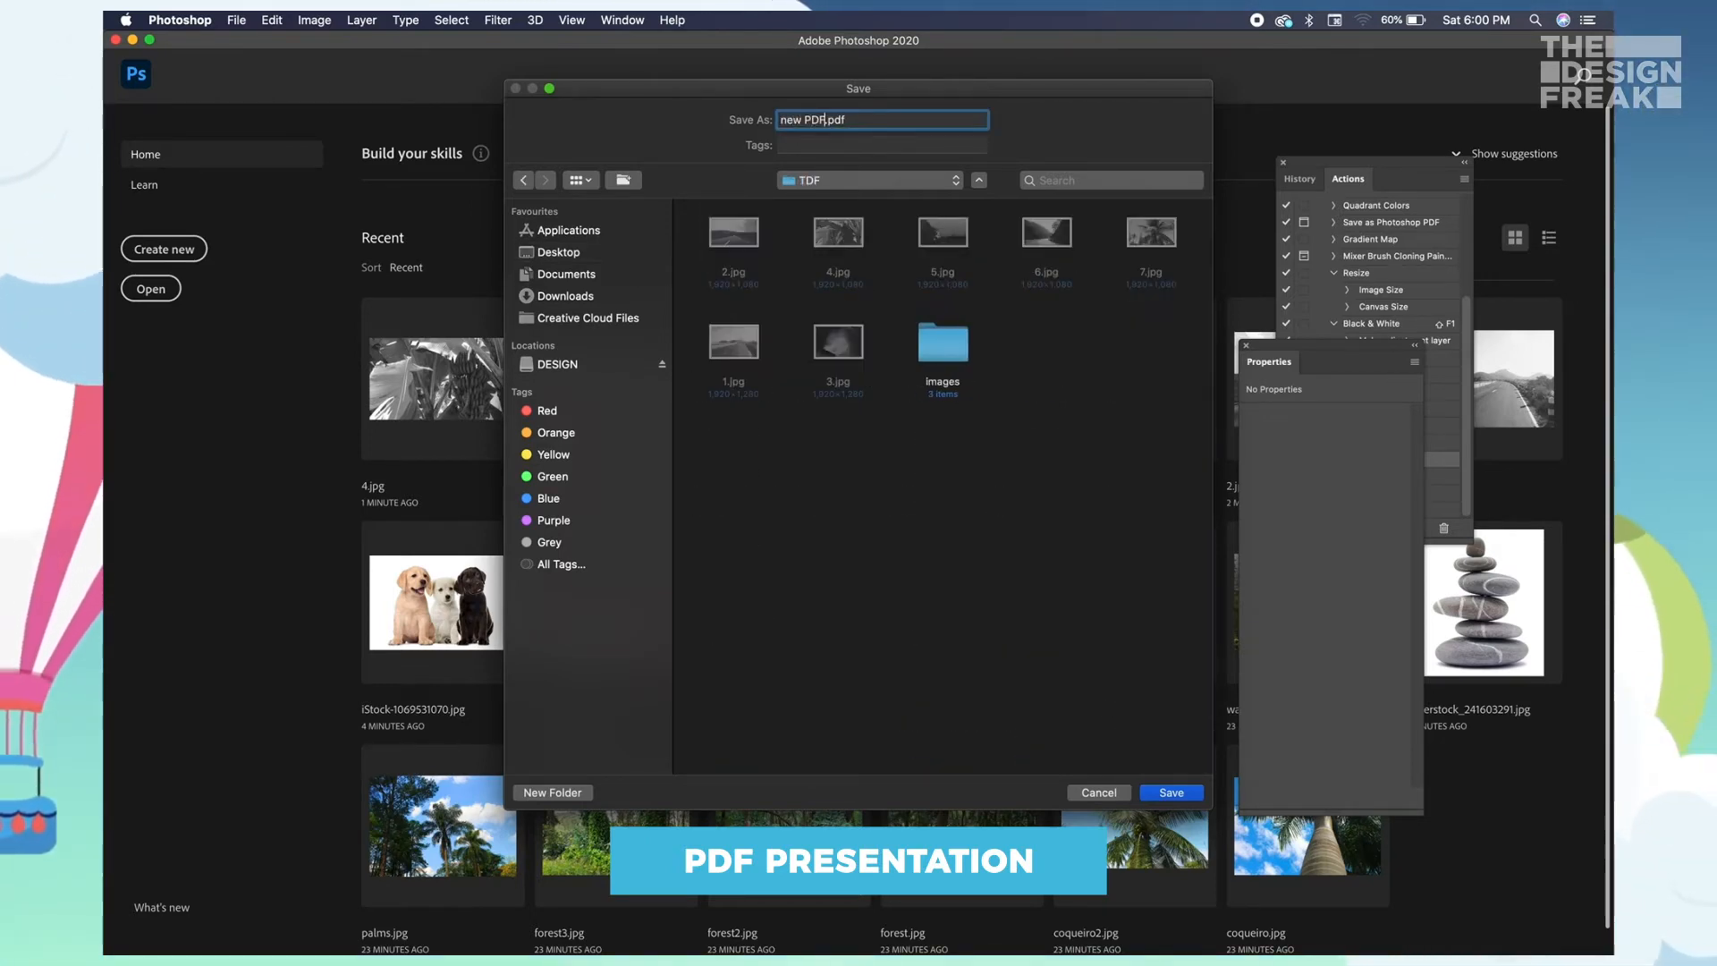
key(Return)
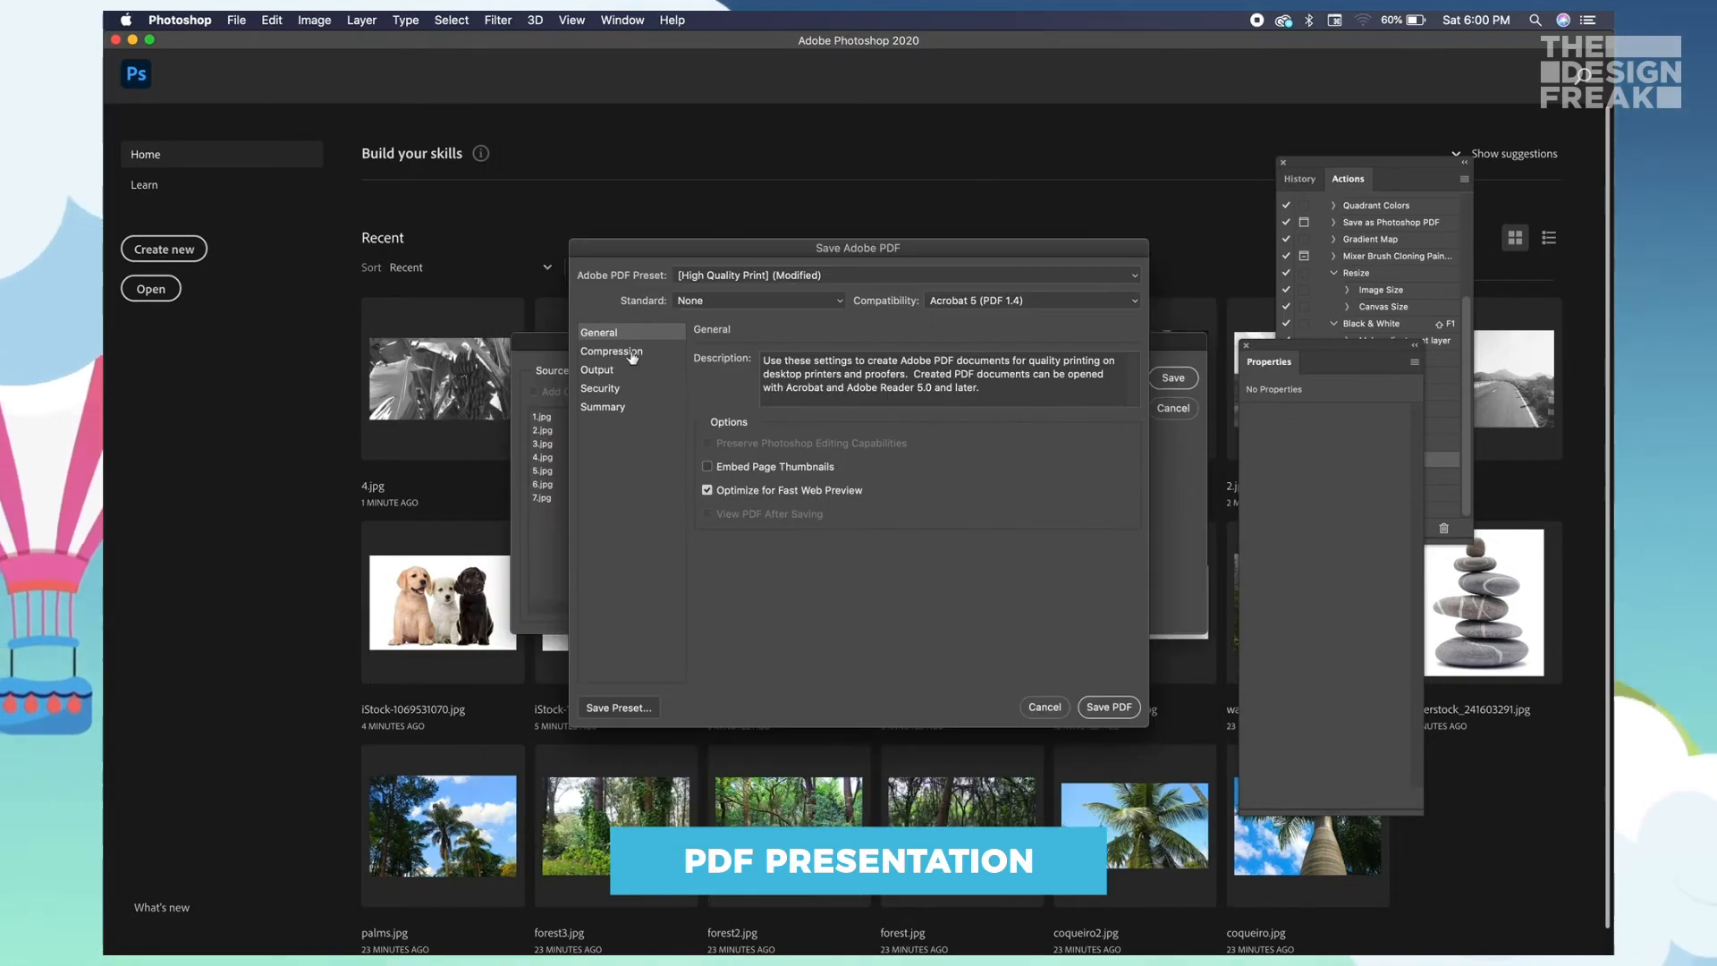
- Review the compression, output and summary settings, keep the [High Quality Print] (Modified) preset and save the PDF
click(797, 273)
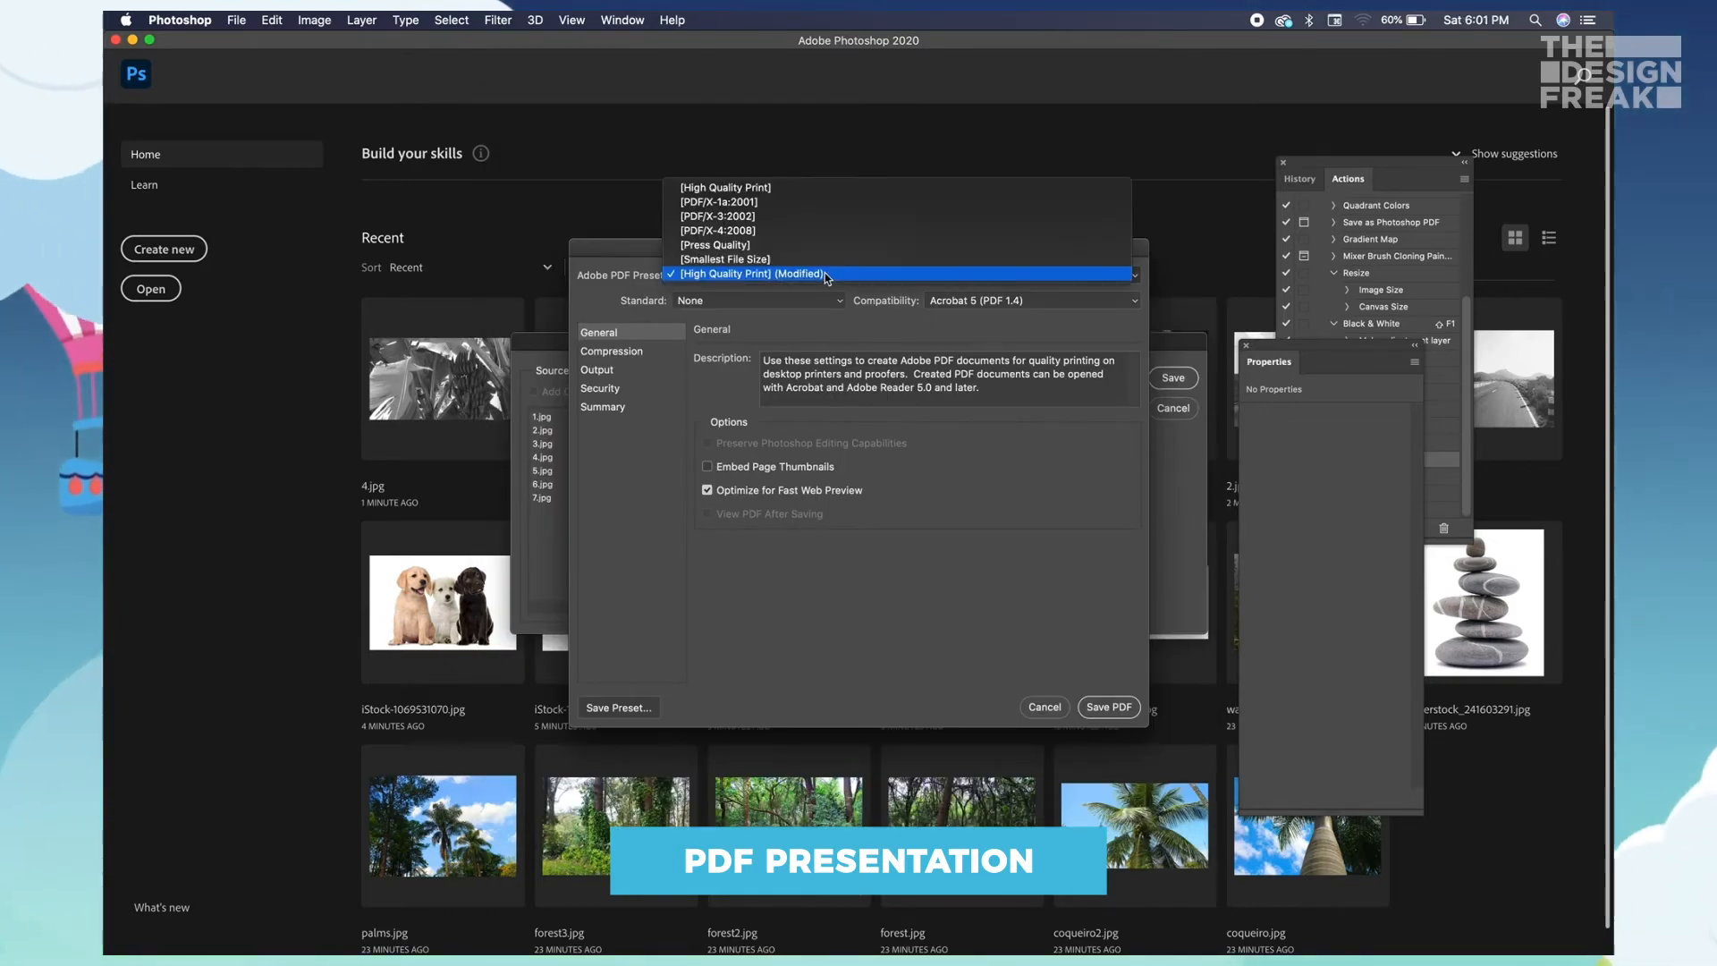
click(826, 275)
click(636, 352)
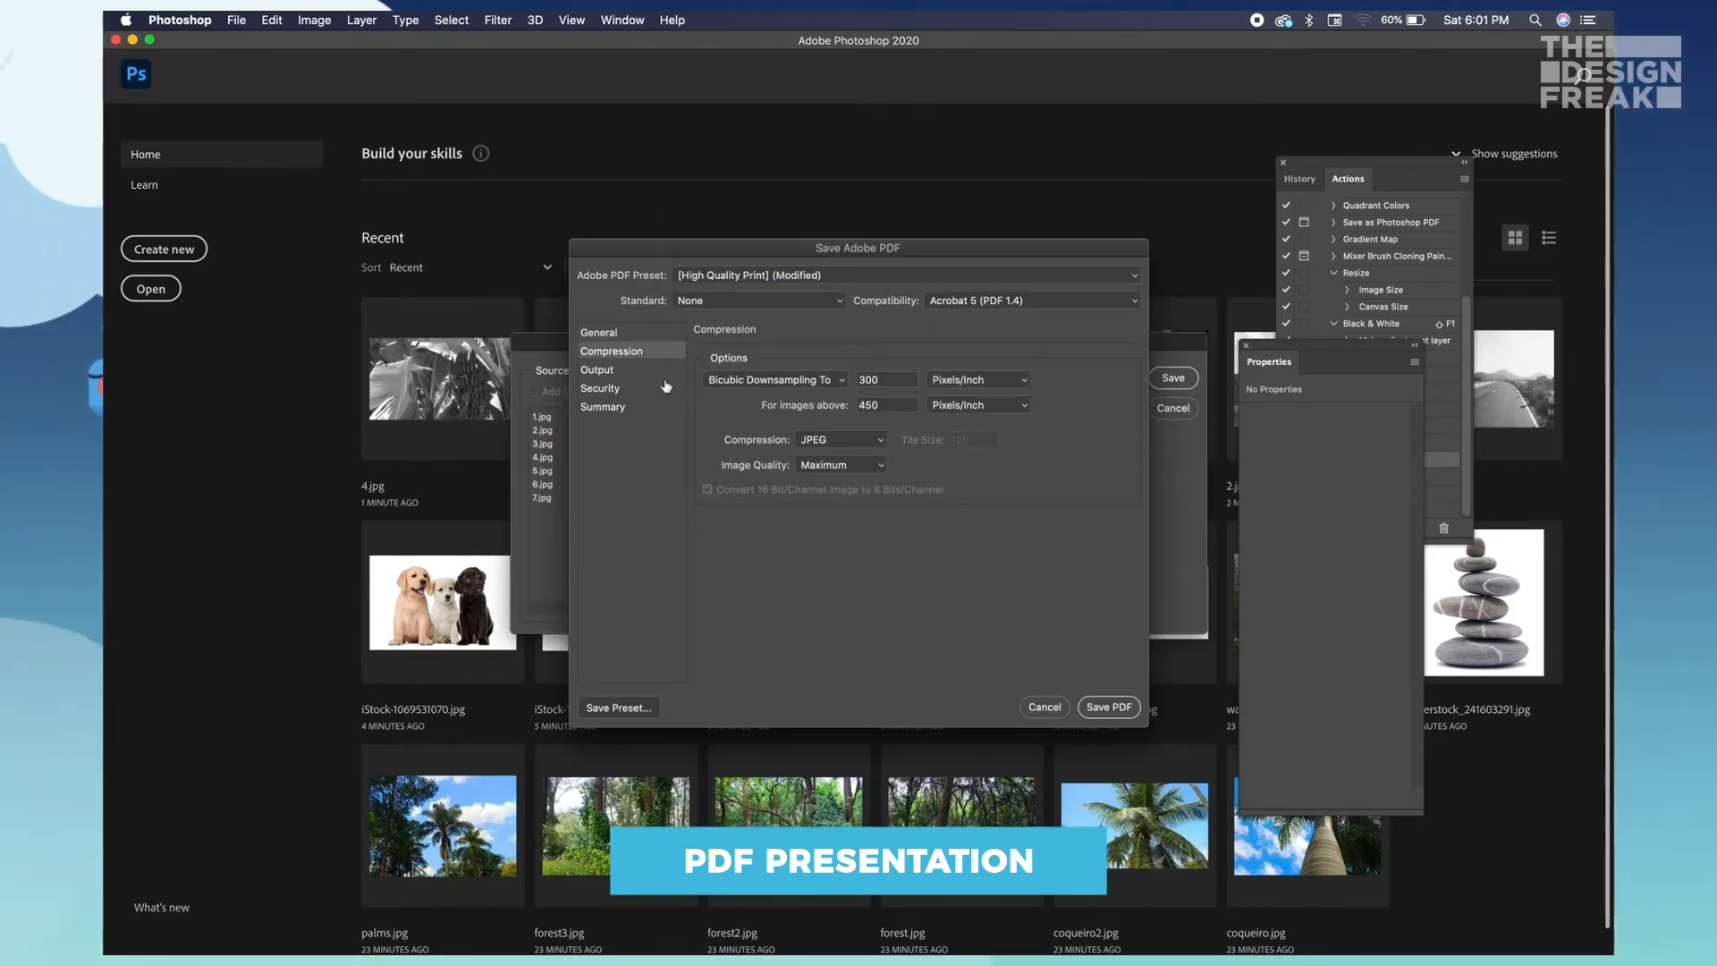
click(649, 372)
click(640, 408)
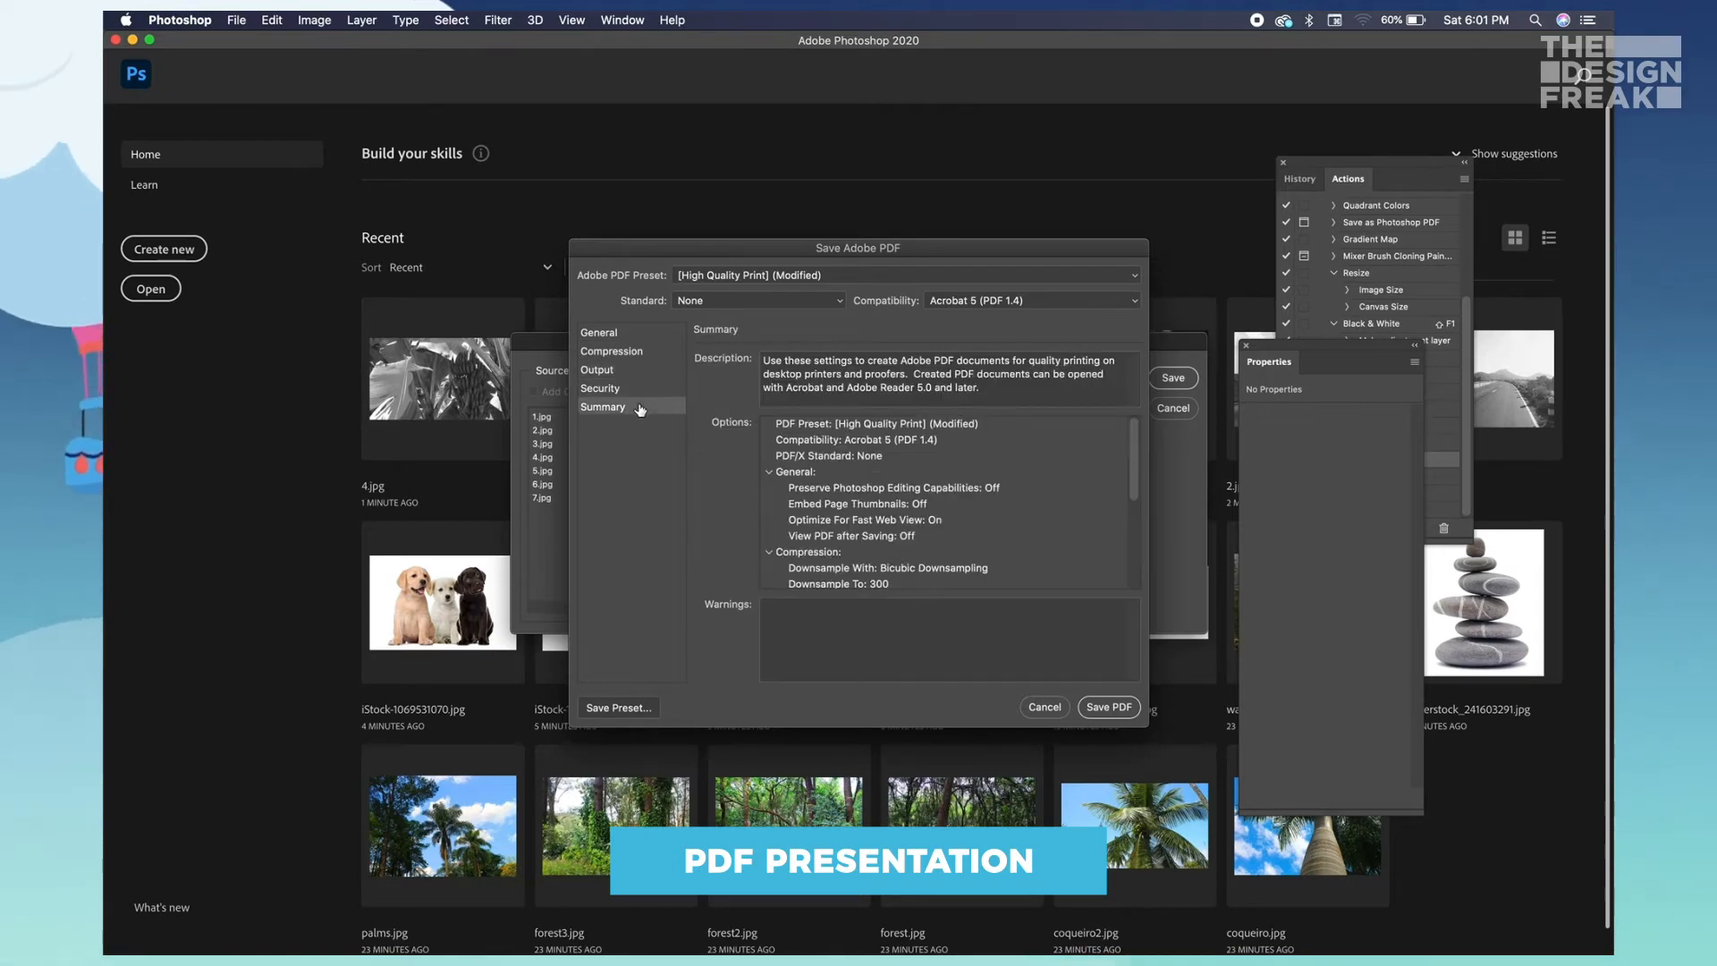
click(1110, 706)
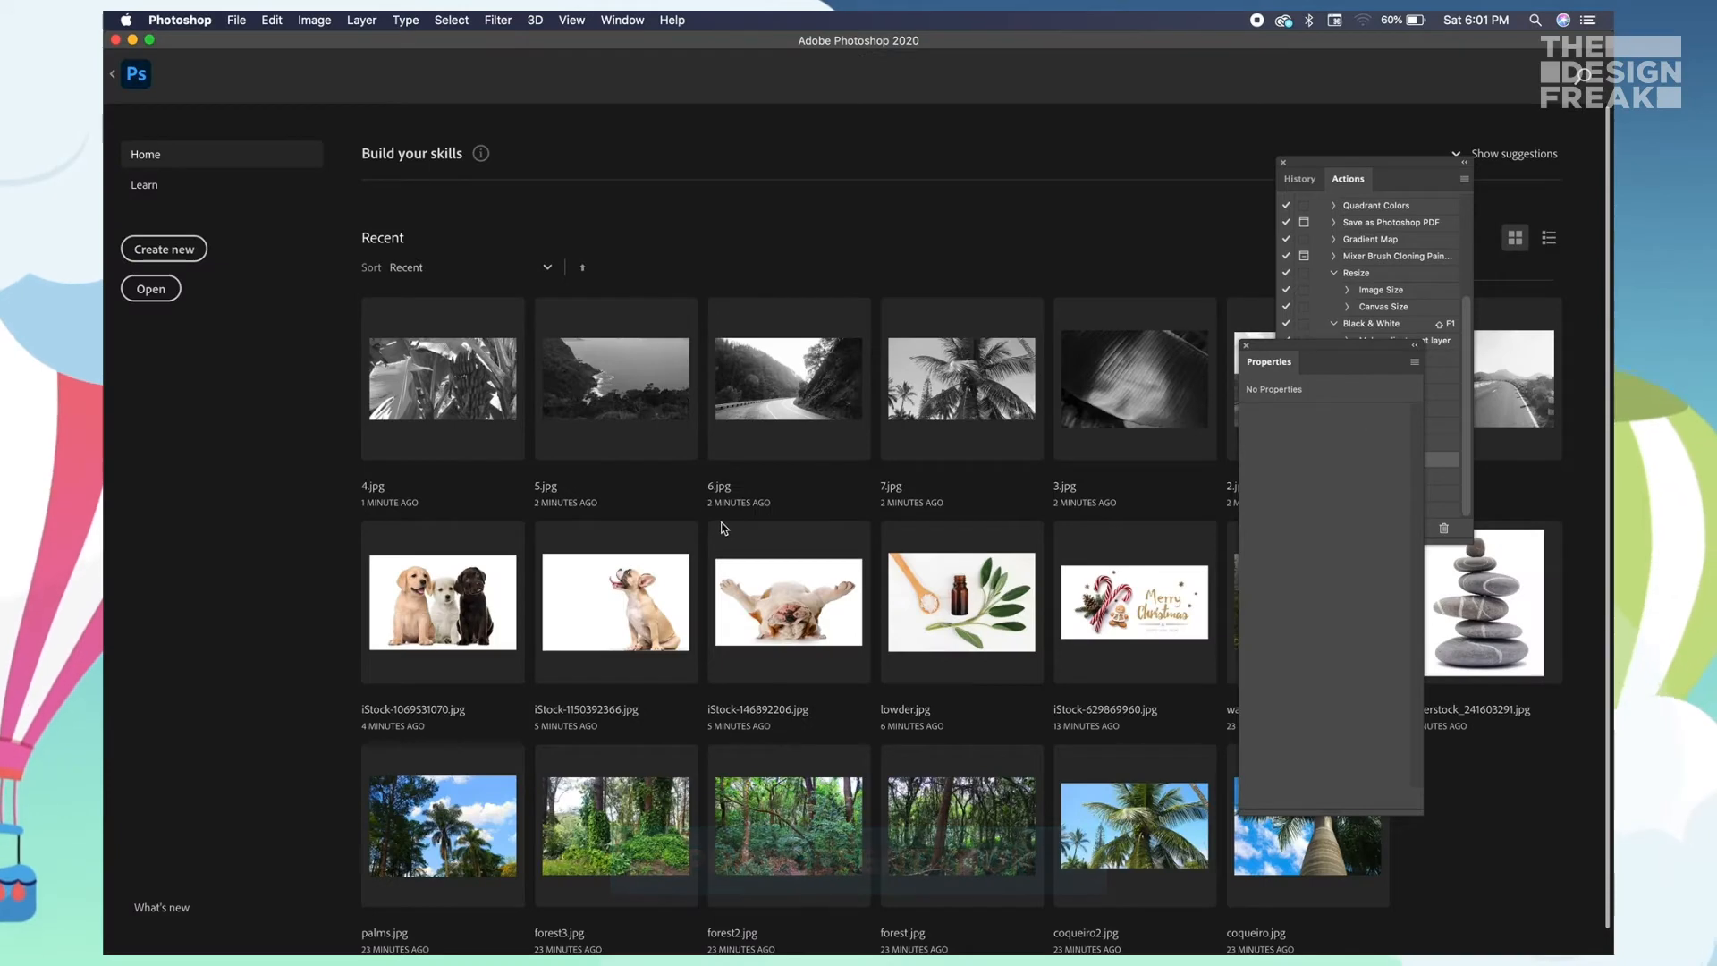
- Switch to Finder and preview the pages of new PDF.pdf with Quick Look
key(super+Tab)
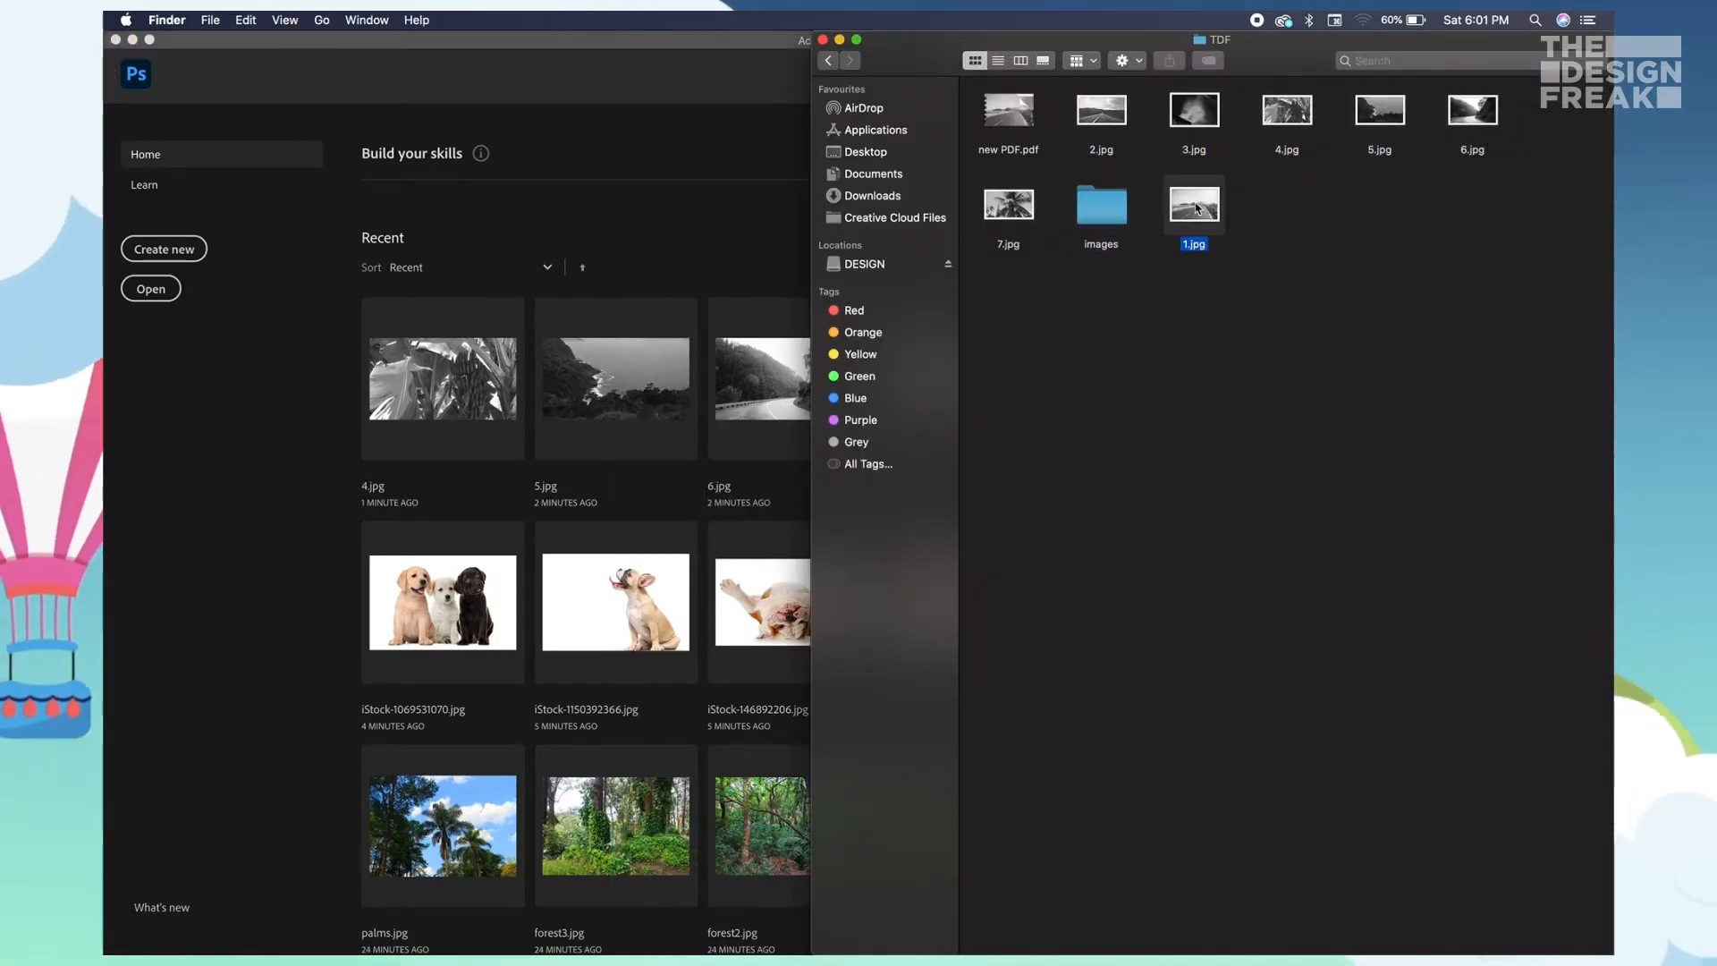
key(space)
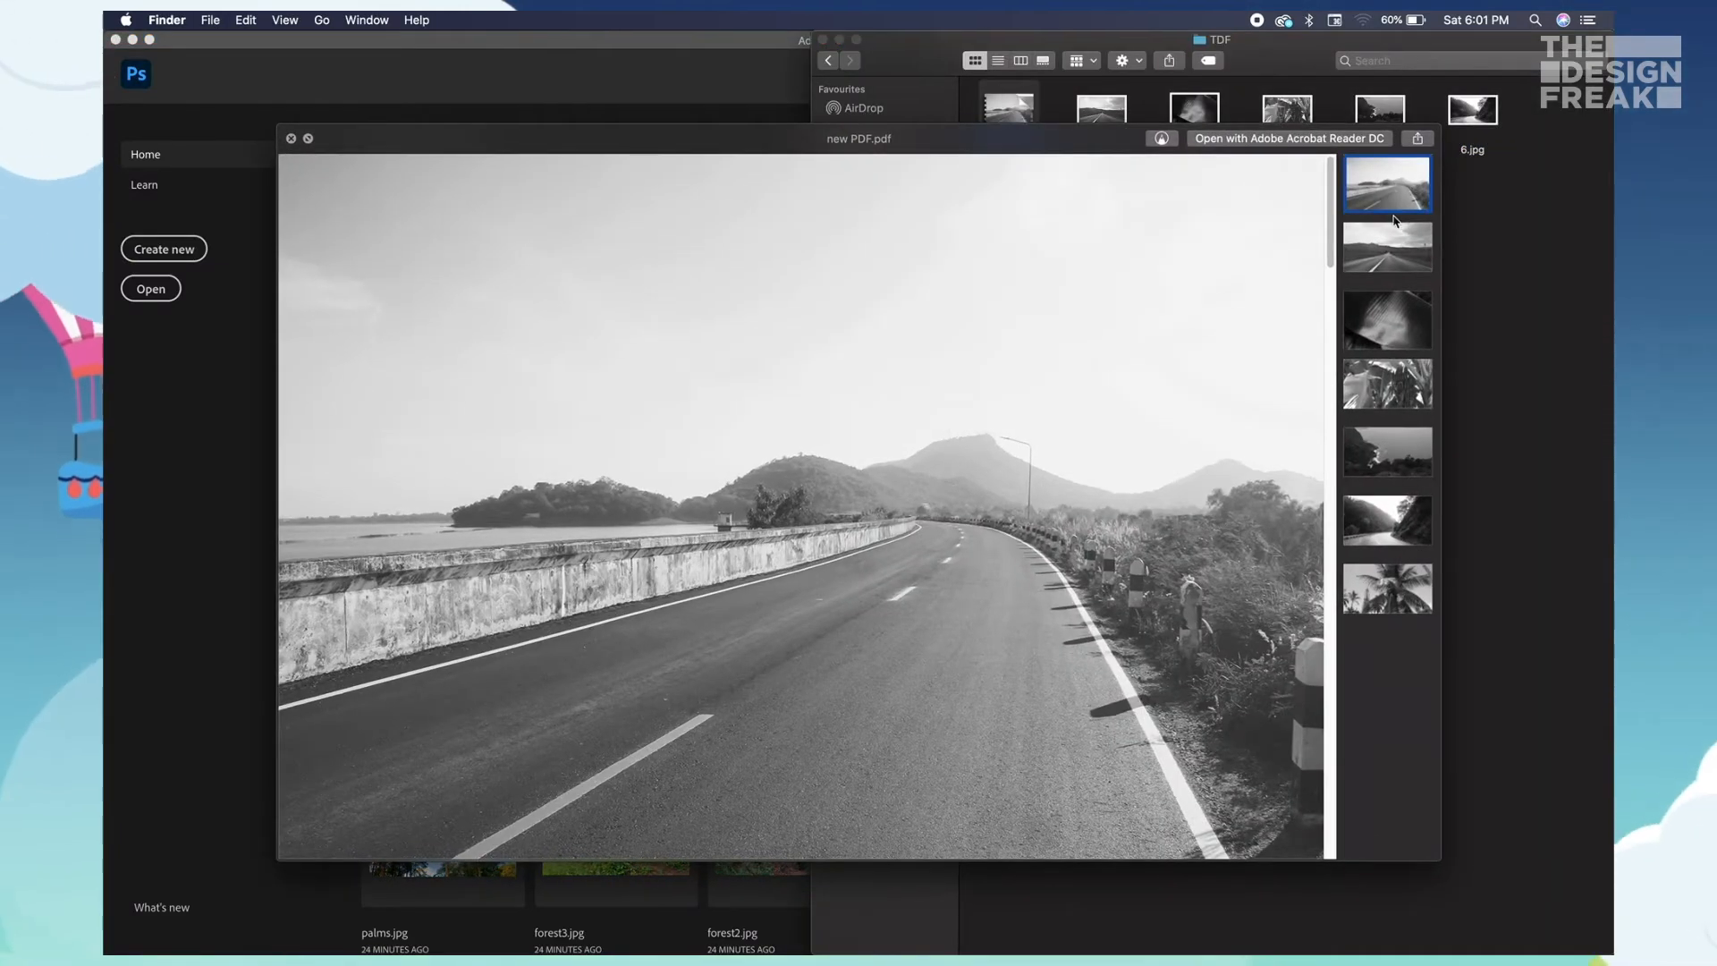
click(1387, 247)
click(1393, 324)
click(1389, 391)
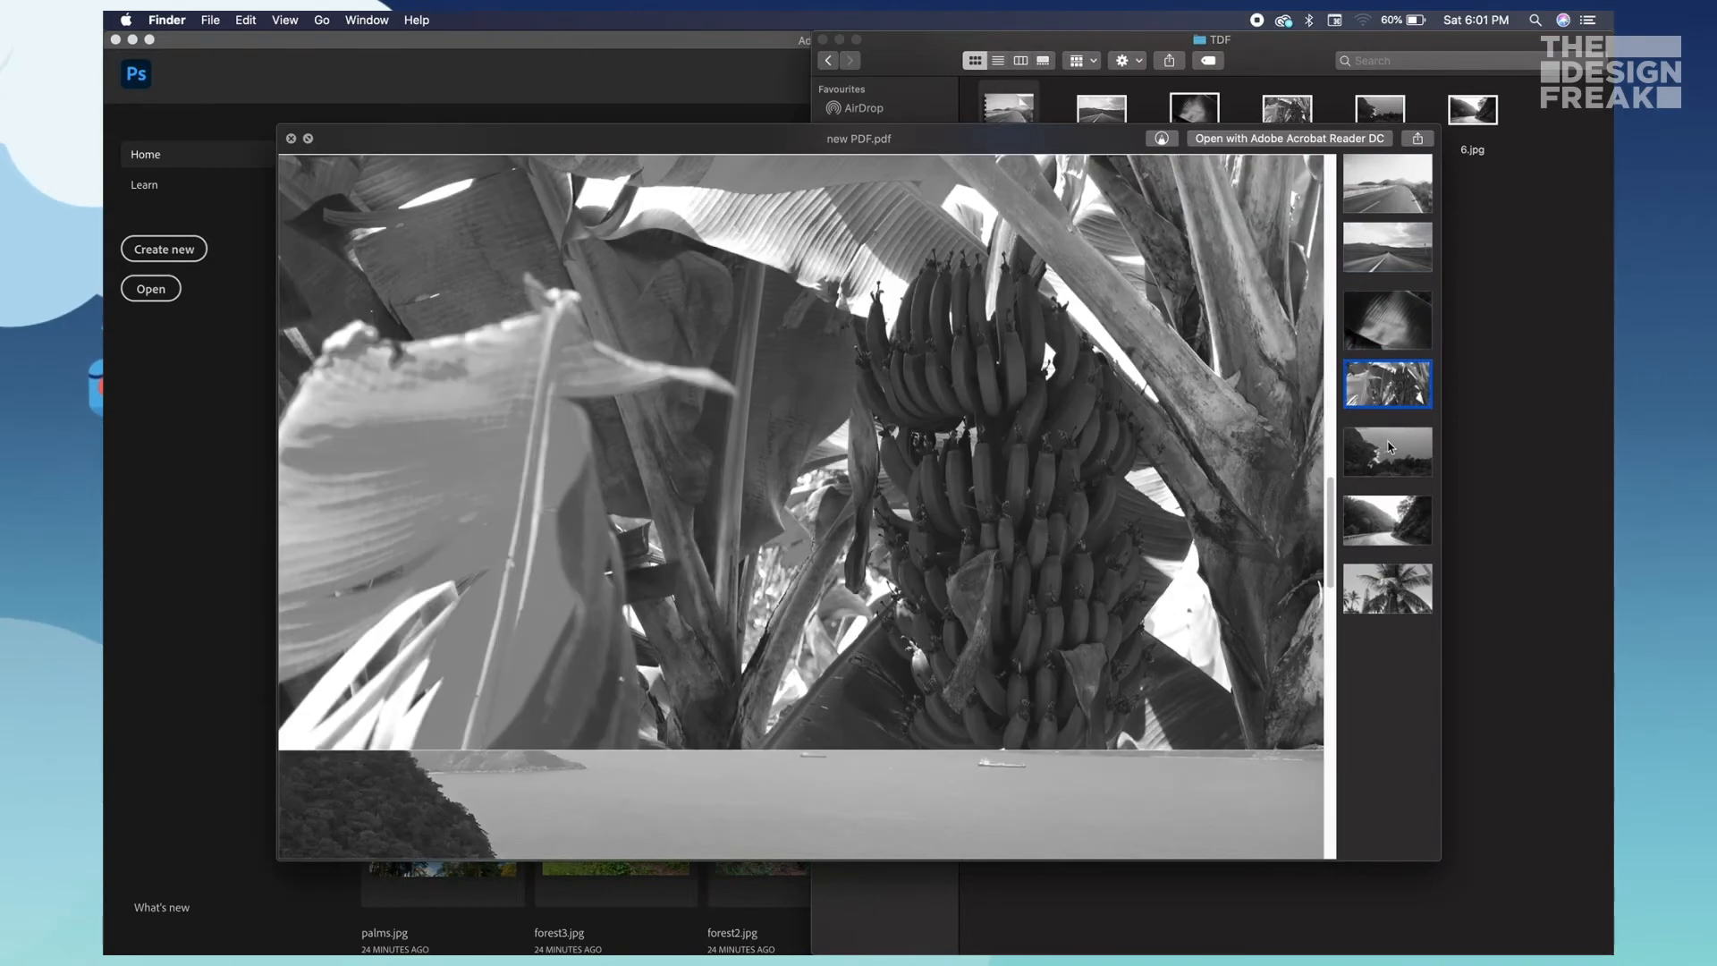
click(1391, 448)
click(1401, 581)
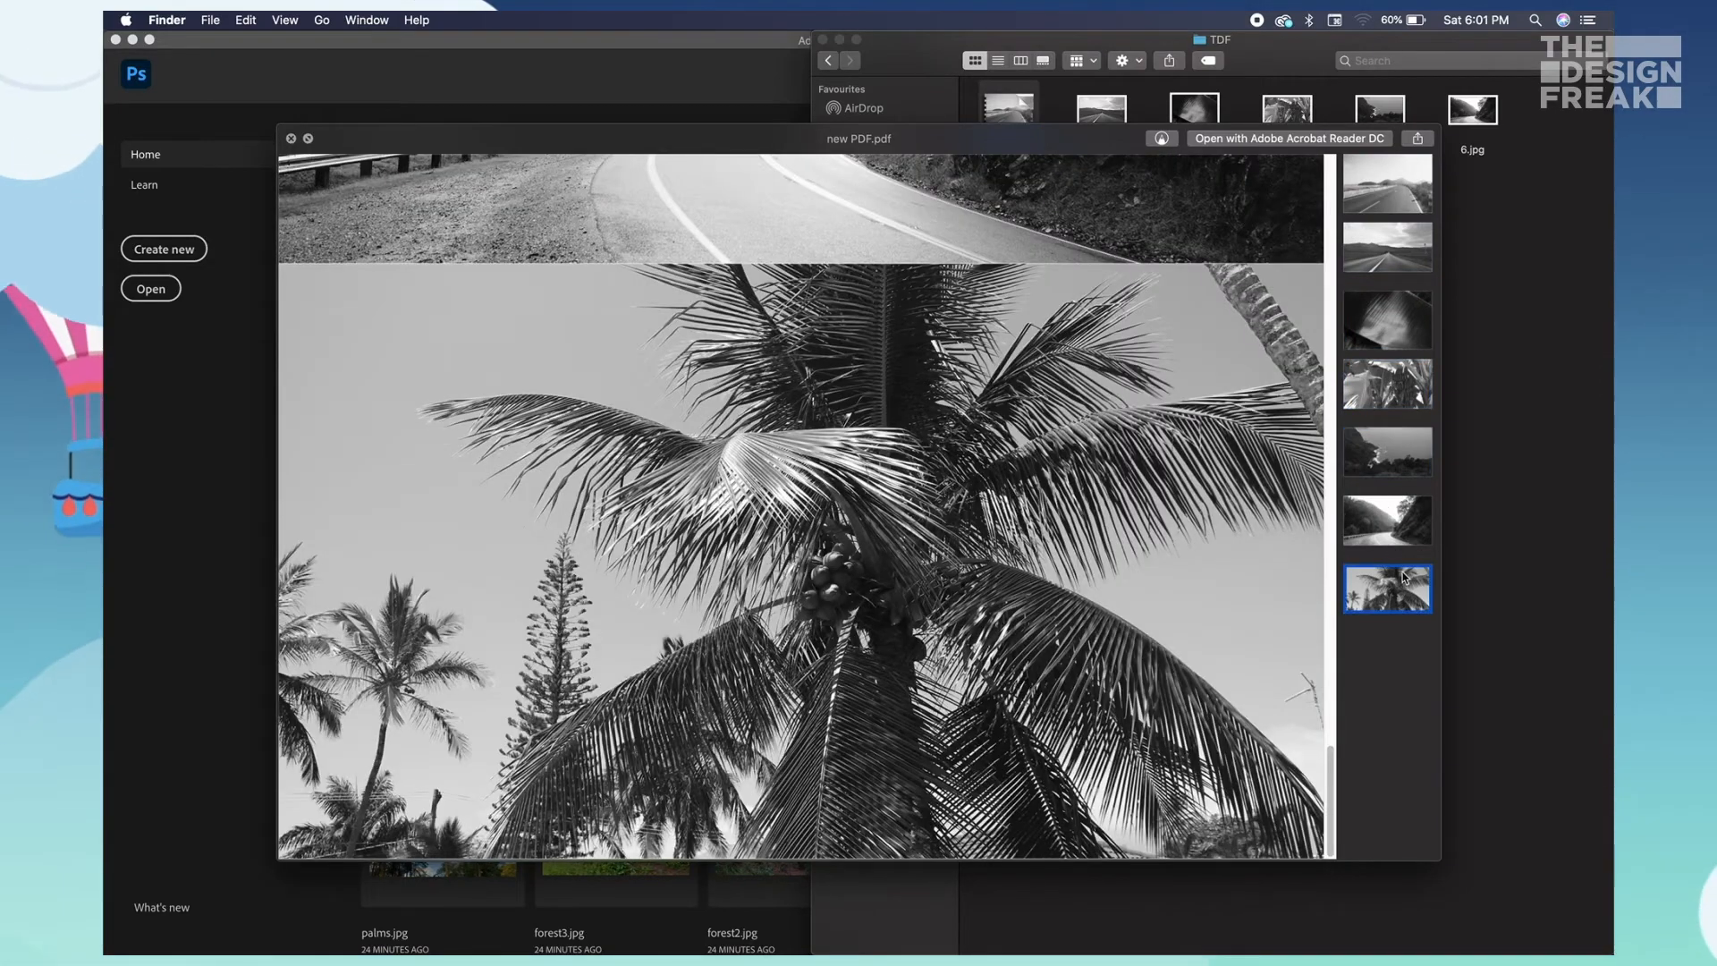
key(space)
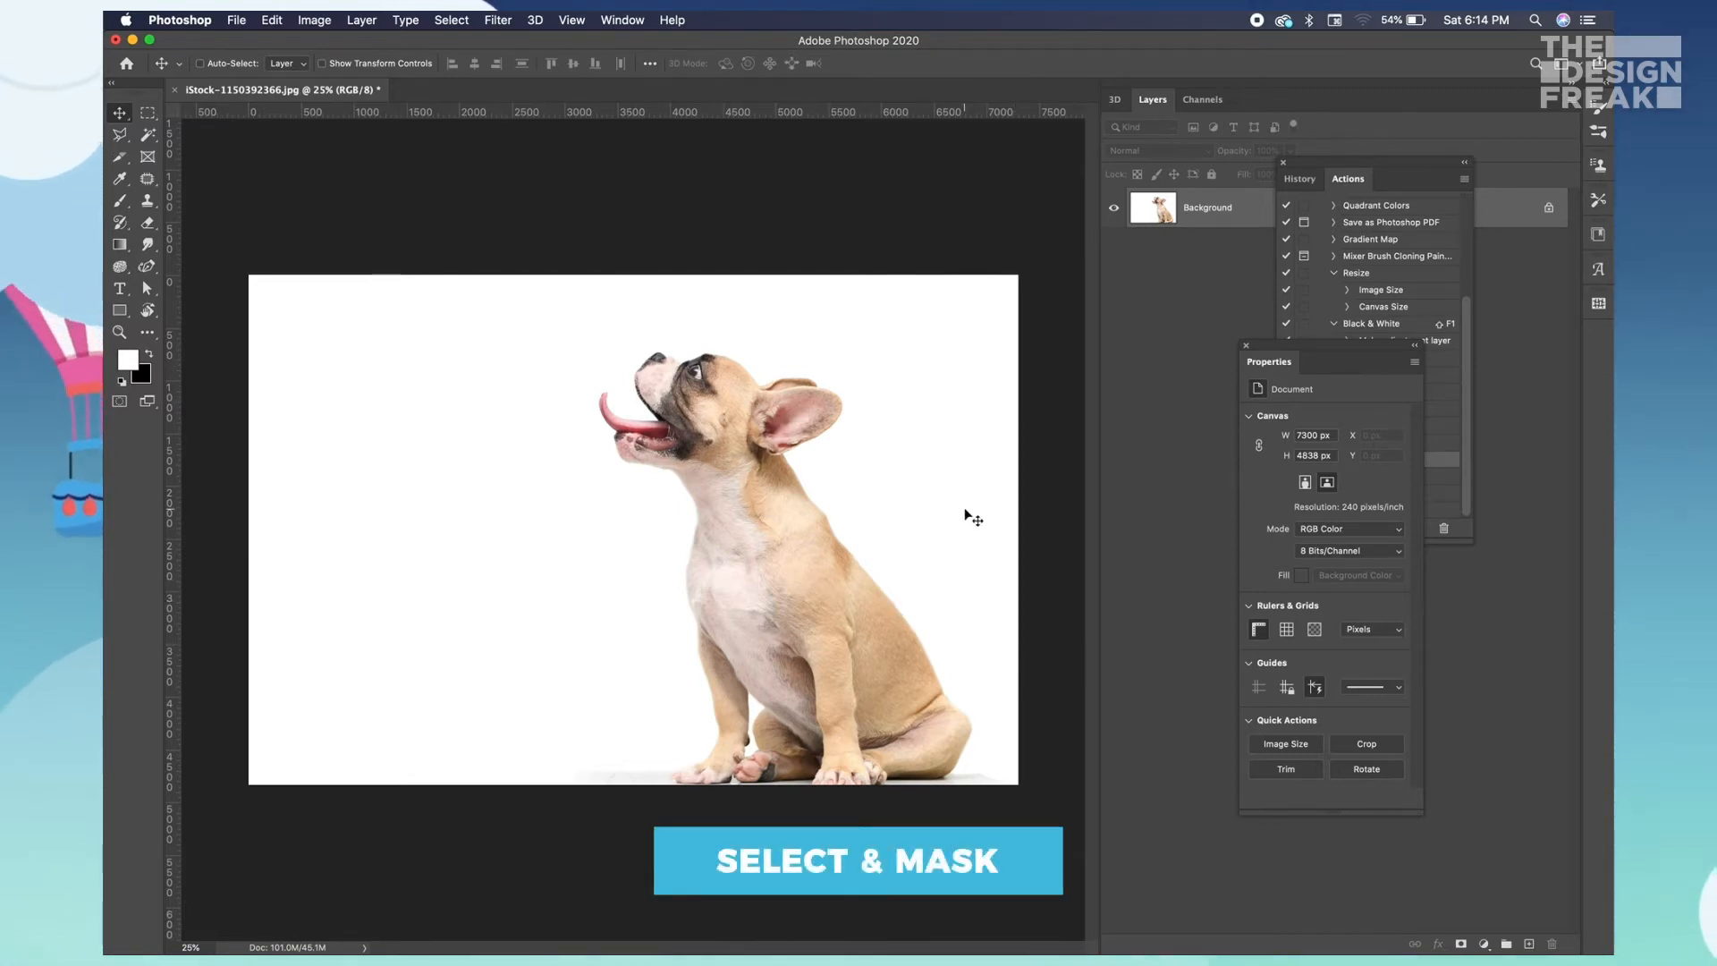
- Select the white areas of the dog photo with Color Range, using Sampled Colors and a fuzziness of 40
click(535, 20)
mouse_move(453, 20)
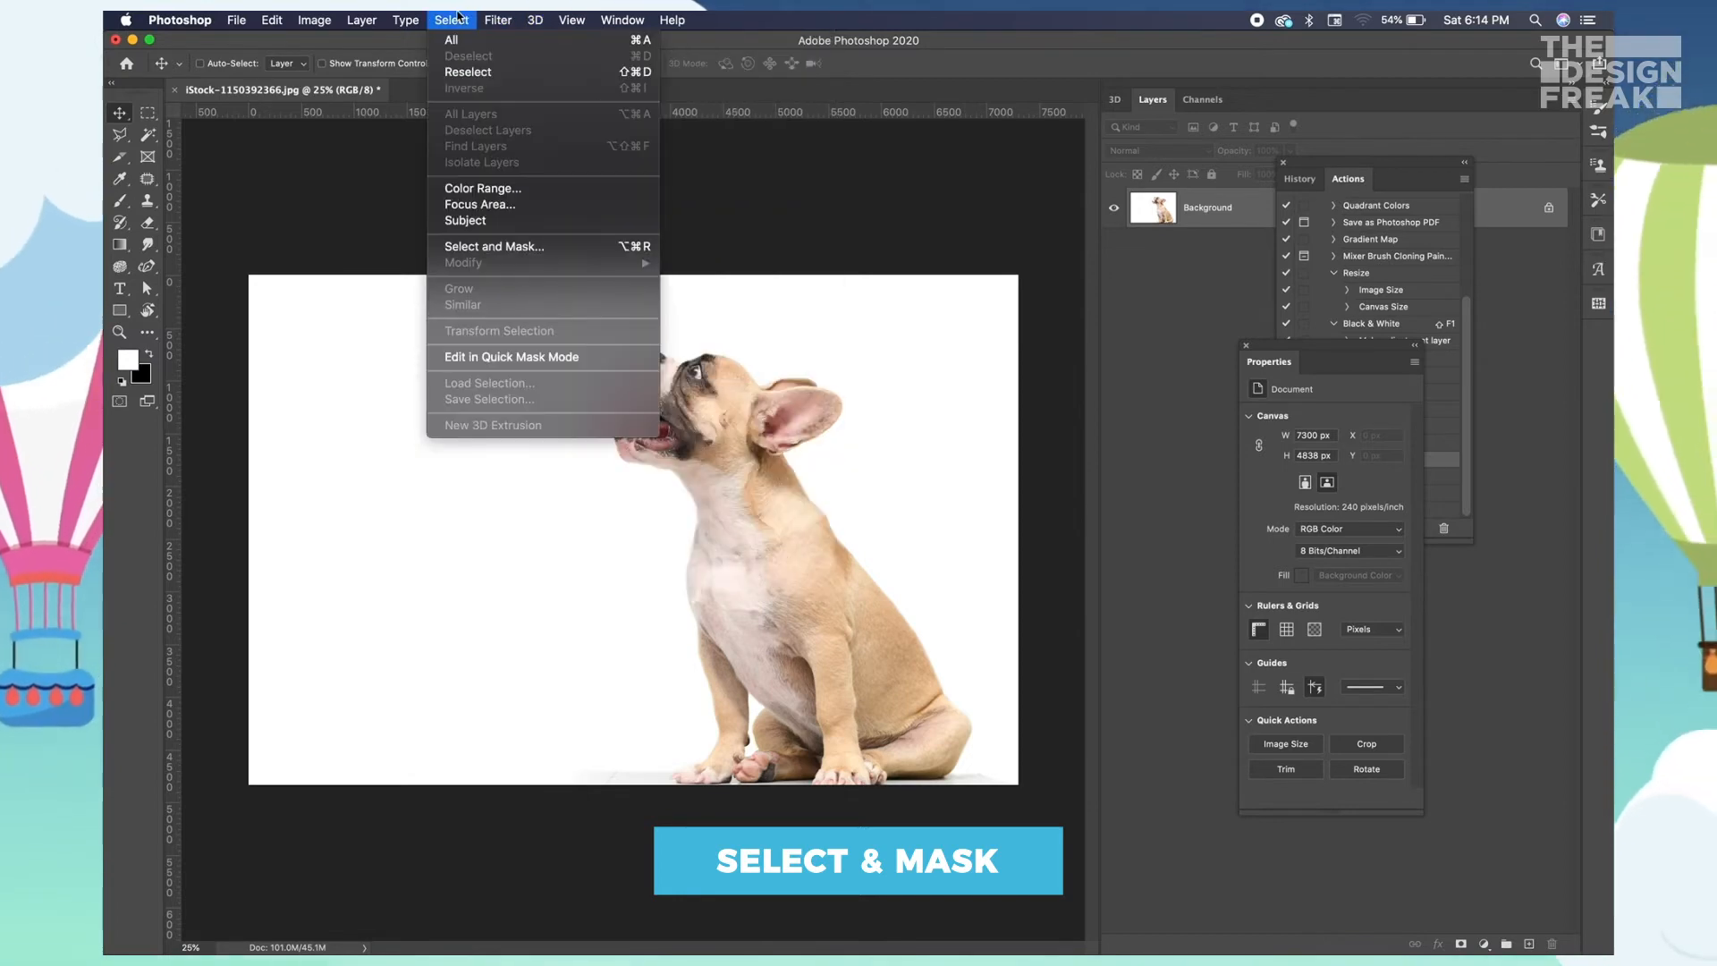
click(482, 188)
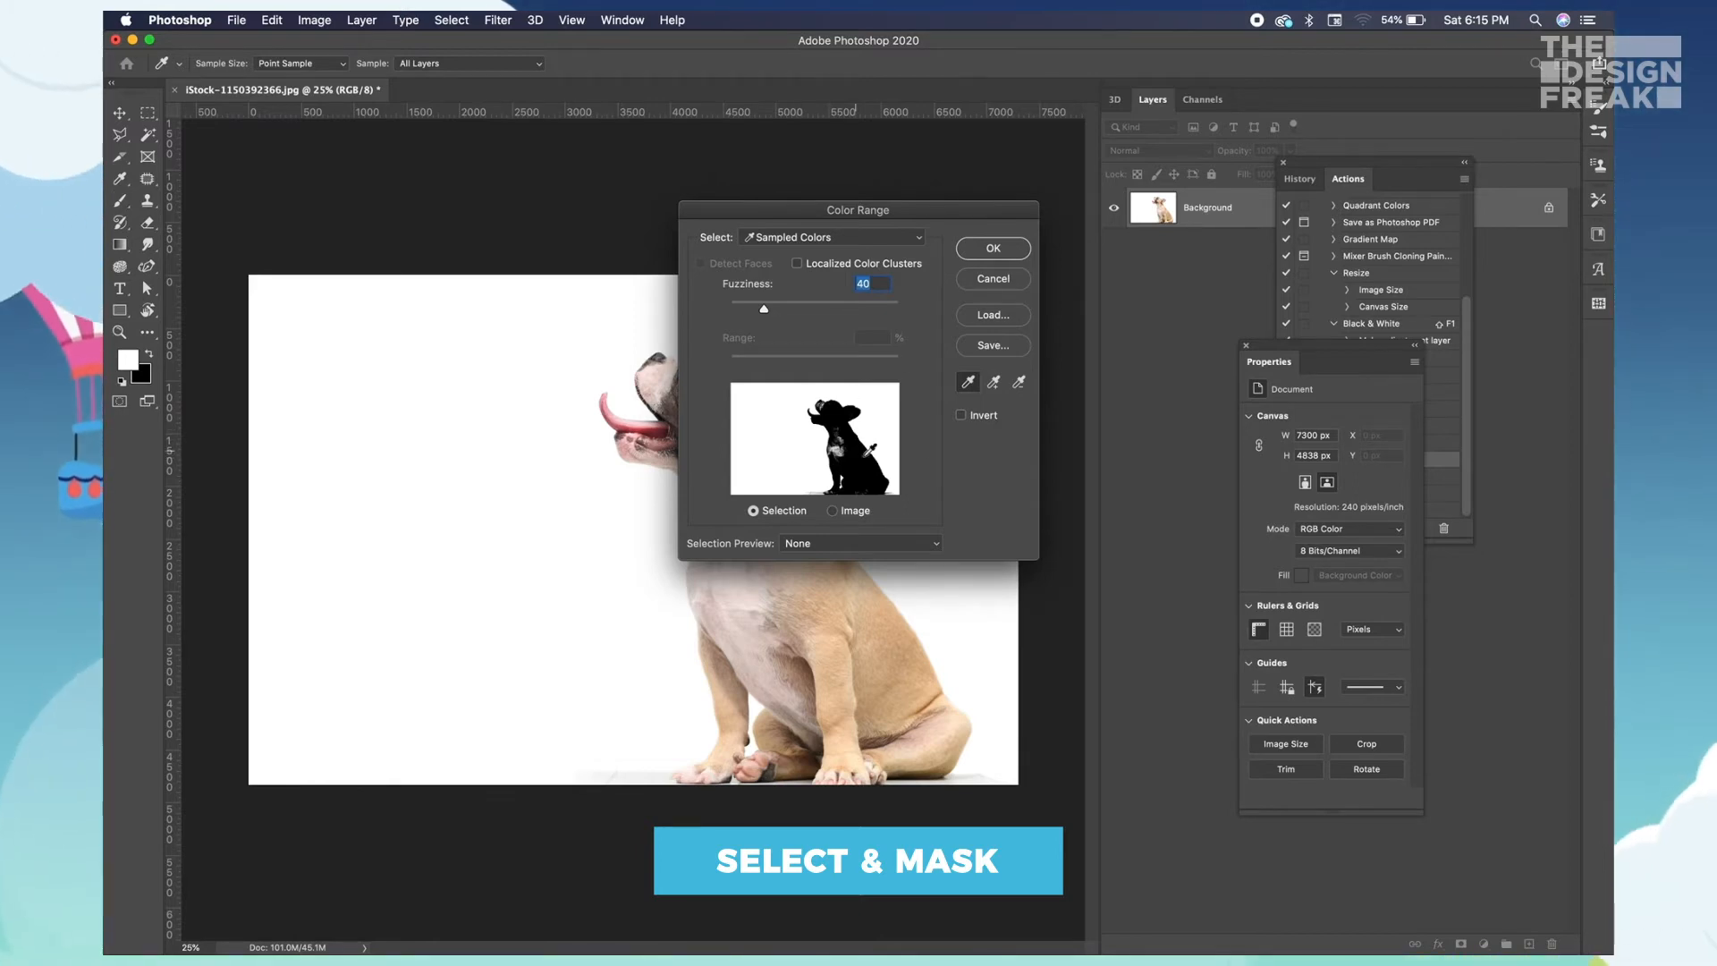
click(992, 248)
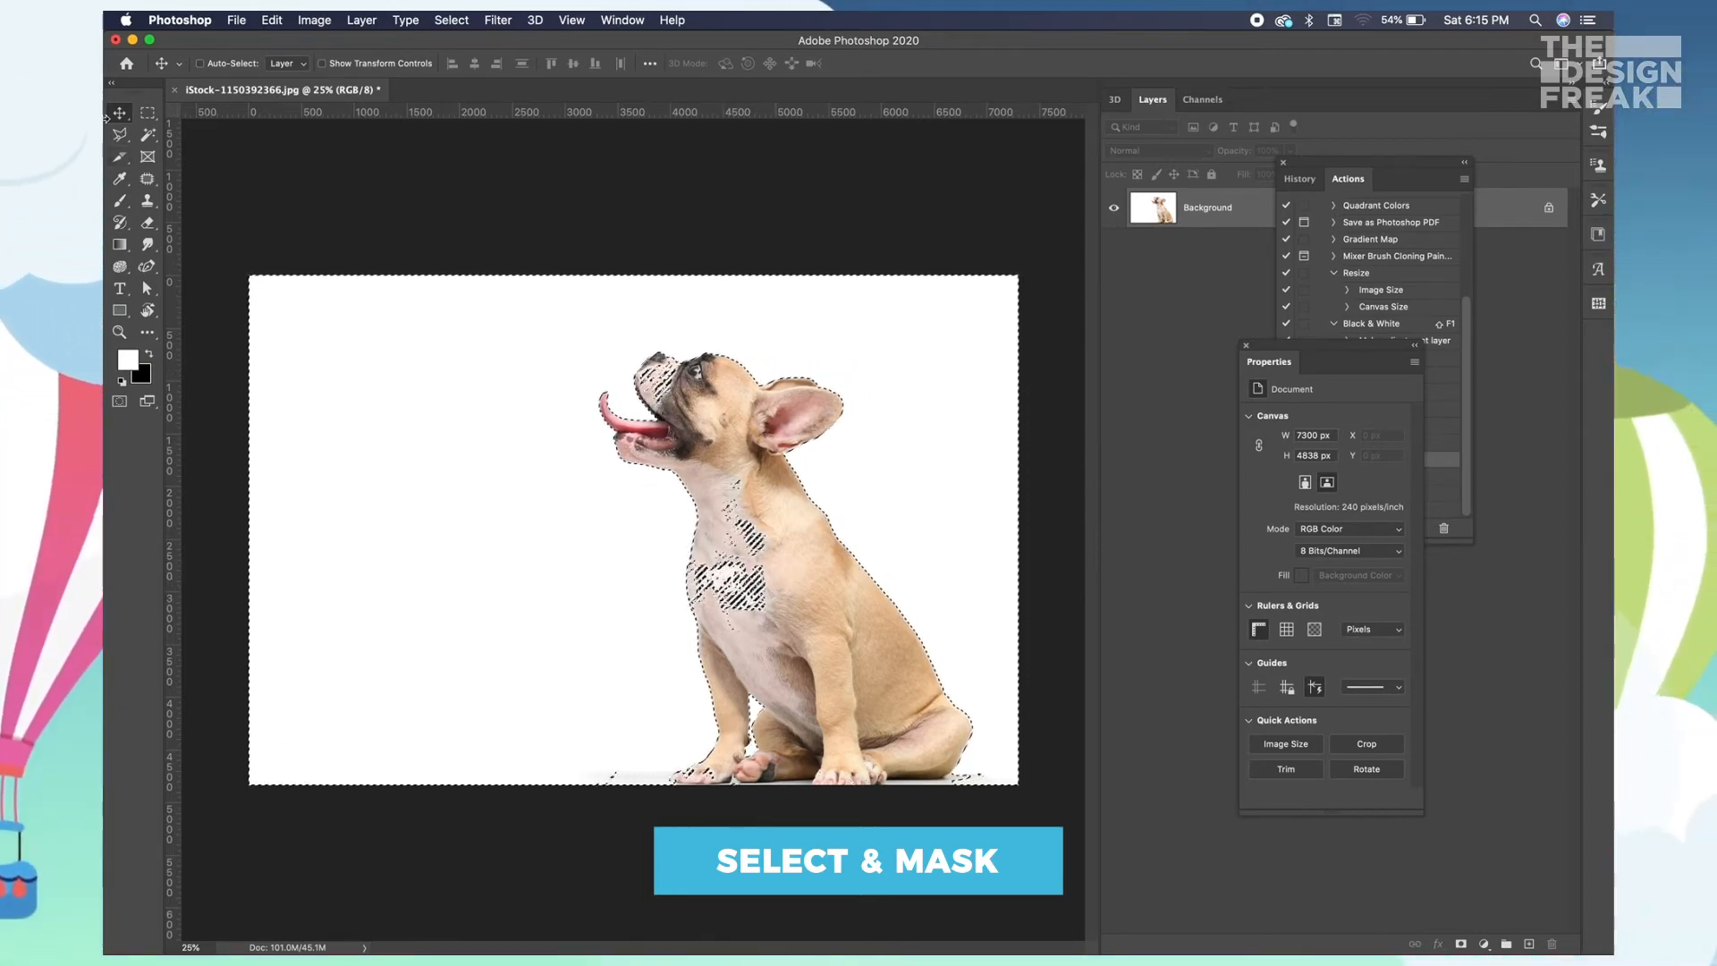
- Invert the selection to the dog and use the Lasso in add mode to fill the unselected patches on its chest and muzzle
click(120, 134)
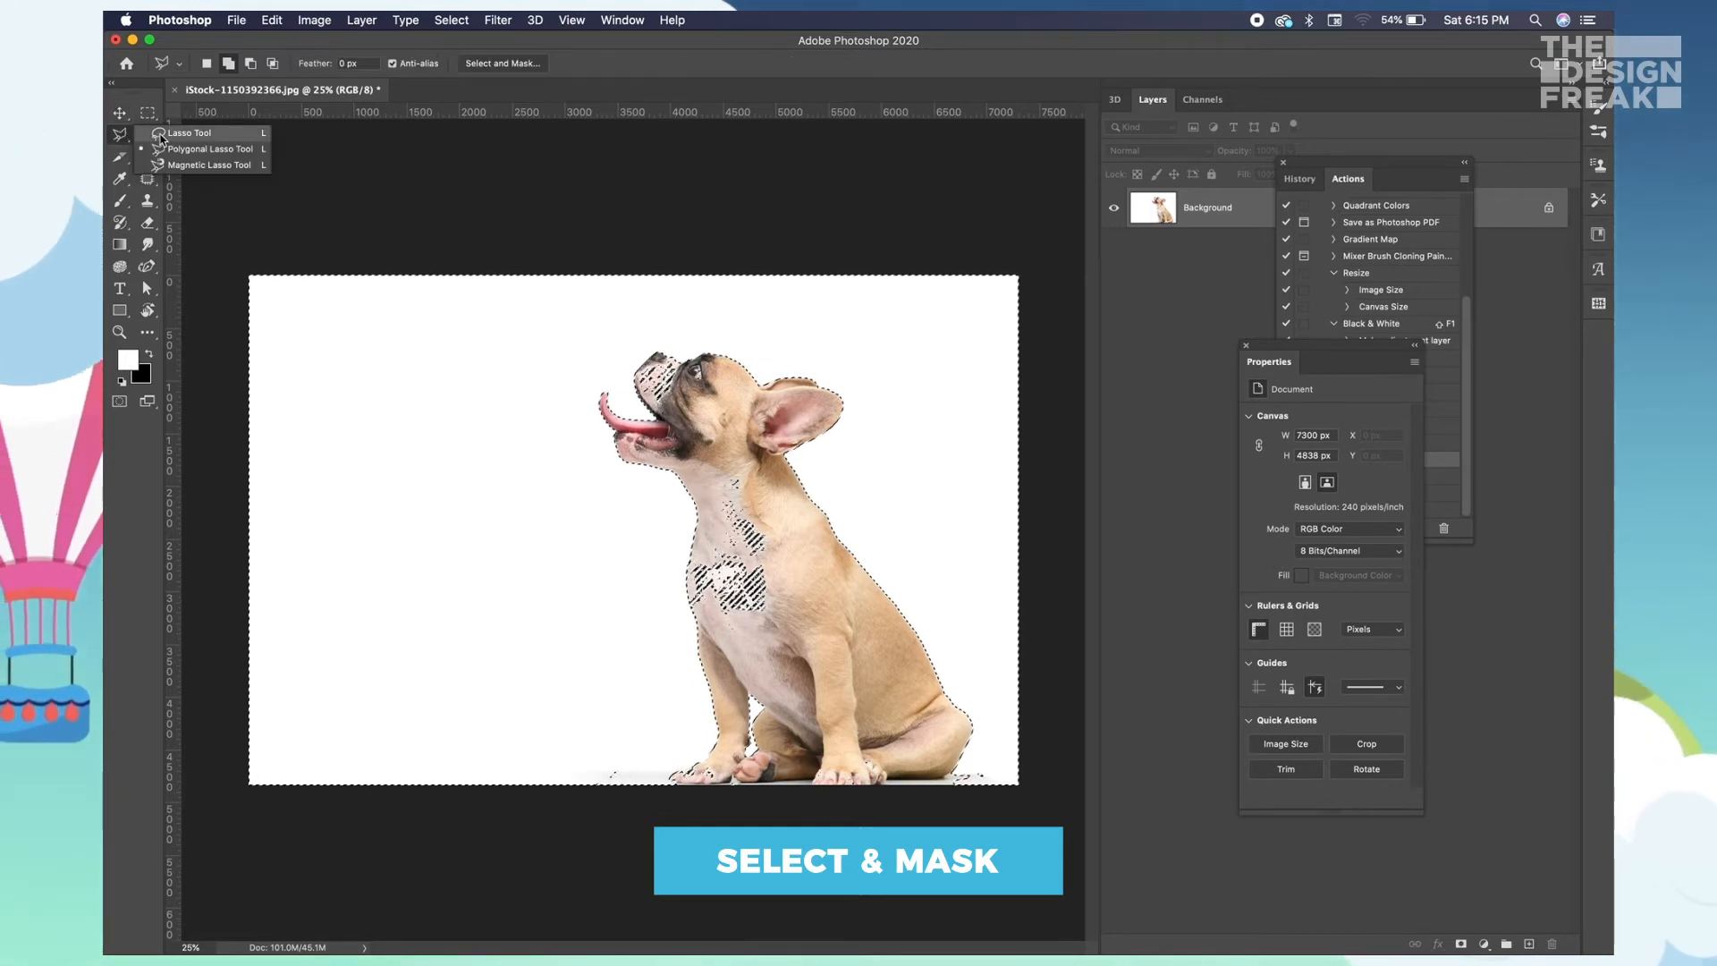
click(161, 134)
click(228, 62)
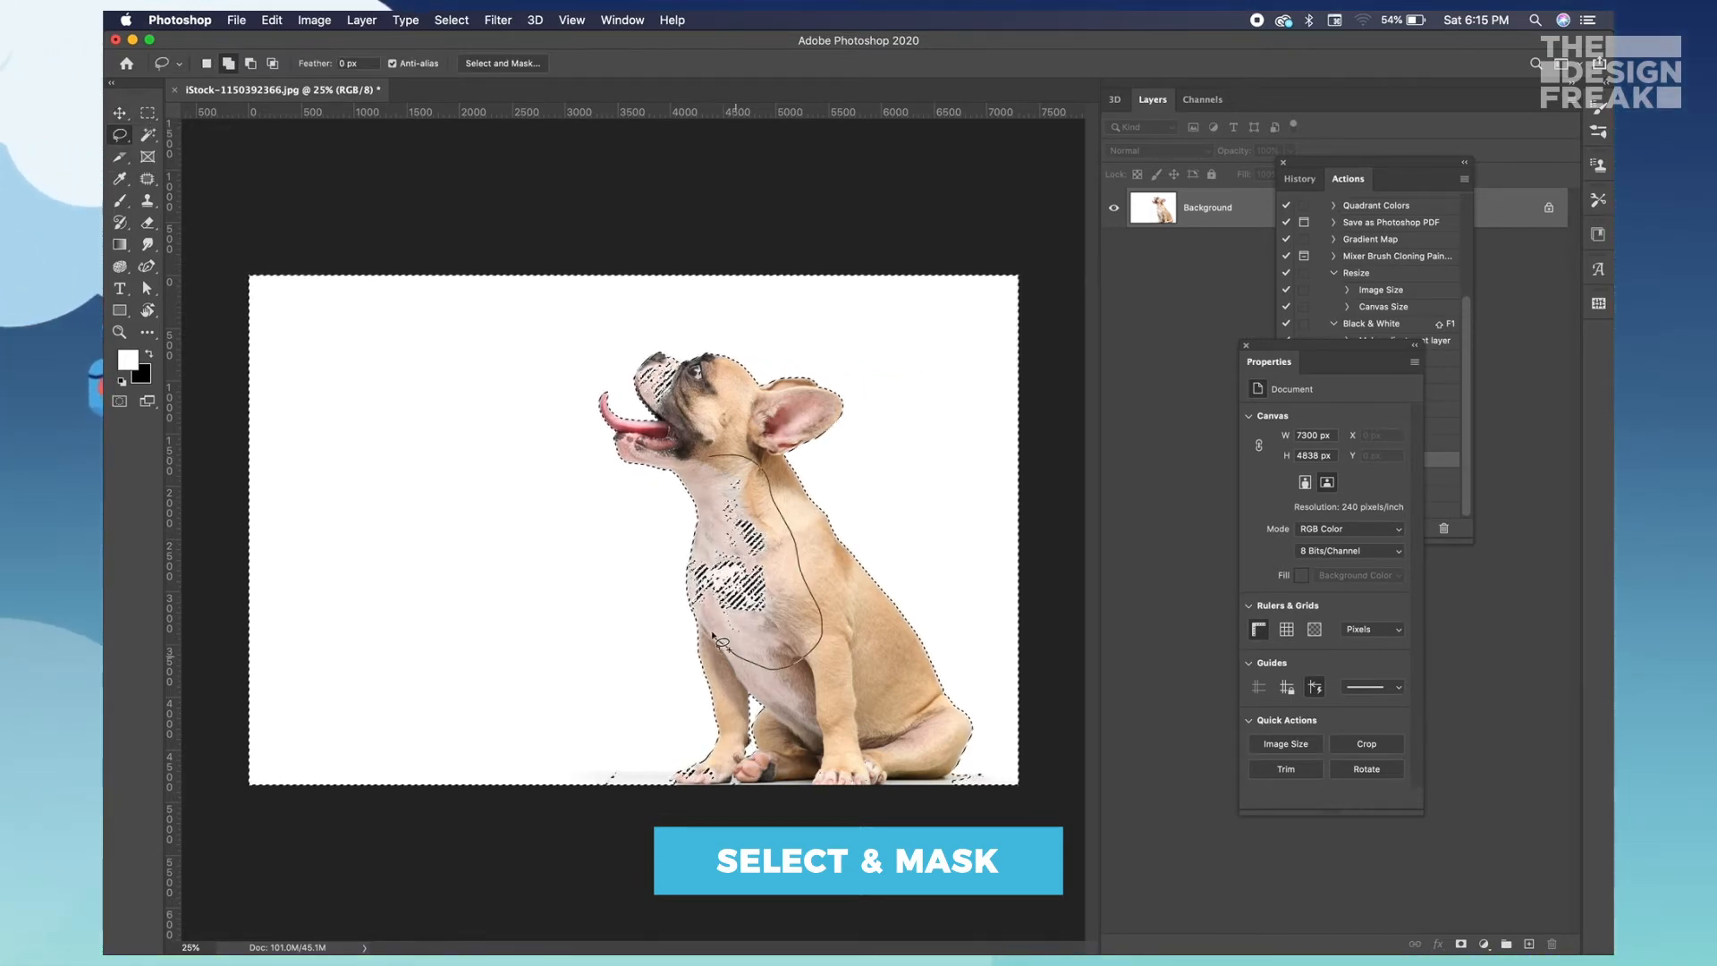
drag(714, 636, 700, 604)
drag(716, 526, 711, 458)
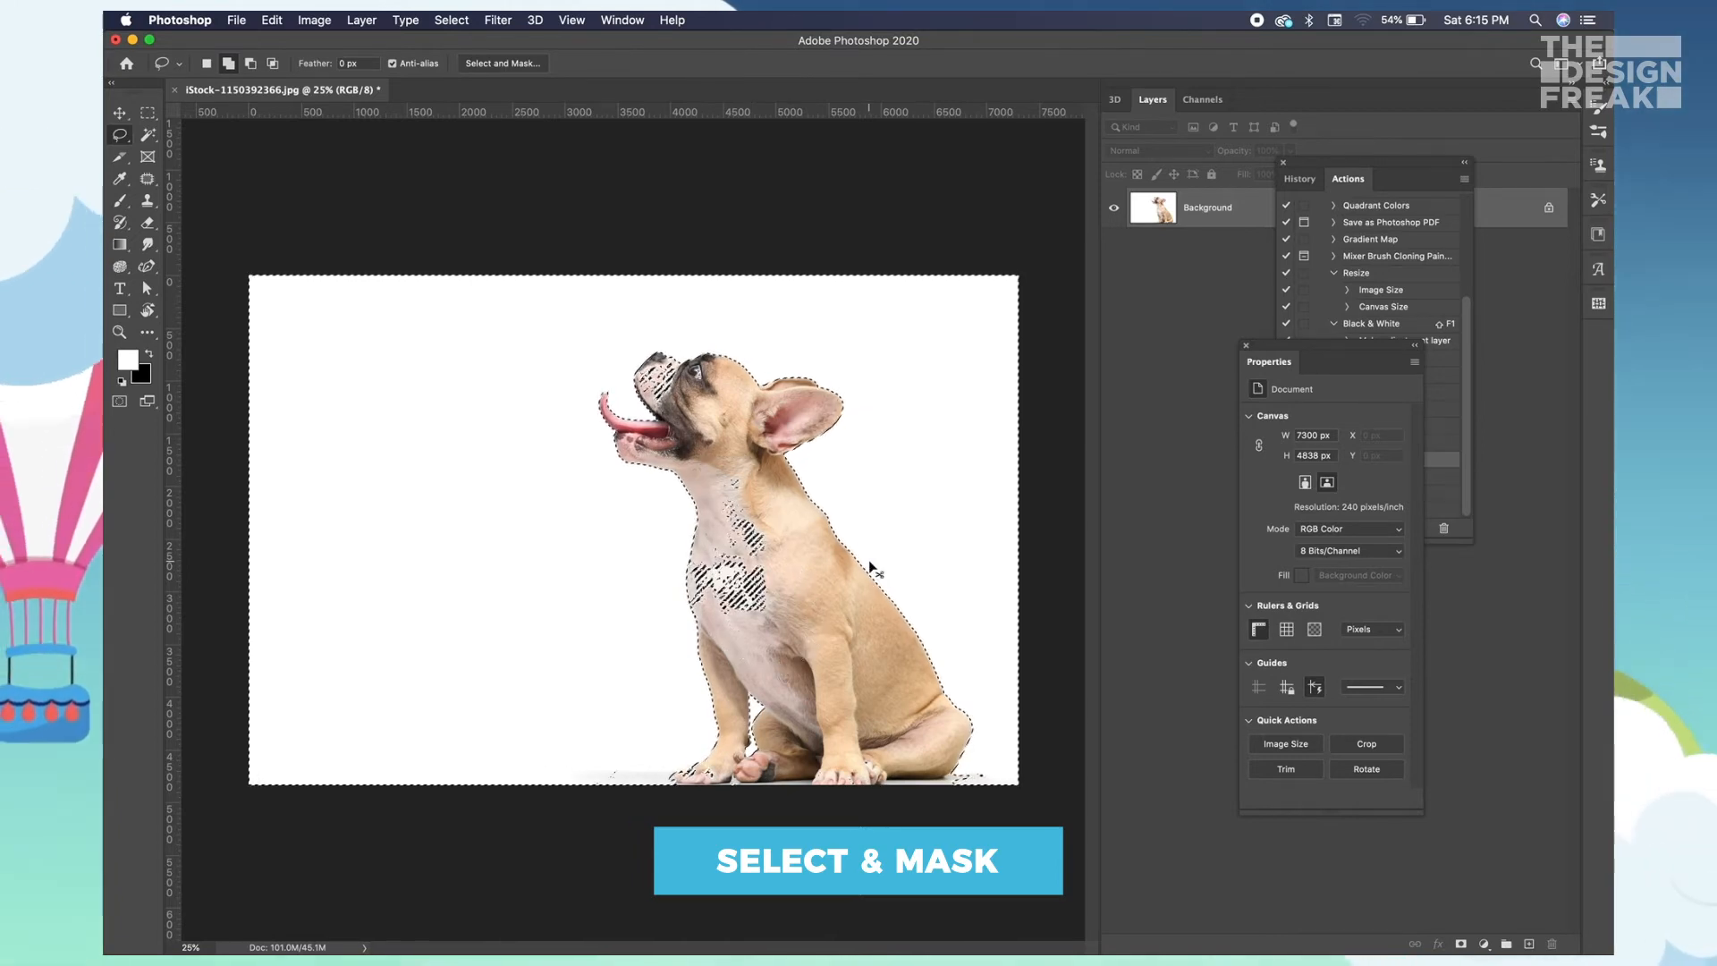
drag(711, 446, 815, 633)
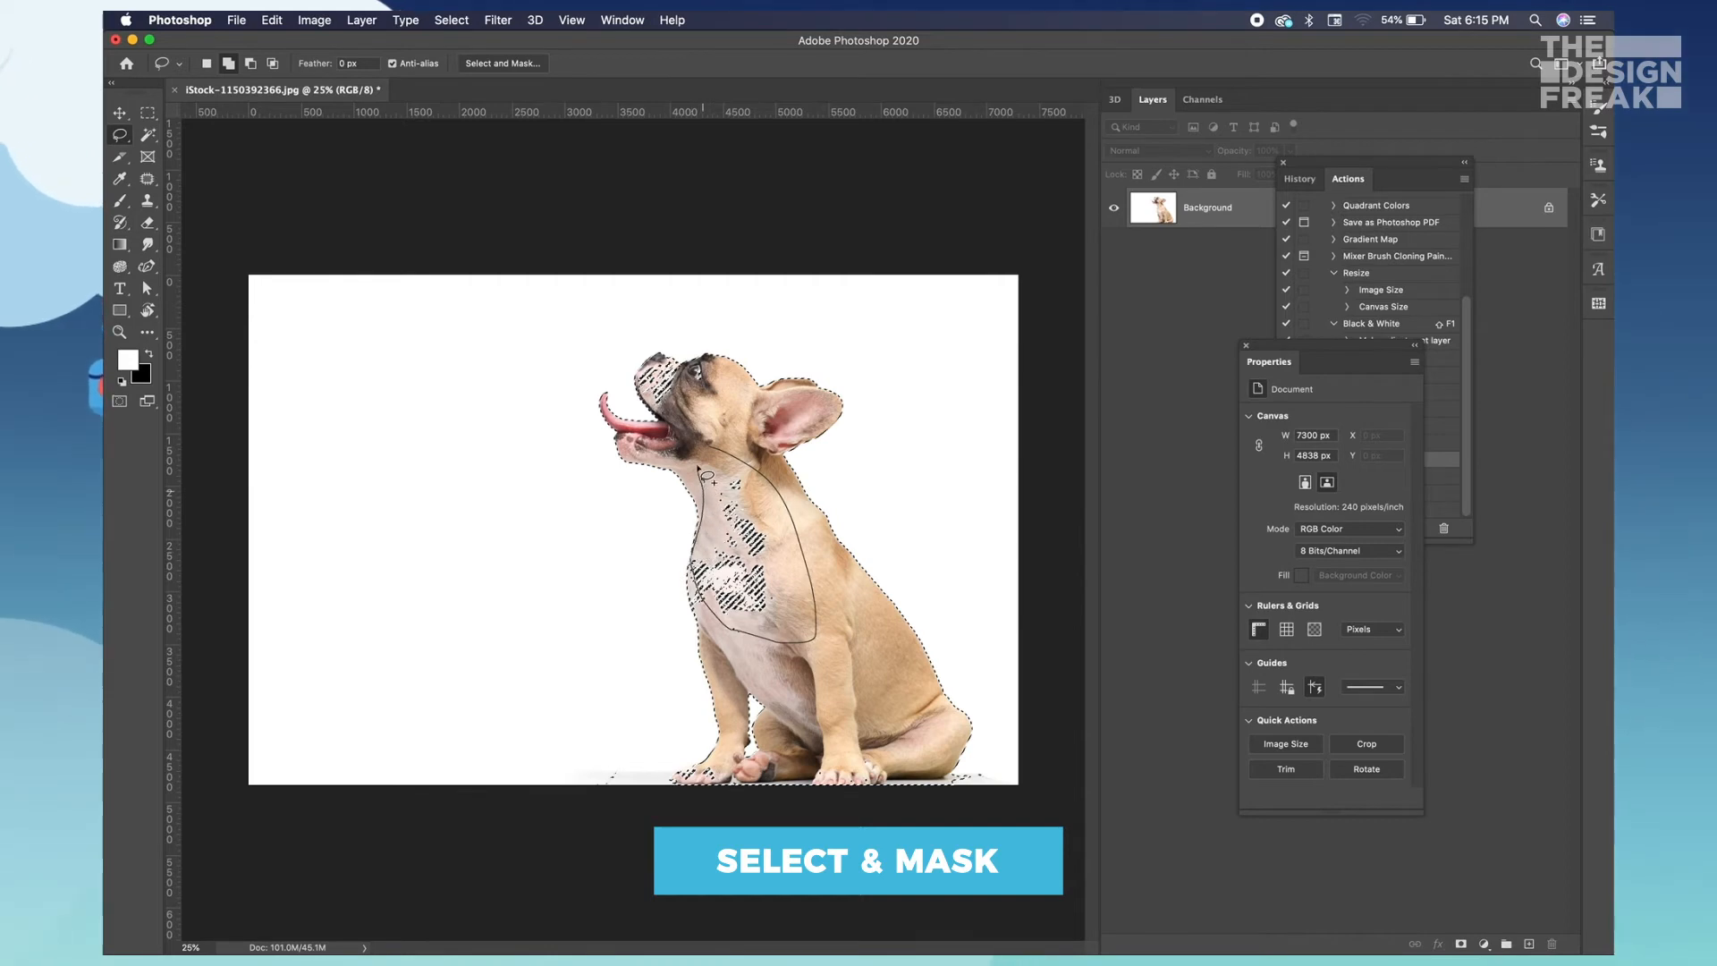
drag(708, 481, 714, 460)
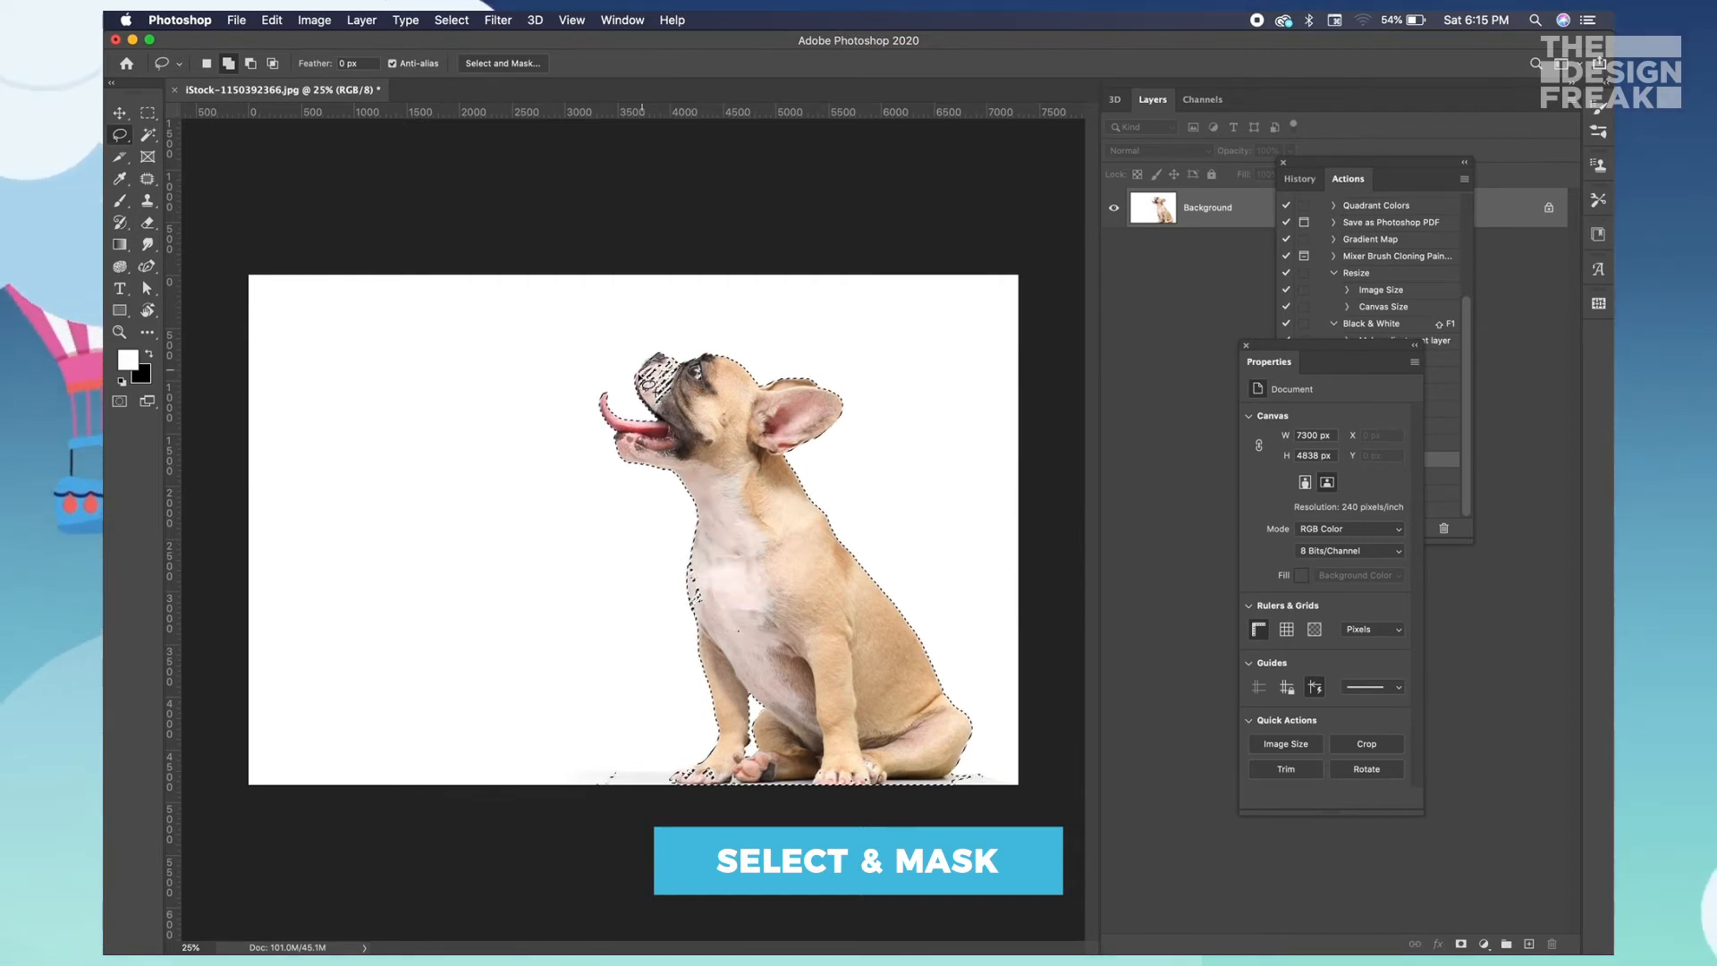
mouse_move(663, 406)
mouse_down()
mouse_move(646, 380)
mouse_move(673, 371)
mouse_move(672, 413)
mouse_up()
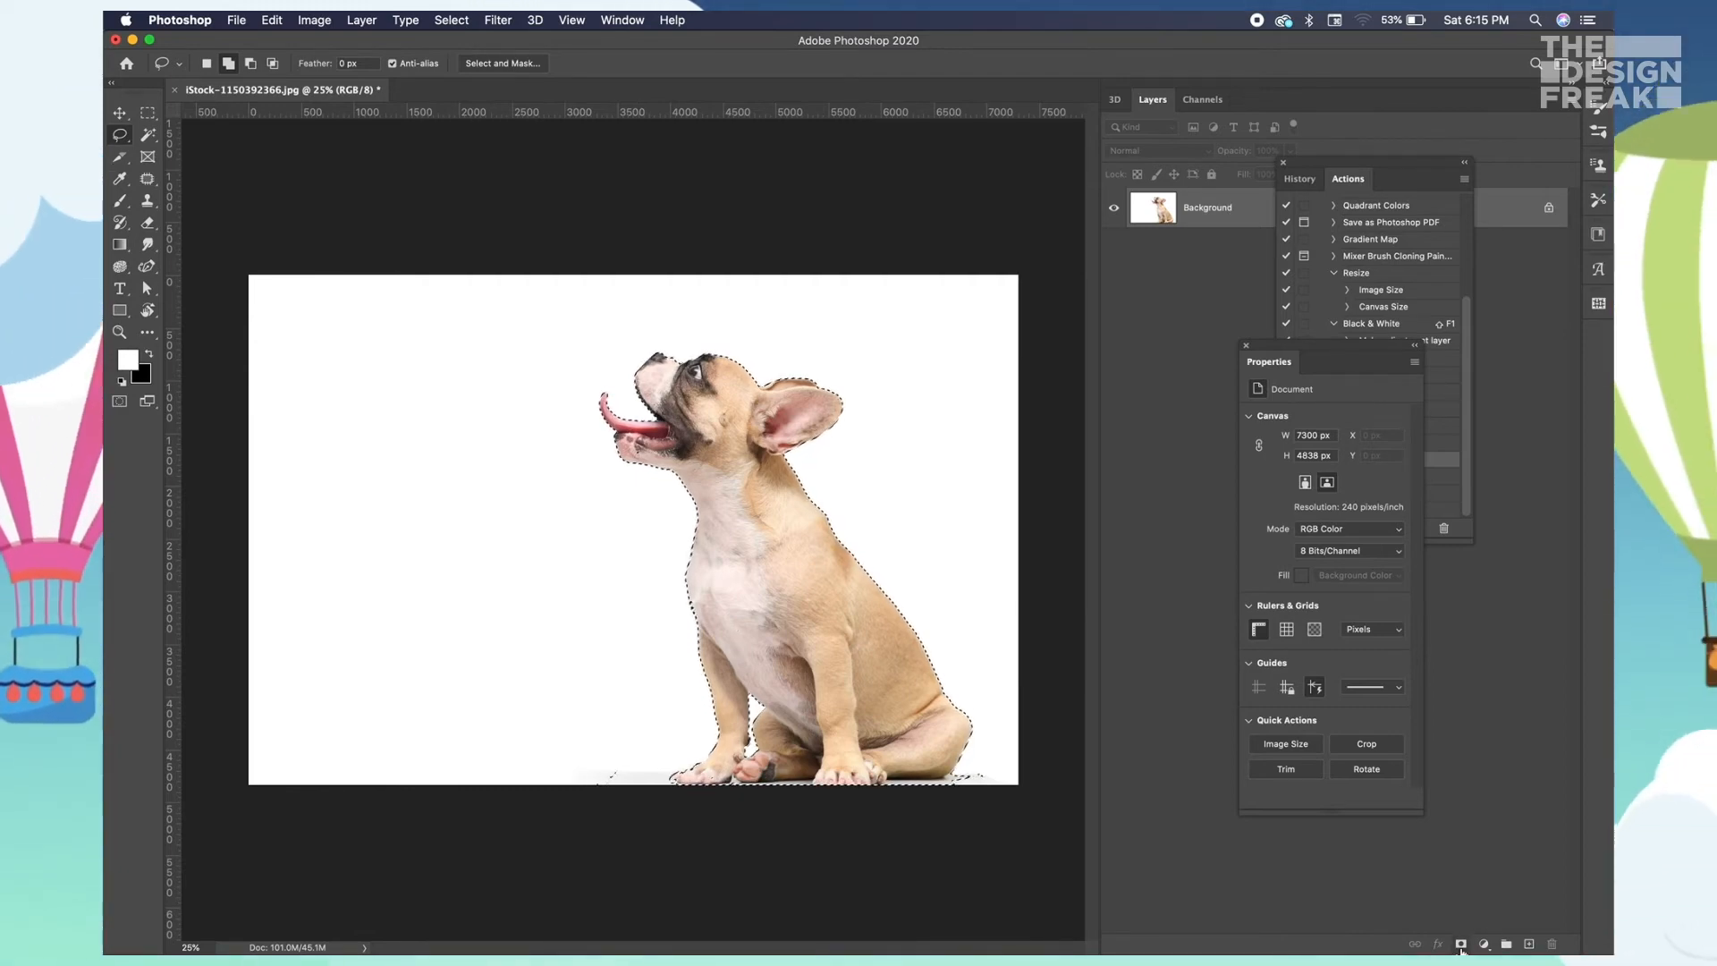
- Add a layer mask that isolates the dog from the white background, and place a new black-filled layer beneath it
key(super+shift+i)
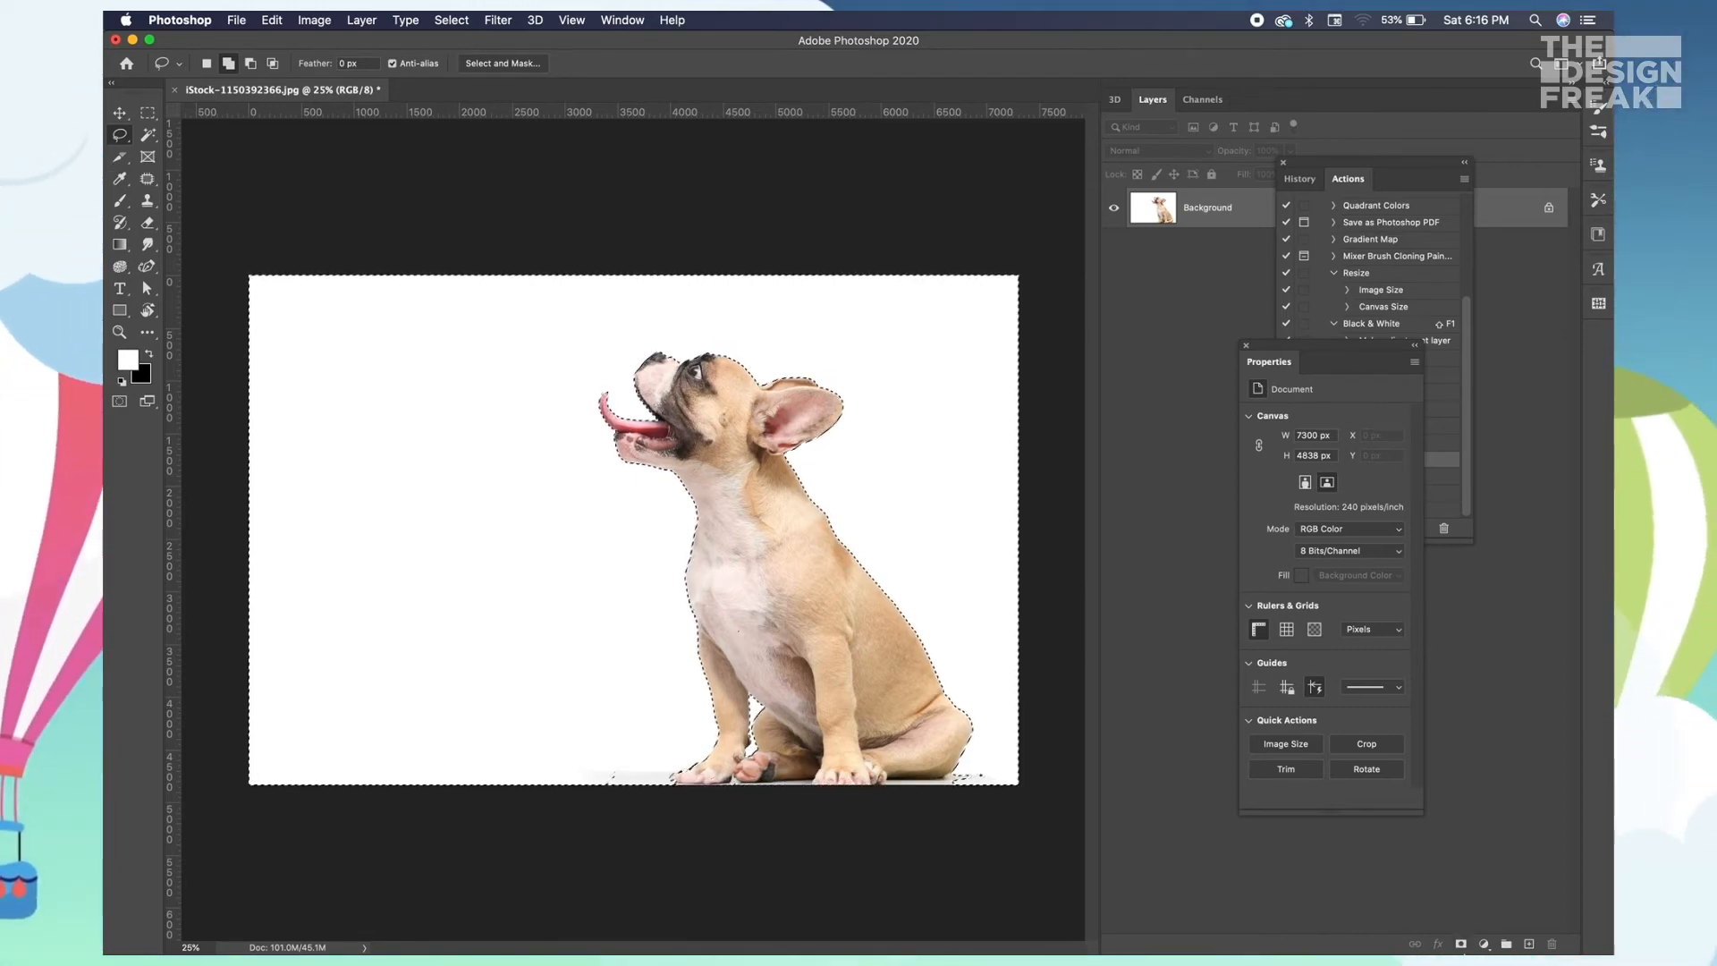
click(1479, 945)
key(super+z)
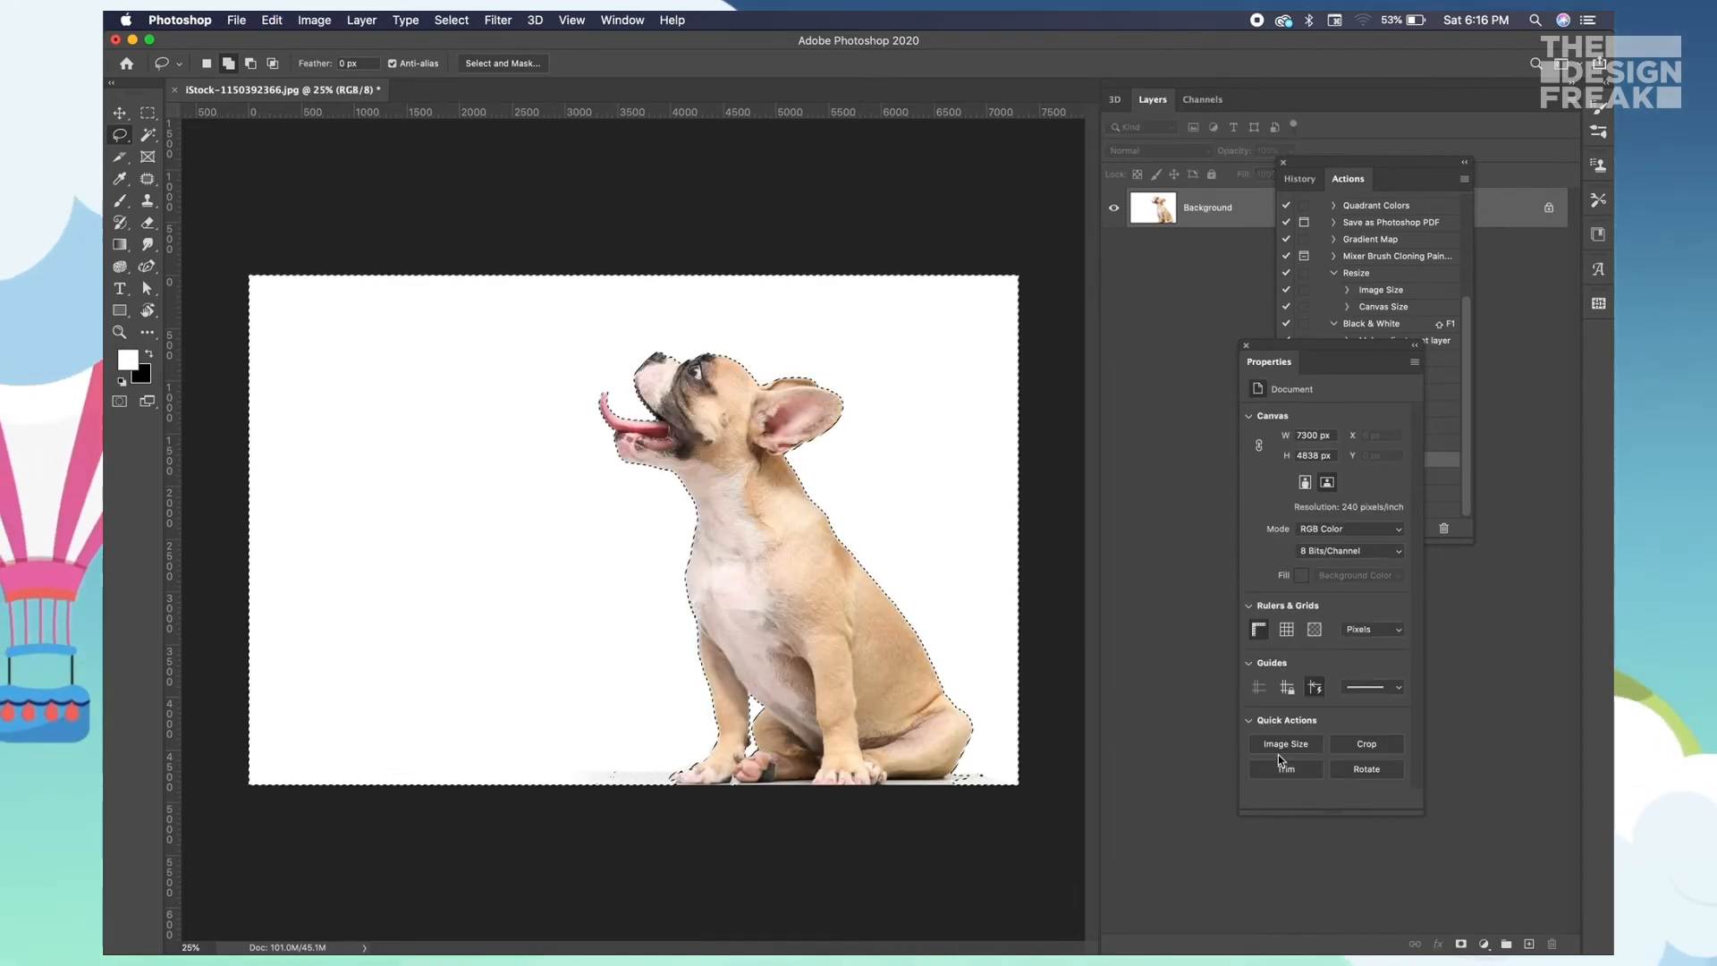
click(1460, 945)
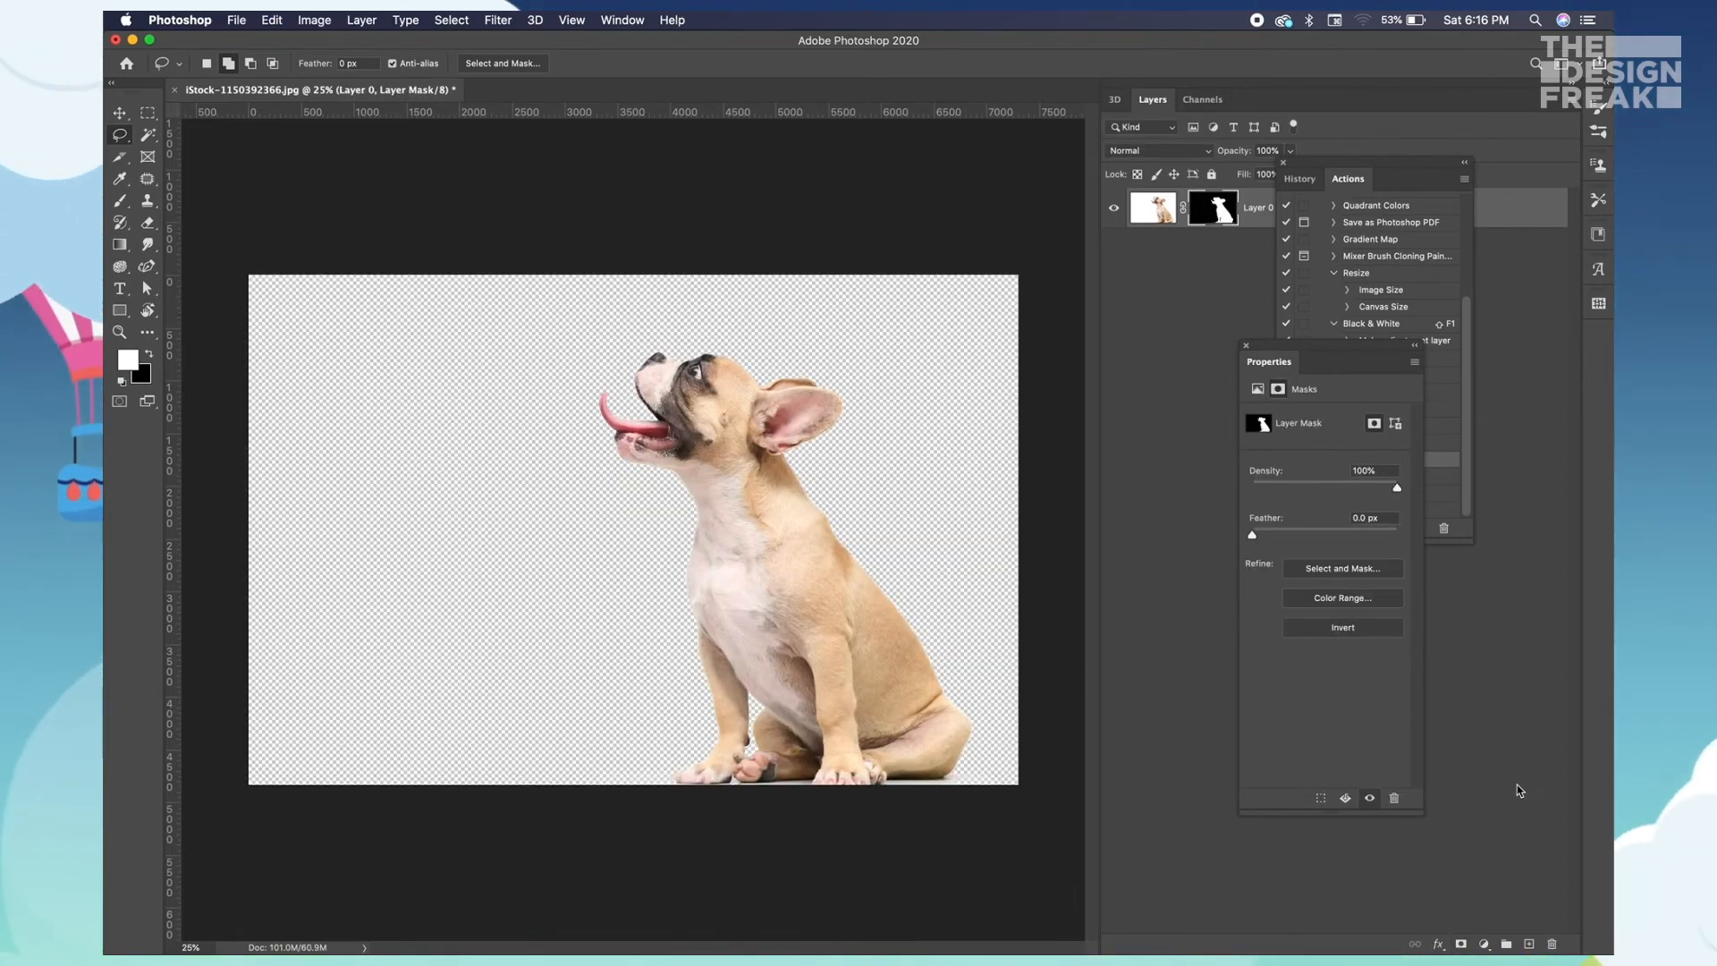
super+click(1529, 945)
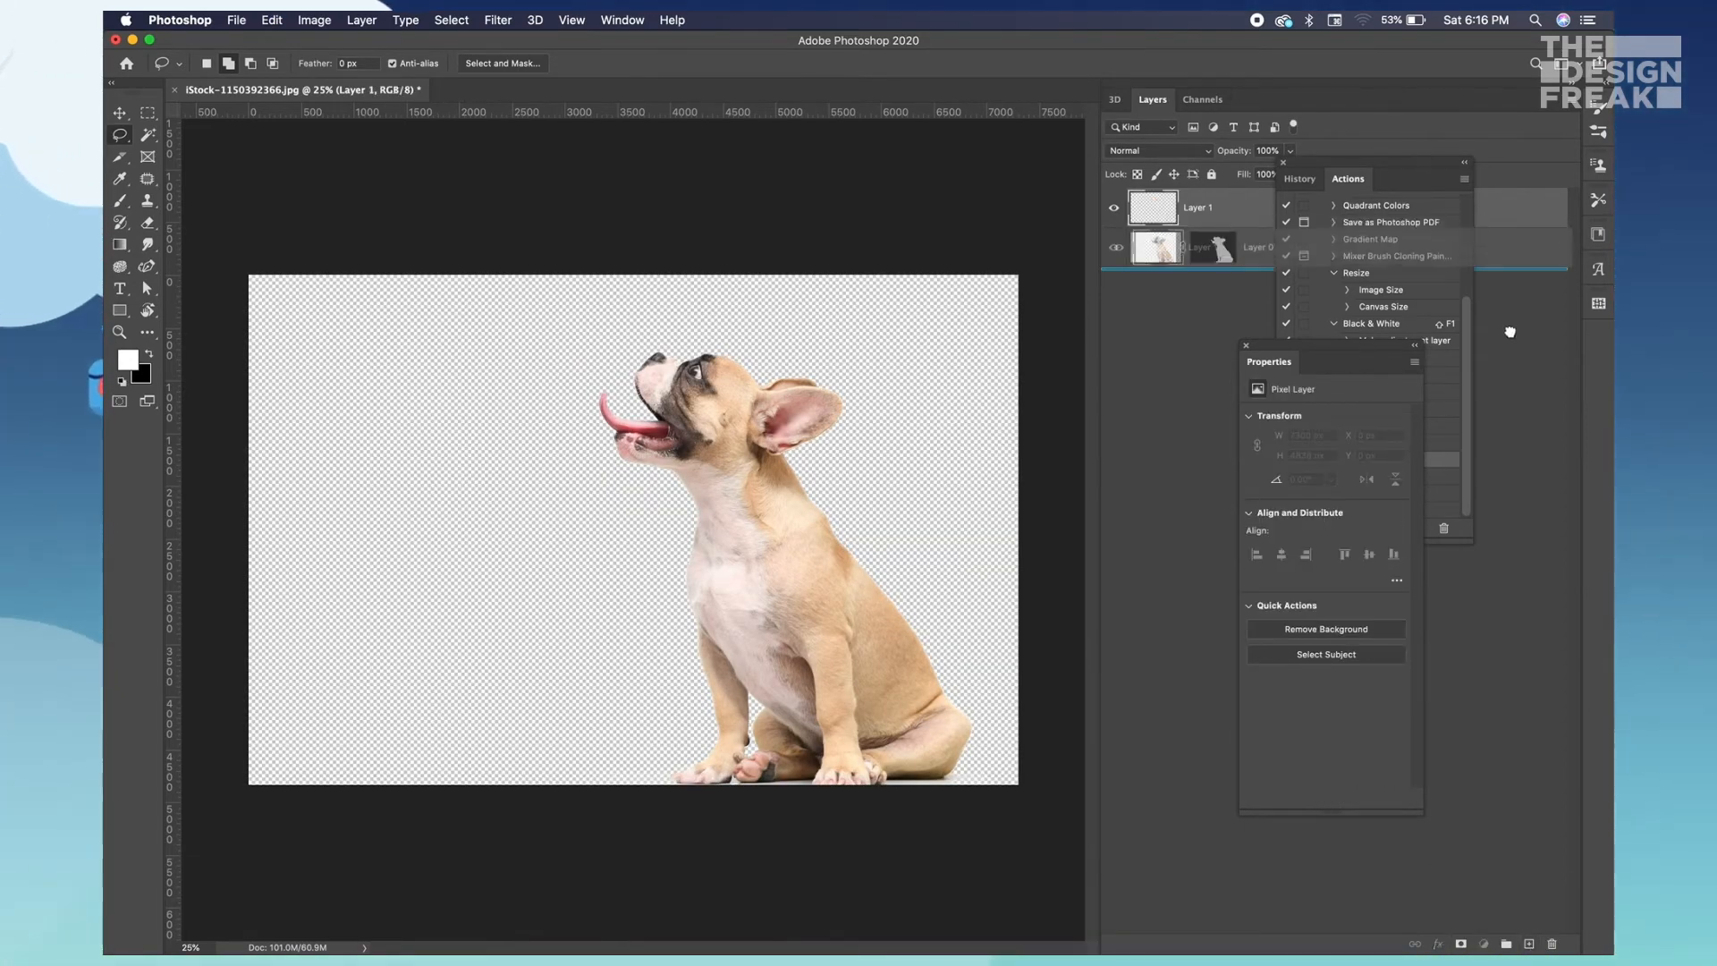
key(super+BackSpace)
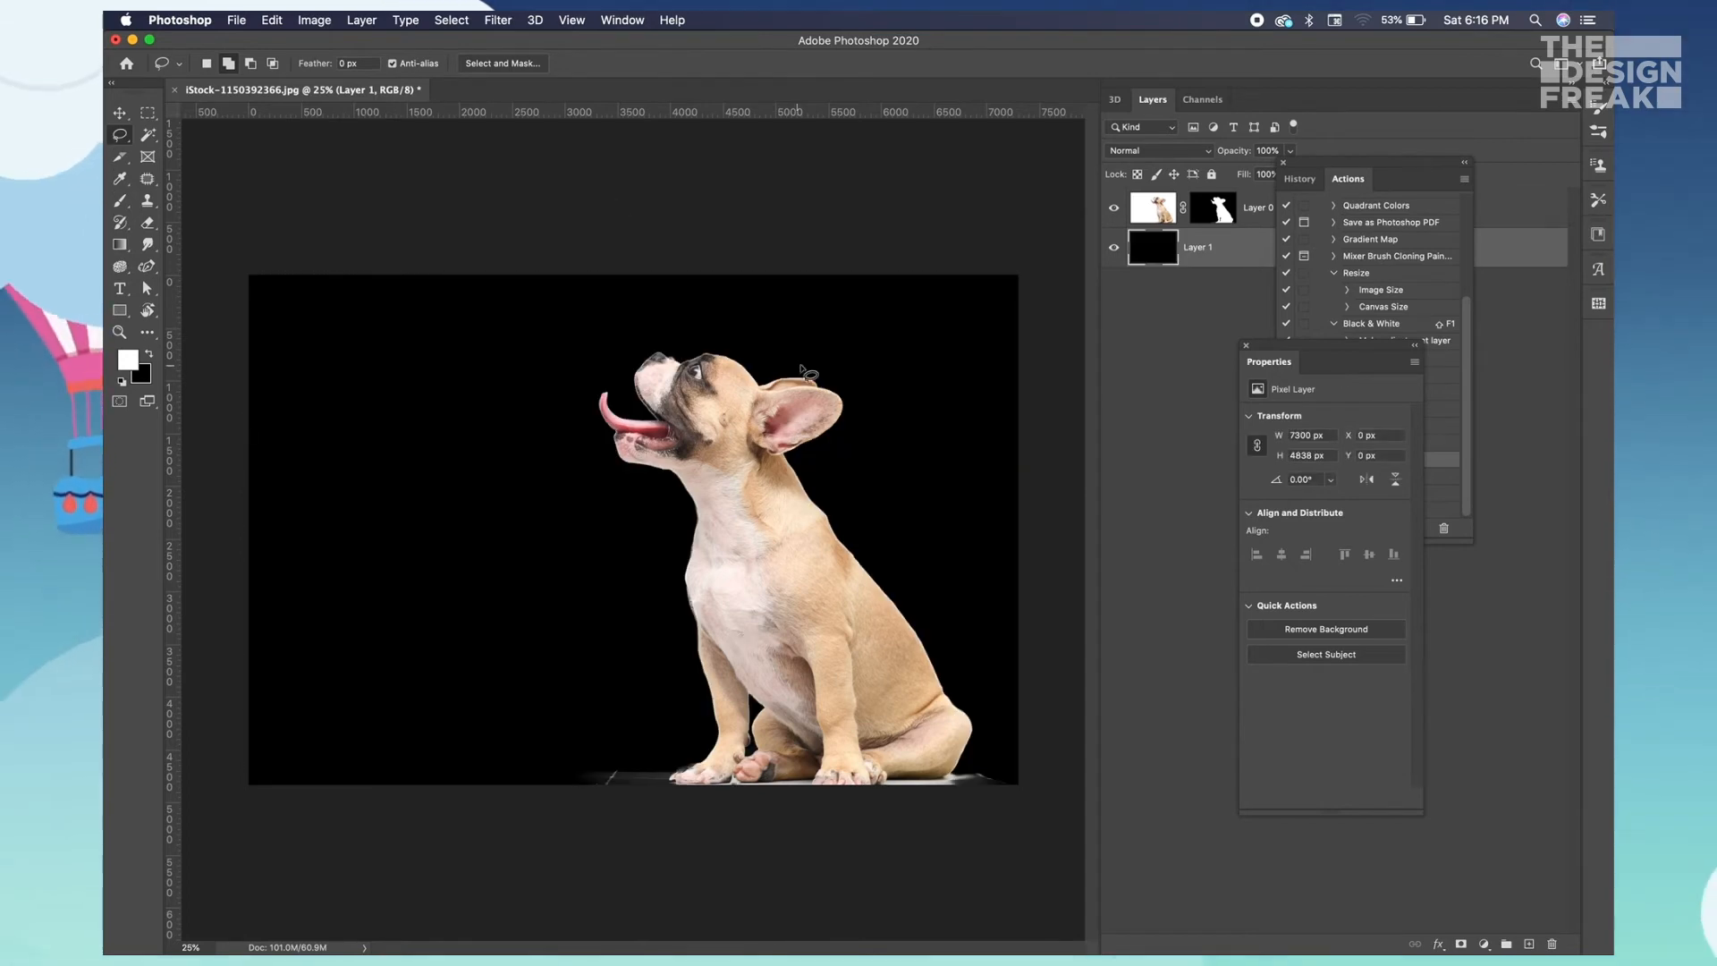
- Refine the dog's mask in Select and Mask, brushing along the body outline and paws with the Refine Edge Brush, with output to Layer Mask
key(z)
mouse_move(951, 793)
mouse_down()
mouse_move(996, 790)
mouse_move(918, 794)
mouse_up()
drag(496, 402, 622, 694)
click(1223, 219)
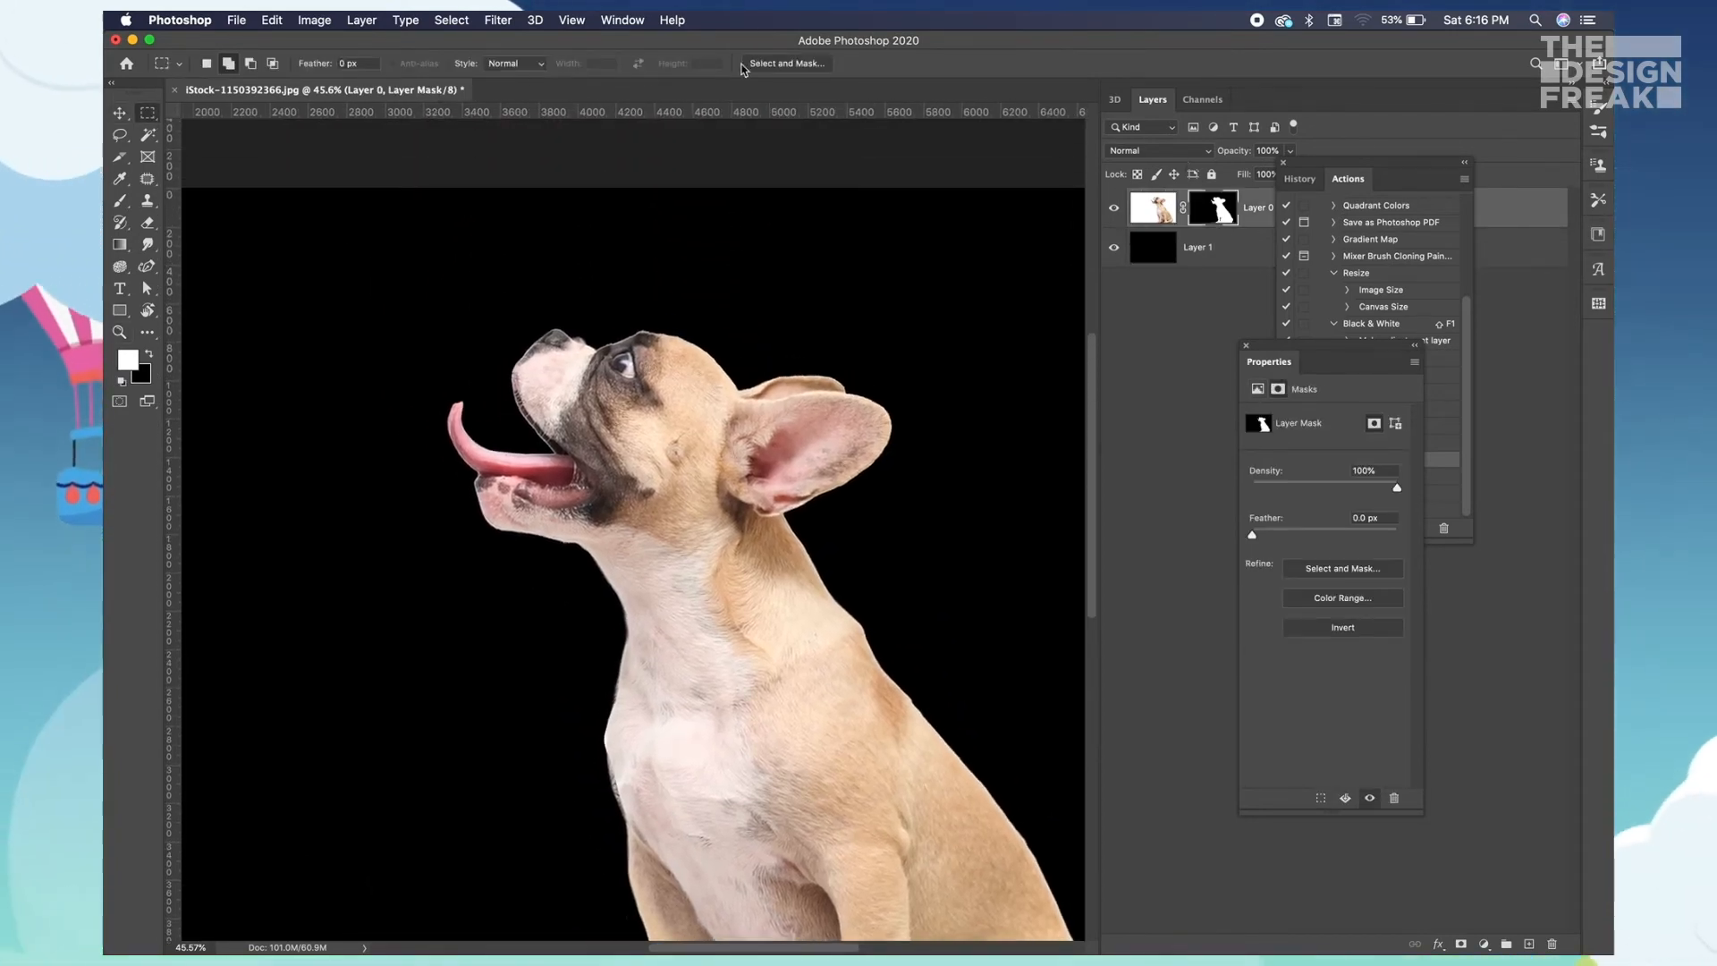
click(756, 63)
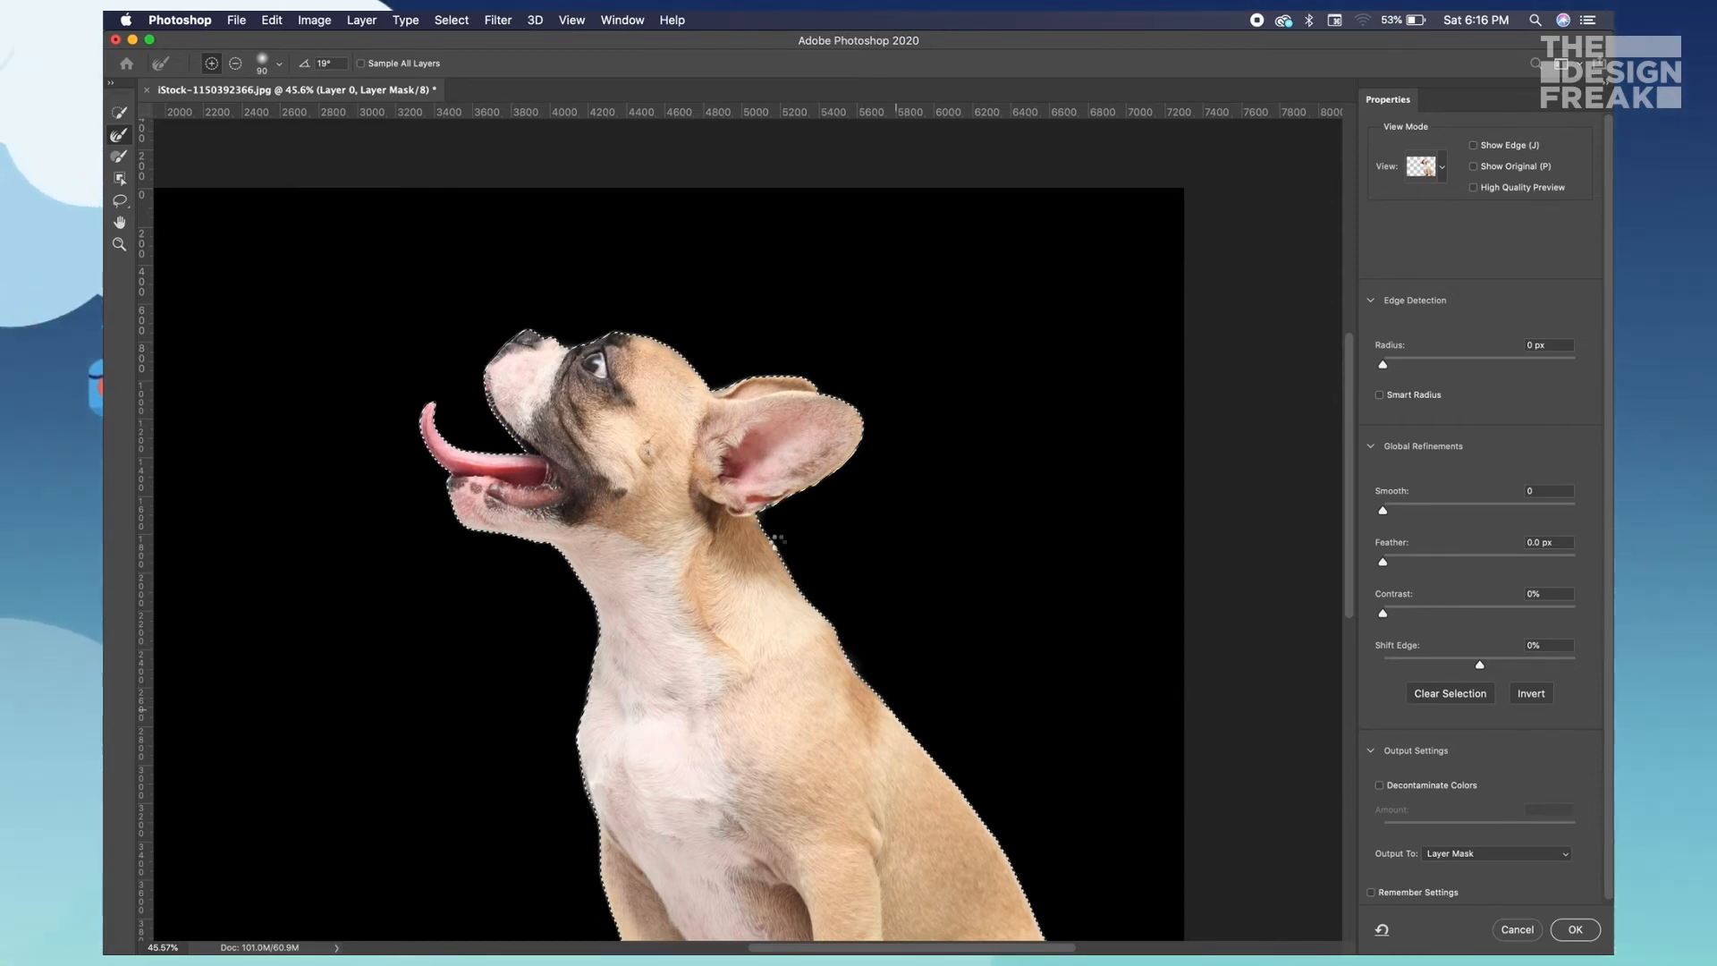
scroll(792, 565, down, 5)
scroll(774, 540, right, 4)
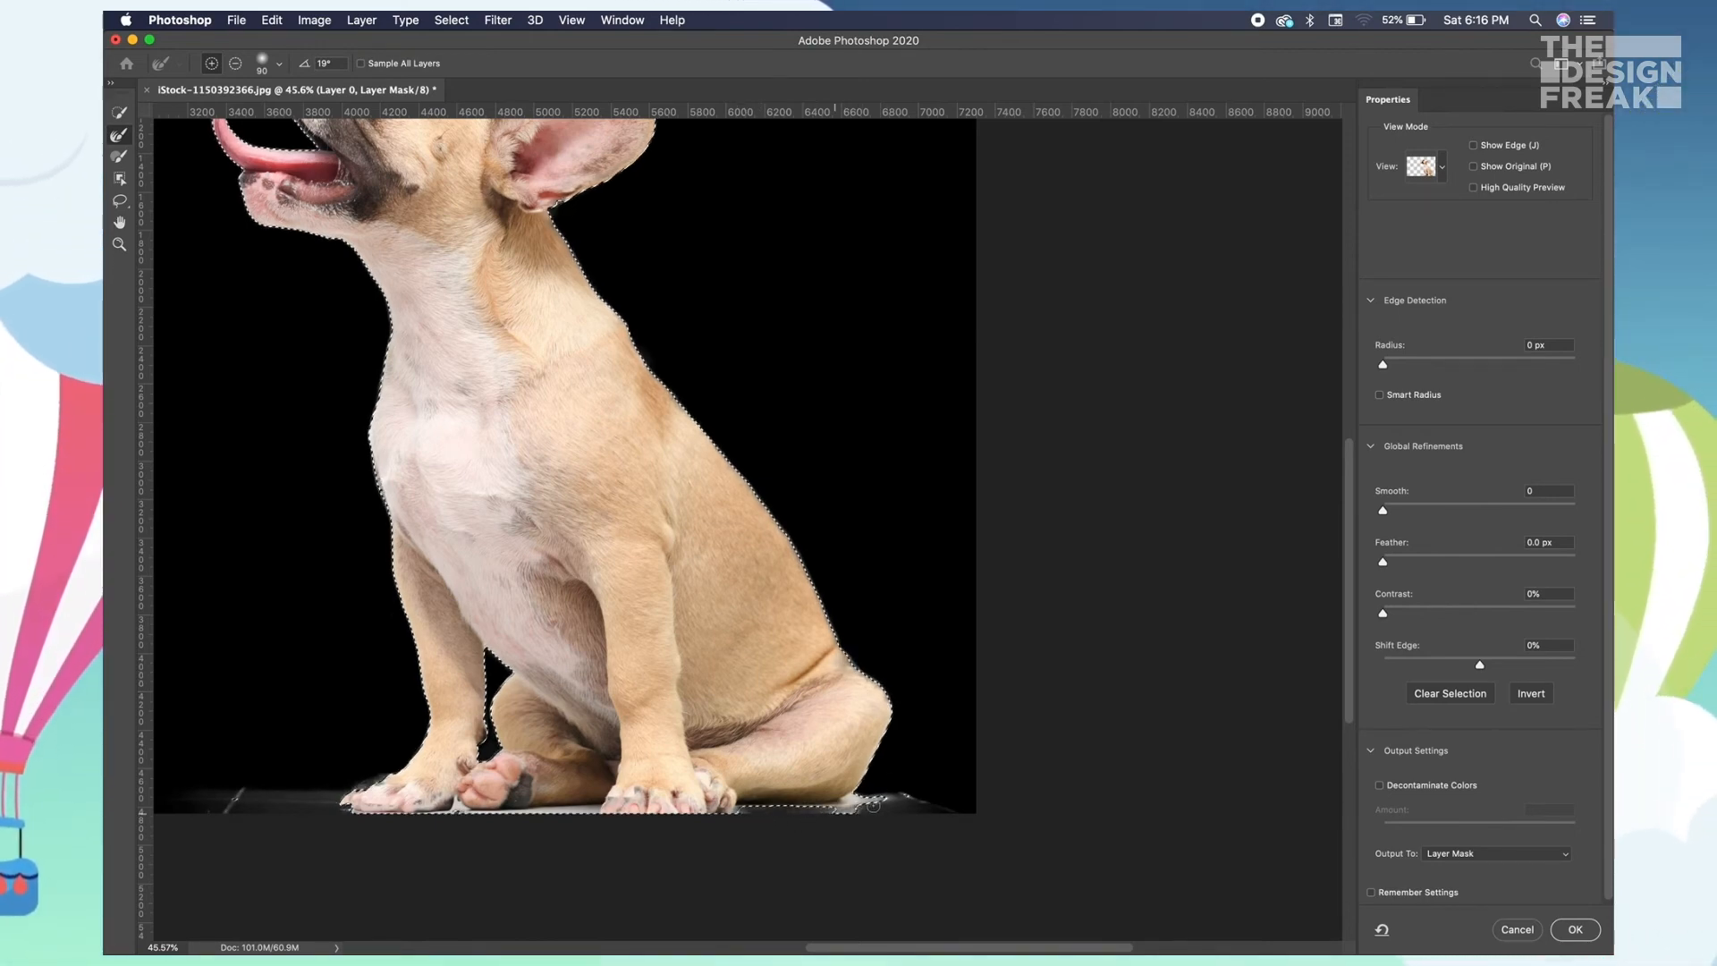
drag(847, 818, 869, 813)
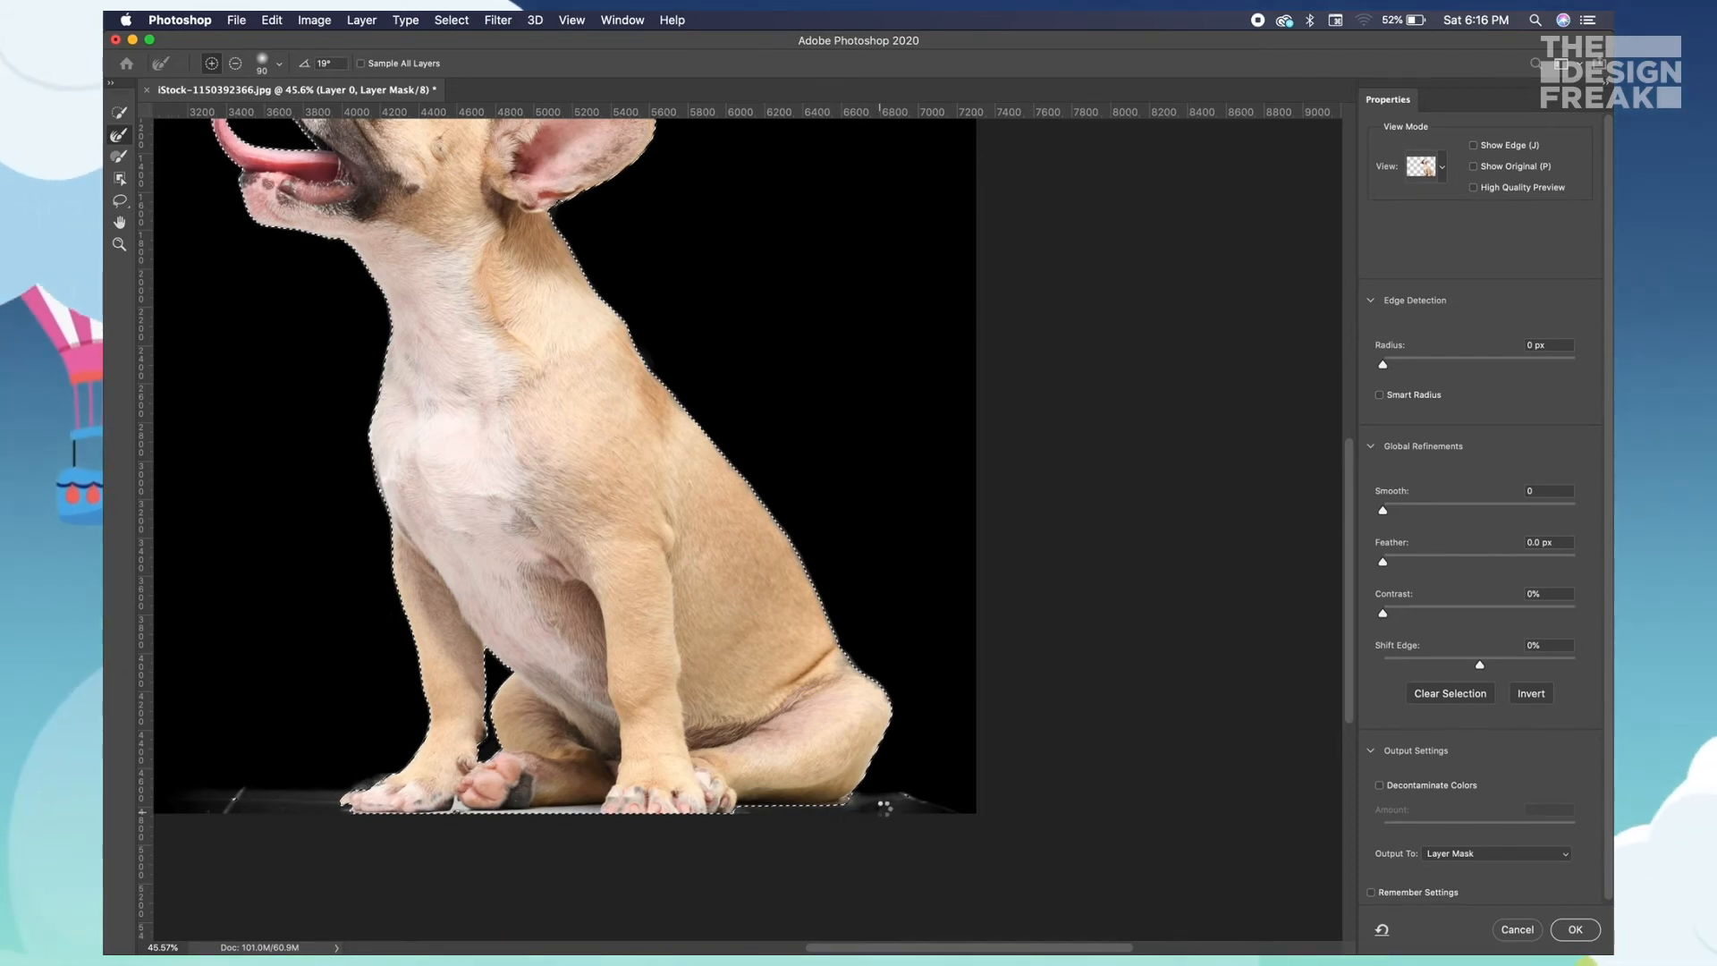
scroll(747, 499, left, 6)
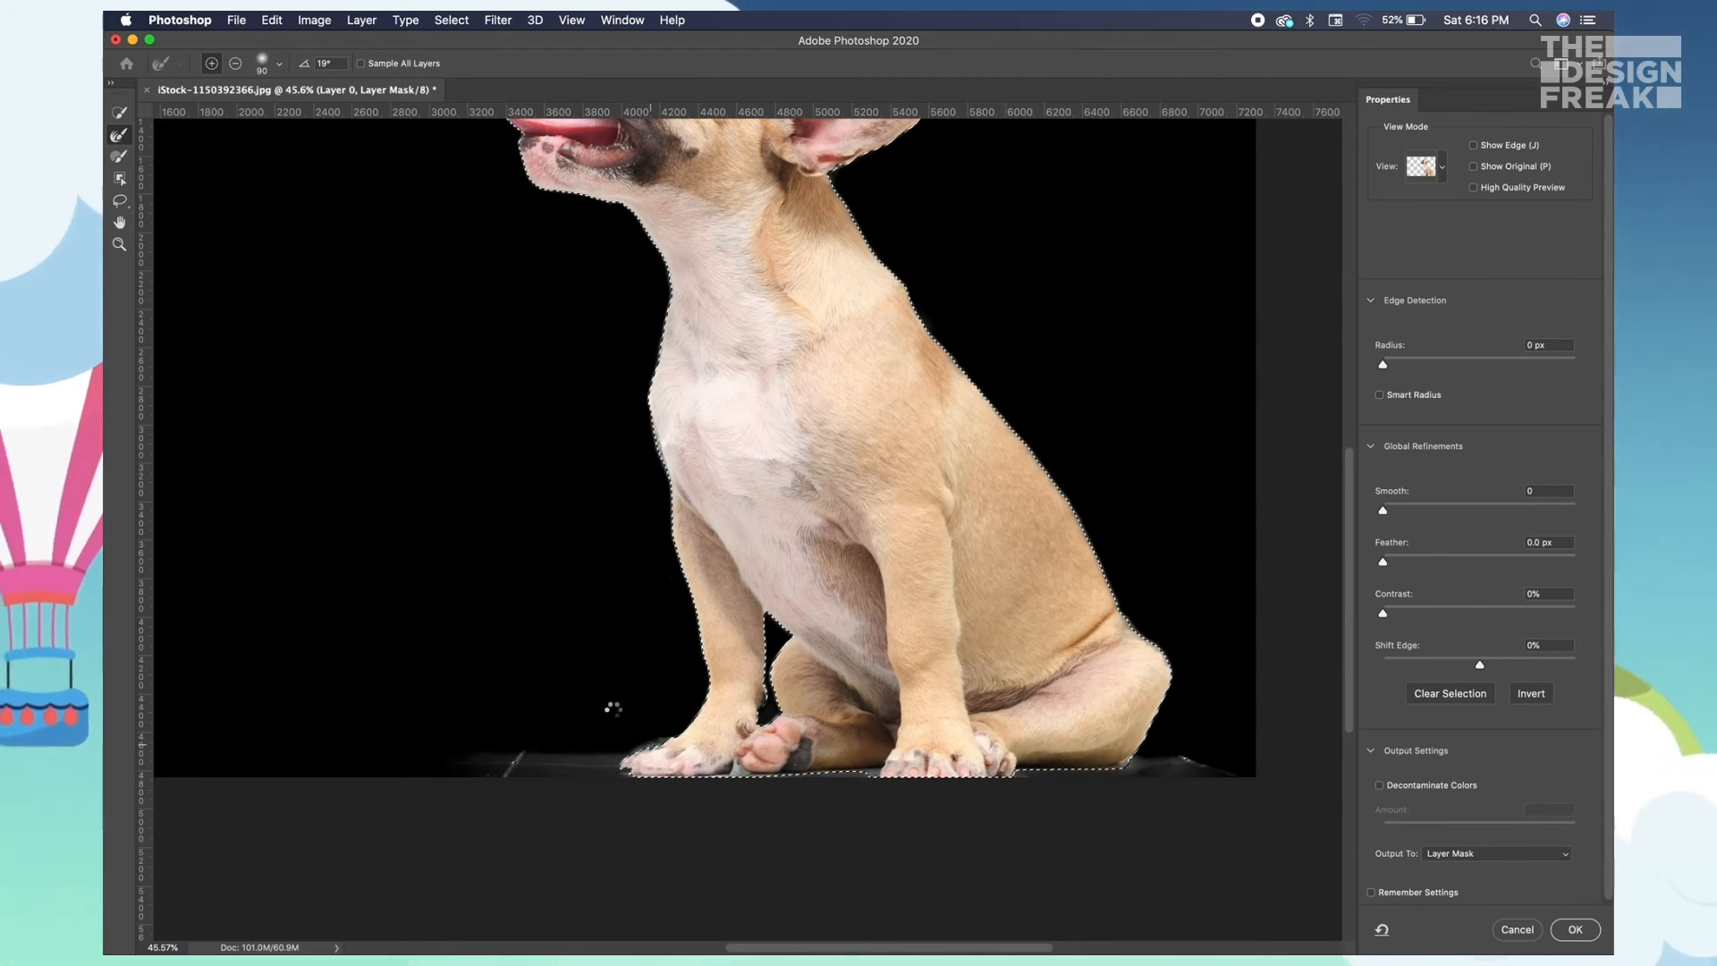
click(121, 158)
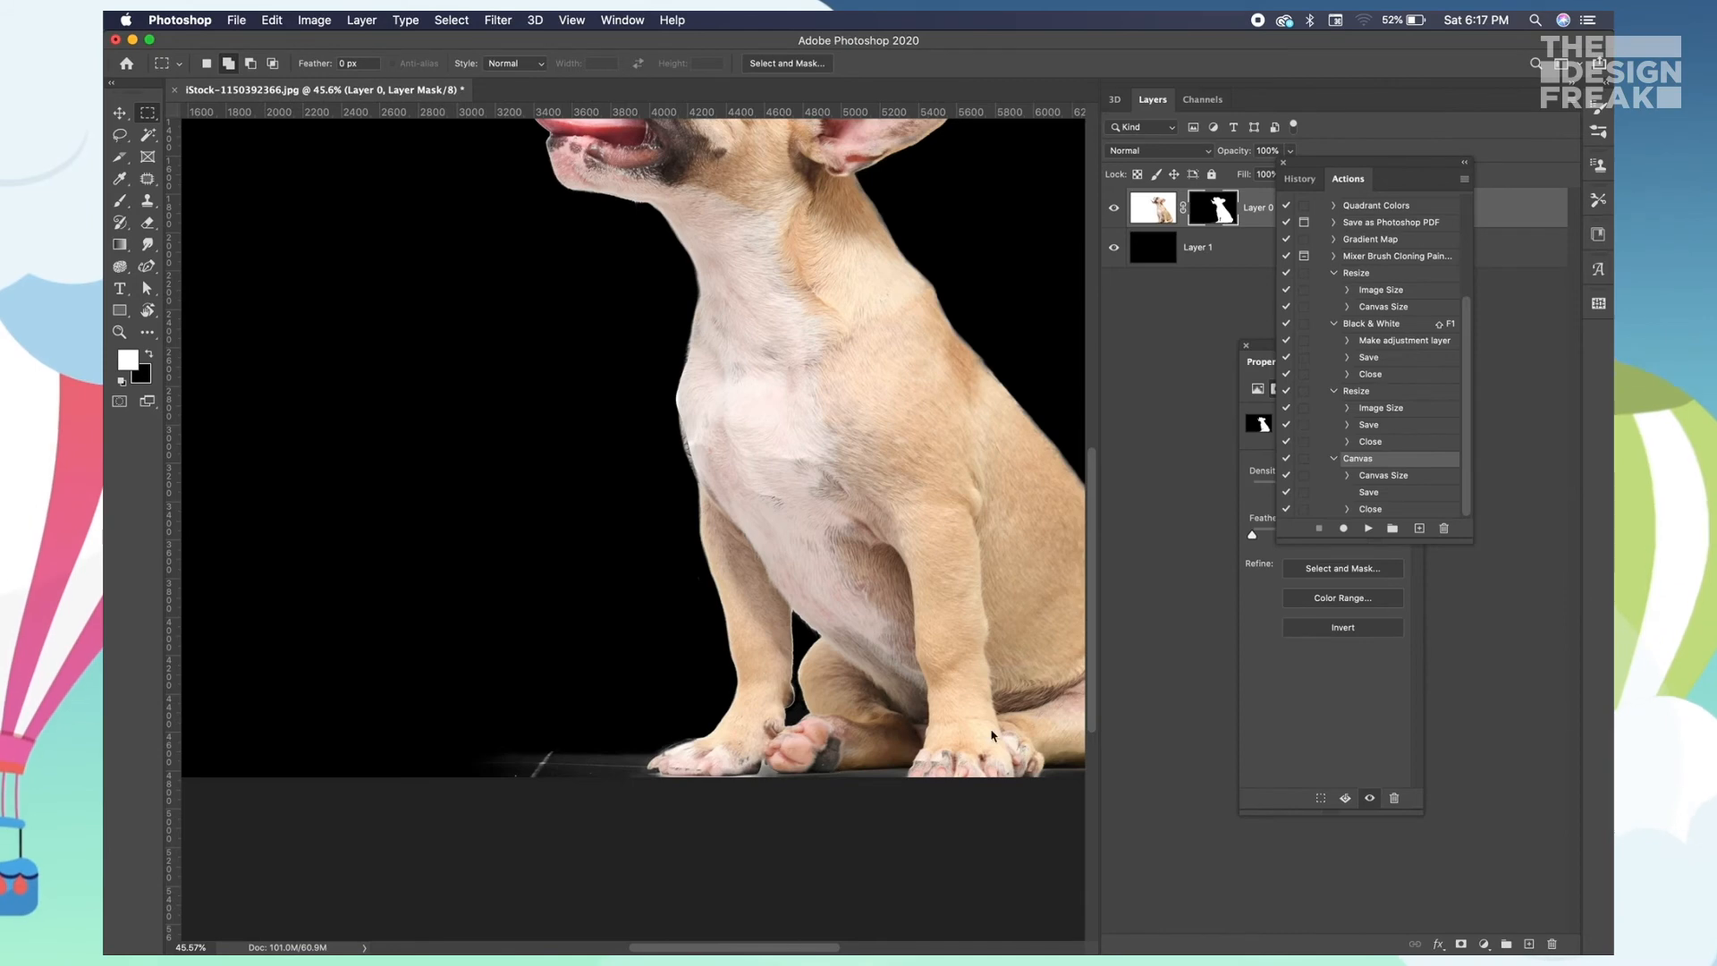
click(1575, 929)
- Check the mask with the red overlay and paint black on it with the Brush to hide the floor shadow beside the paws
drag(1062, 586, 805, 709)
key(z)
alt+click(733, 425)
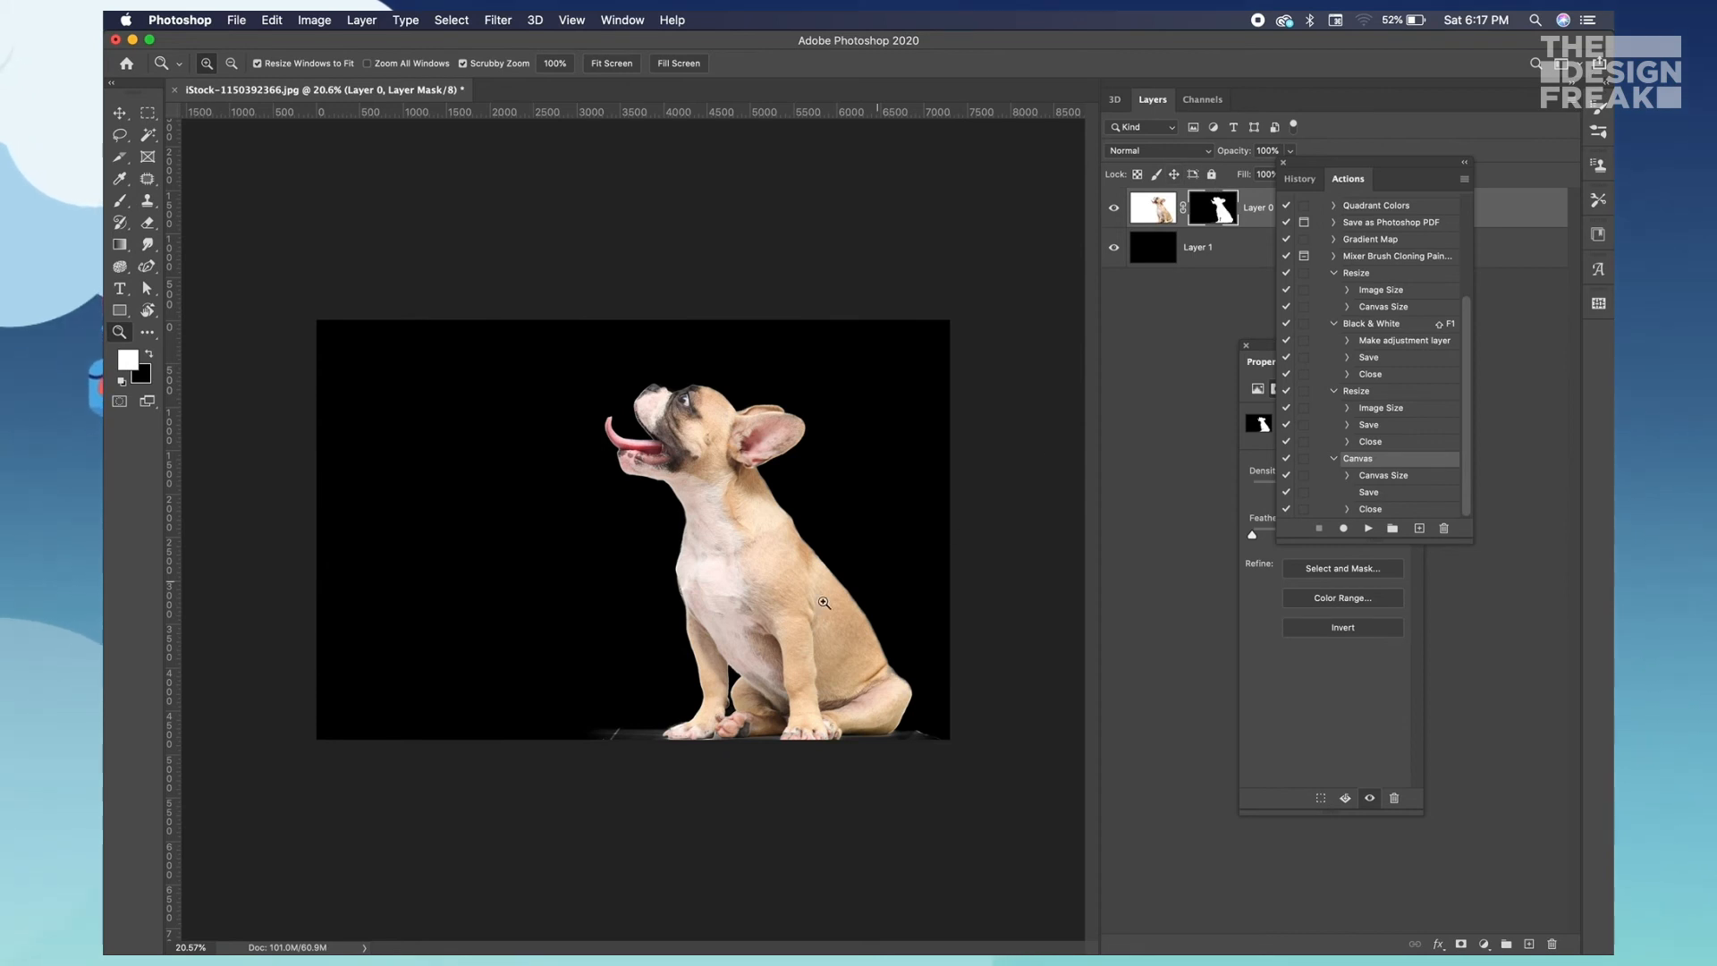
key(b)
key(x)
key(backslash)
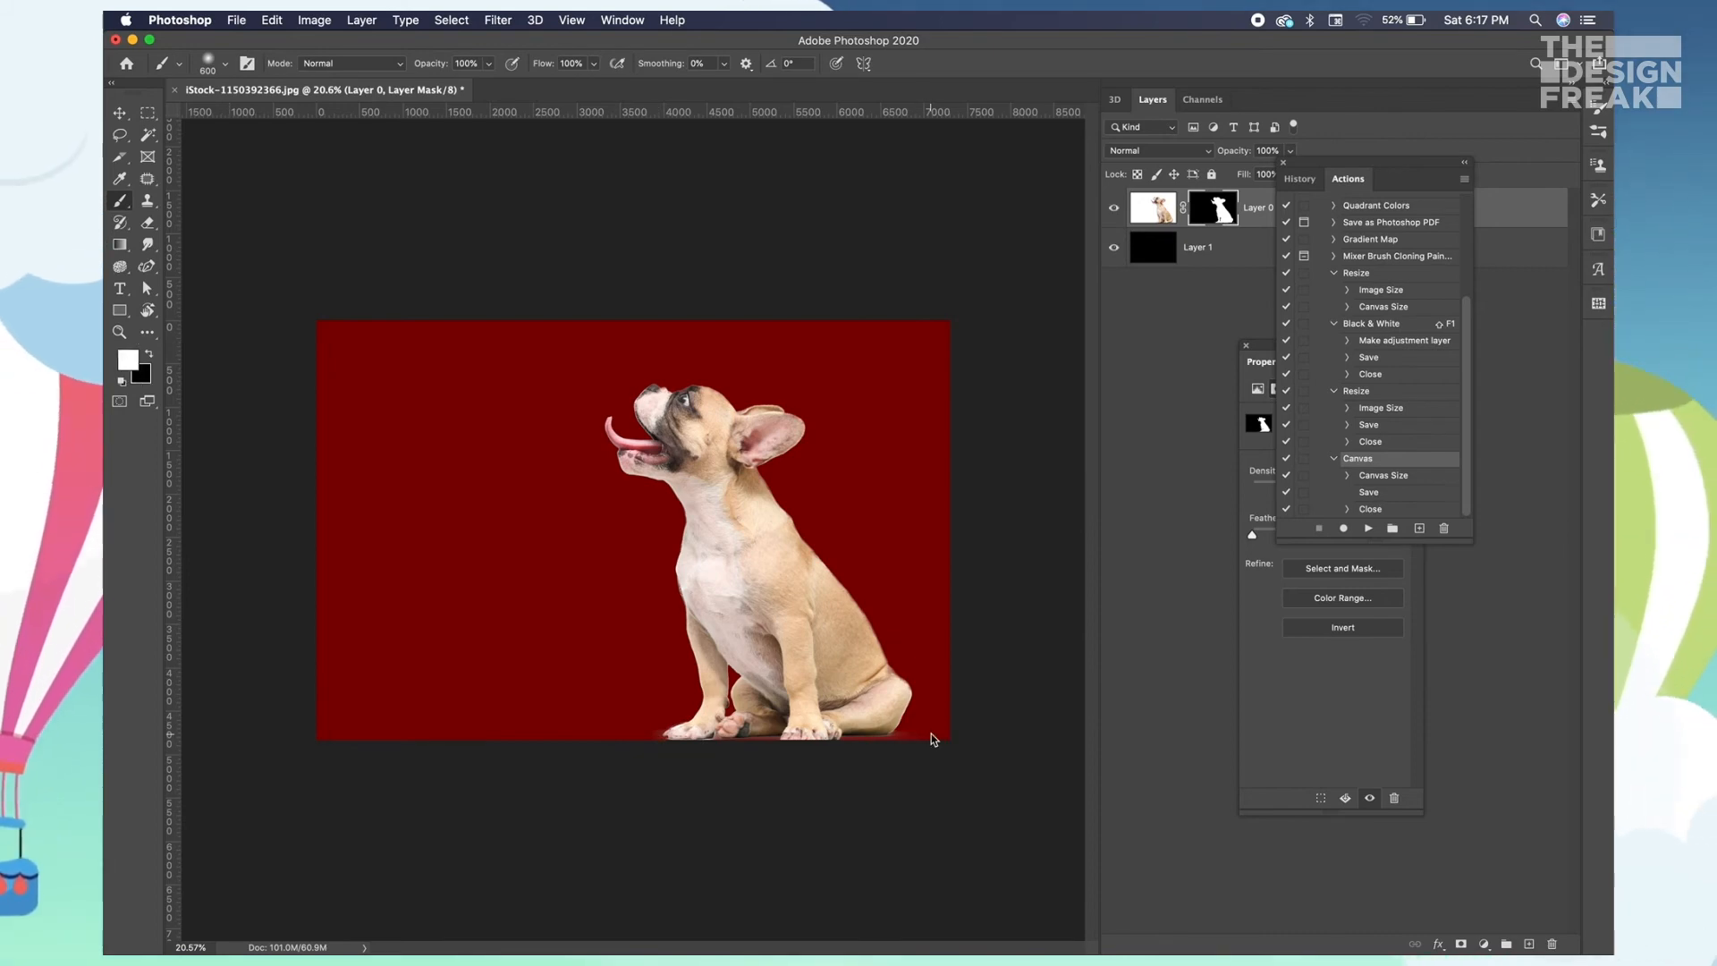
key(backslash)
key(x)
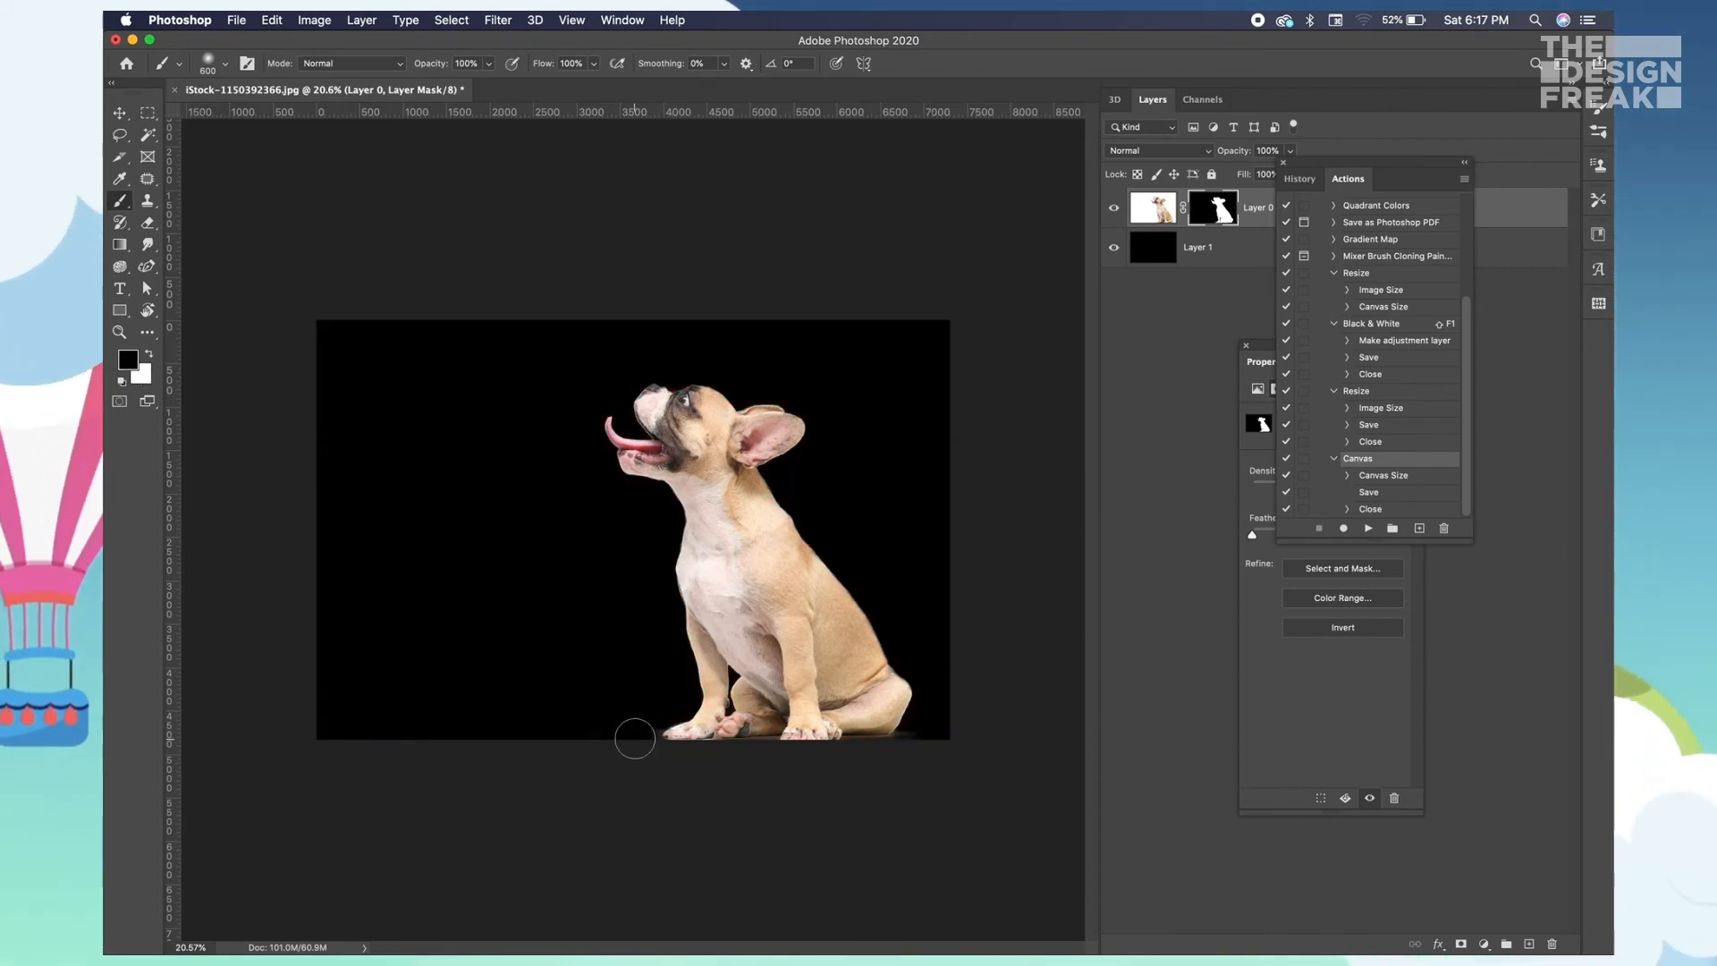
drag(637, 735, 770, 766)
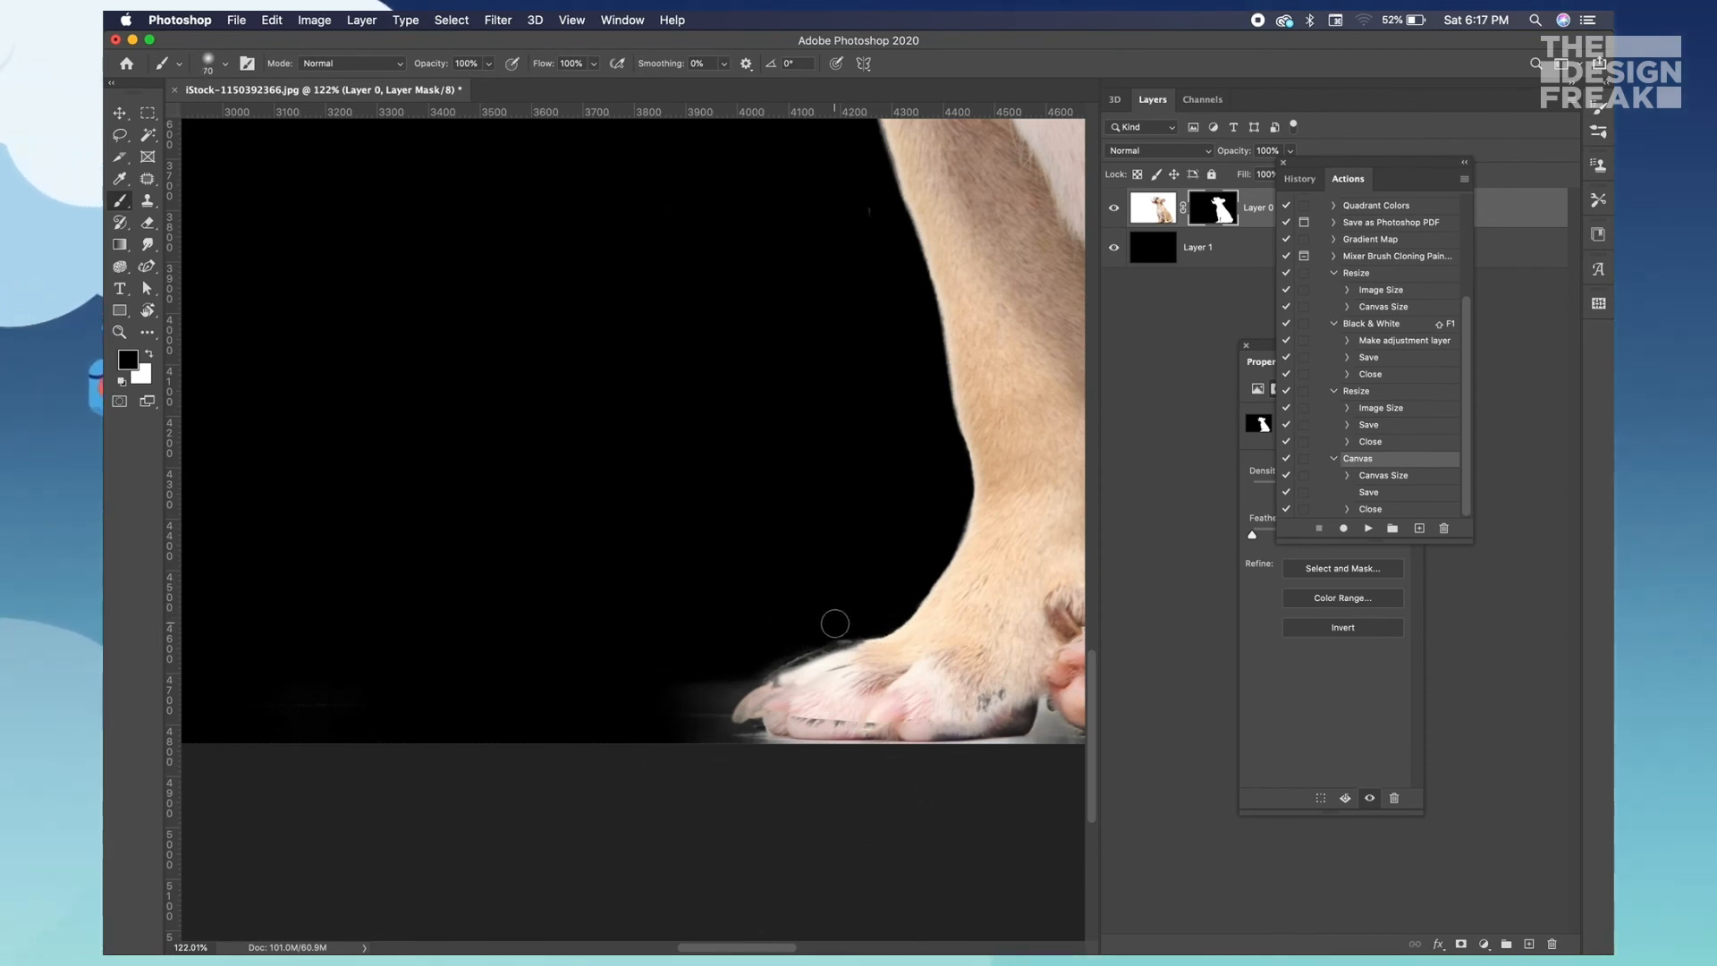
- Reduce the brush to 45 px and paint out the remaining floor traces around the paws and beneath the hind leg on the mask
key(bracketleft)
key(bracketleft)
key(bracketleft)
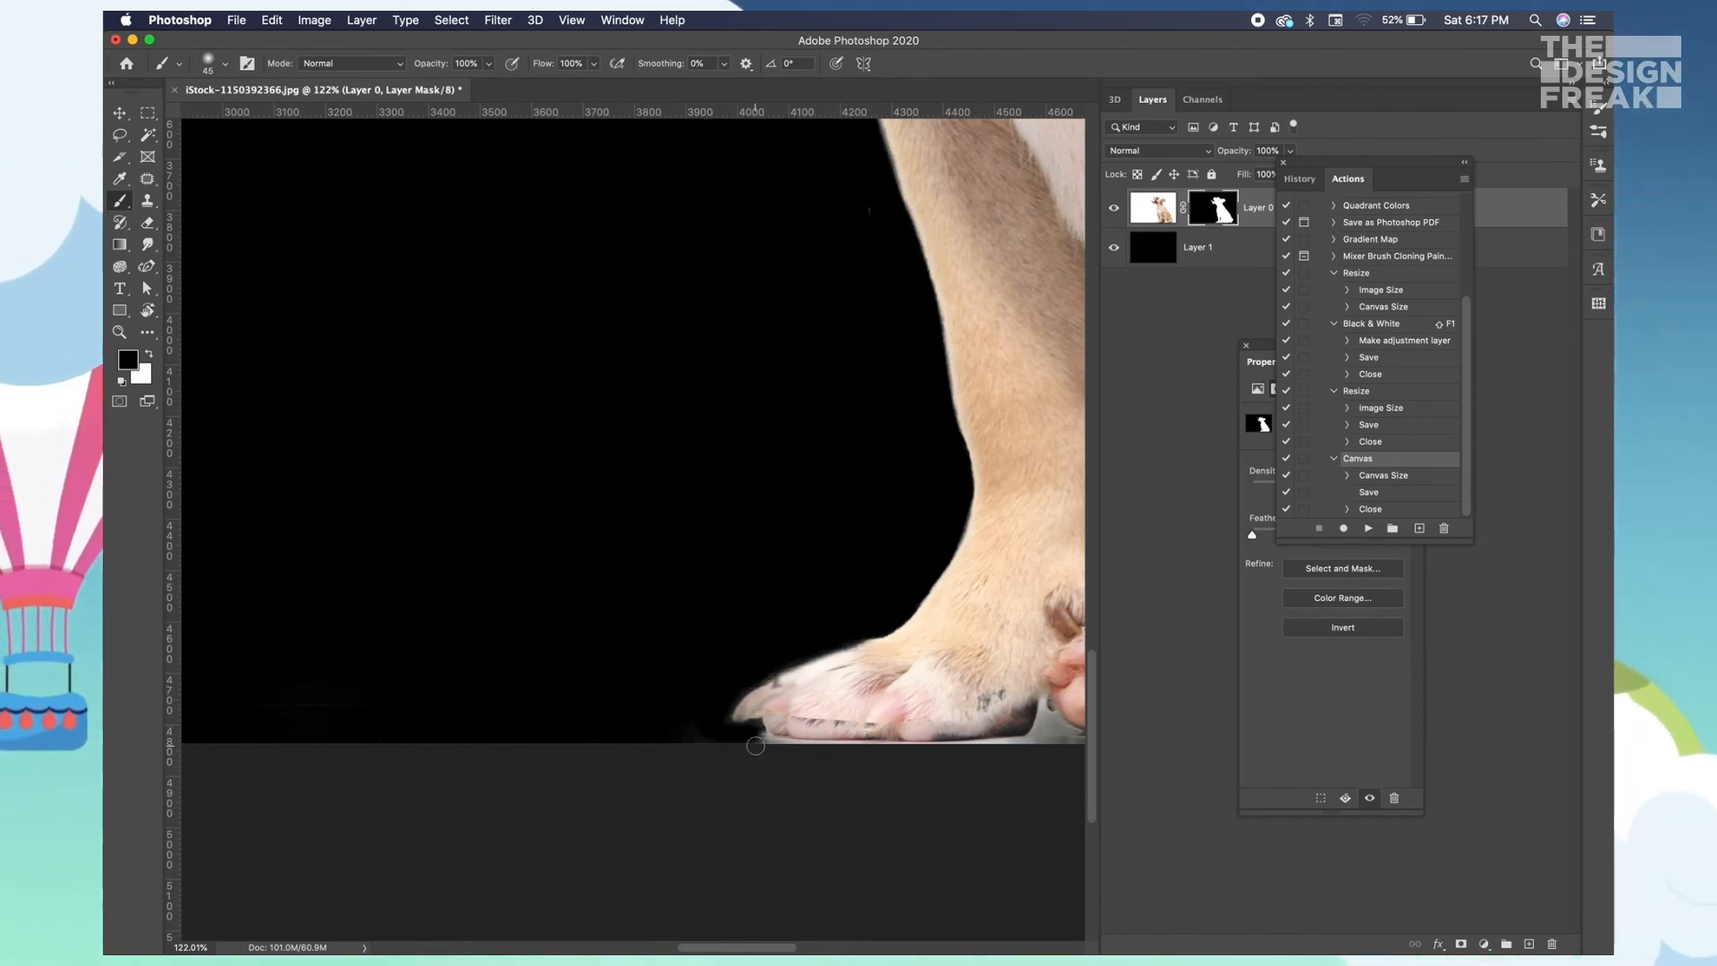
scroll(743, 743, right, 8)
scroll(743, 743, up, 2)
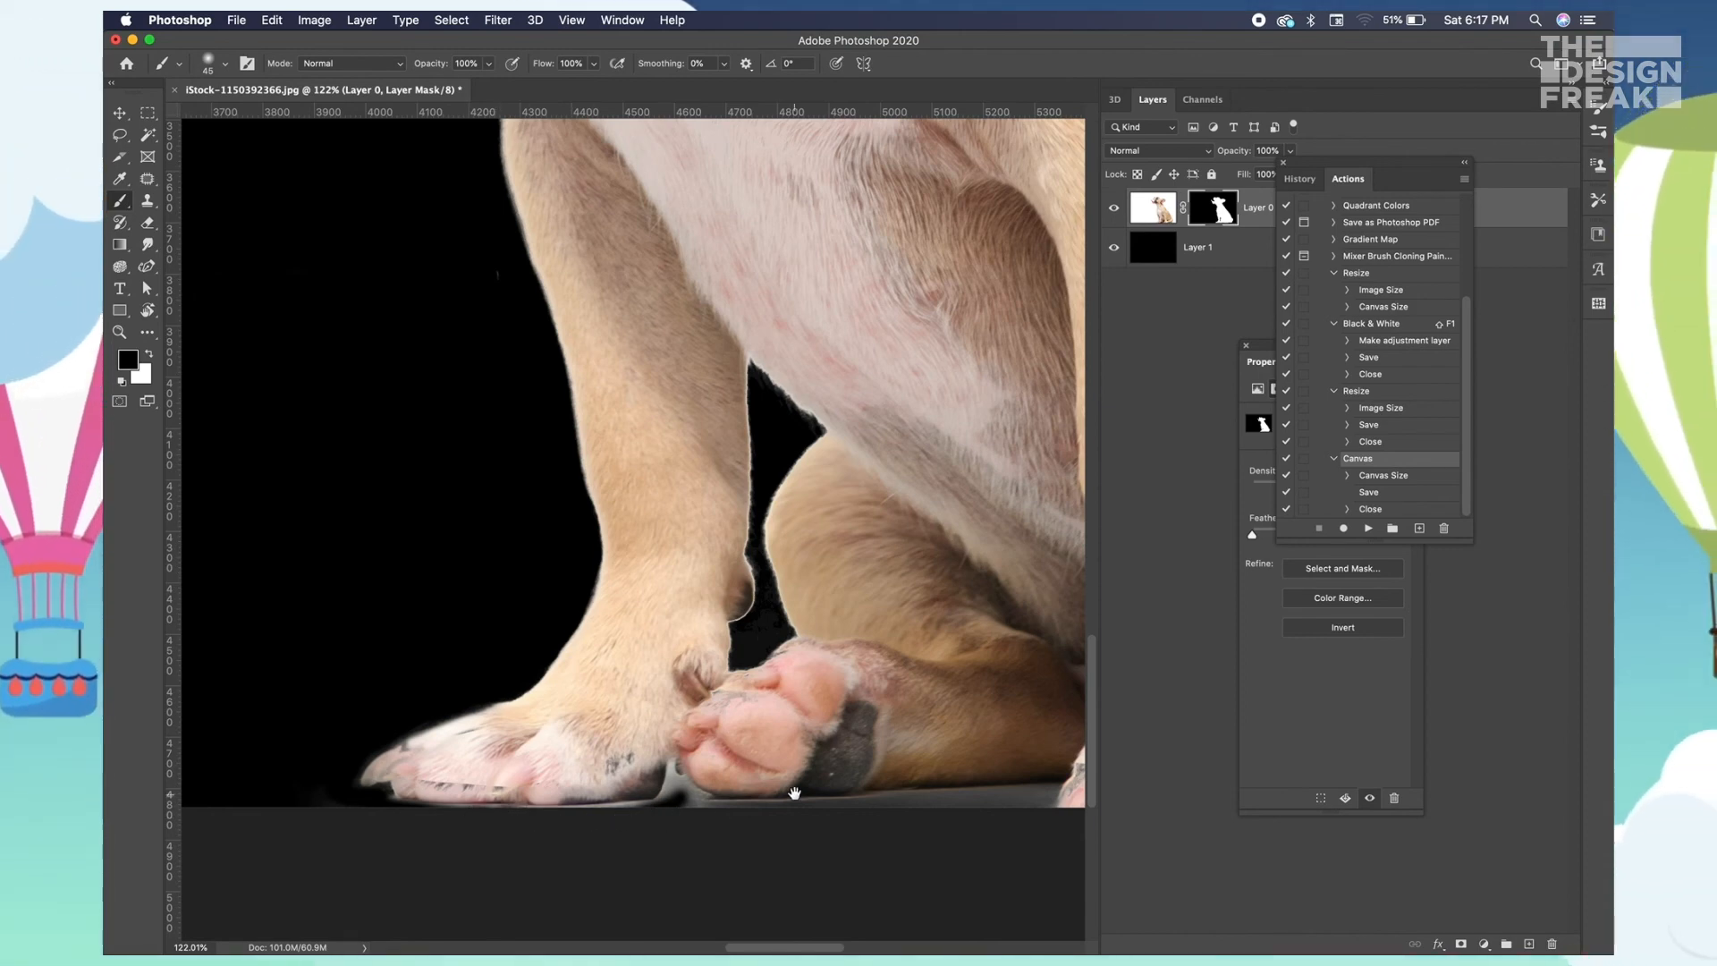
scroll(793, 797, right, 8)
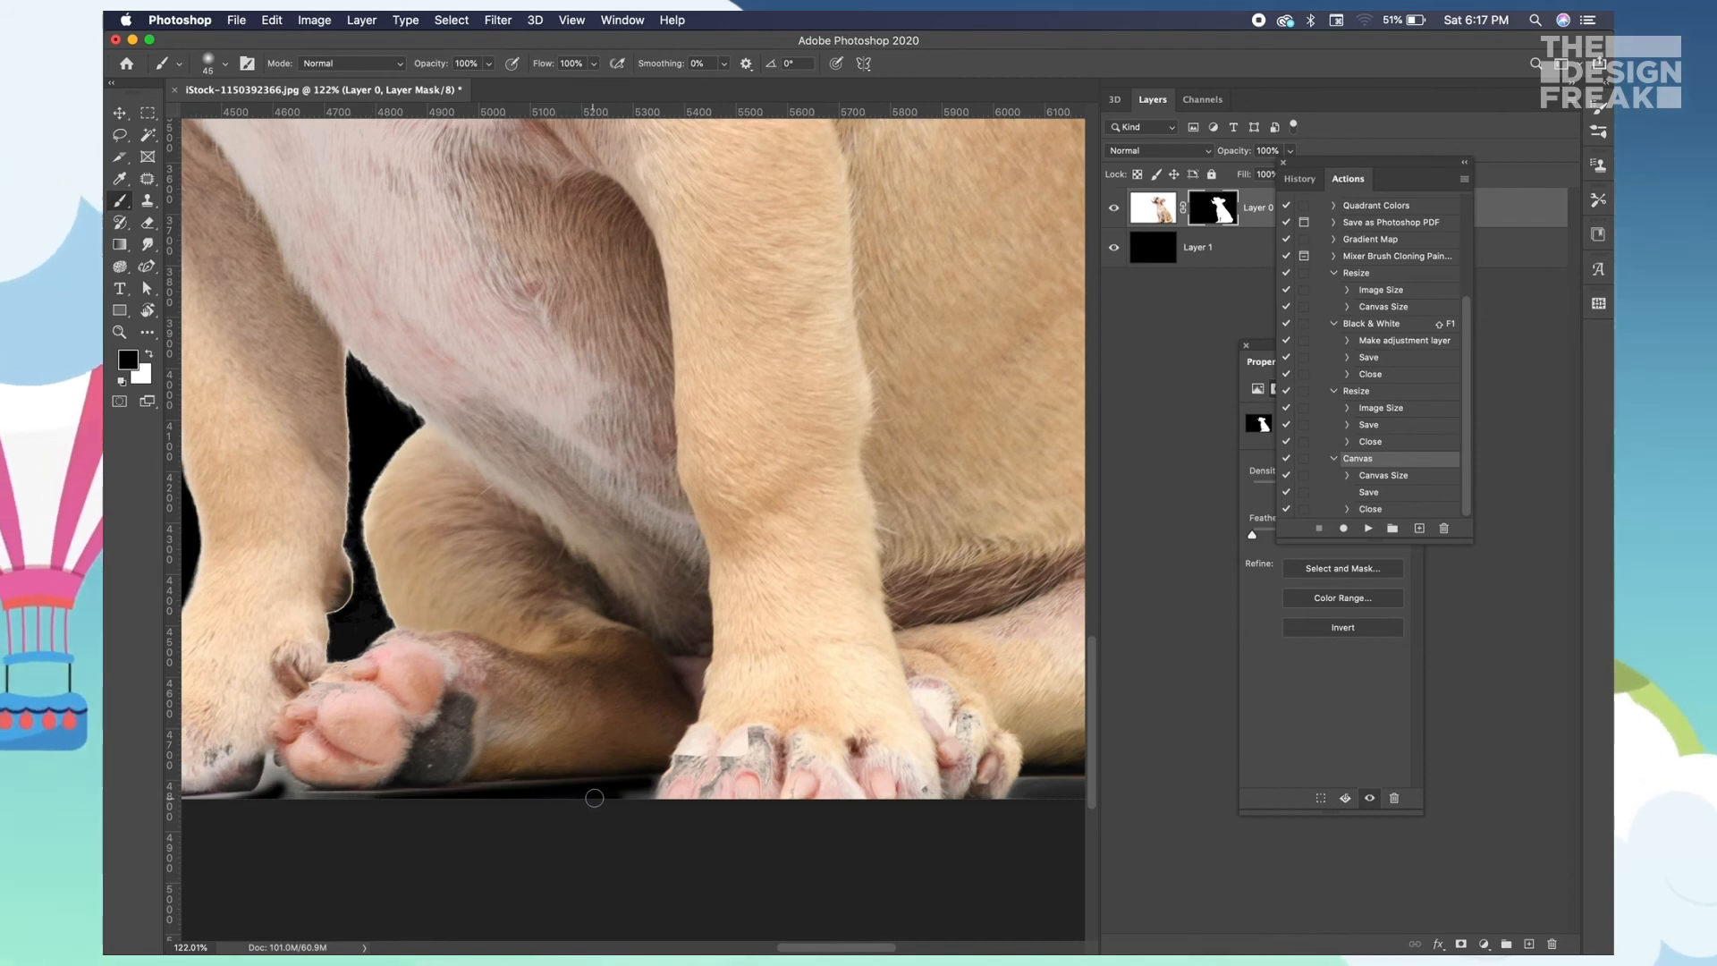
scroll(642, 800, right, 9)
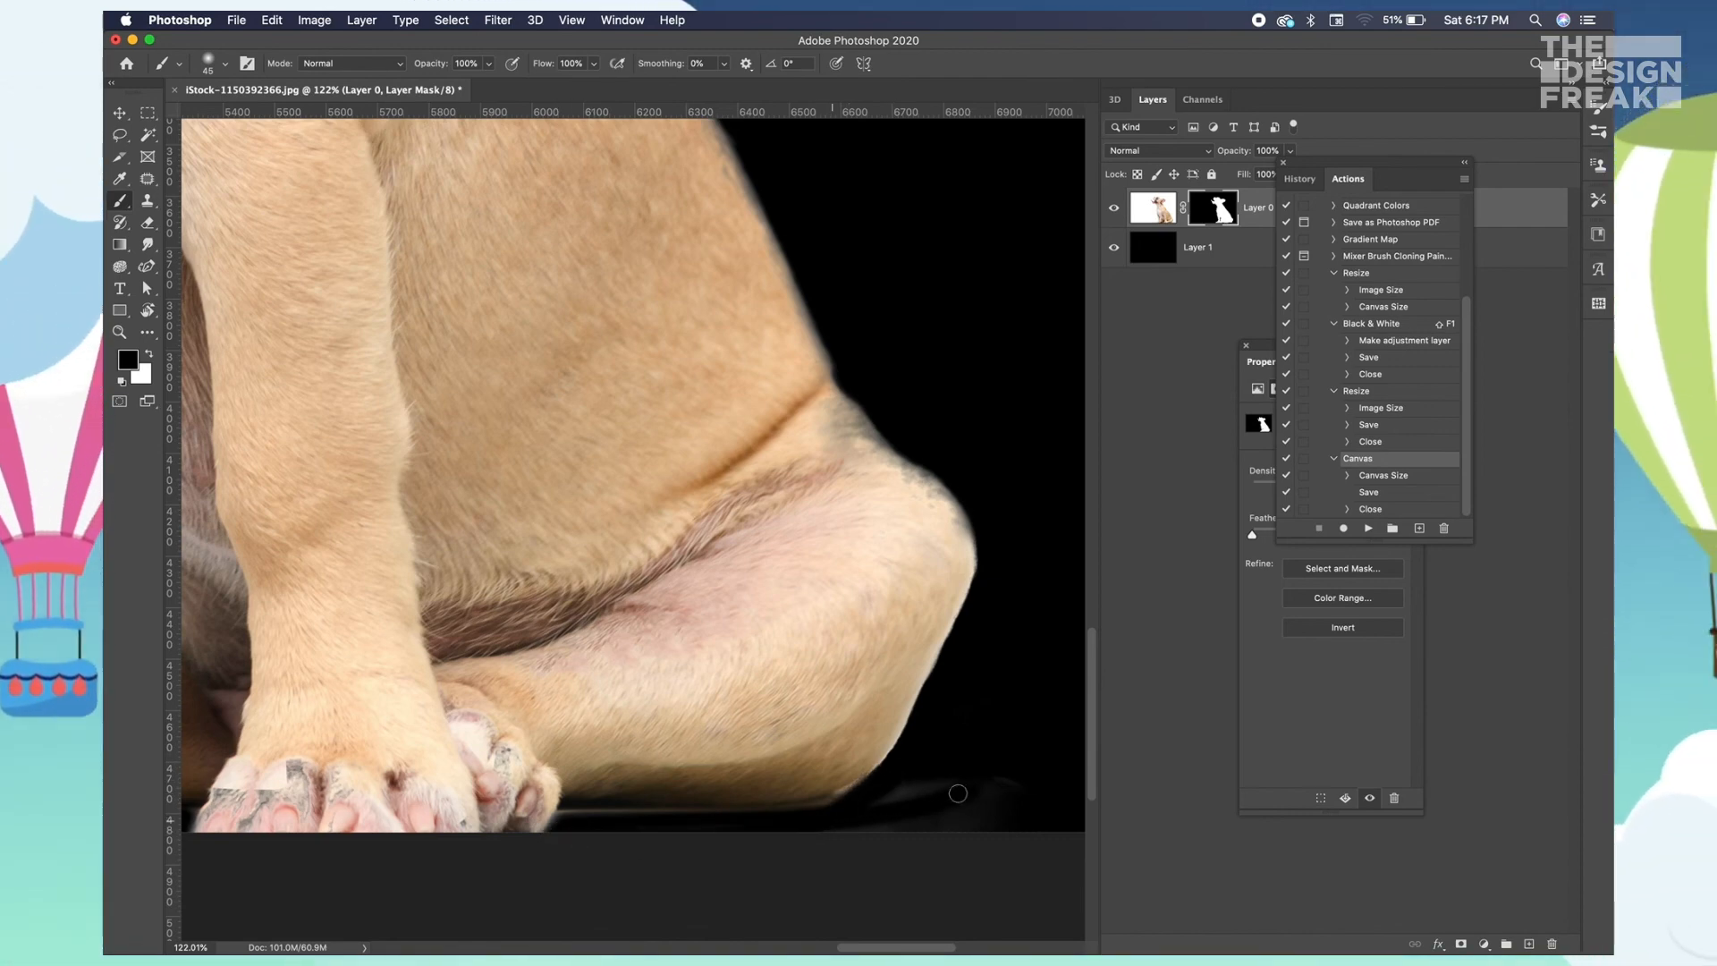
key(z)
drag(885, 793, 801, 721)
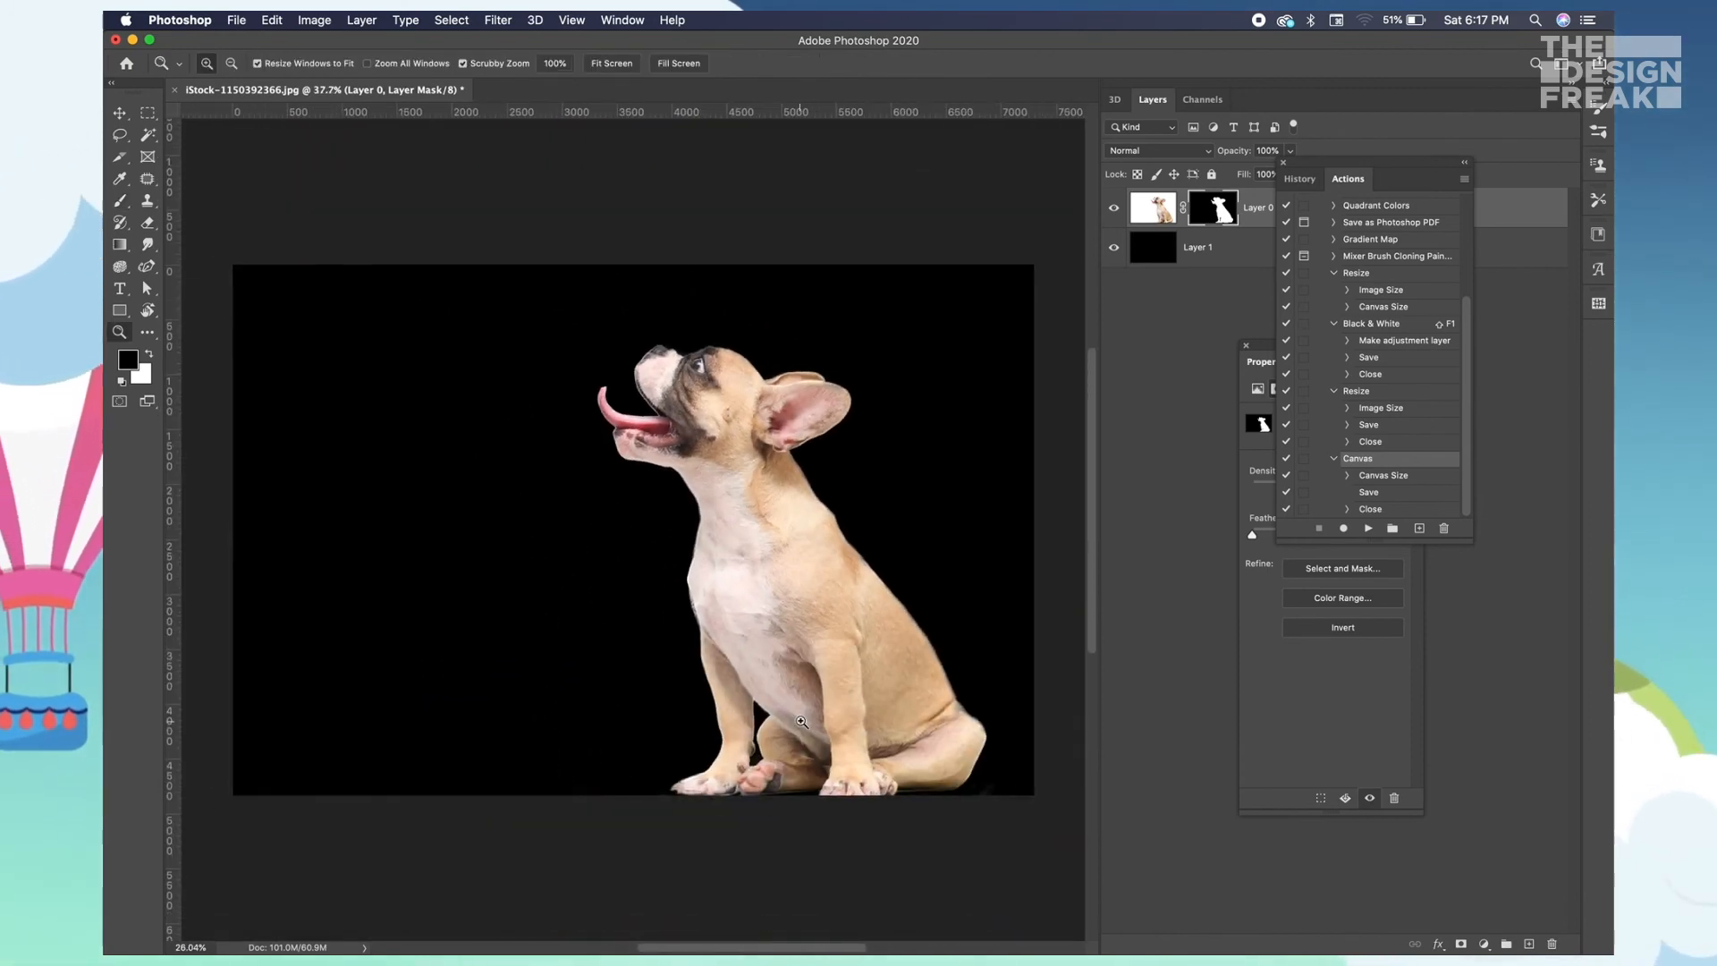
- Hide the black layer and trim the image based on transparent pixels at the top, bottom, left and right
click(1113, 248)
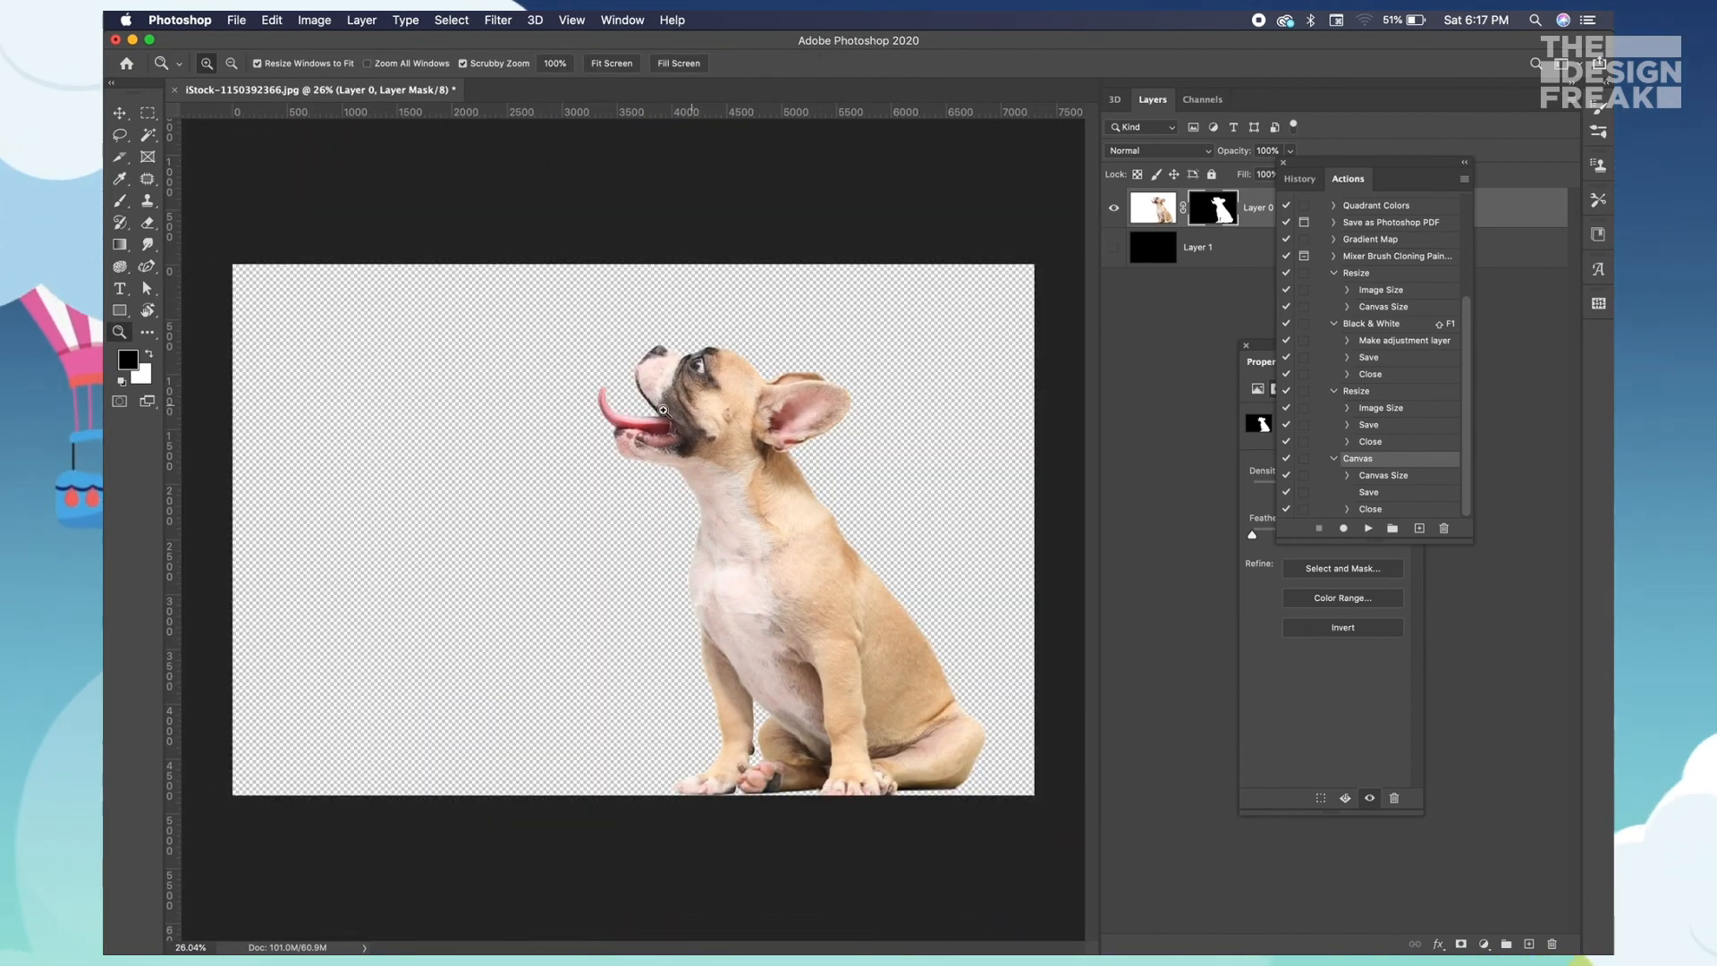
click(314, 20)
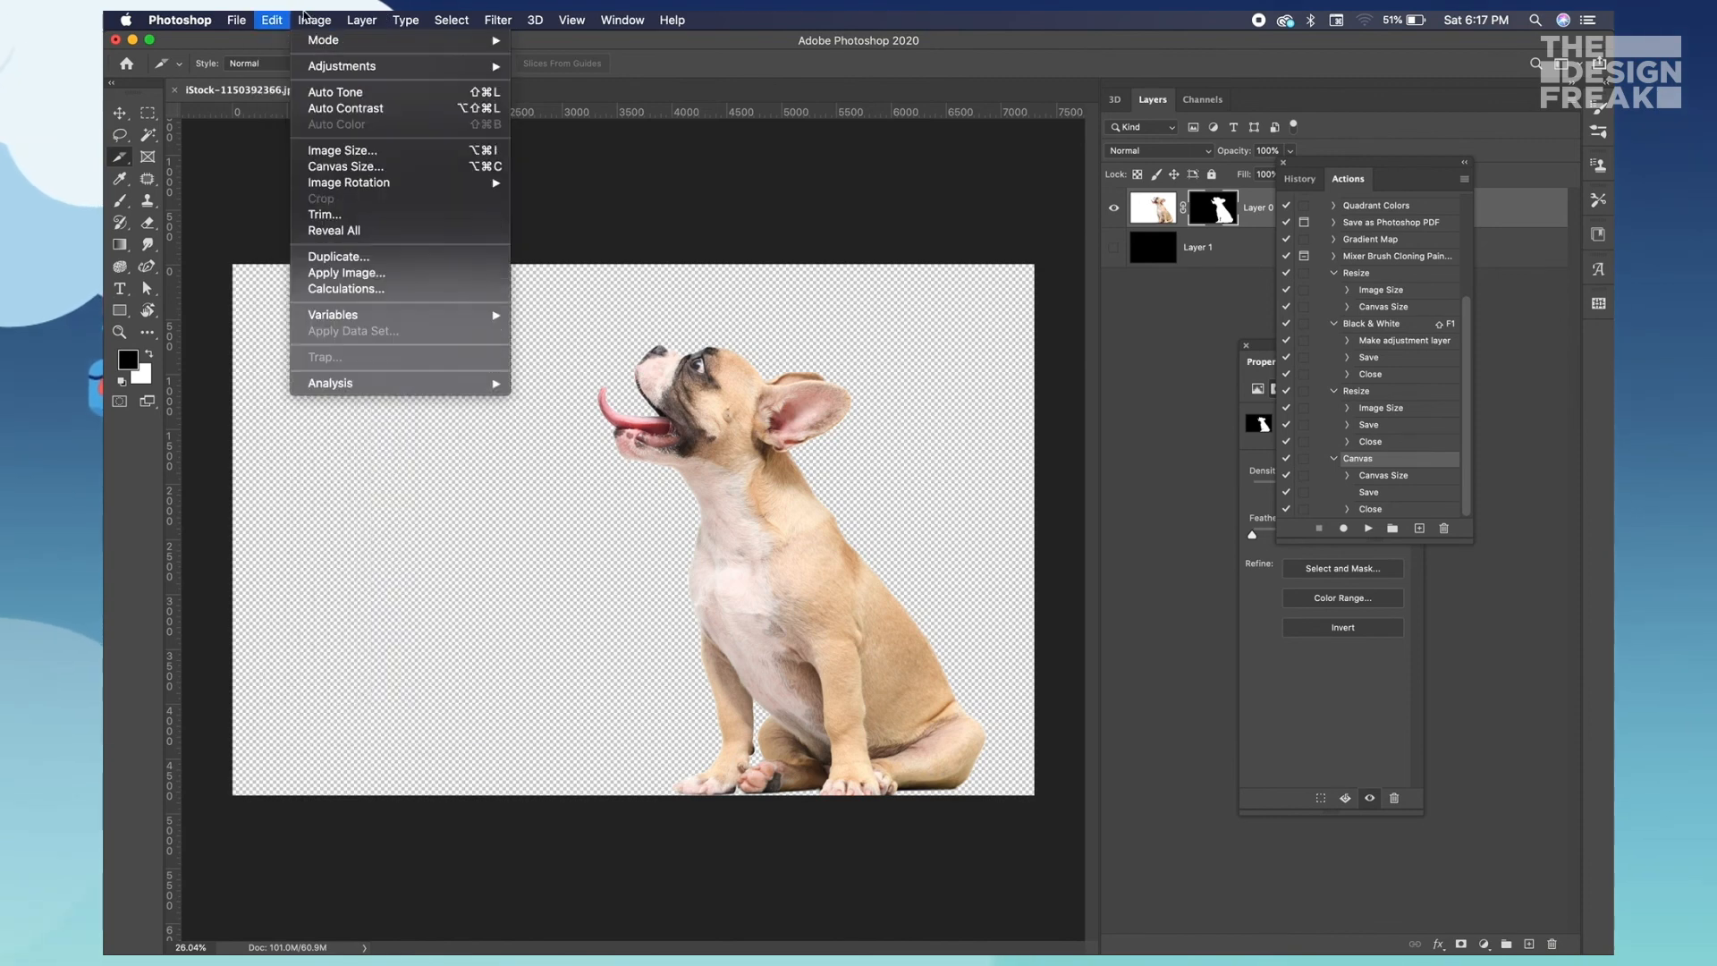
click(346, 218)
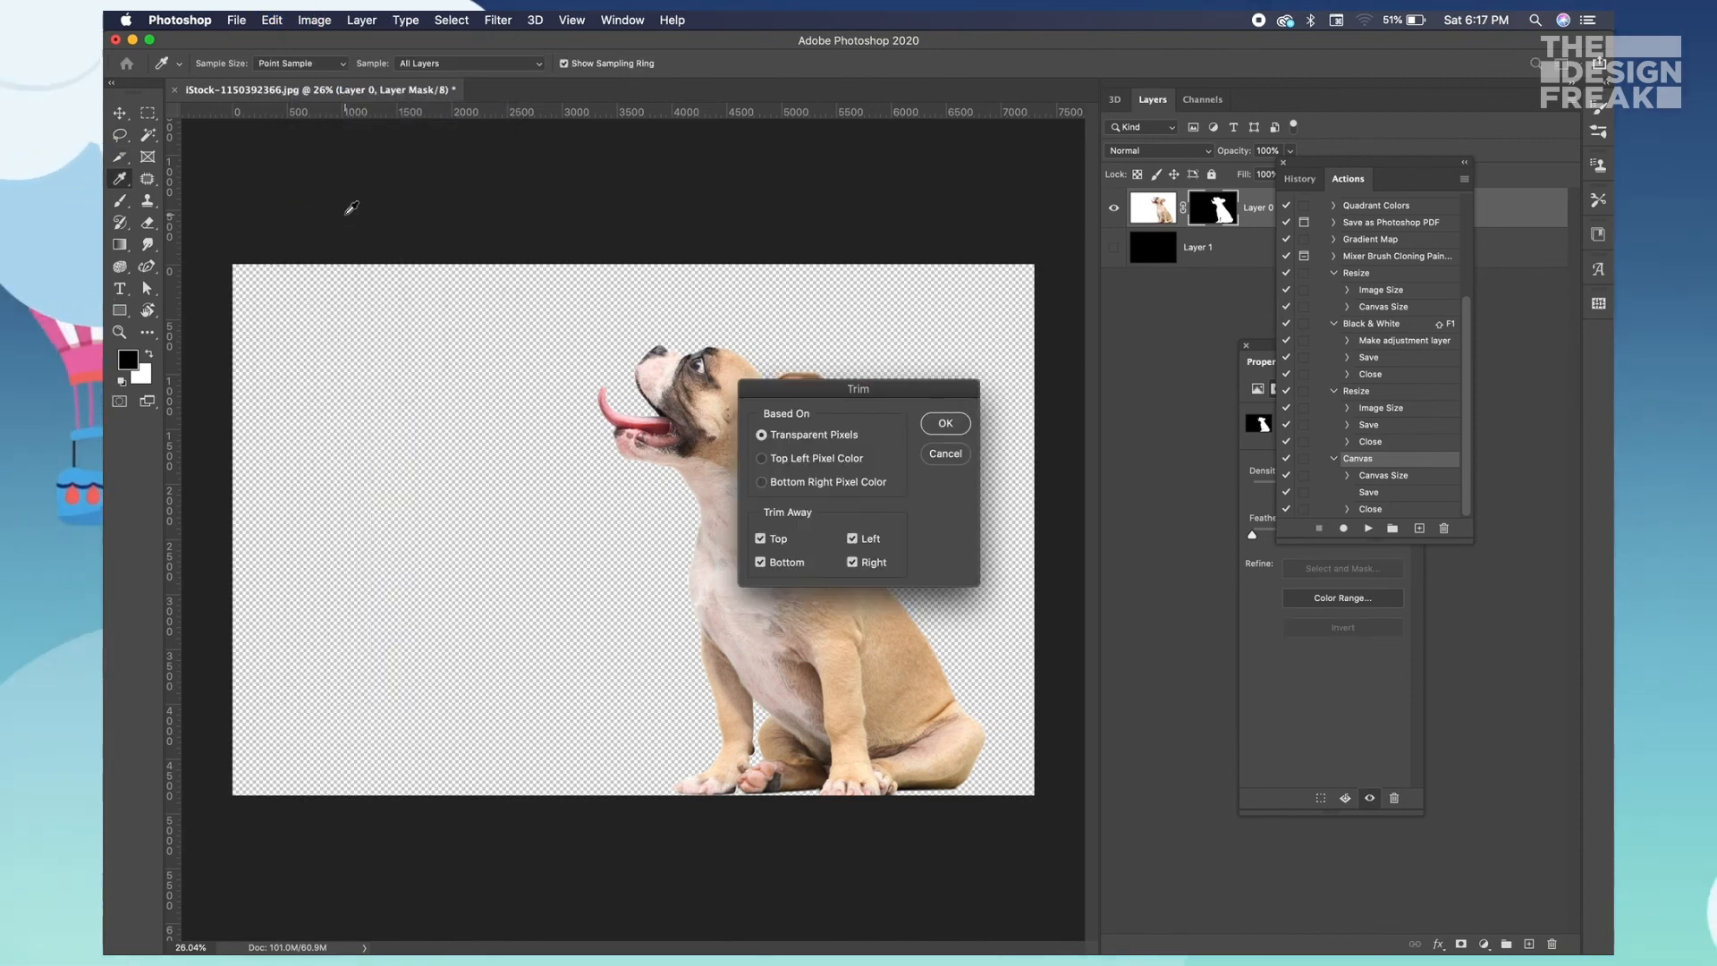
key(Return)
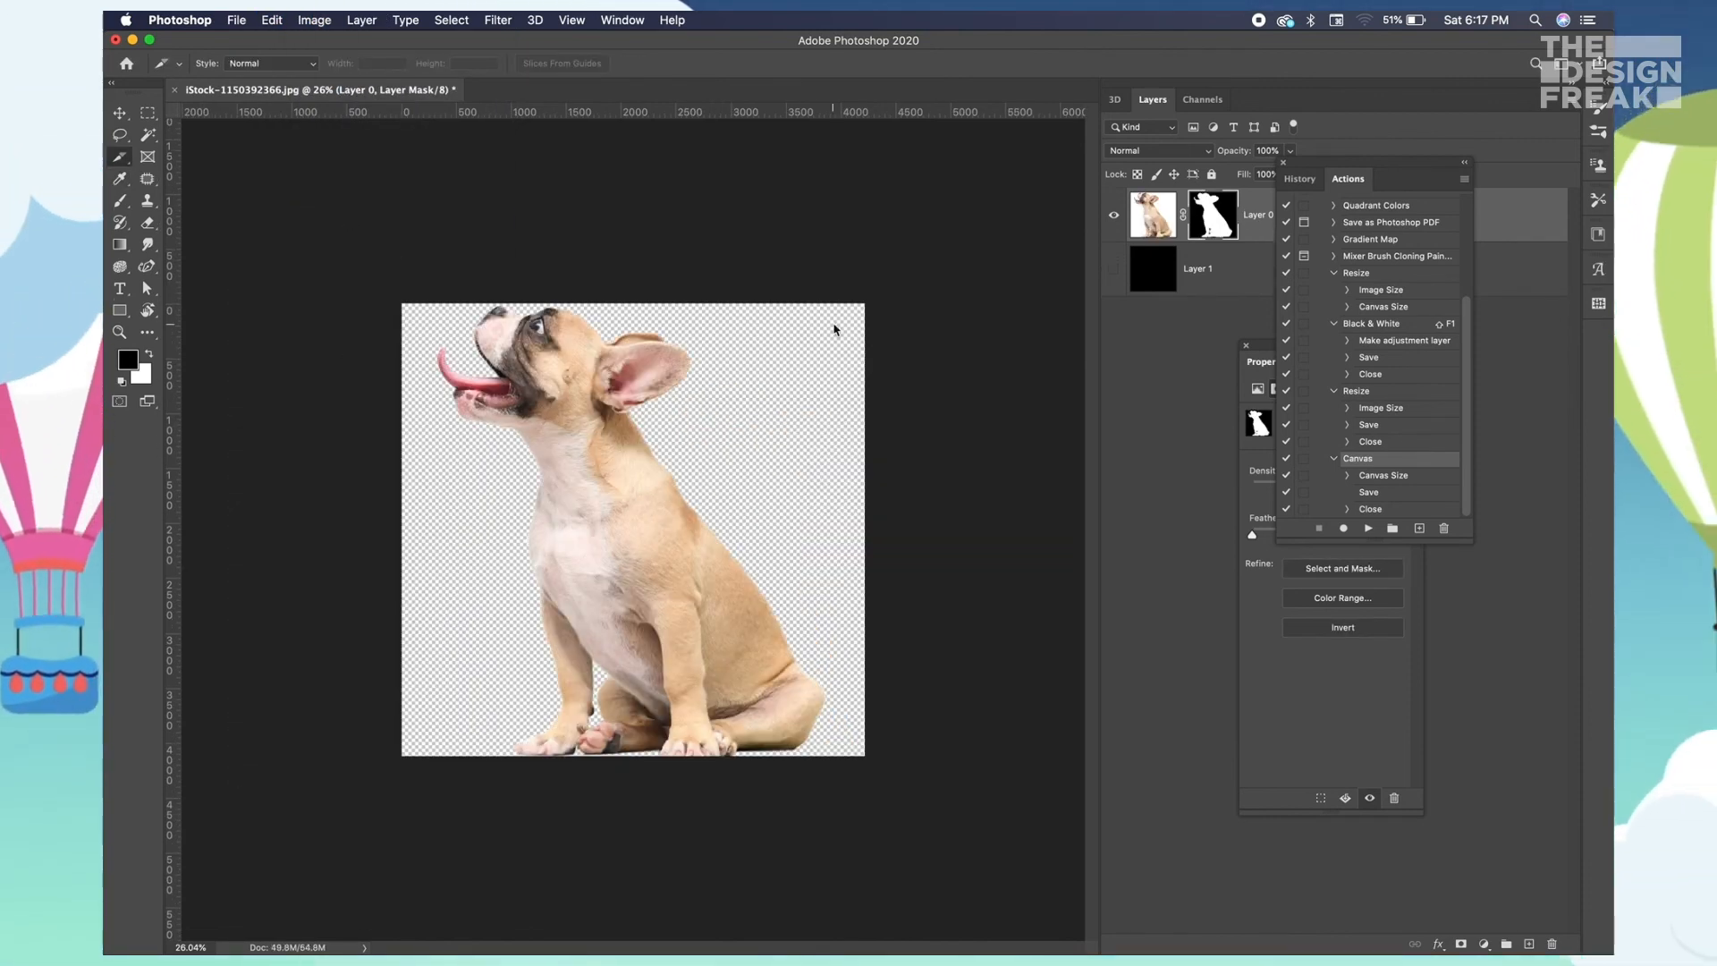